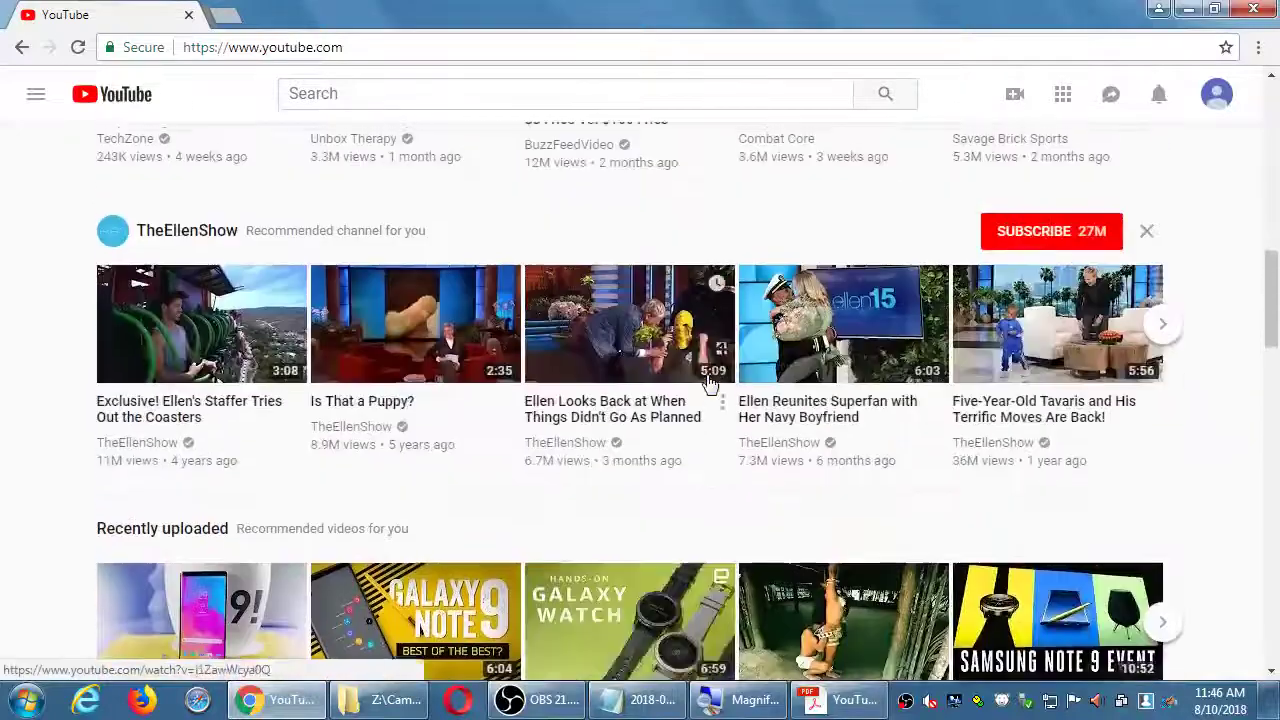
- Look through the recommended channels and videos on the YouTube home page
scroll(708, 380, "down", 1)
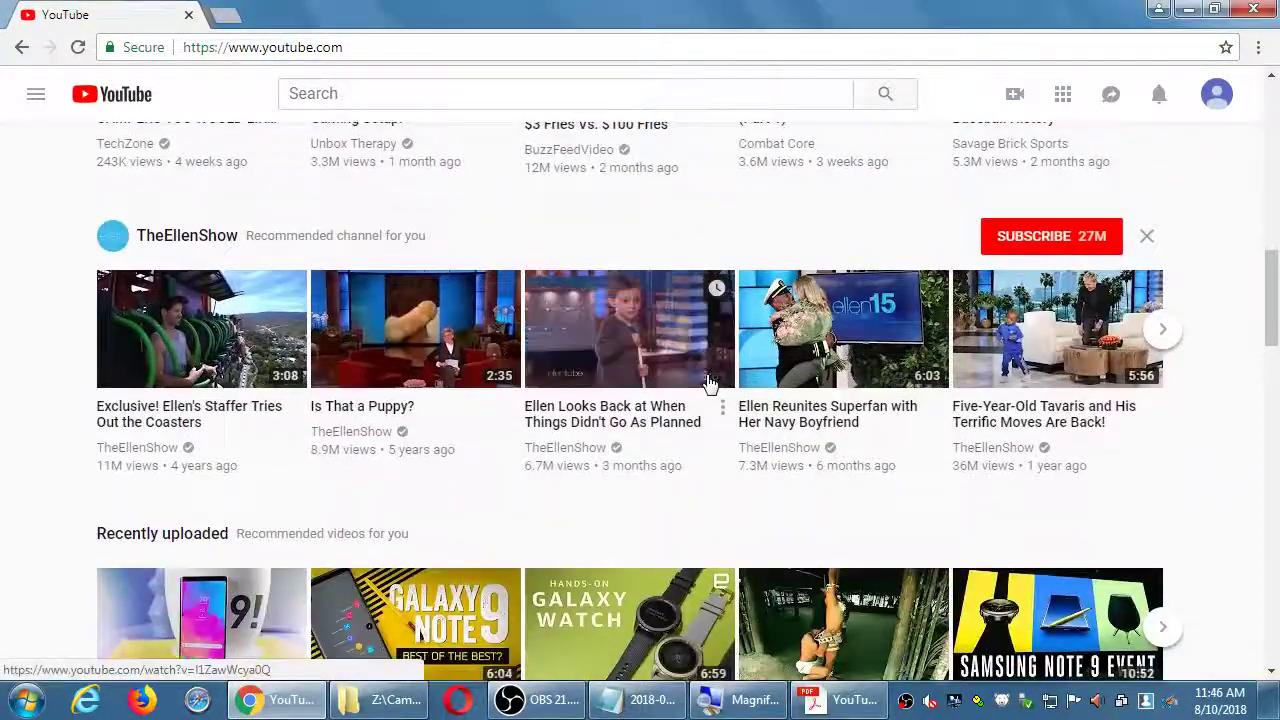
scroll(708, 383, "down", 5)
scroll(708, 383, "down", 7)
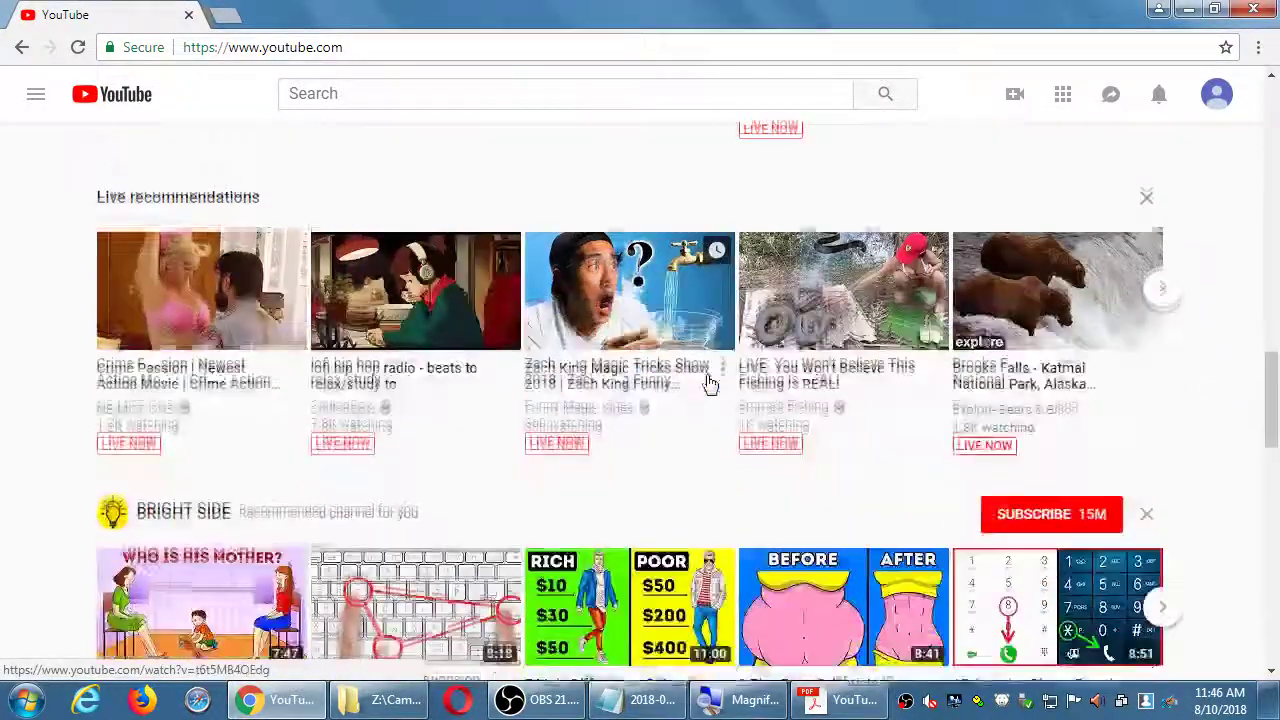
scroll(708, 383, "down", 1)
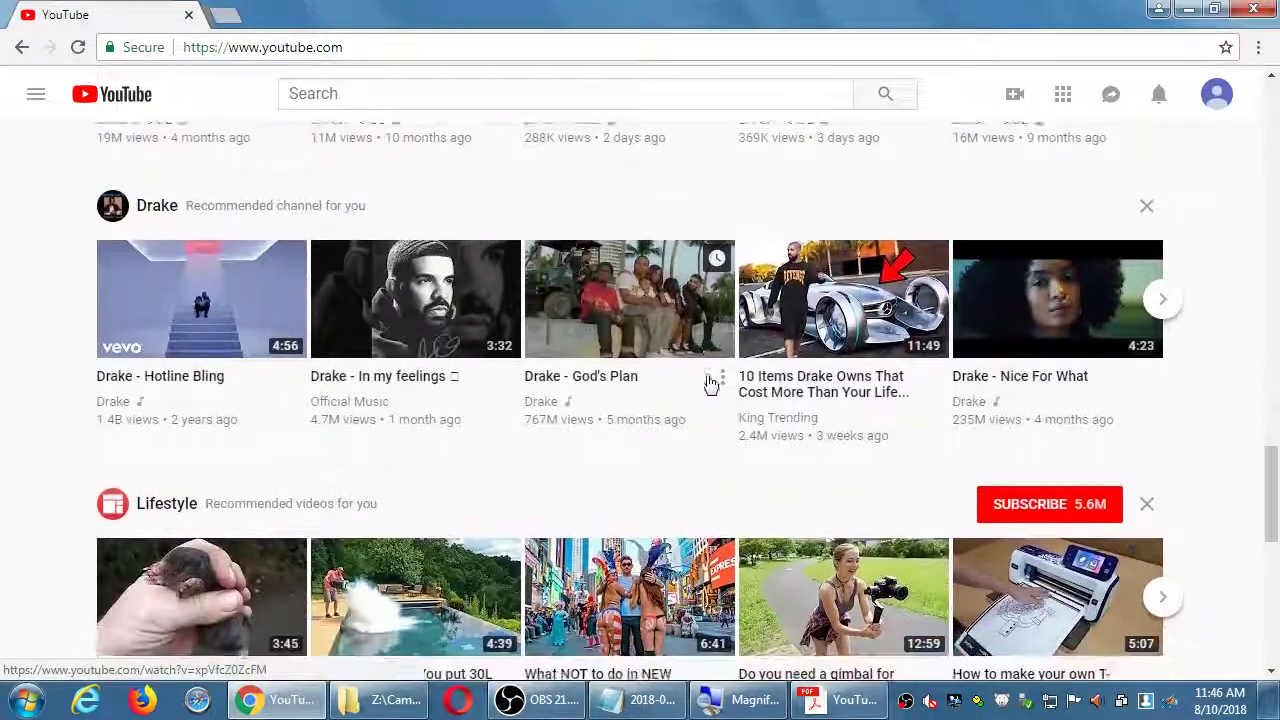
scroll(607, 452, "down", 1)
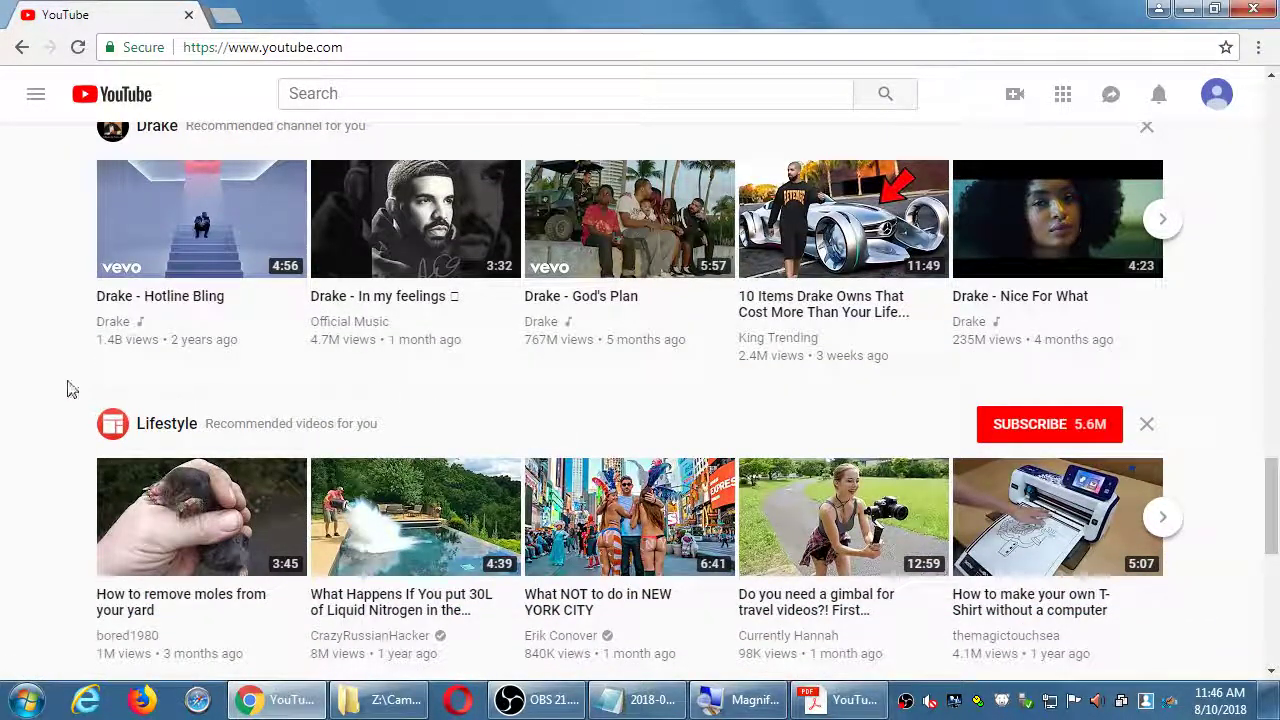
scroll(66, 386, "down", 4)
scroll(66, 386, "down", 2)
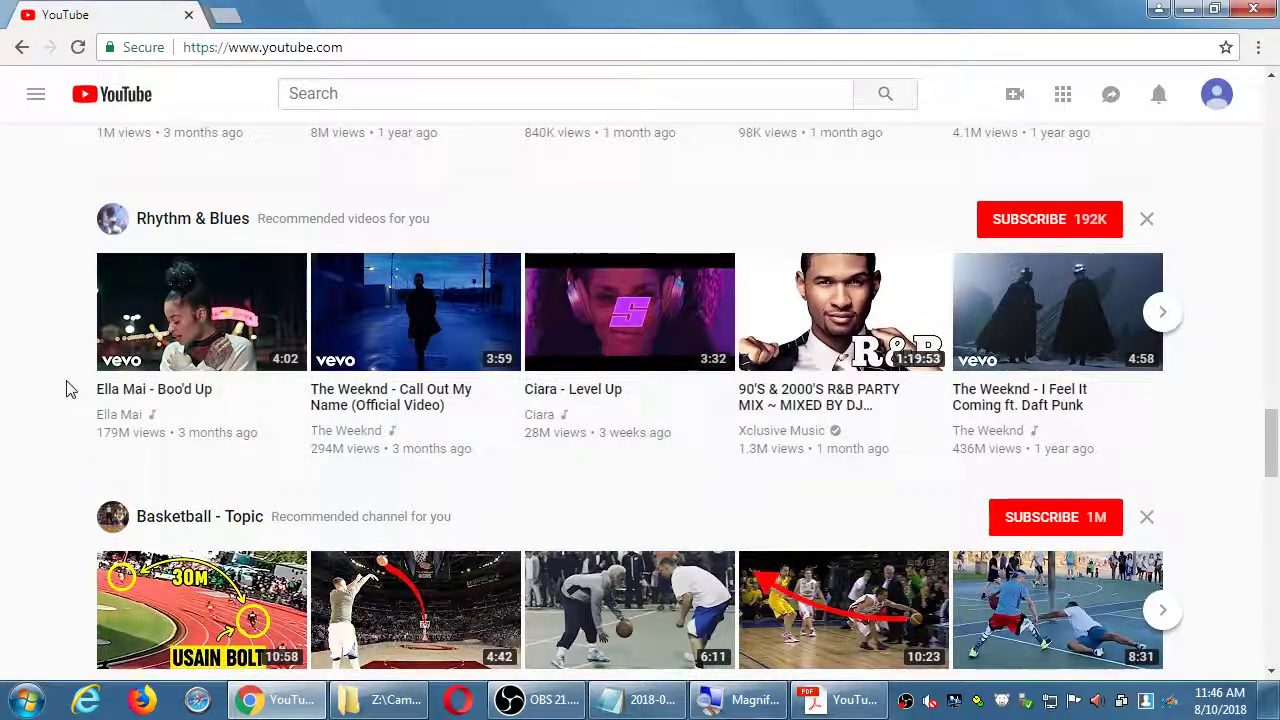
mouse_move(1071, 337)
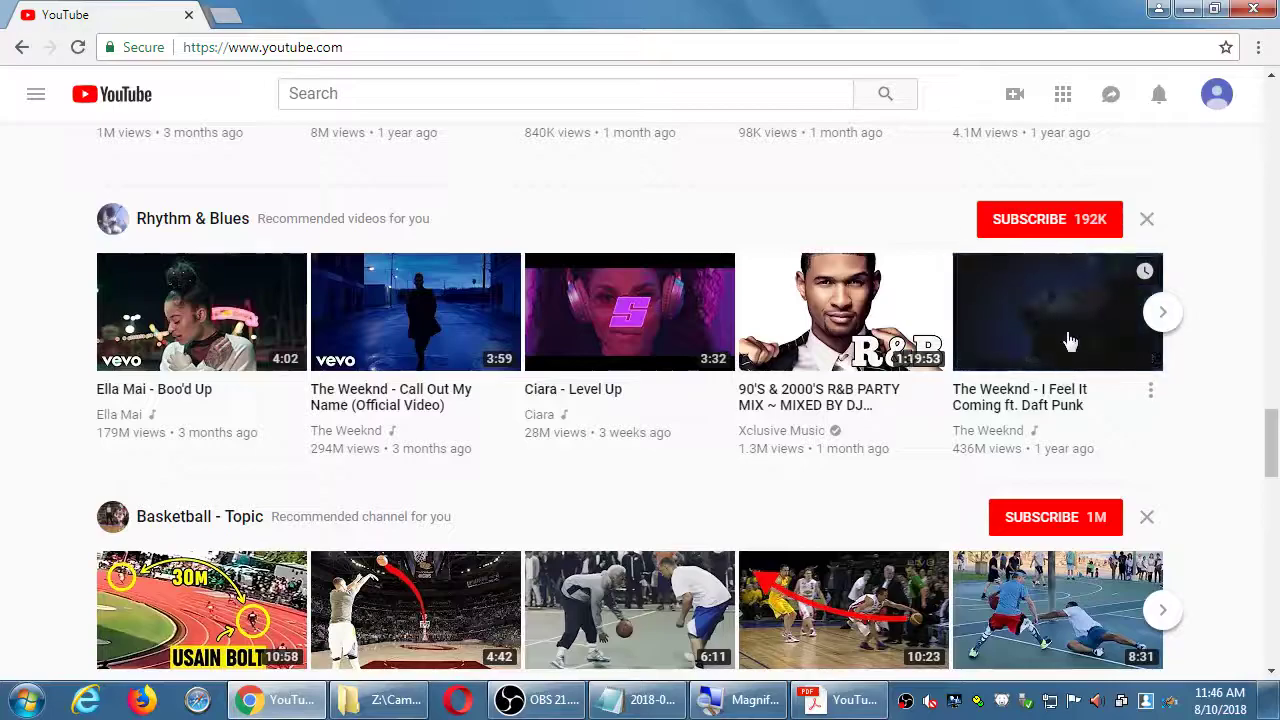
scroll(1155, 395, "down", 10)
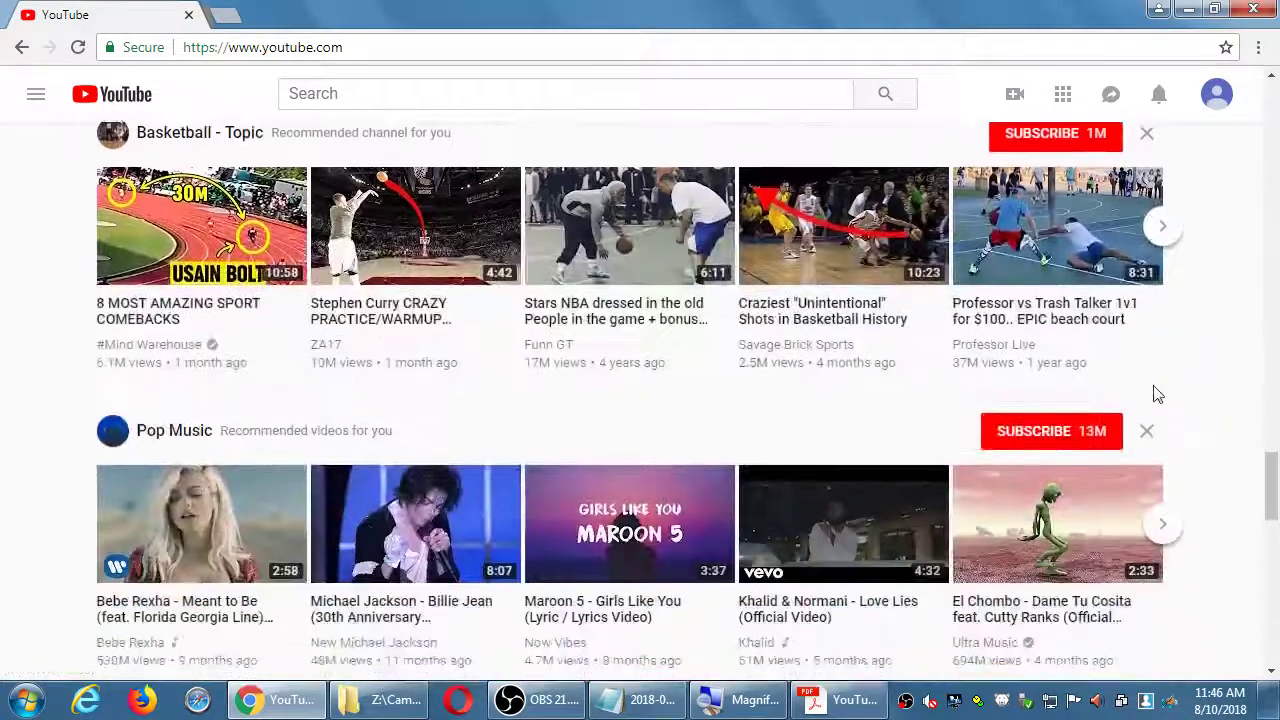
scroll(1155, 395, "down", 3)
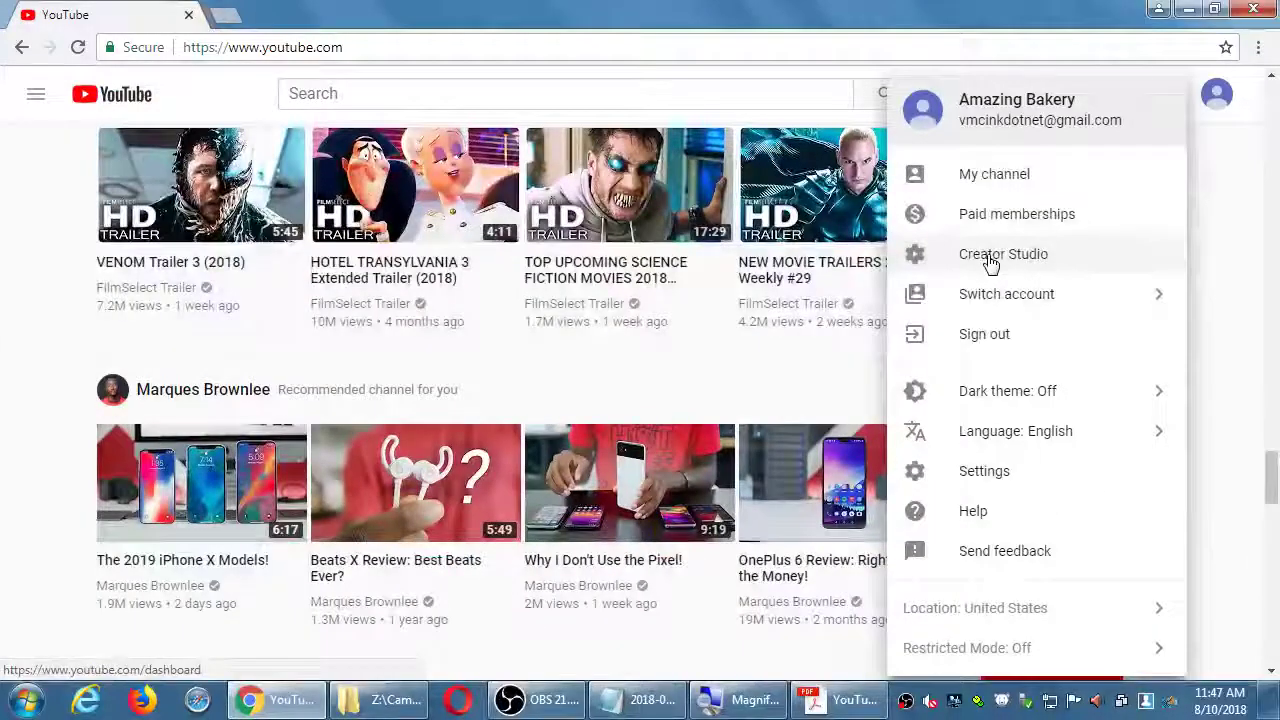
- Go to Creator Studio and open the "Budget phone review: Moto G4" video for editing
left_click(998, 262)
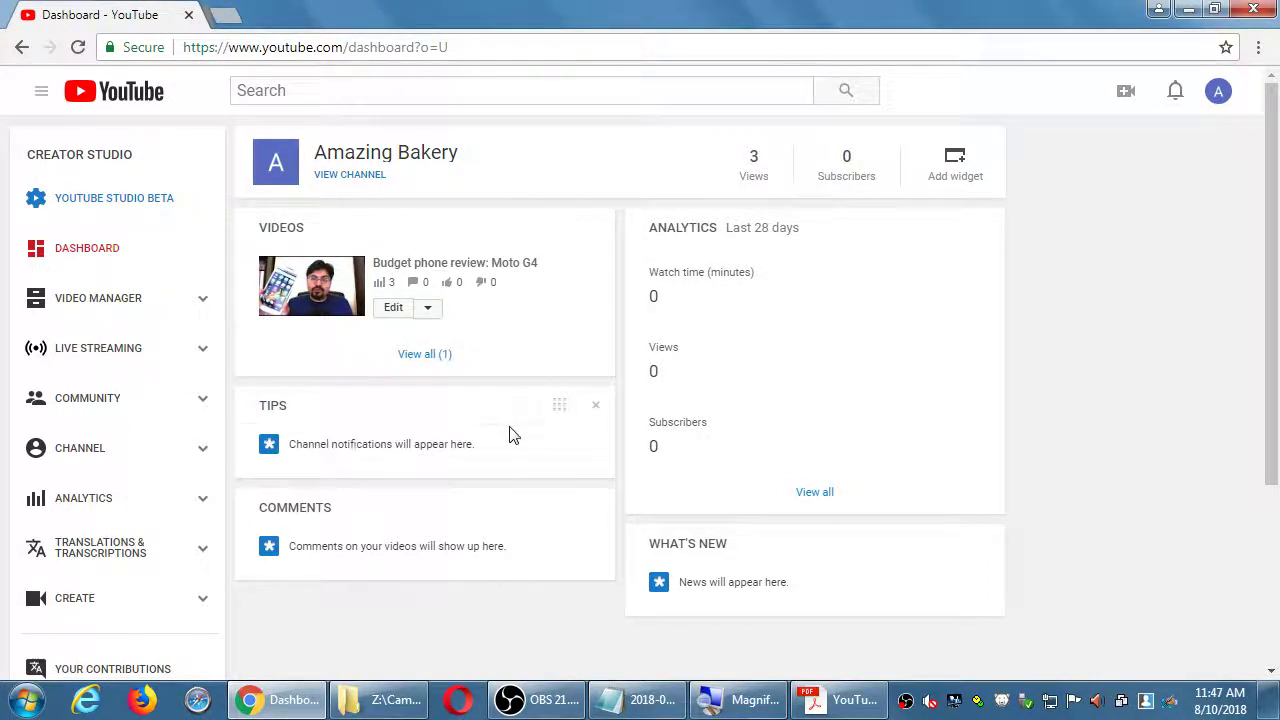
left_click(429, 308)
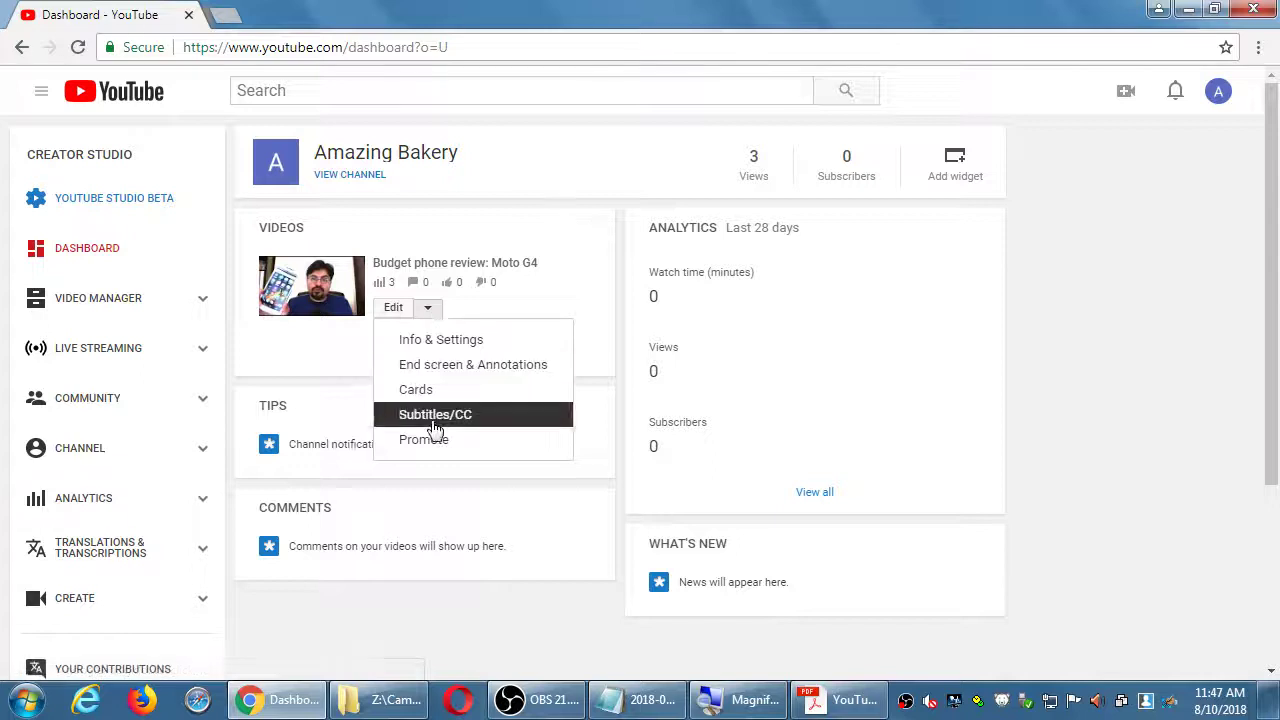
left_click(391, 311)
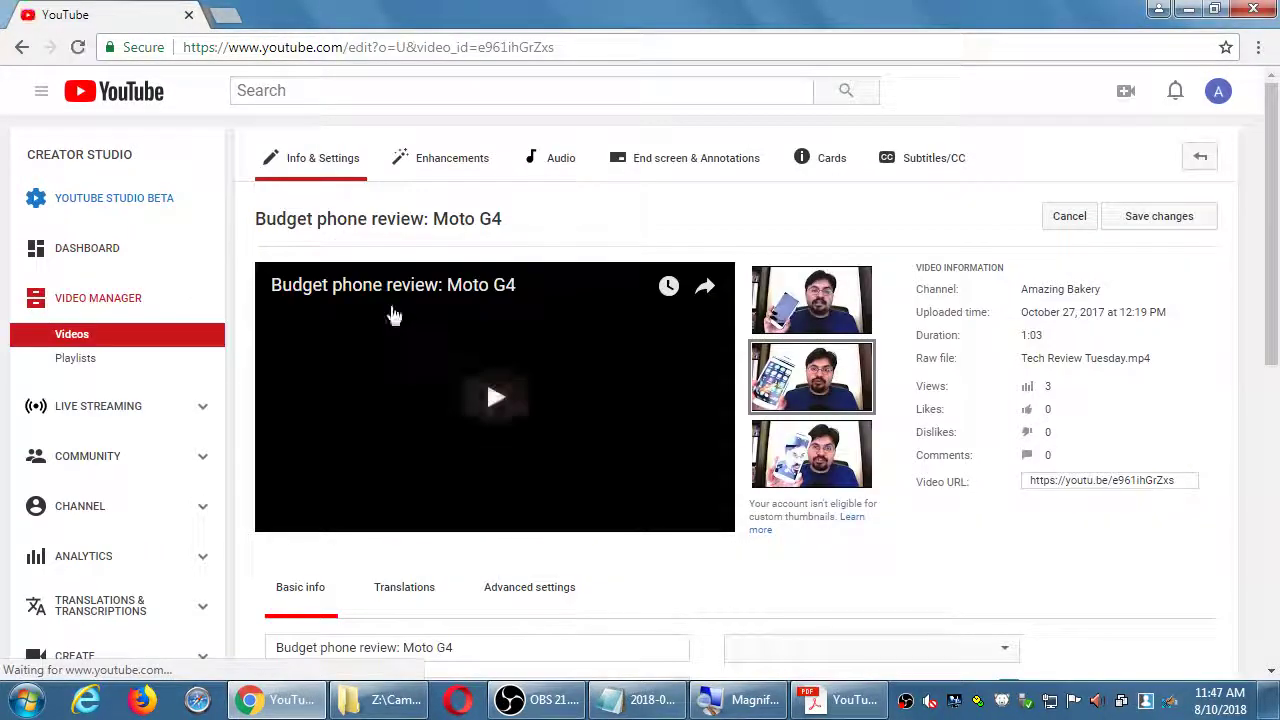
- Permanently delete the "Budget phone review: Moto G4" video from the channel's video list and return to the dashboard
left_click(76, 338)
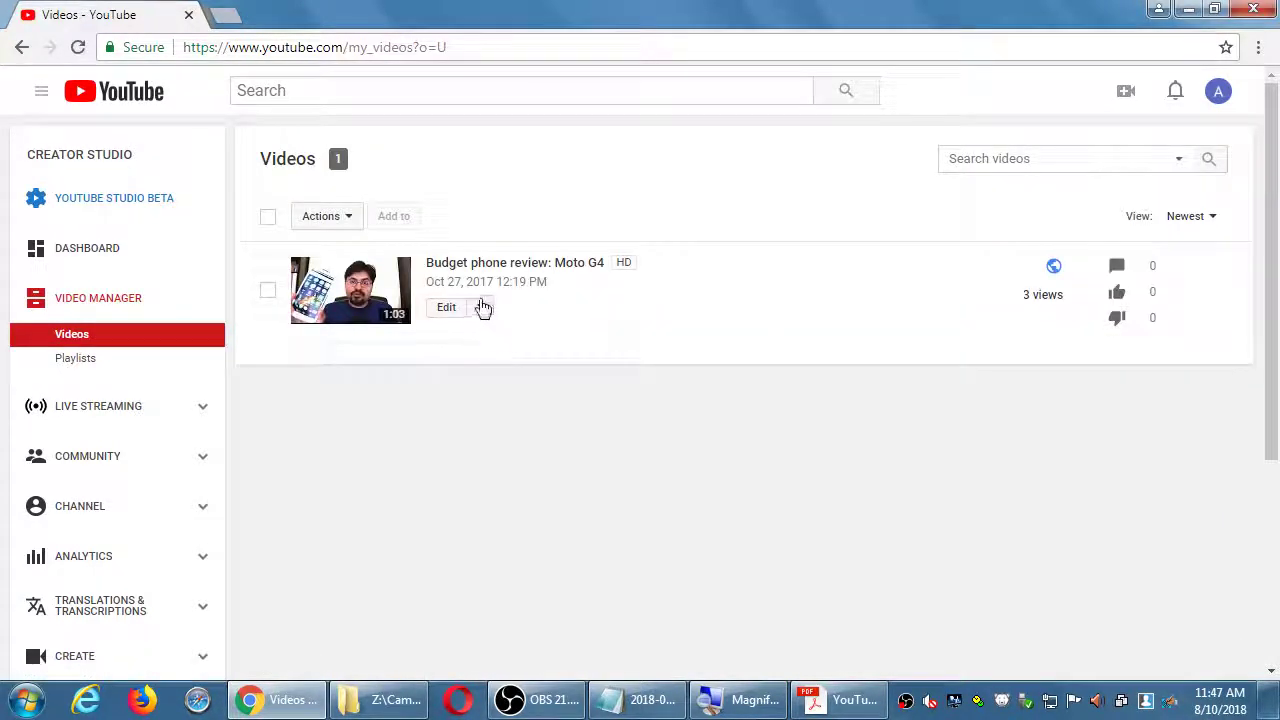
left_click(484, 307)
left_click(505, 539)
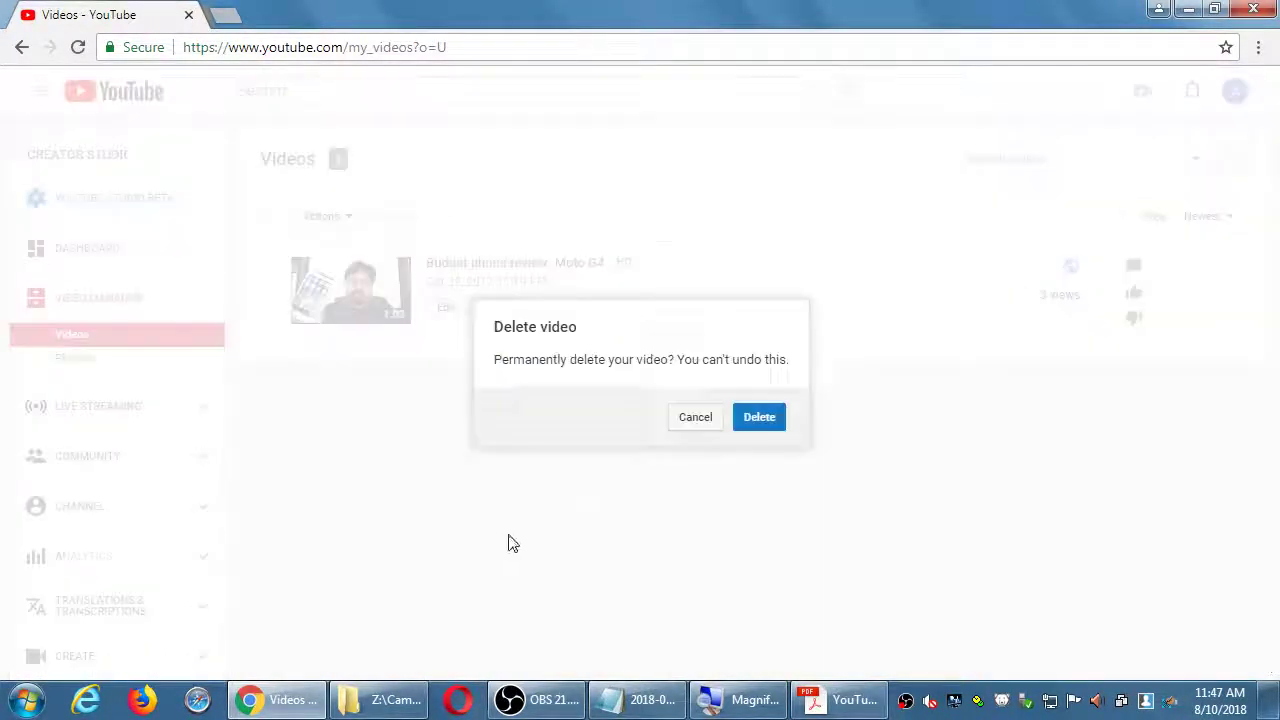
left_click(752, 424)
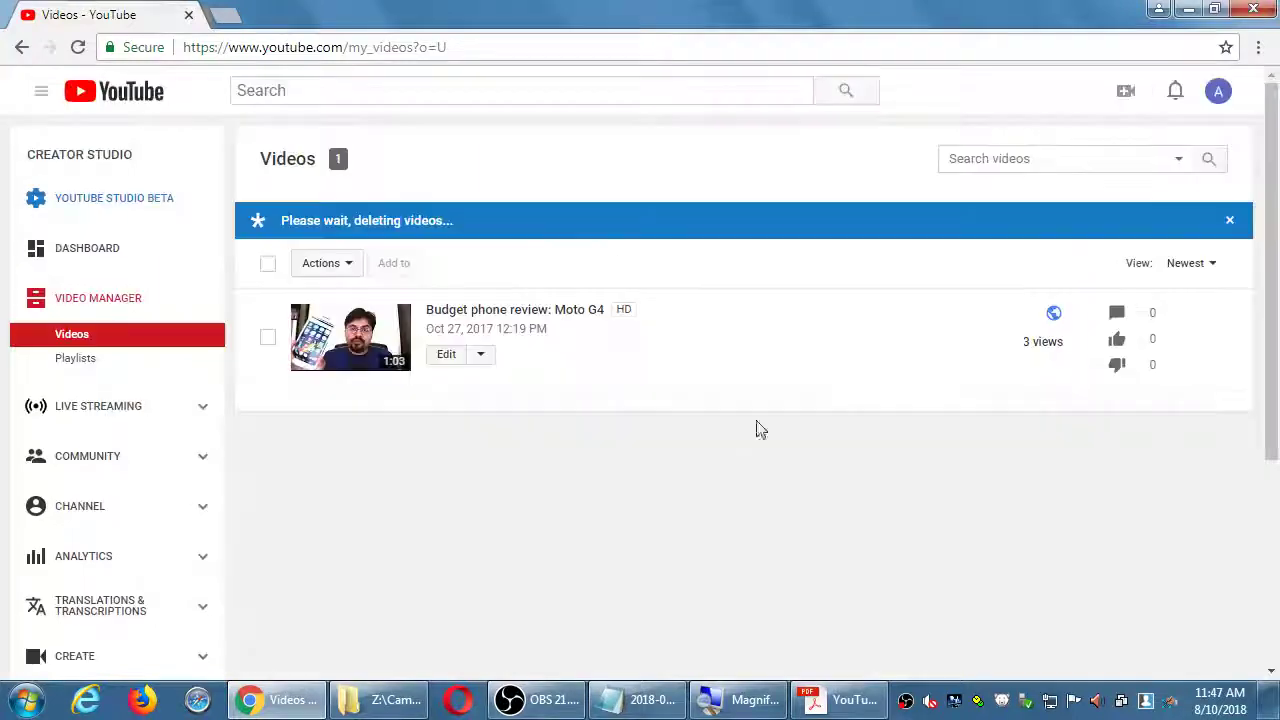
left_click(148, 251)
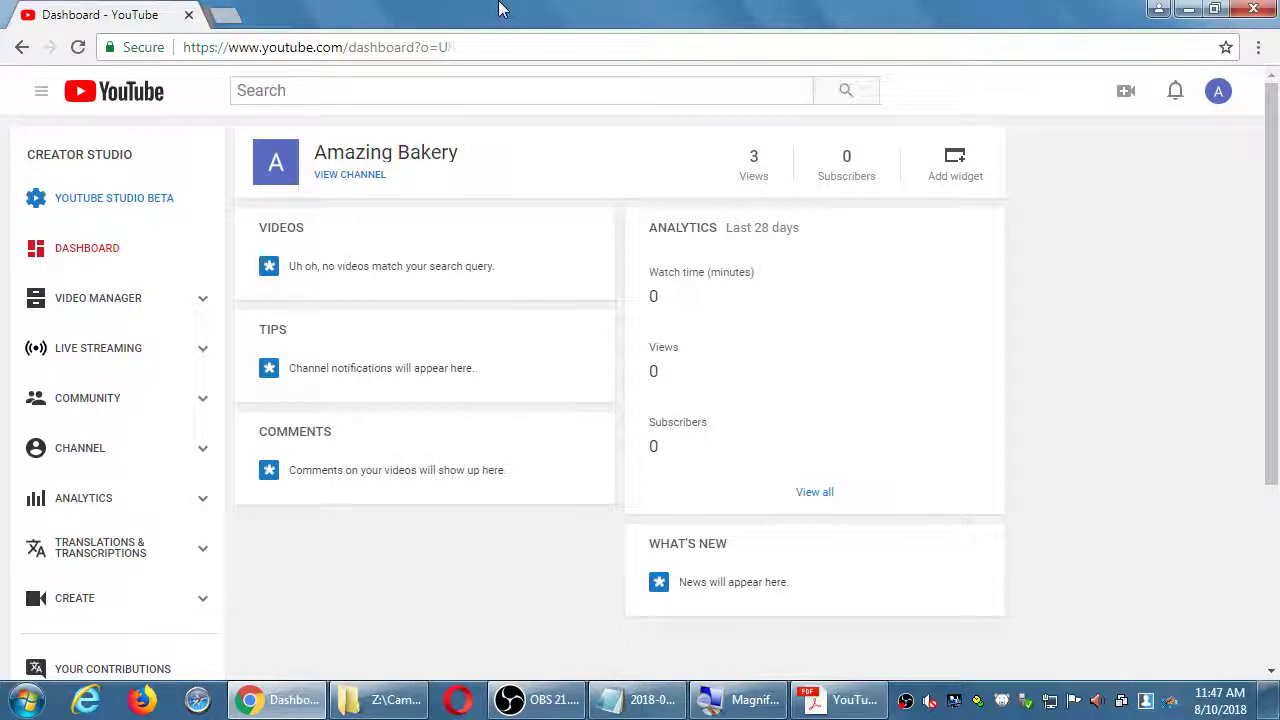
- Look over the account options and the rest of the Creator Studio dashboard page
left_click(1220, 97)
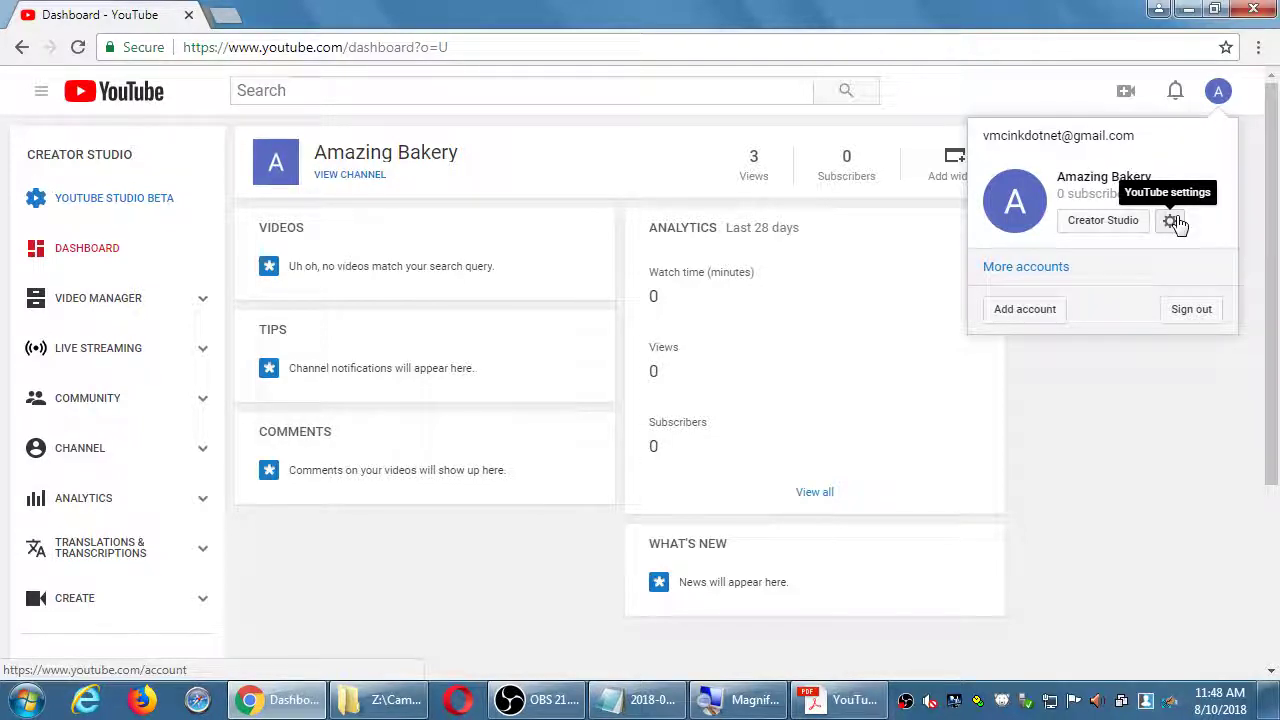
left_click(1144, 502)
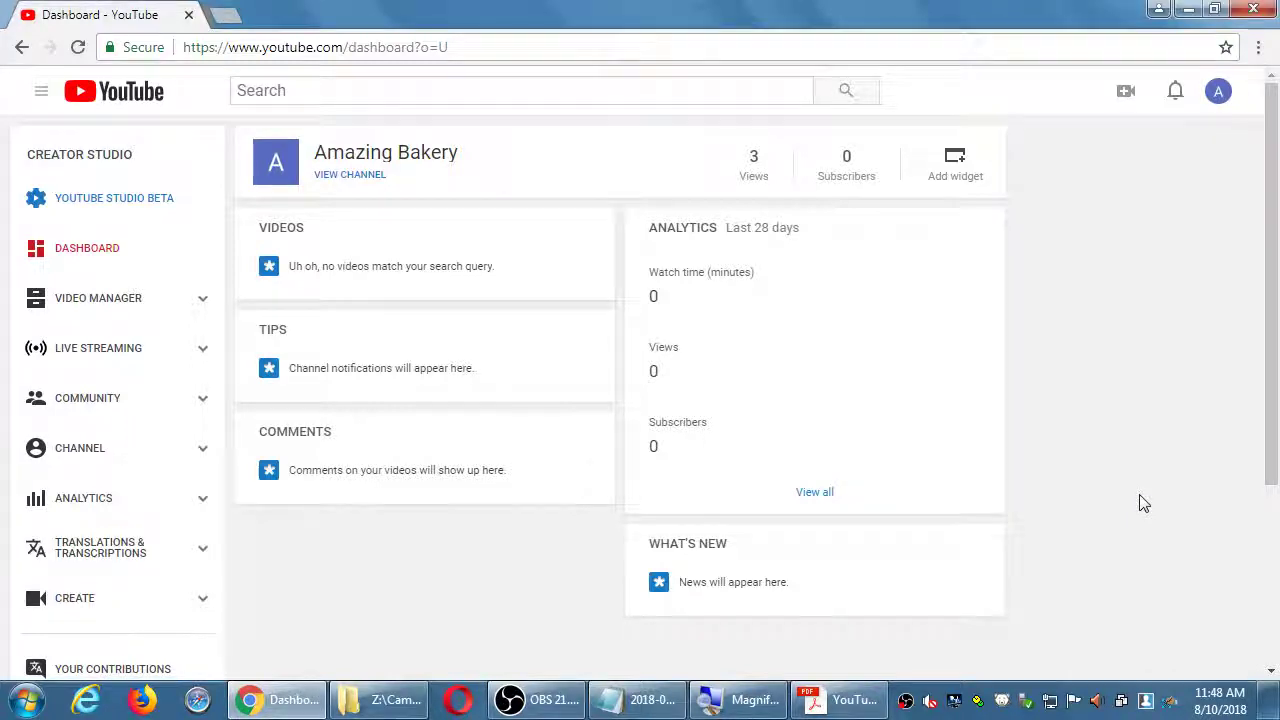
scroll(1144, 503, "down", 3)
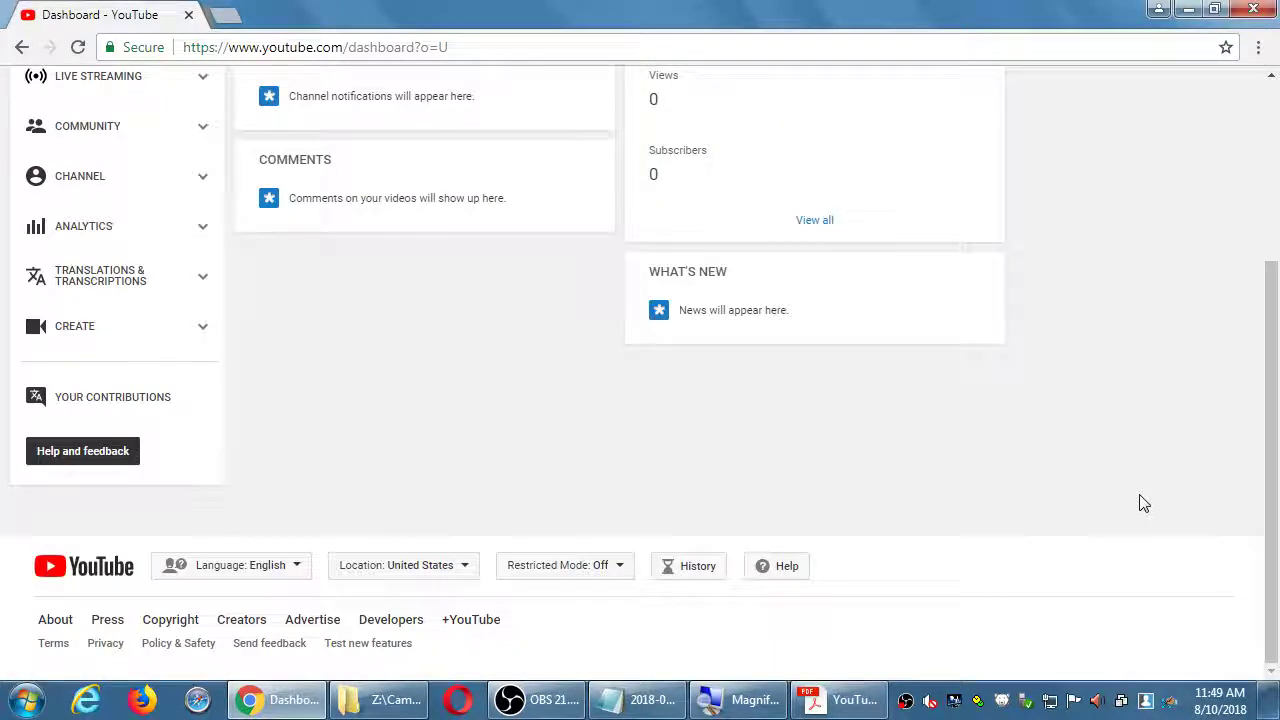
scroll(1144, 503, "up", 3)
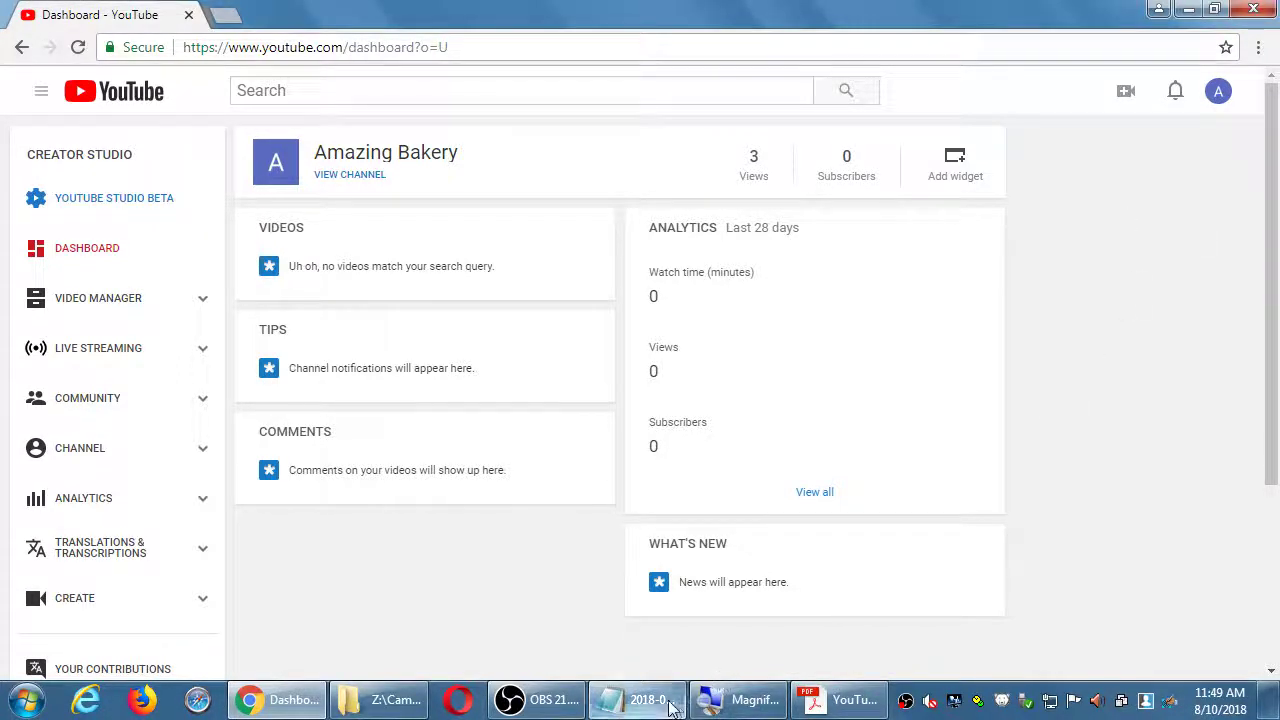
- Switch to the Notepad notes and add the heading "YouTube Creator Studio Interface" below the existing text
left_click(637, 699)
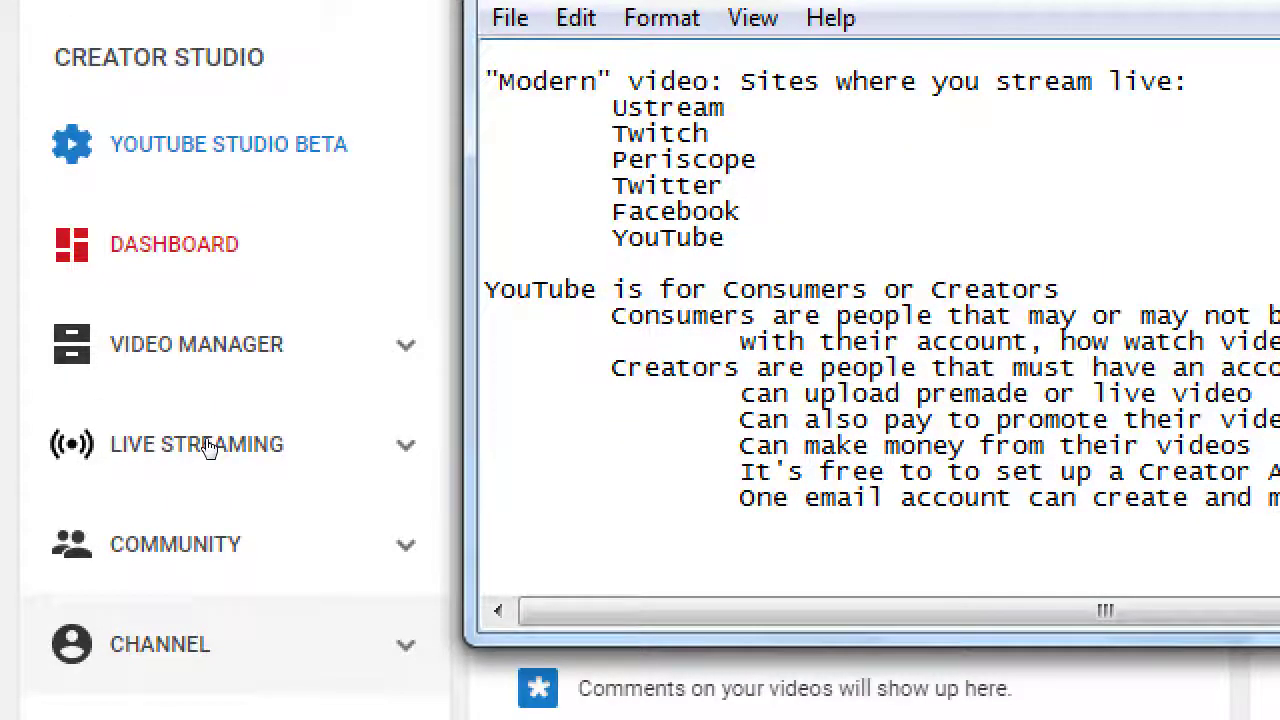
type("YouTube C")
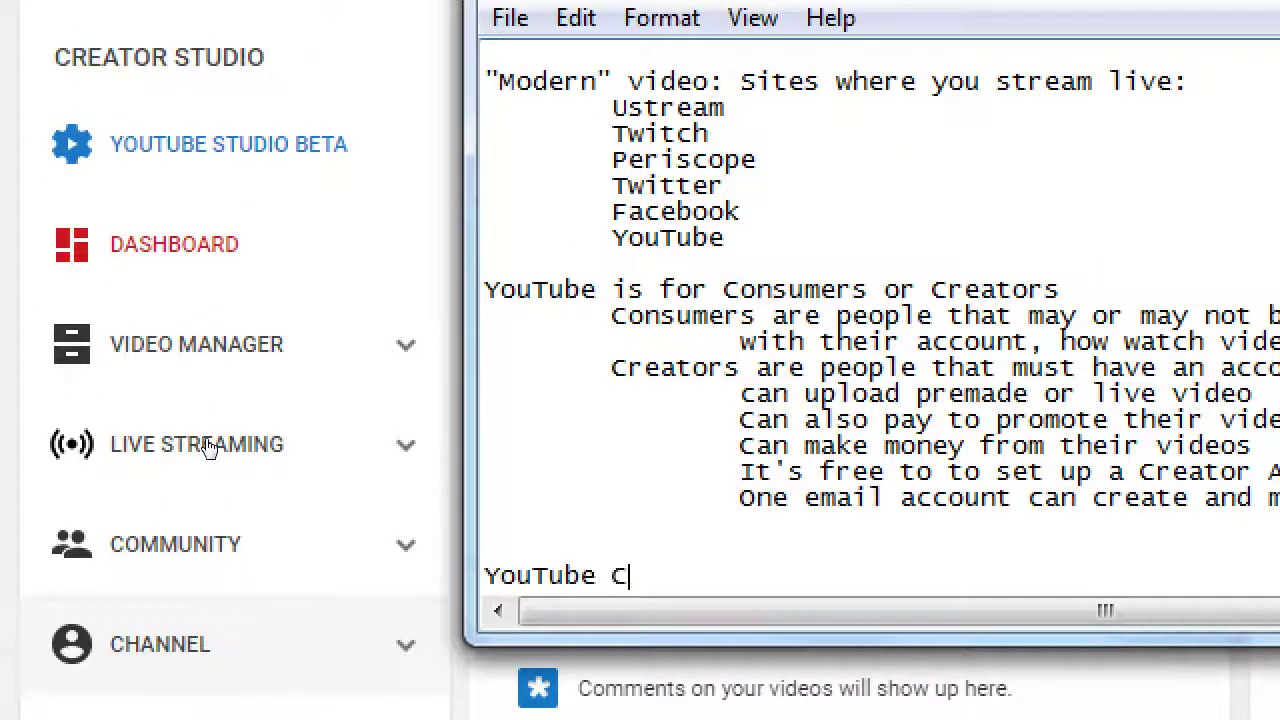
type("reator Studio Interface")
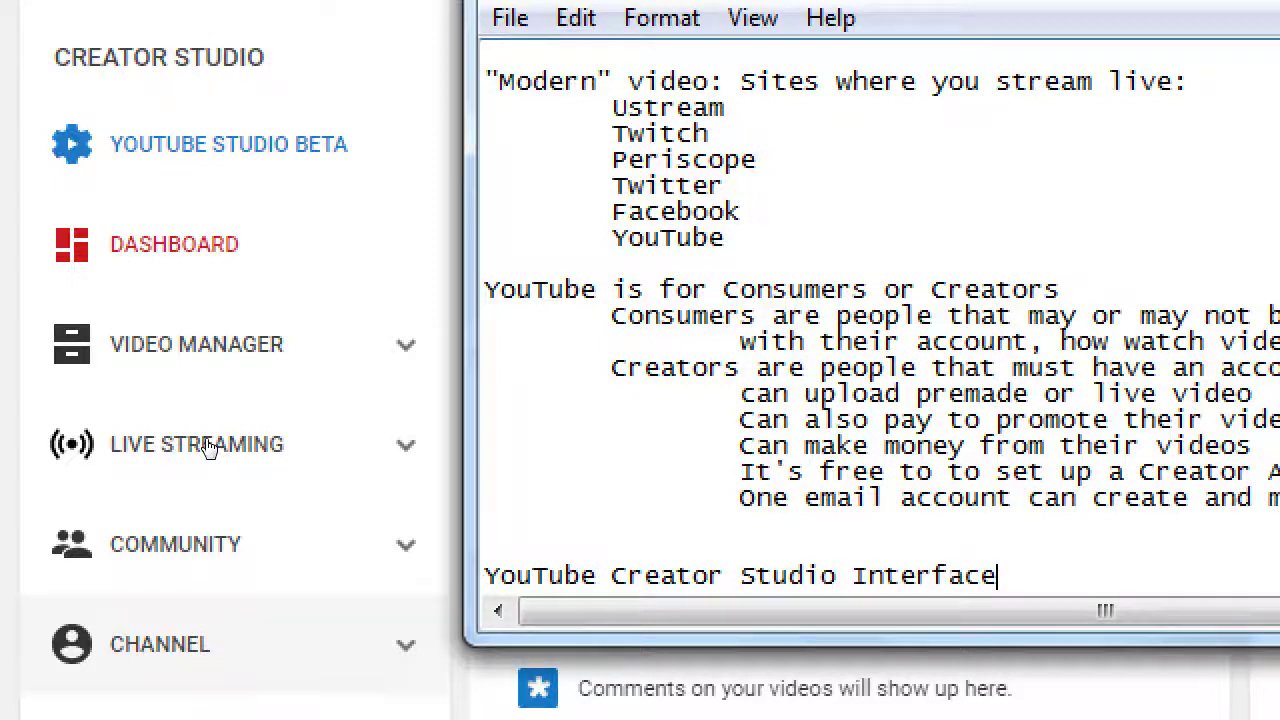
- Add an indented line under the heading reading "After you log in, and click on your icon"
key("Return")
key("Tab")
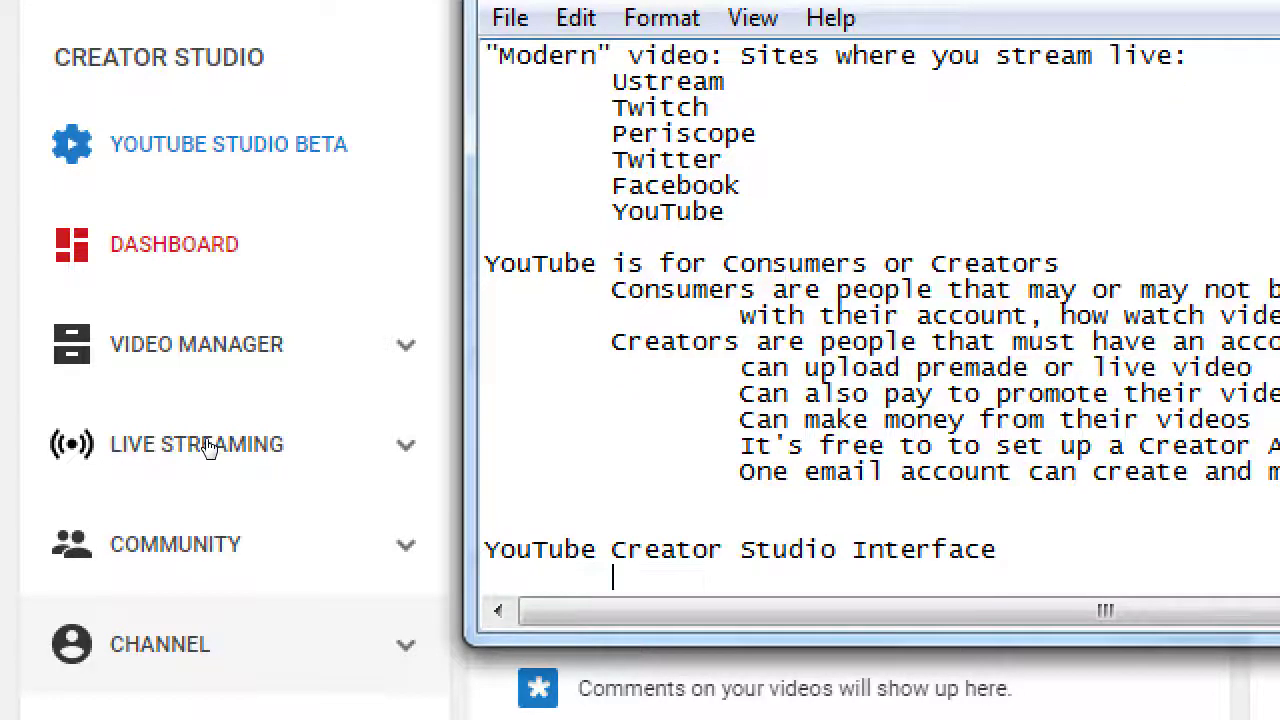
type("After you log in, and ")
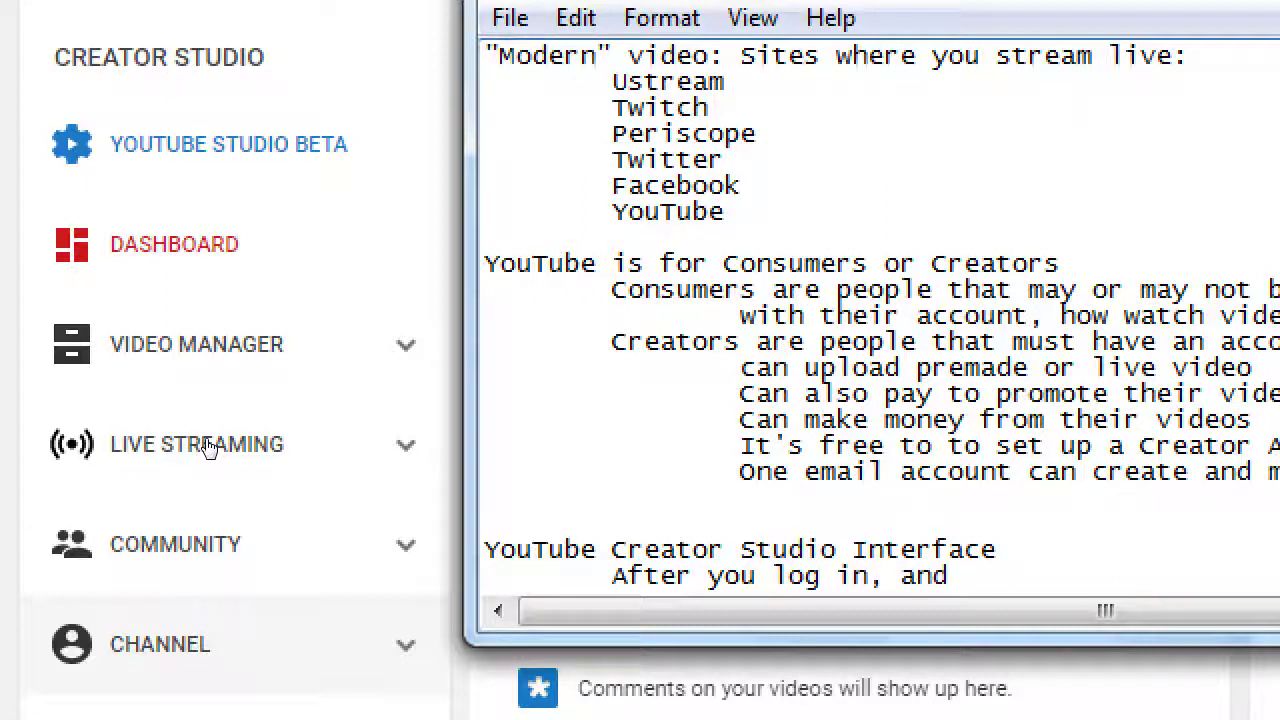
type("click on you ricon")
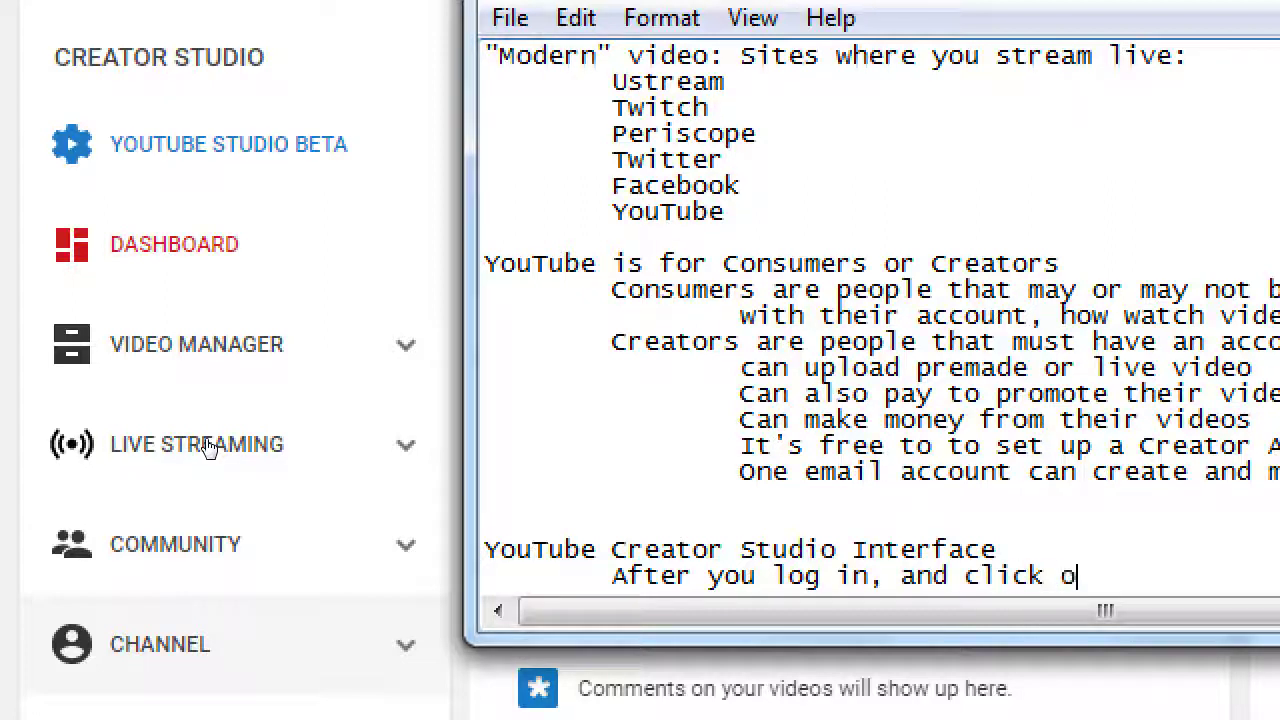
key("BackSpace")
key("BackSpace")
key("BackSpace")
key("BackSpace")
key("BackSpace")
key("BackSpace")
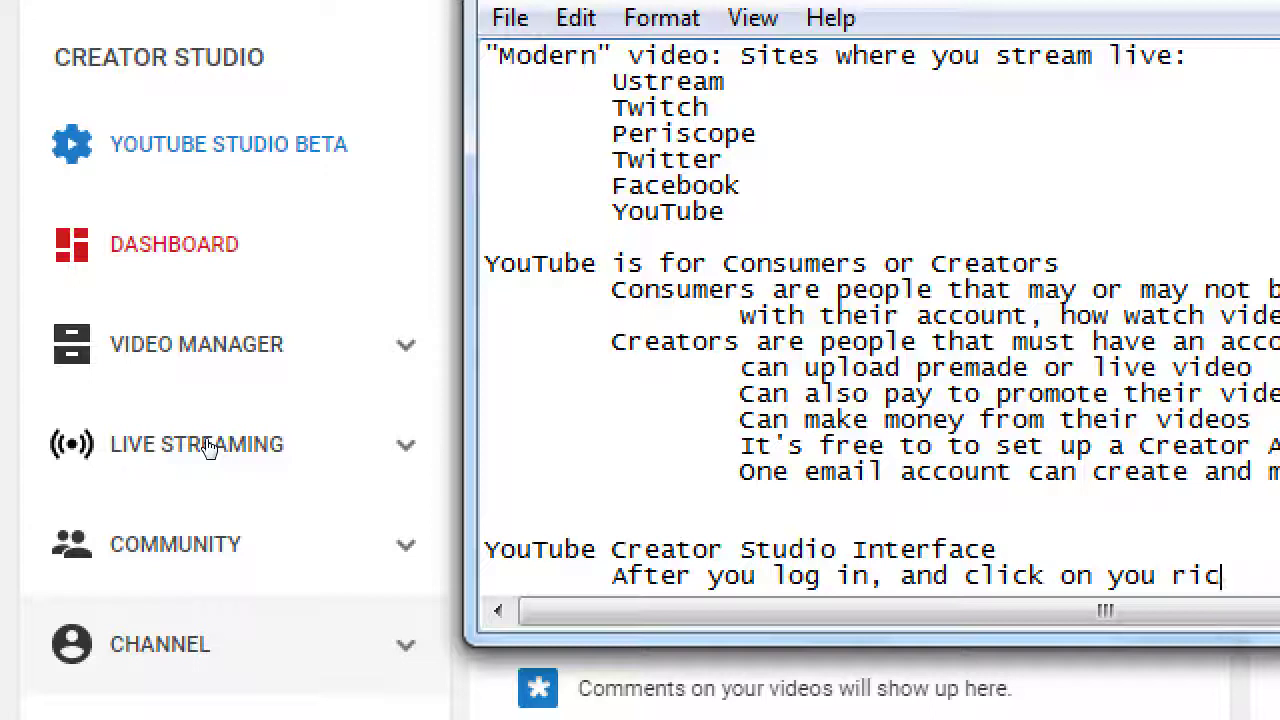
type("r icon")
- Continue the sentence on a new indented line with "at top-left, you'll see this:"
key("Return")
key("Tab")
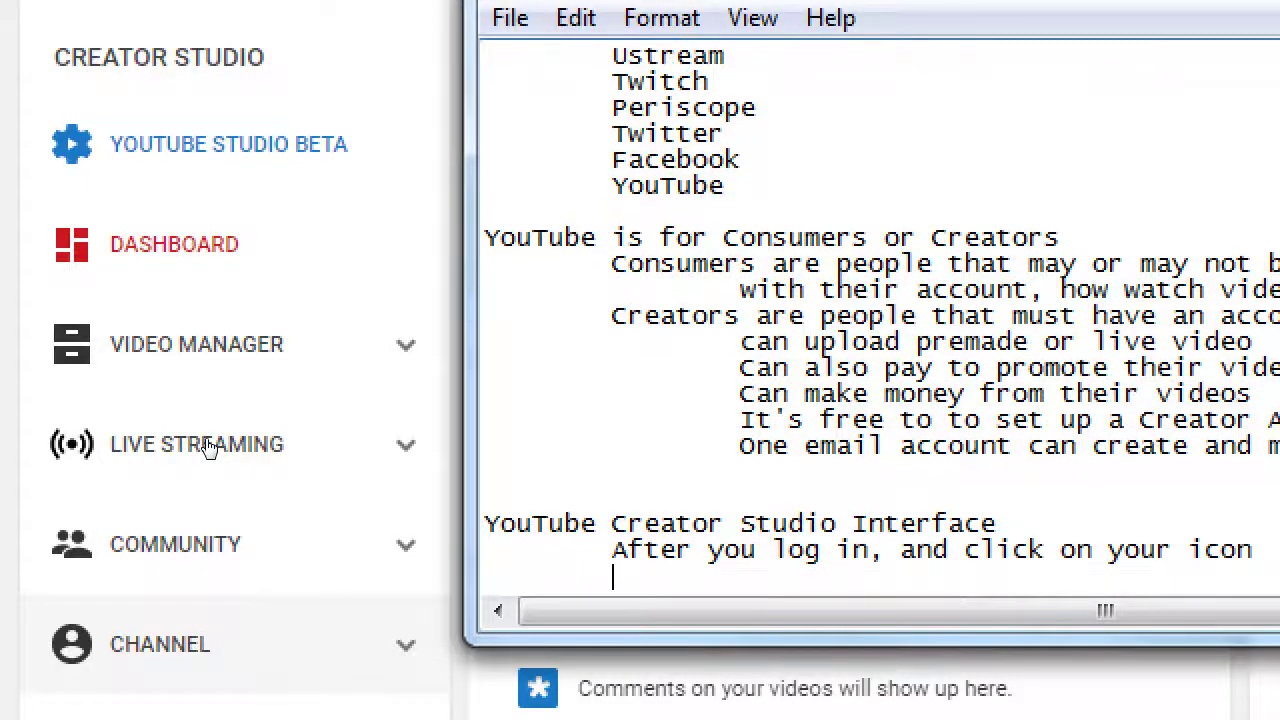
type("at top-lfe")
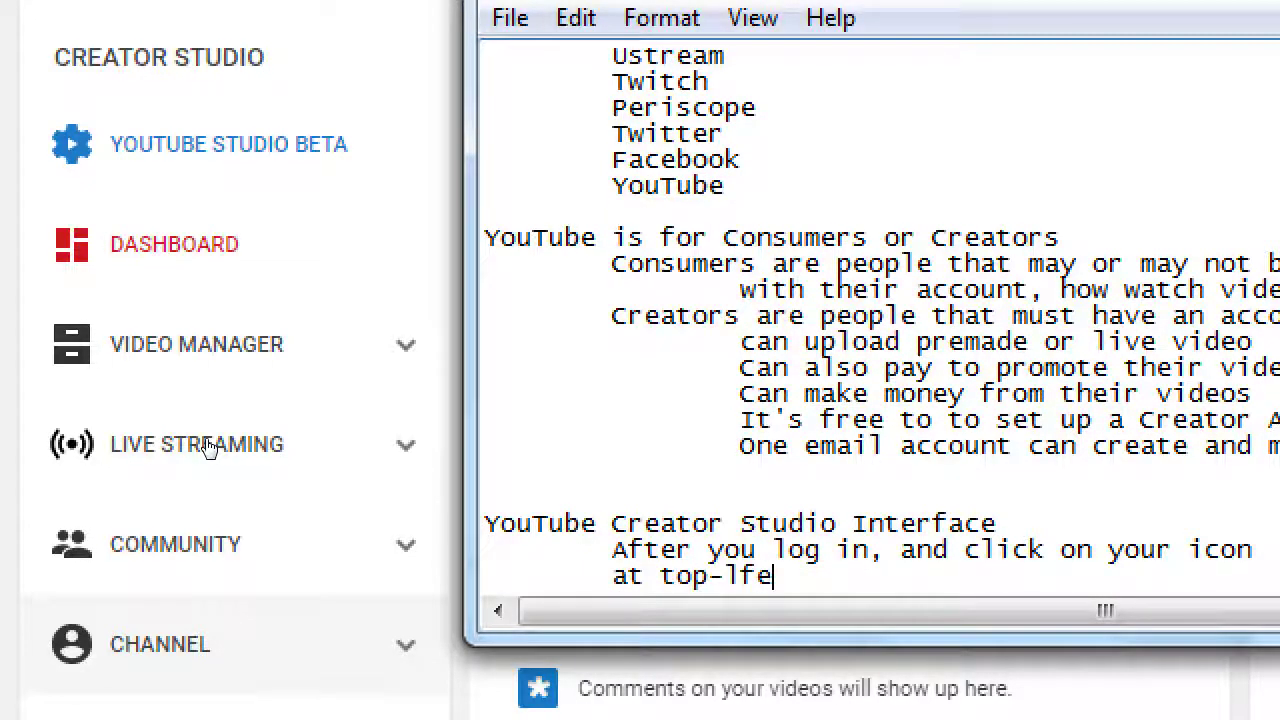
key("BackSpace")
key("BackSpace")
type("eft, you'l")
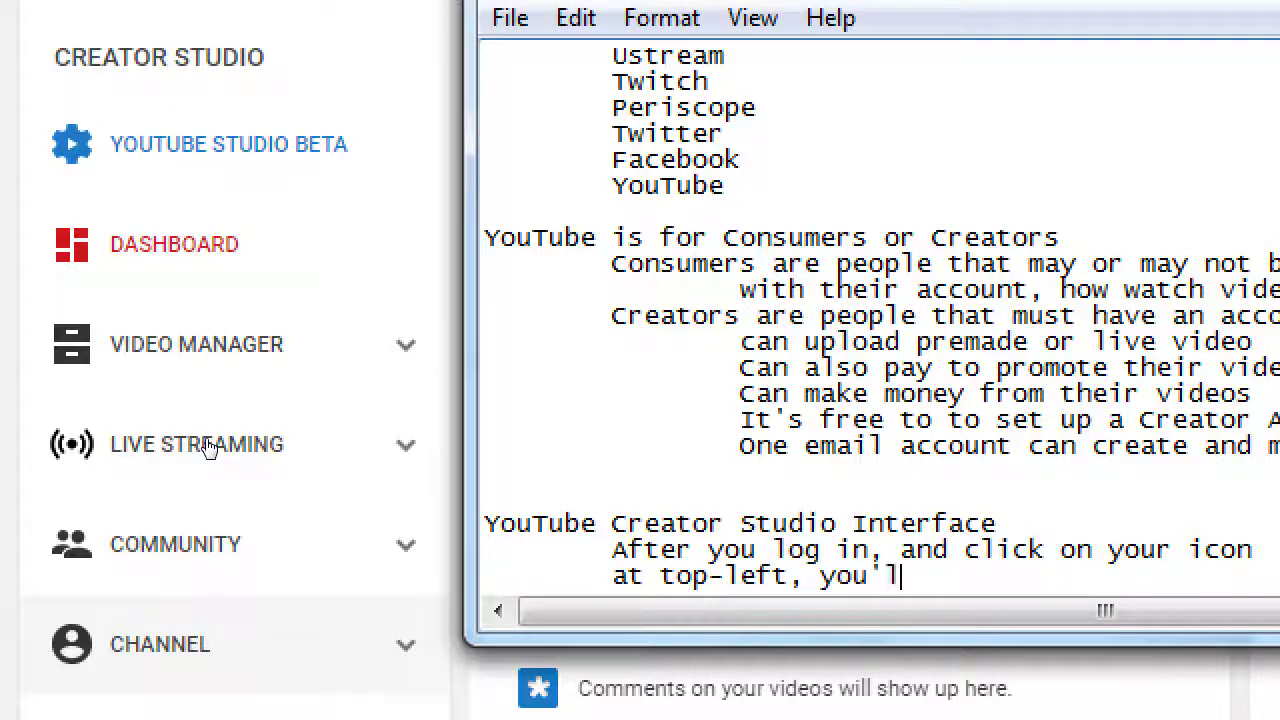
type("l see this:")
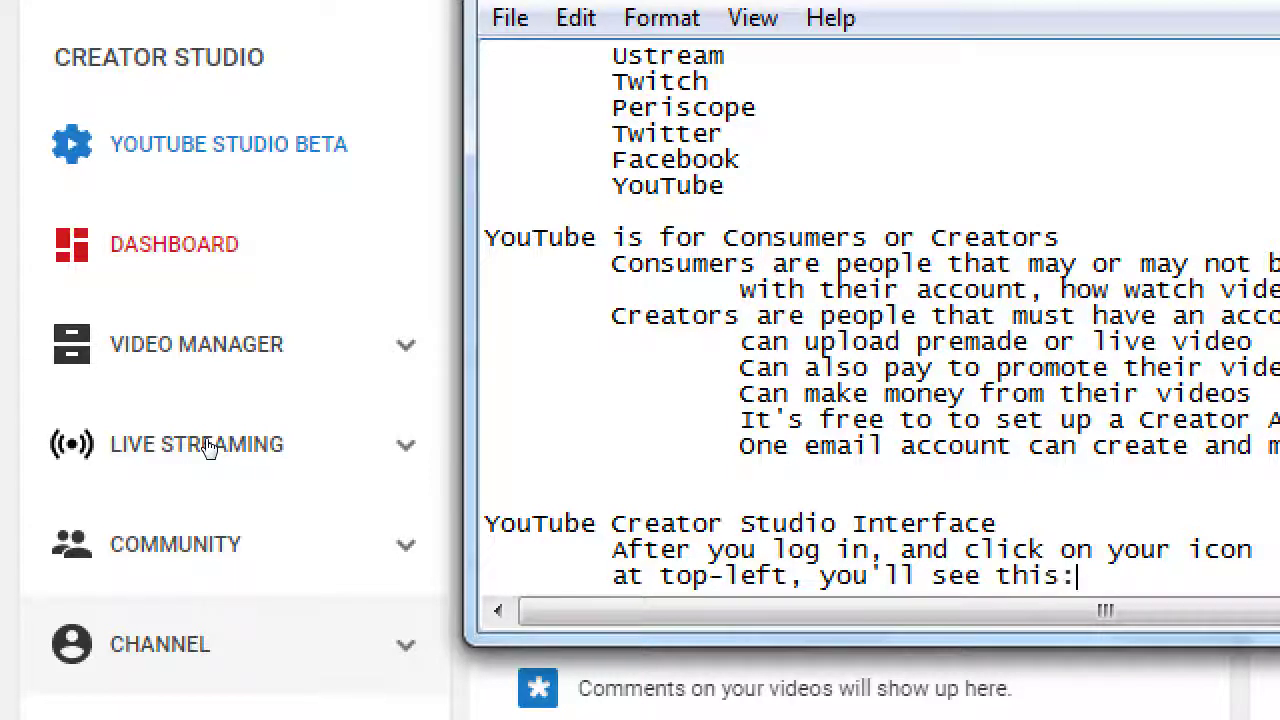
- Add the unindented line "Dashboard - A quick overview of views, likes, comments" and widen the notes window
key("Return")
type("Dashboa")
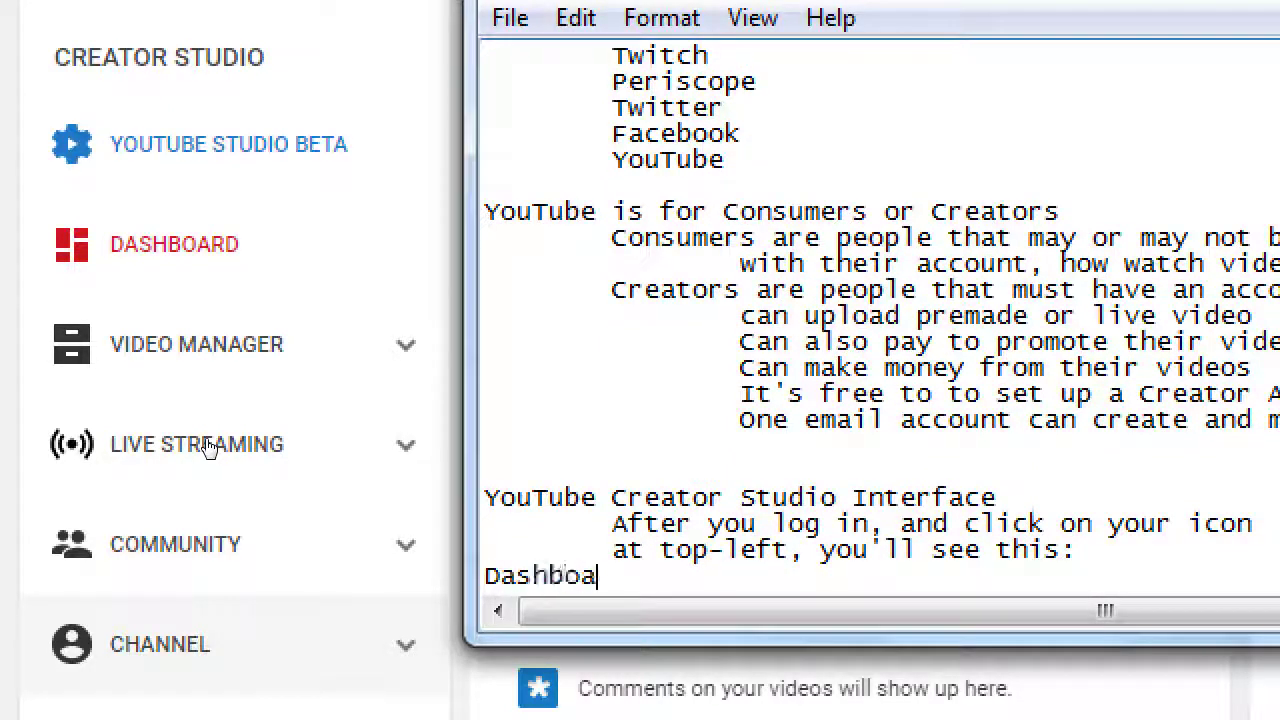
type("rd - A quick over")
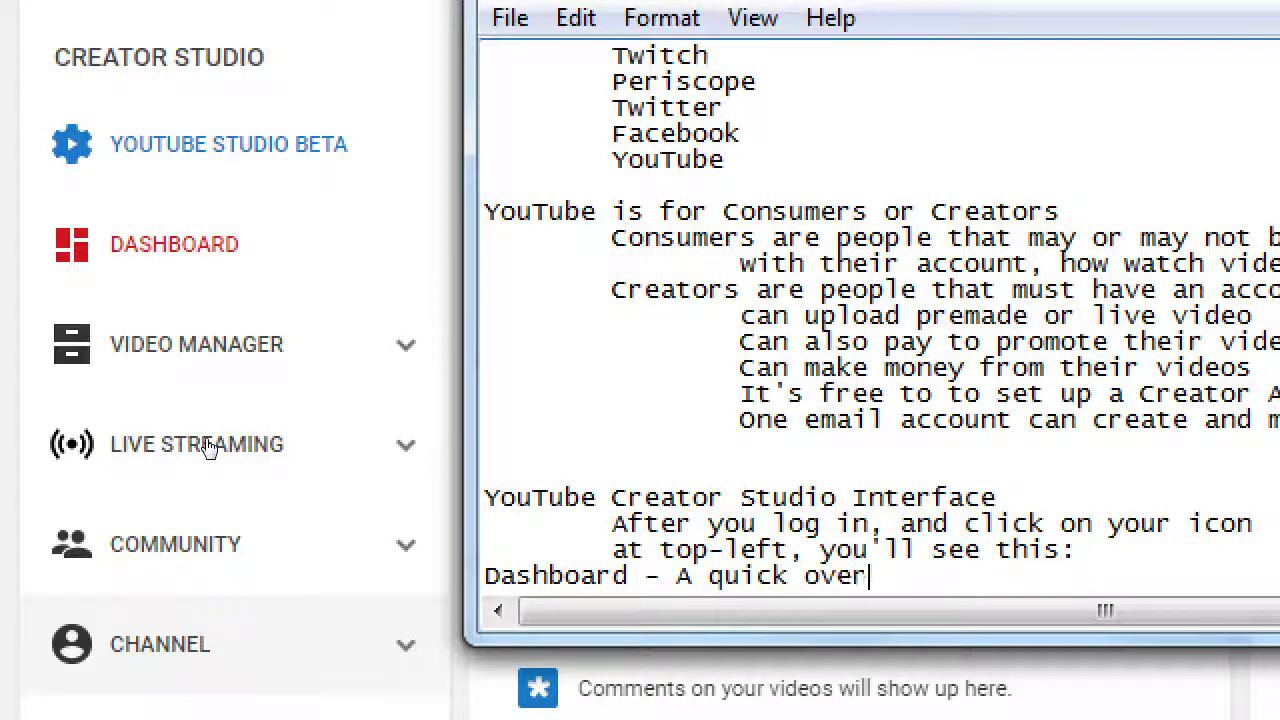
type("view of views")
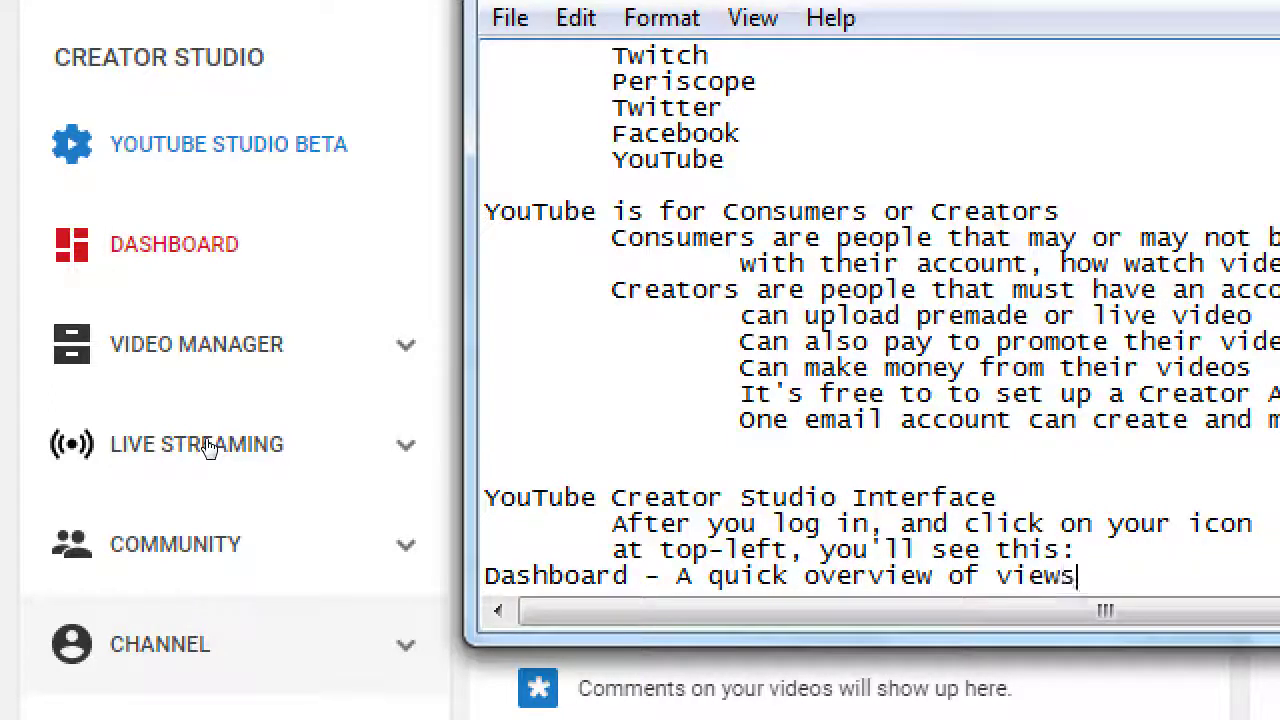
type(", likes, comm")
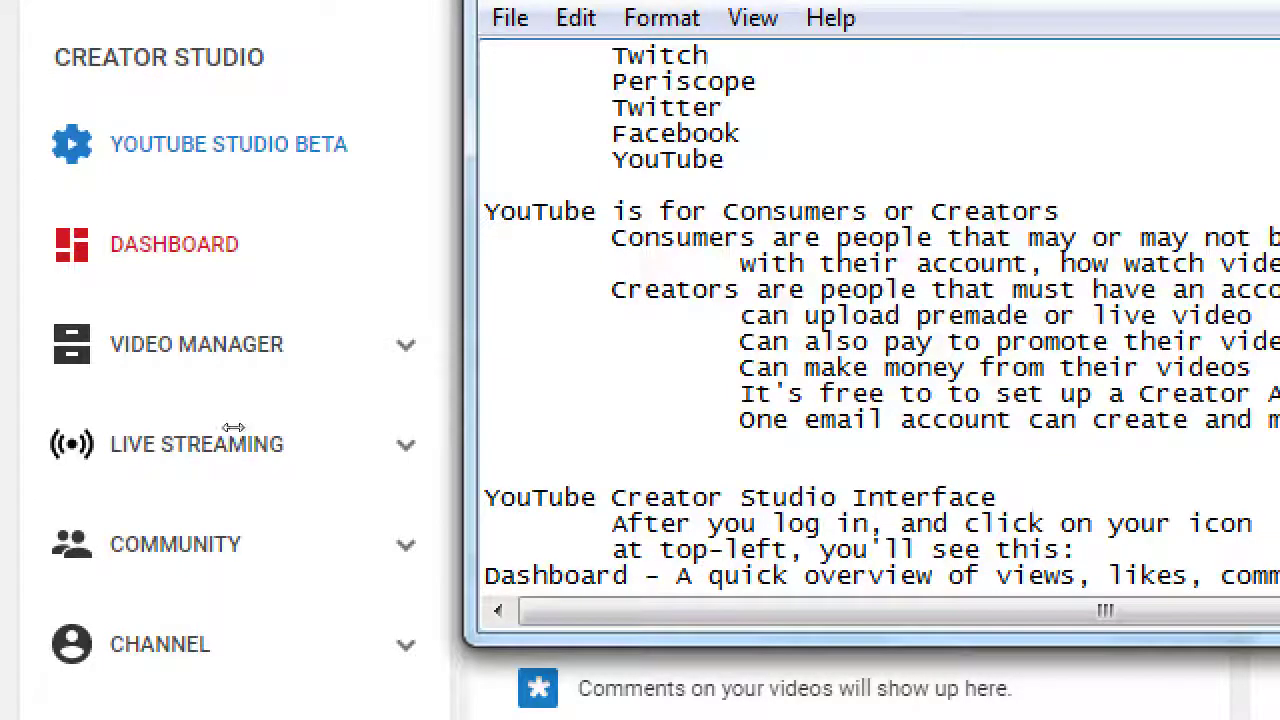
left_click_drag(229, 423, 163, 426)
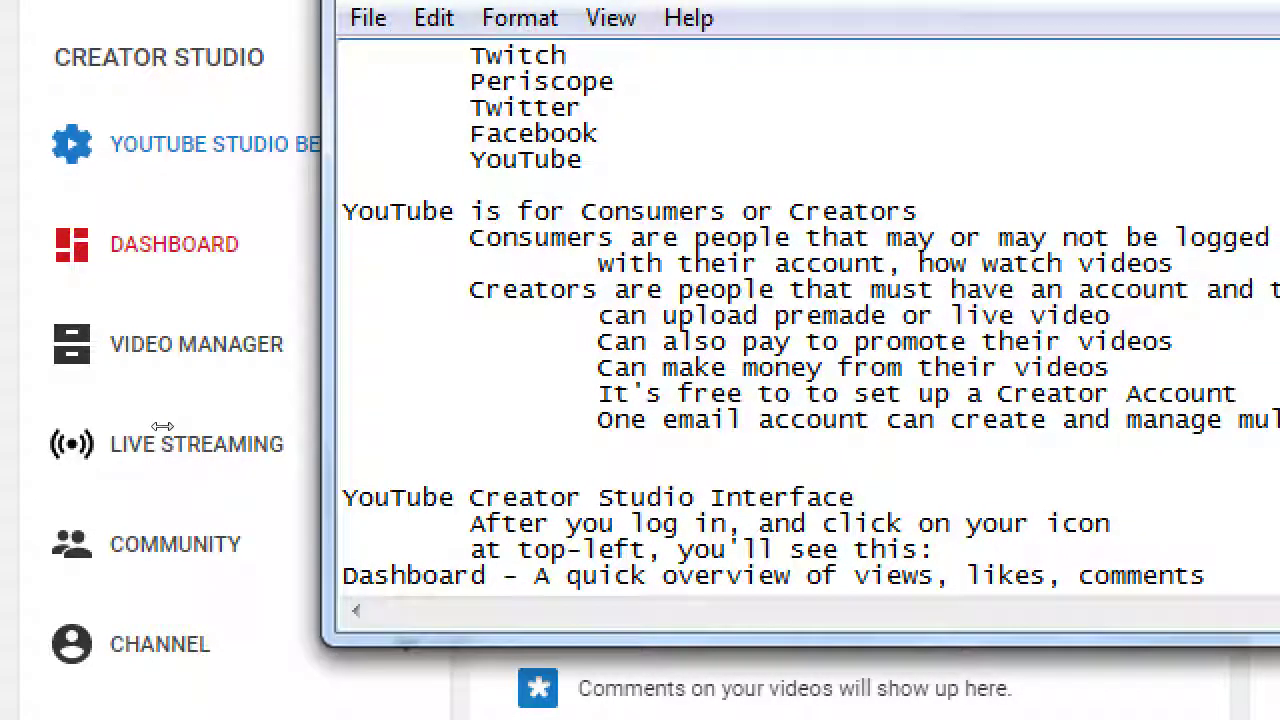
- Finish the Dashboard line and add the line "Video Manager - Where you edit/delete your videos/playlists" below it
type("ents")
key("Return")
type("Video")
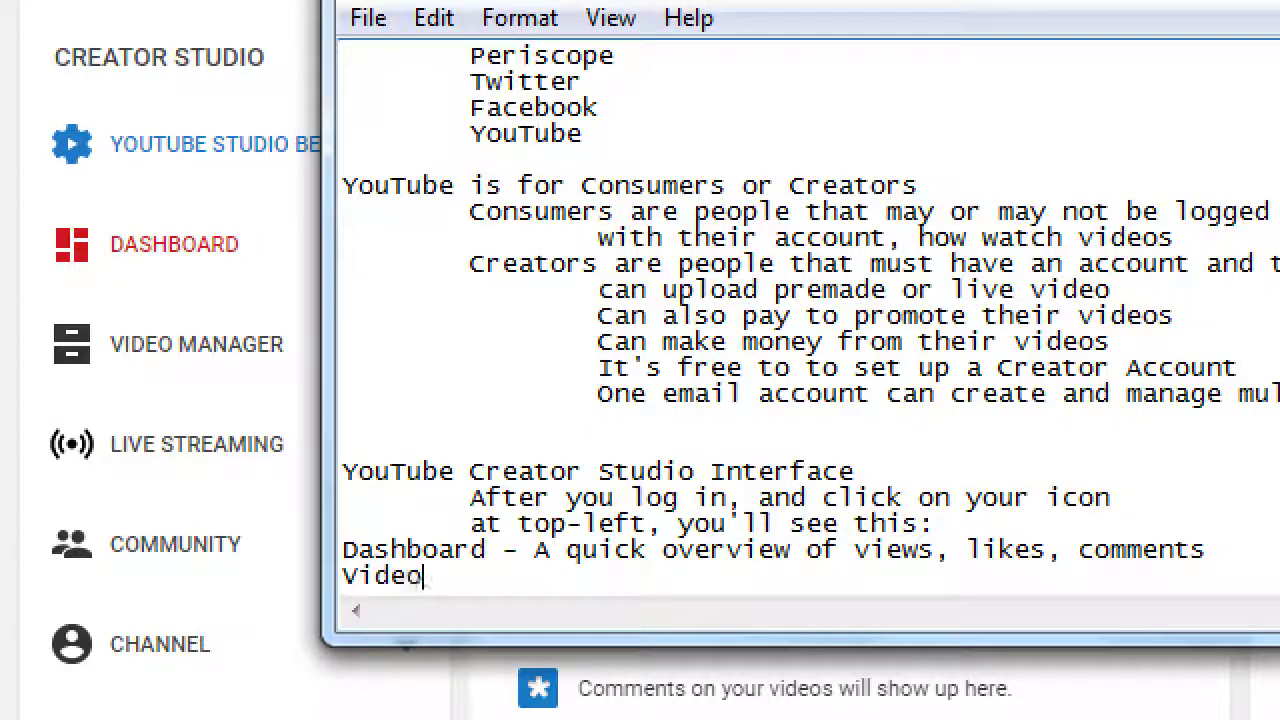
type(" Manager - W")
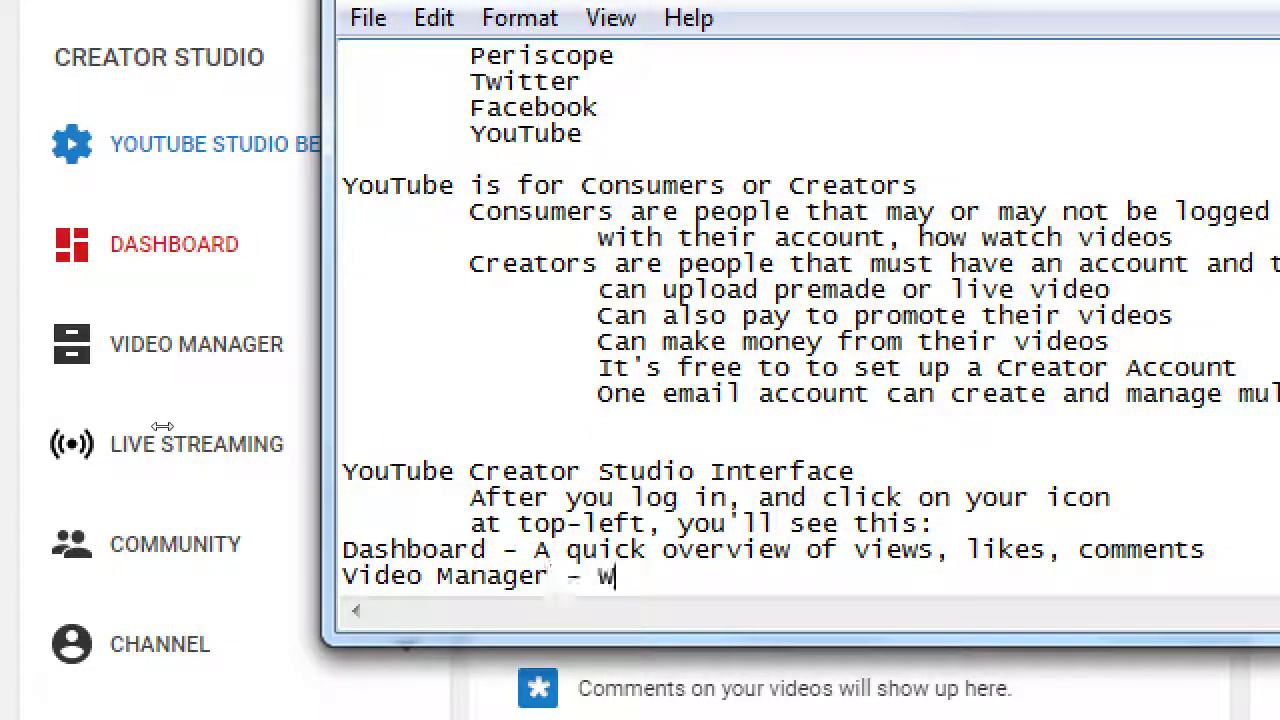
type("here you edit/d")
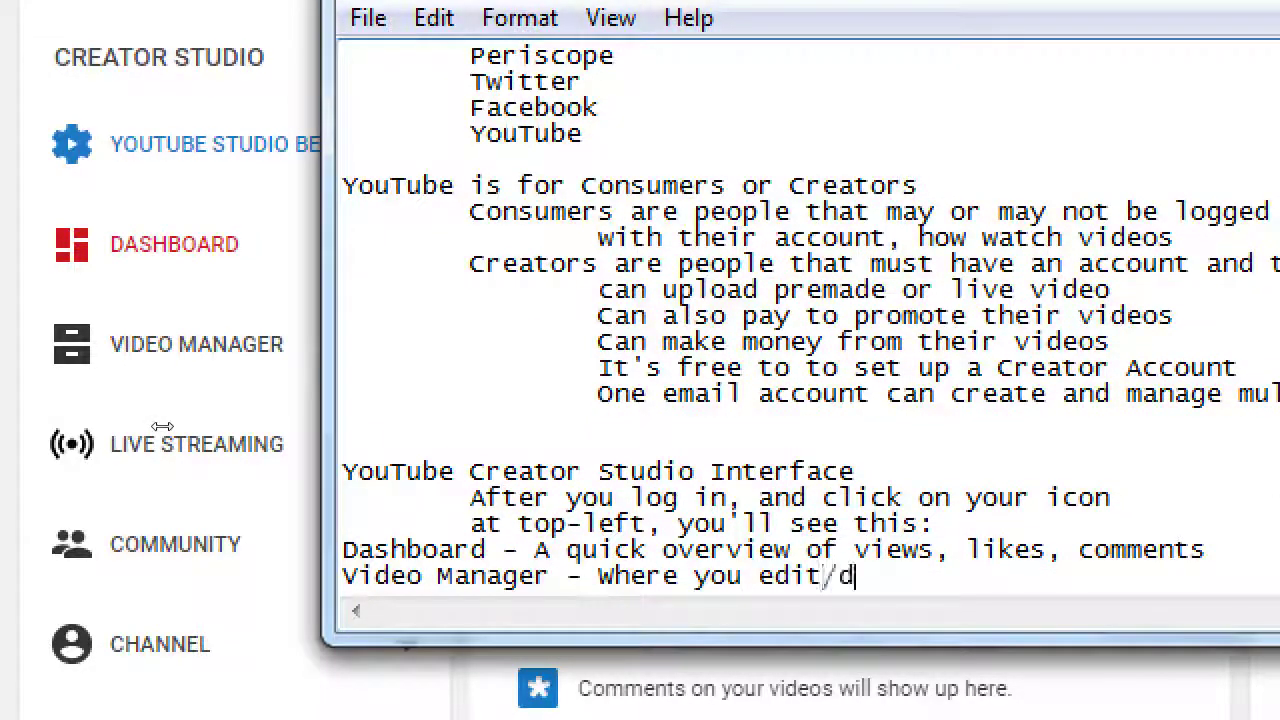
type("elete your jvi")
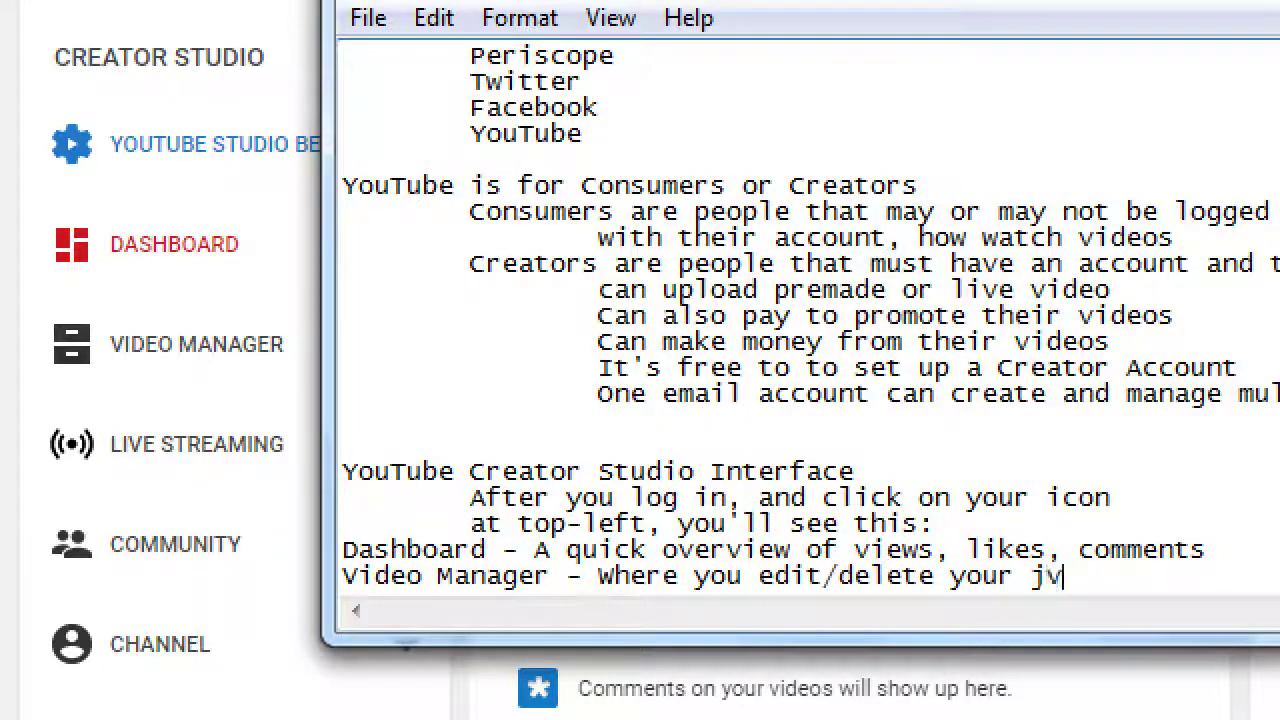
key("BackSpace")
key("BackSpace")
key("BackSpace")
type("videos")
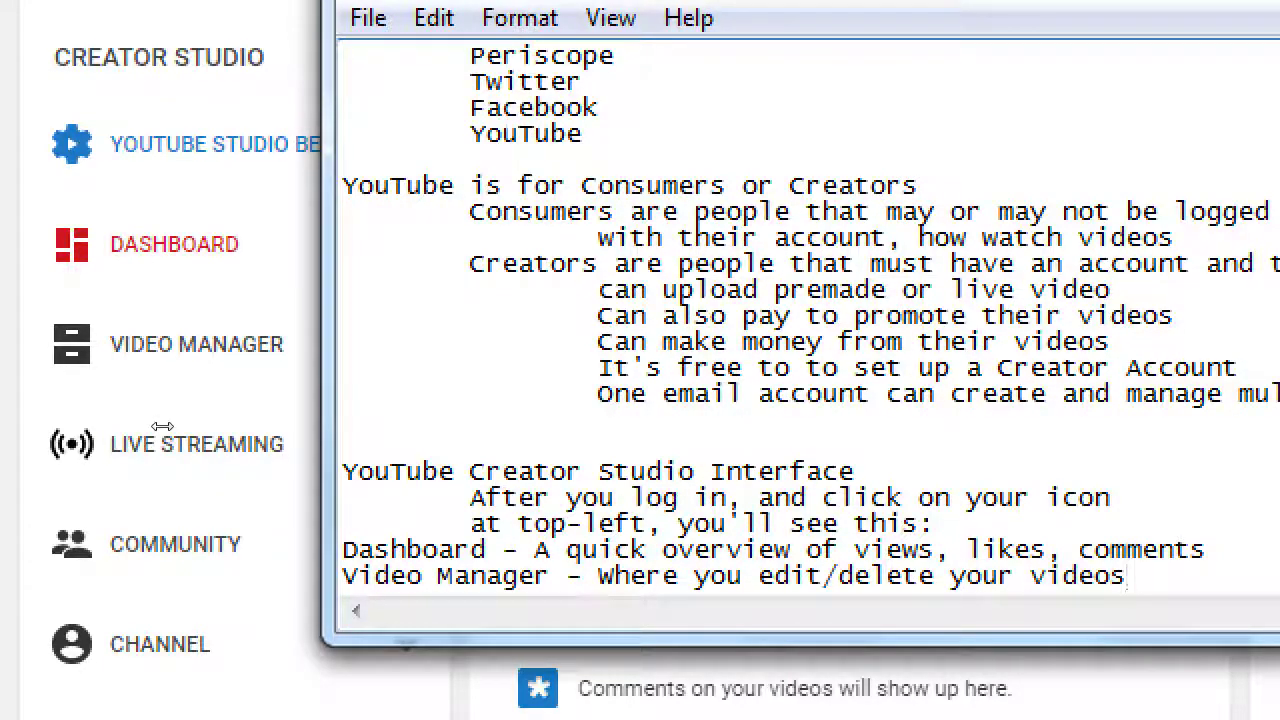
type("/playlist")
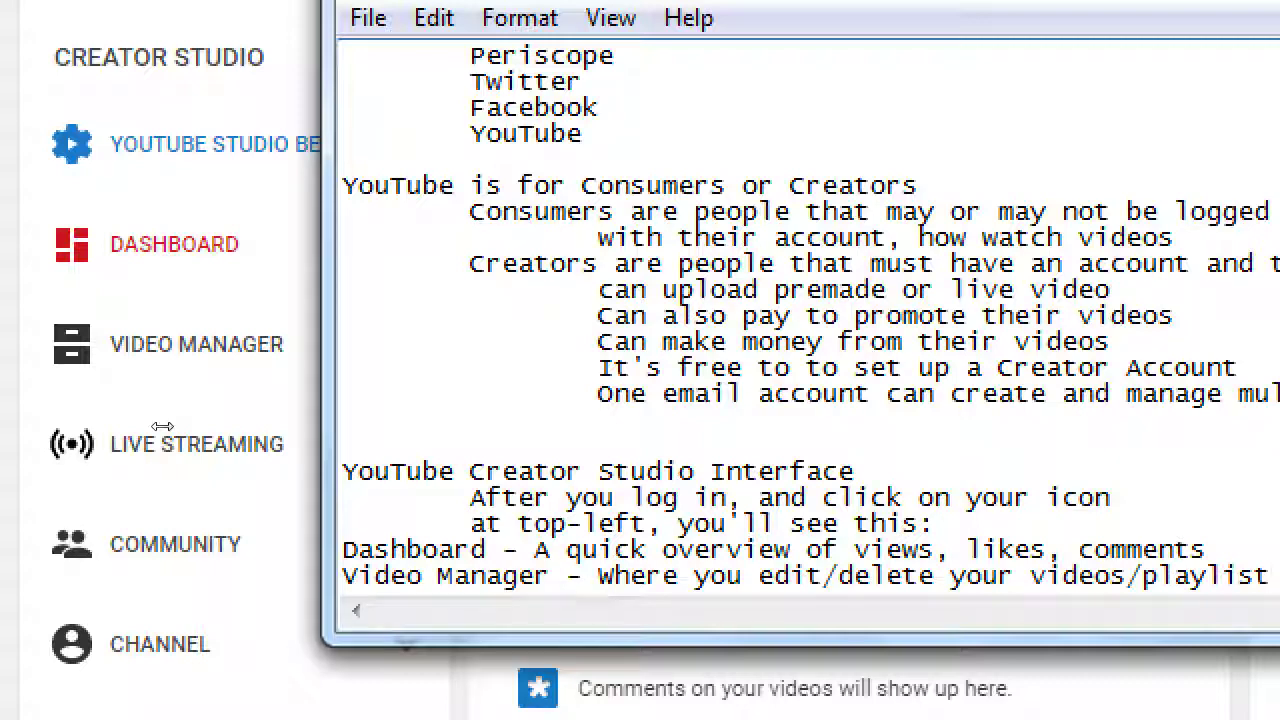
type("s")
key("Return")
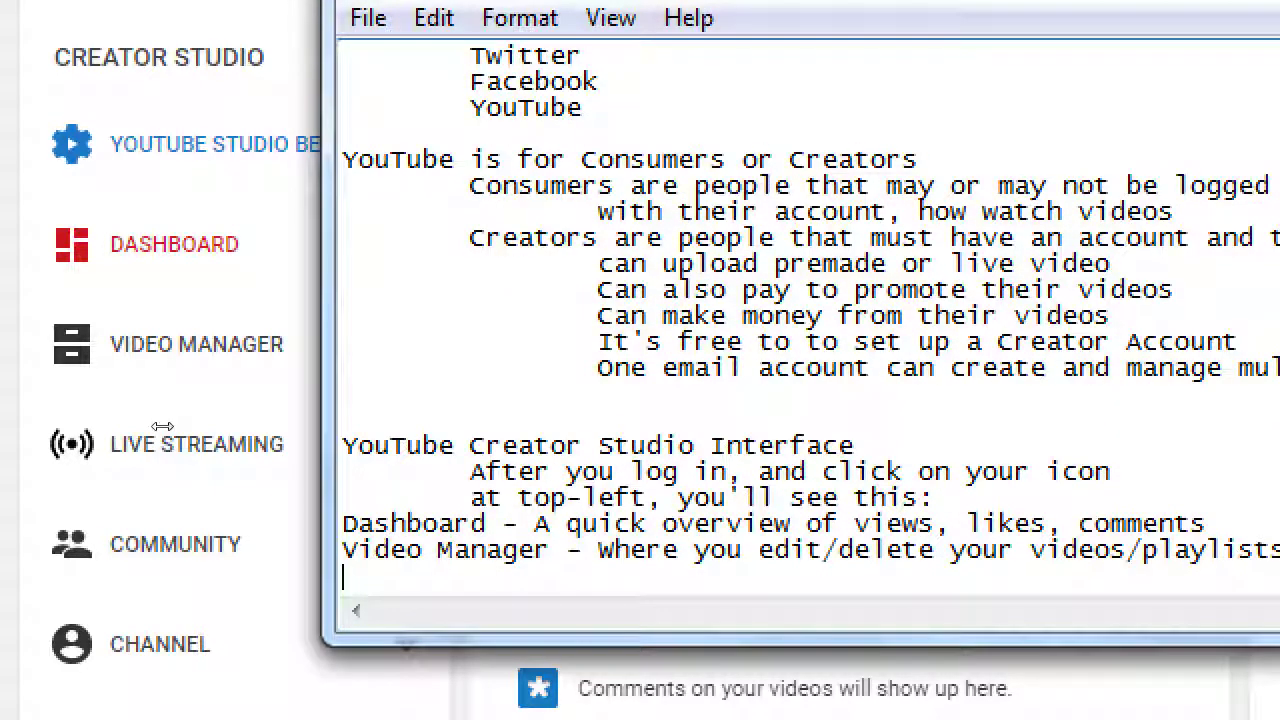
- Add the line "Live Streaming - Where you set up a live feed" below the Video Manager entry
type("Live Streaming ")
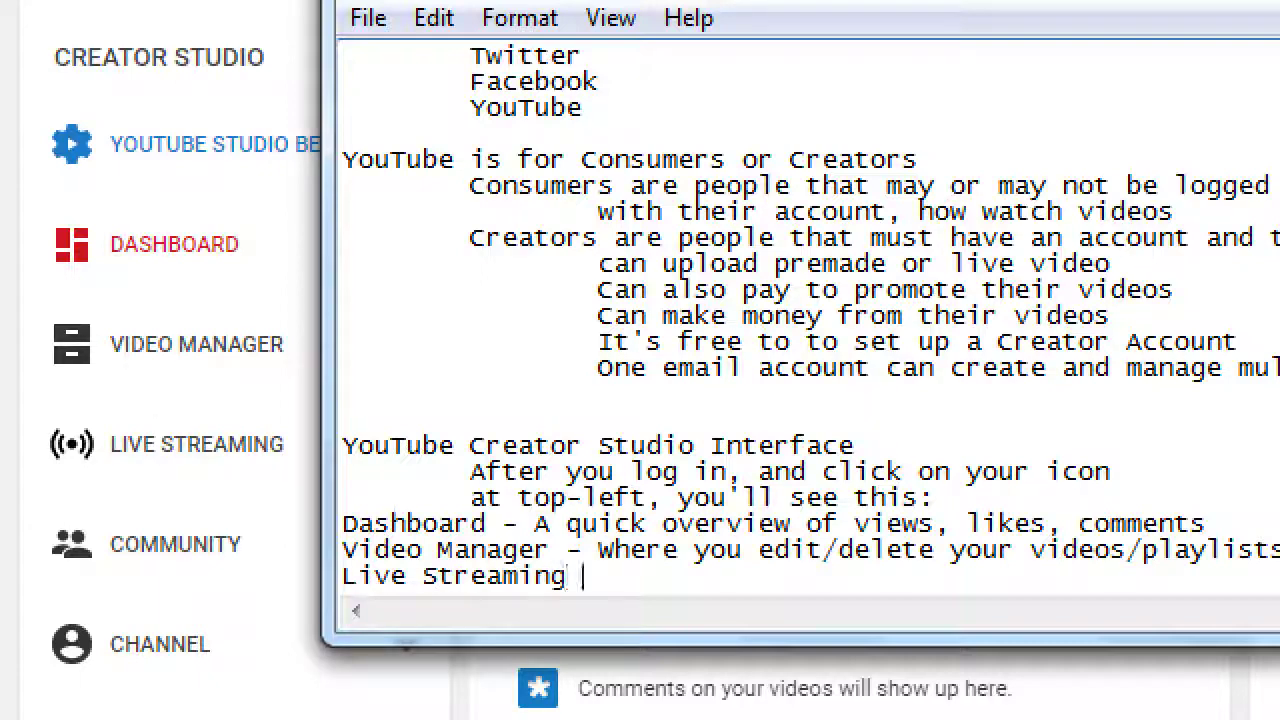
type("- Where you set up a live feed")
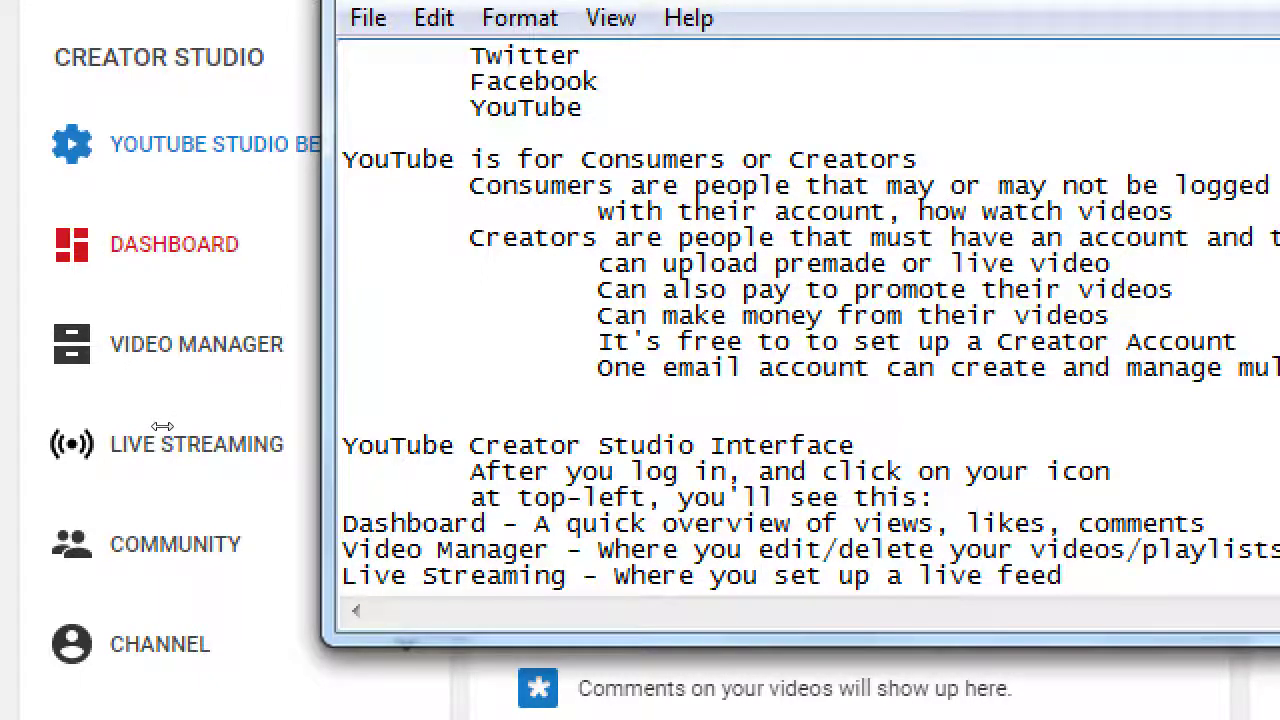
key("Return")
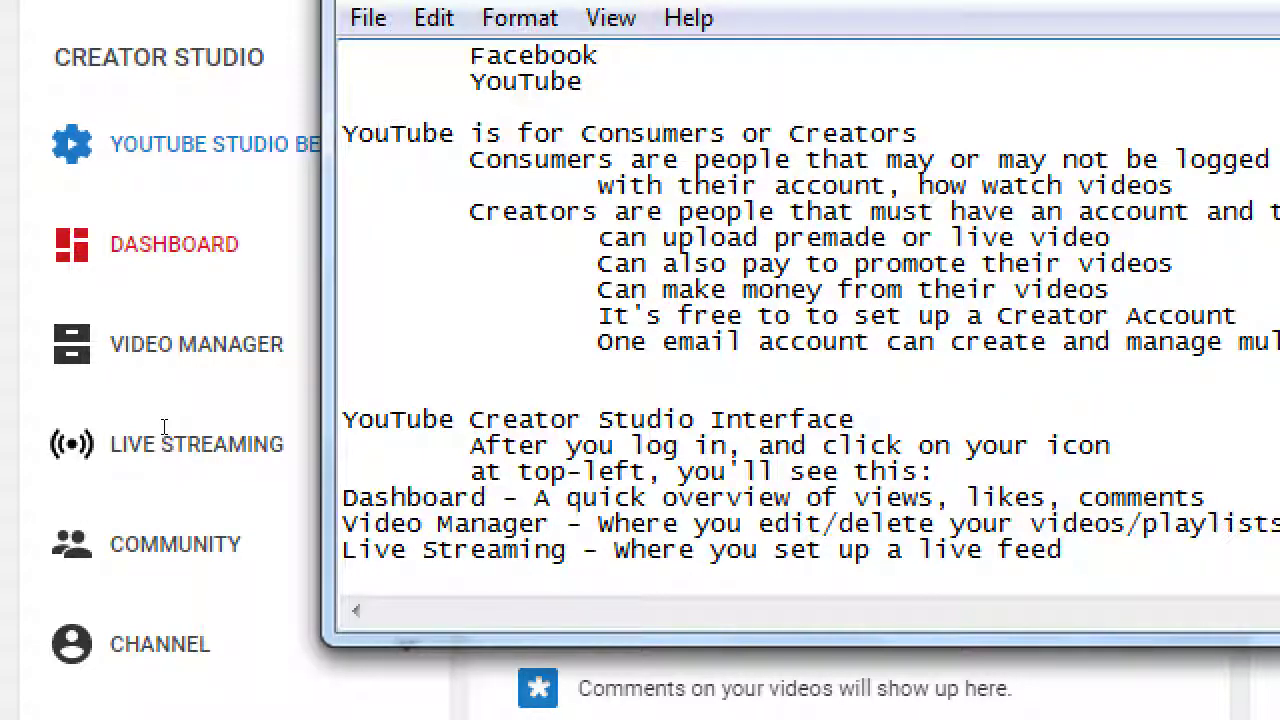
- Add the line "Community - Where you see subscribers/comments/In Box" below the Live Streaming entry
type("Comm")
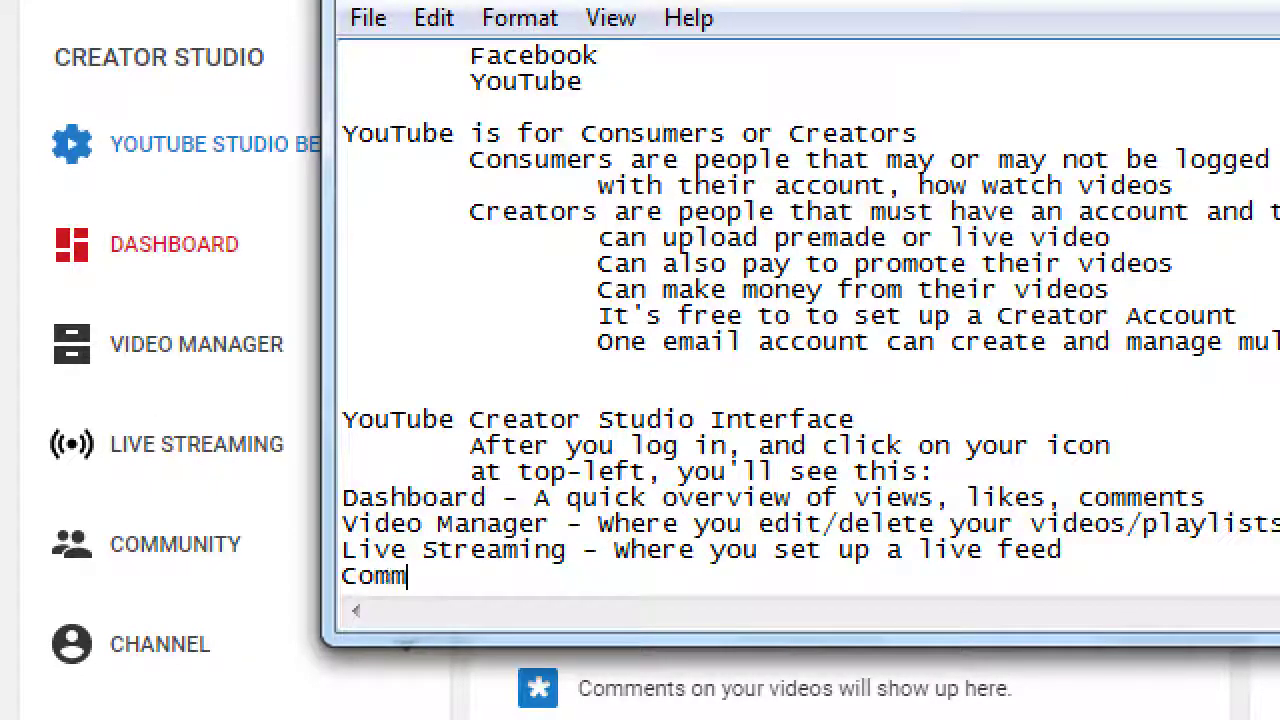
type("unity - ")
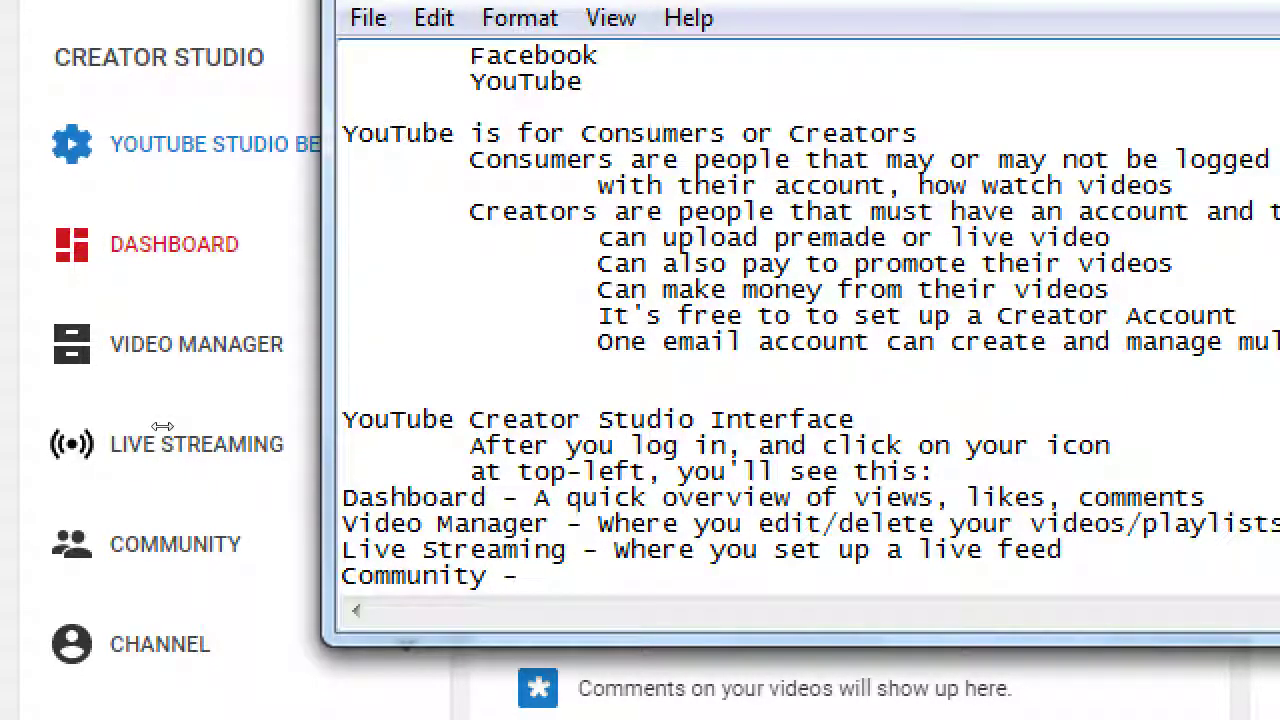
type("Where y")
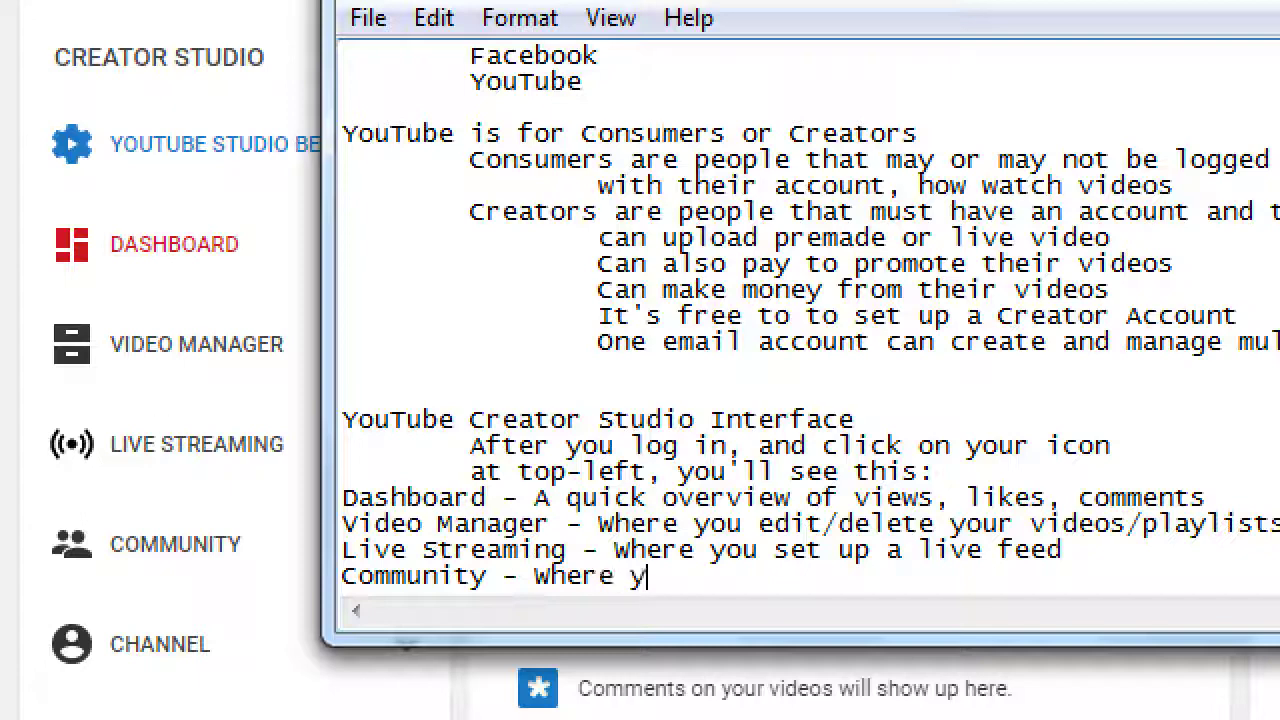
type("ou see subscriber")
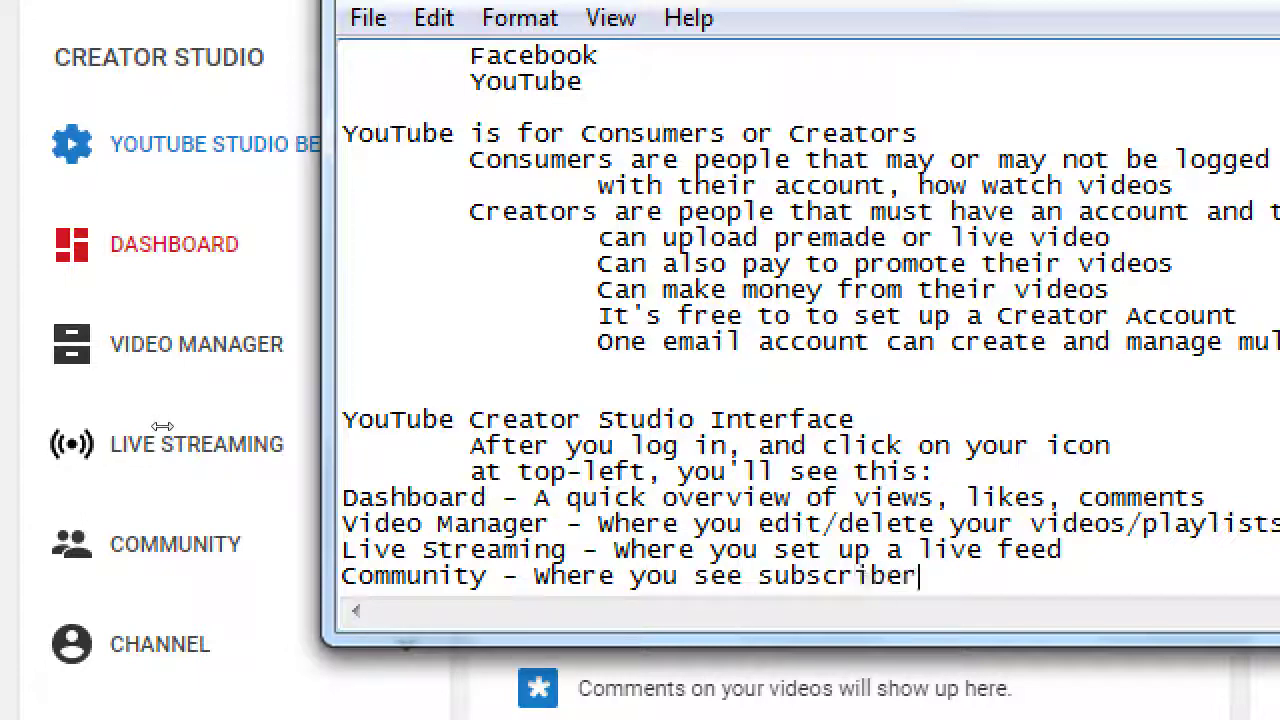
type("s/")
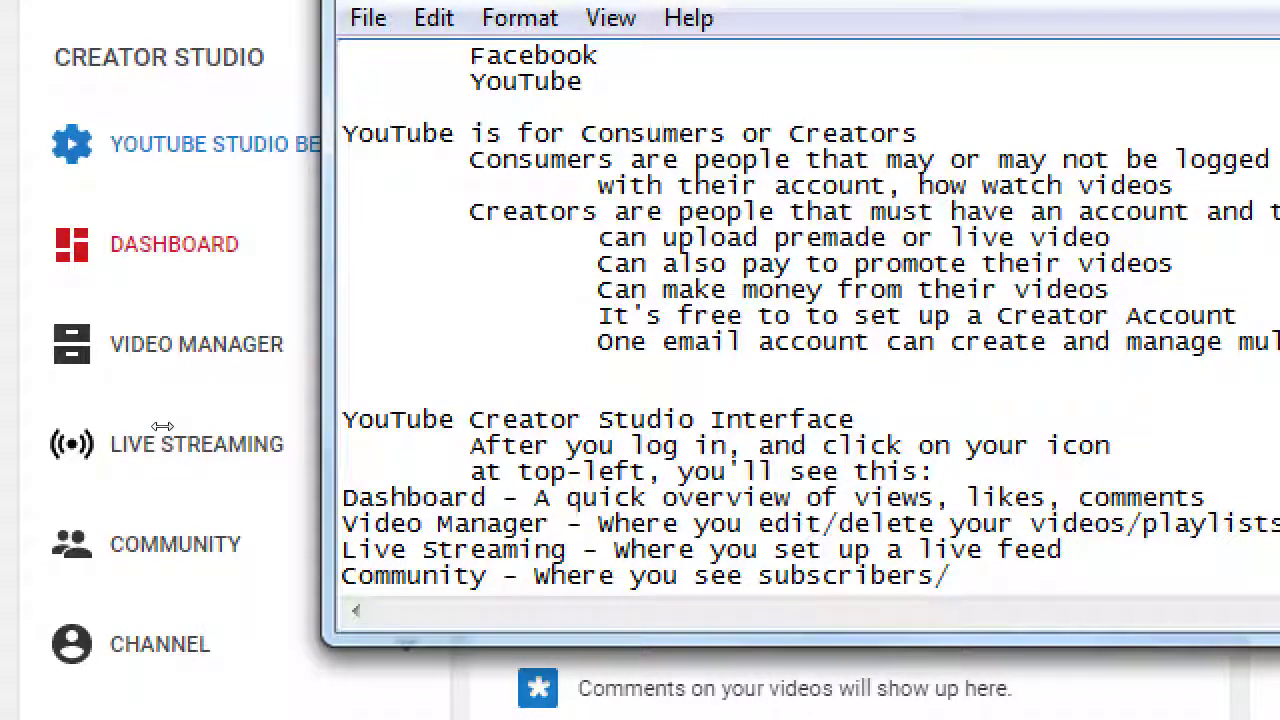
type("comments/")
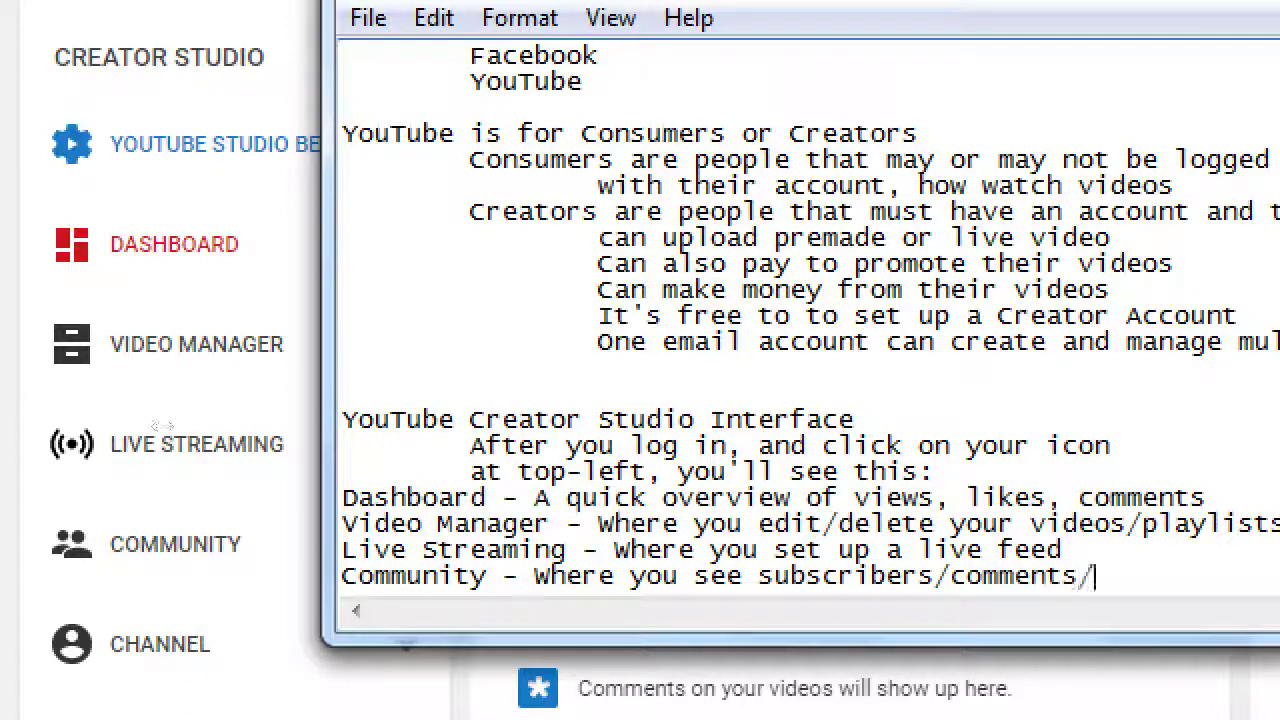
type("In Box")
key("Return")
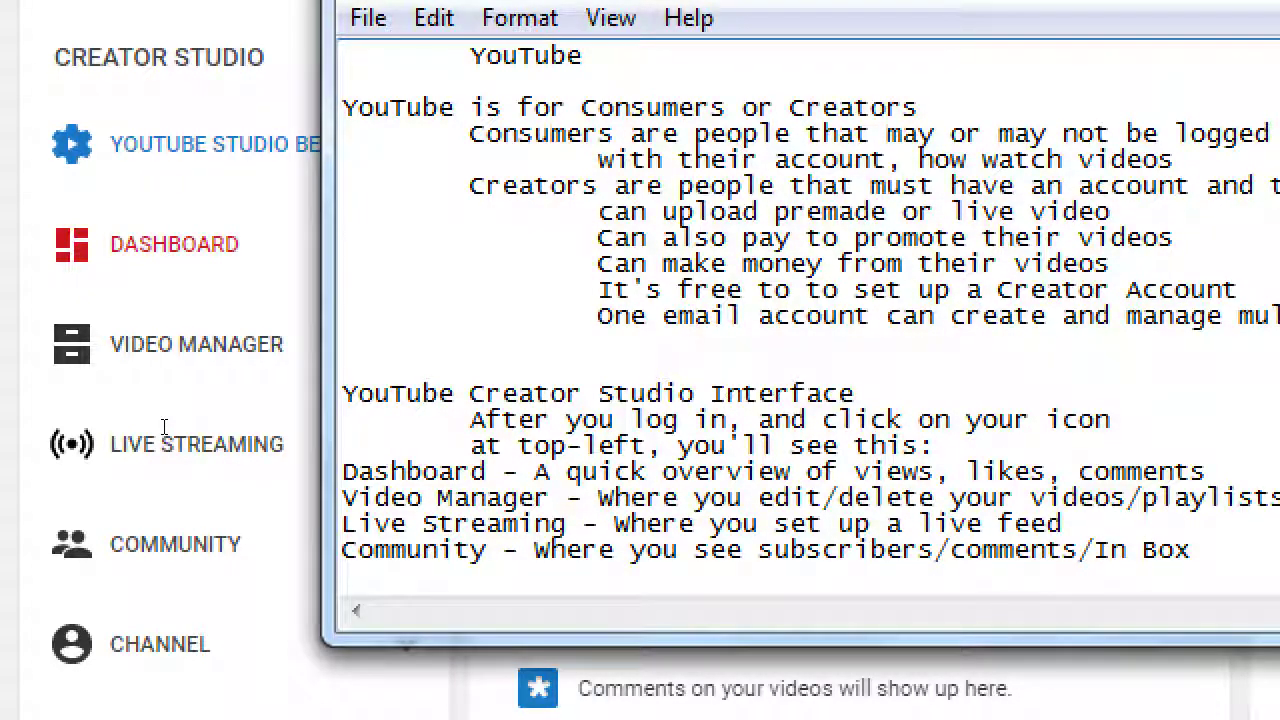
- Add the line "Channel - Settings (like Monetization)" below the Community entry
type("Channel -")
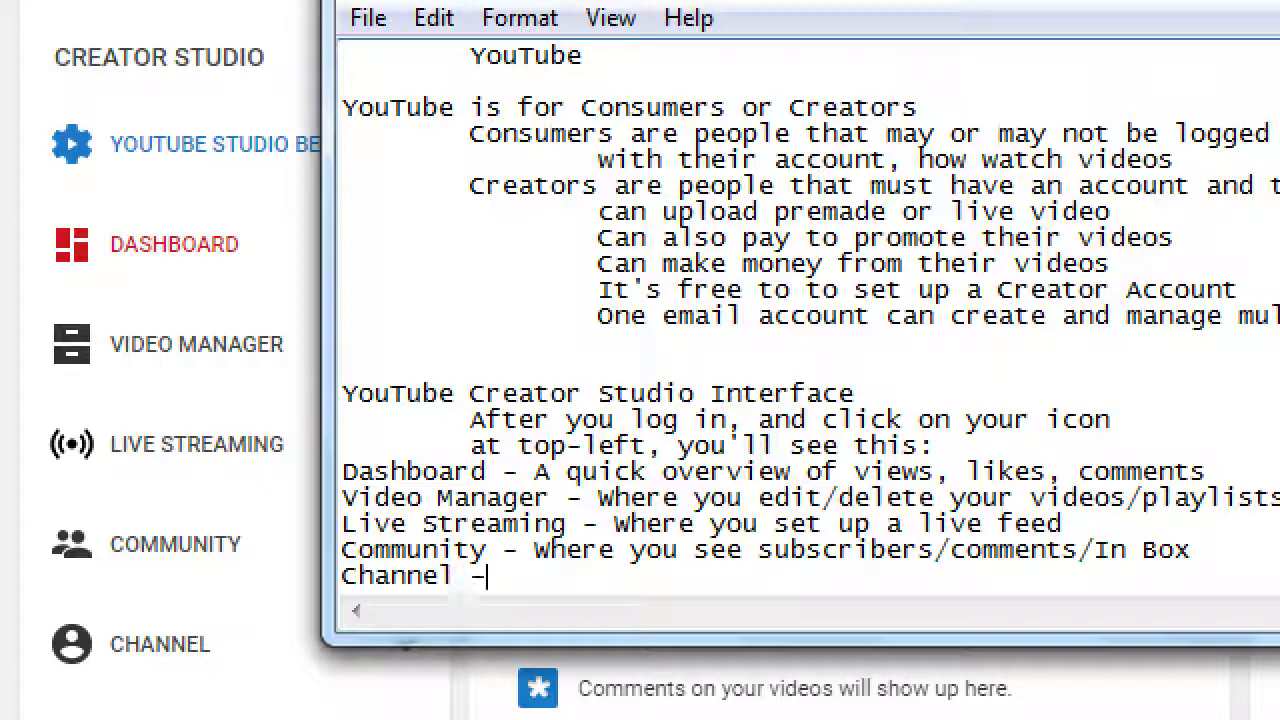
type(" Settin")
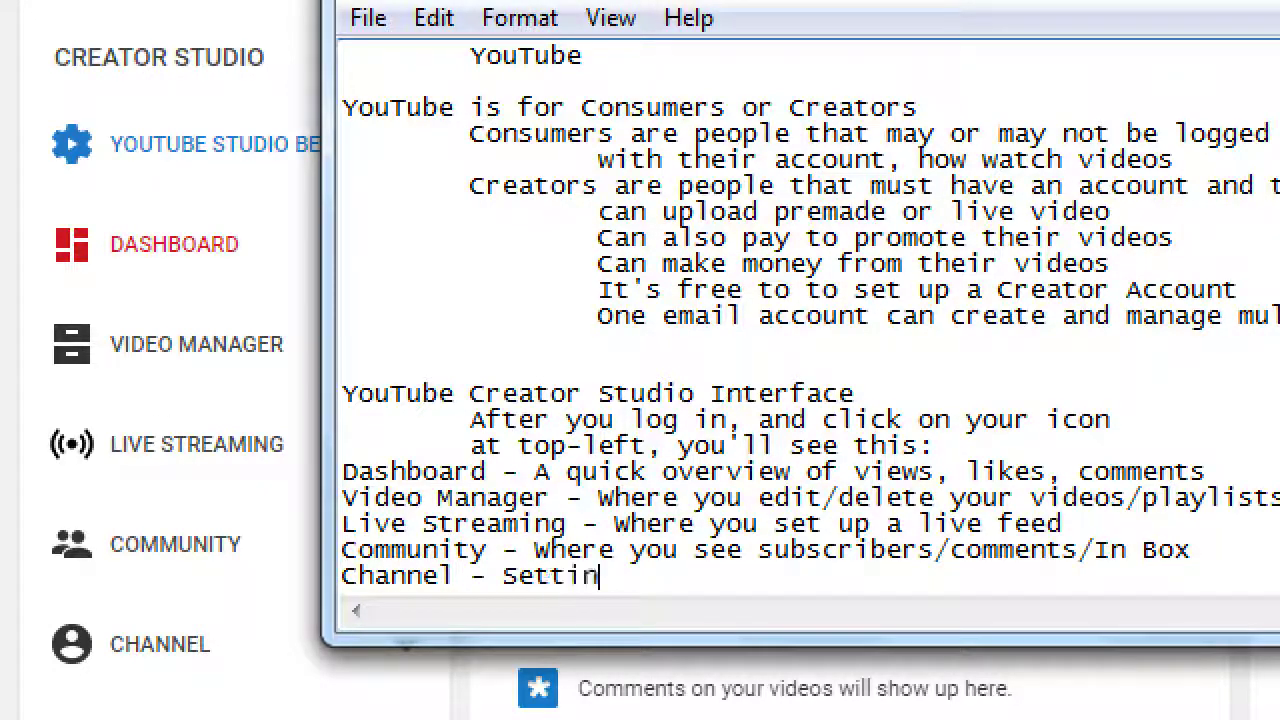
type("gs (like ")
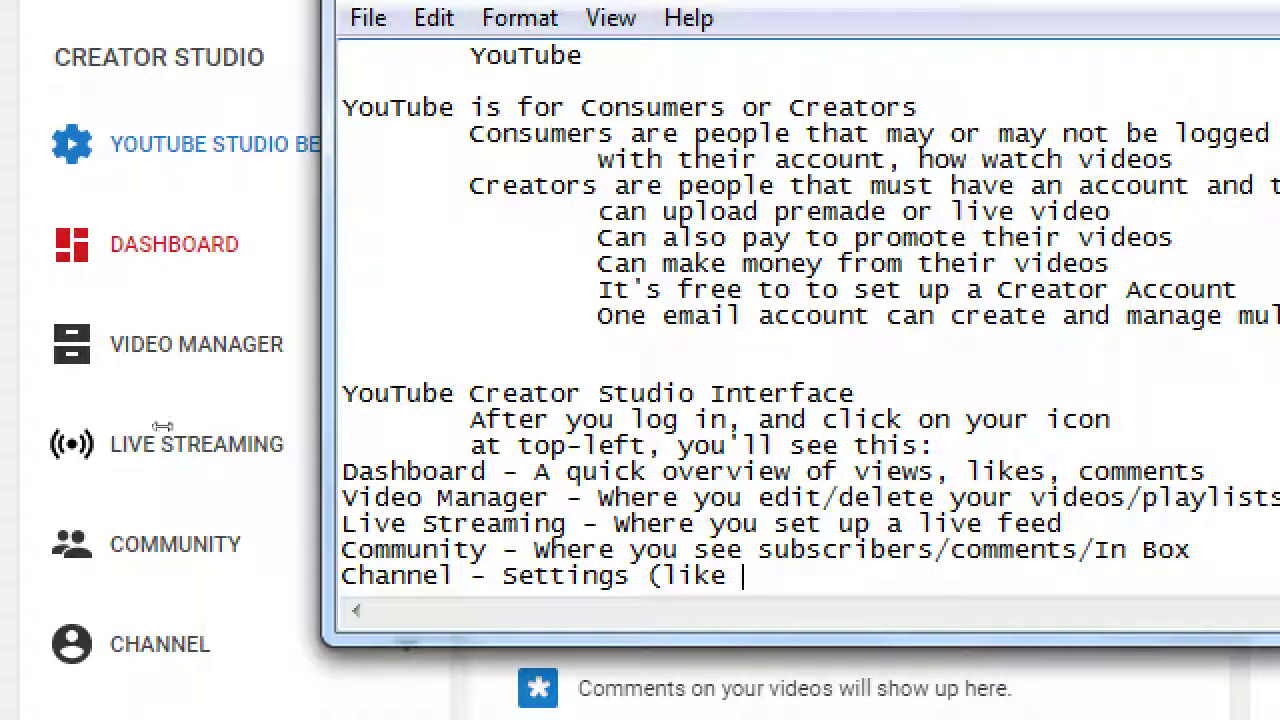
type("Monetiza")
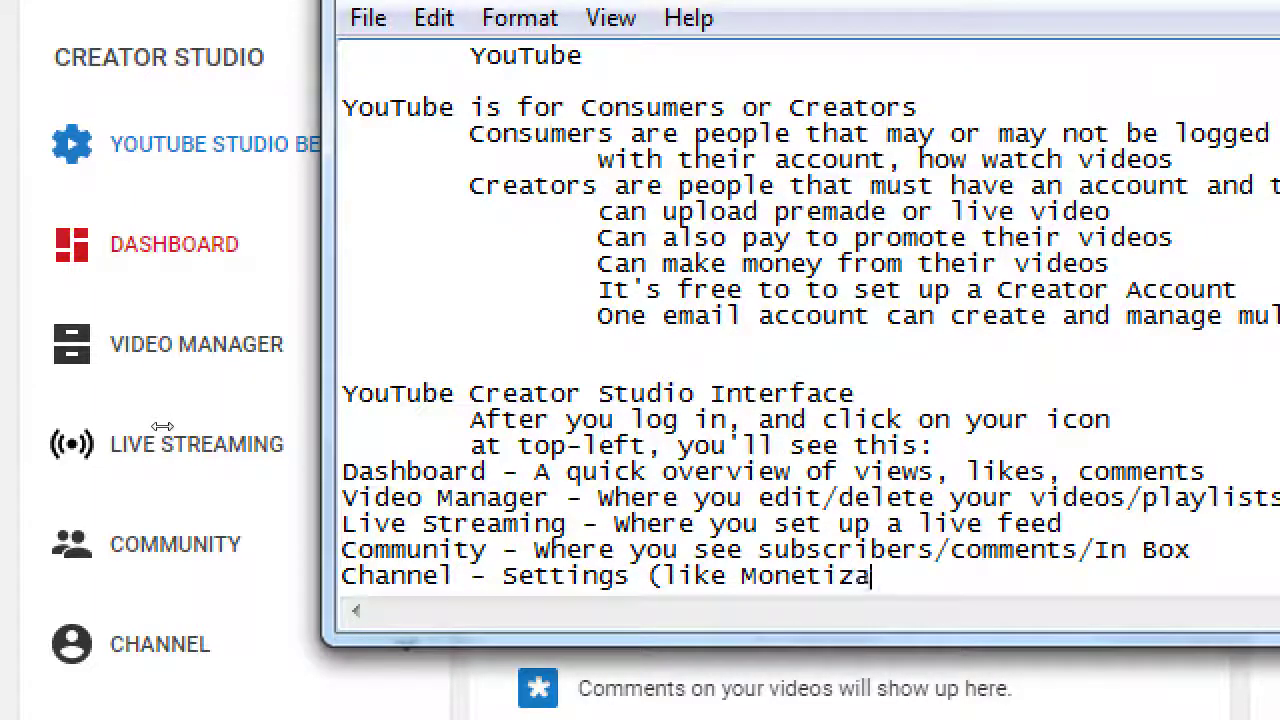
type("ion)")
key("BackSpace")
key("BackSpace")
key("BackSpace")
key("BackSpace")
key("BackSpace")
type("ation)")
key("Return")
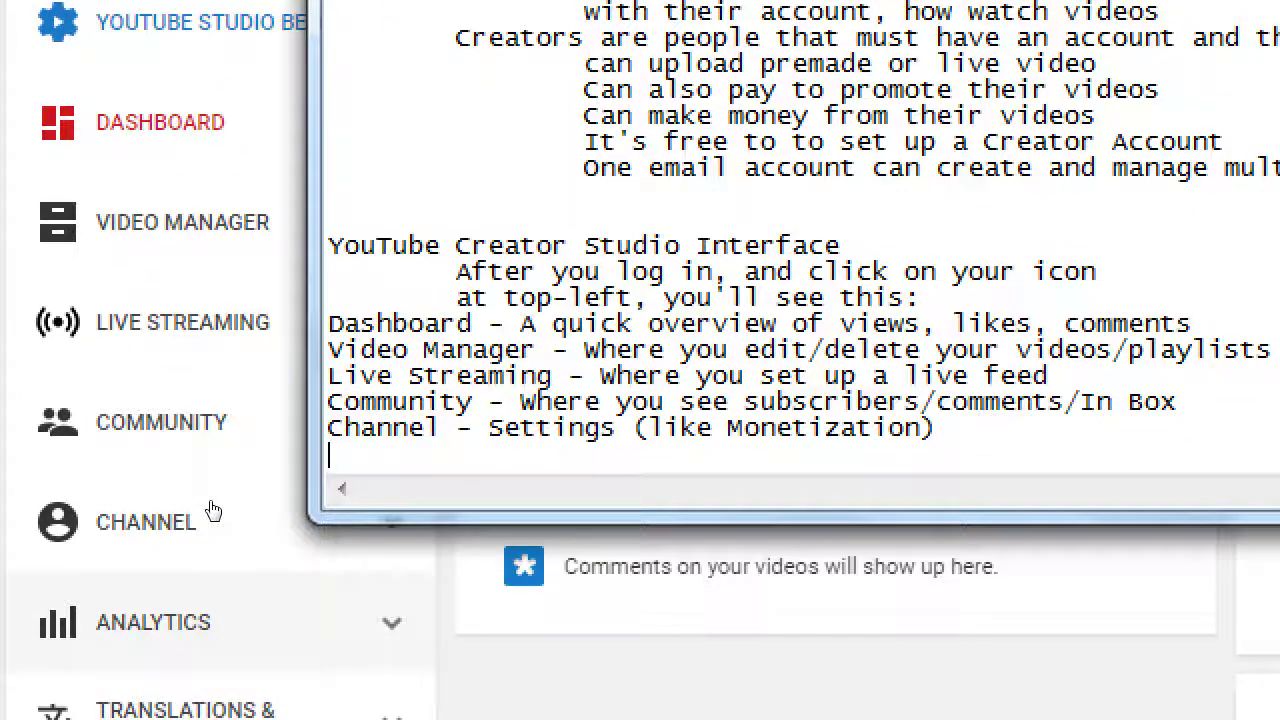
- Add the line "Analytics - Stats on your videos" below the Channel entry
type("Analytic")
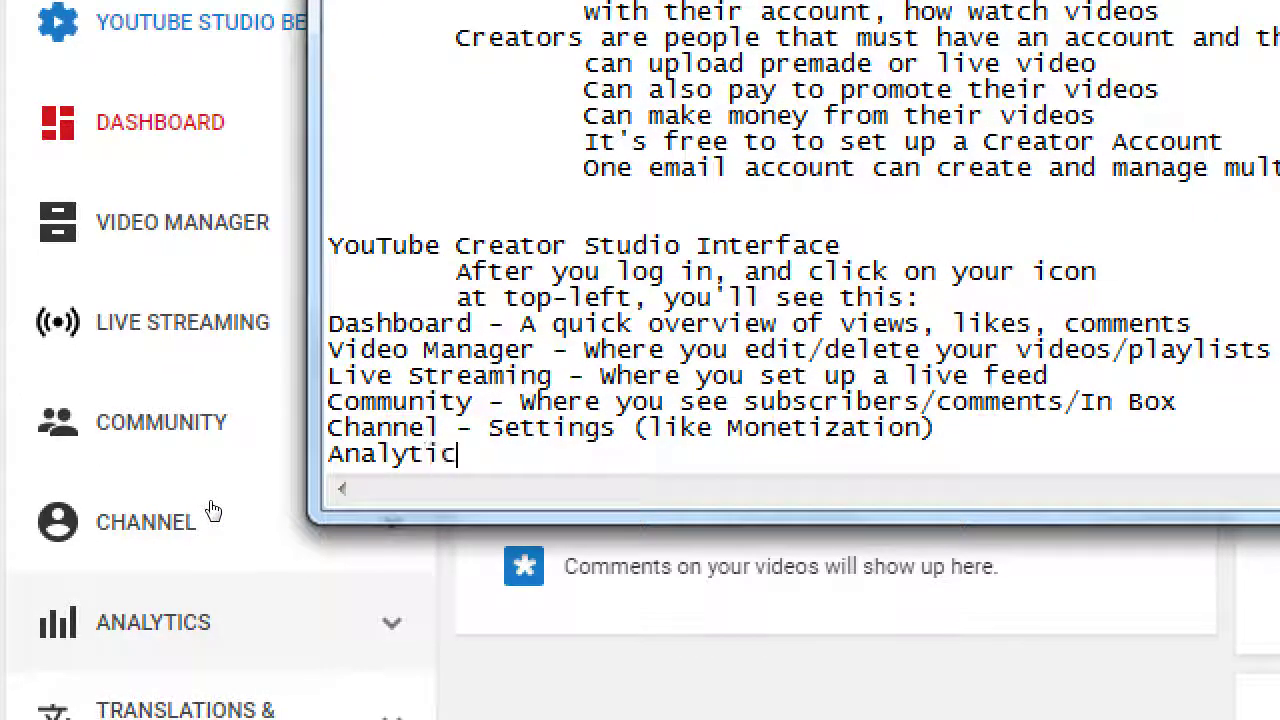
type("s - Stats ")
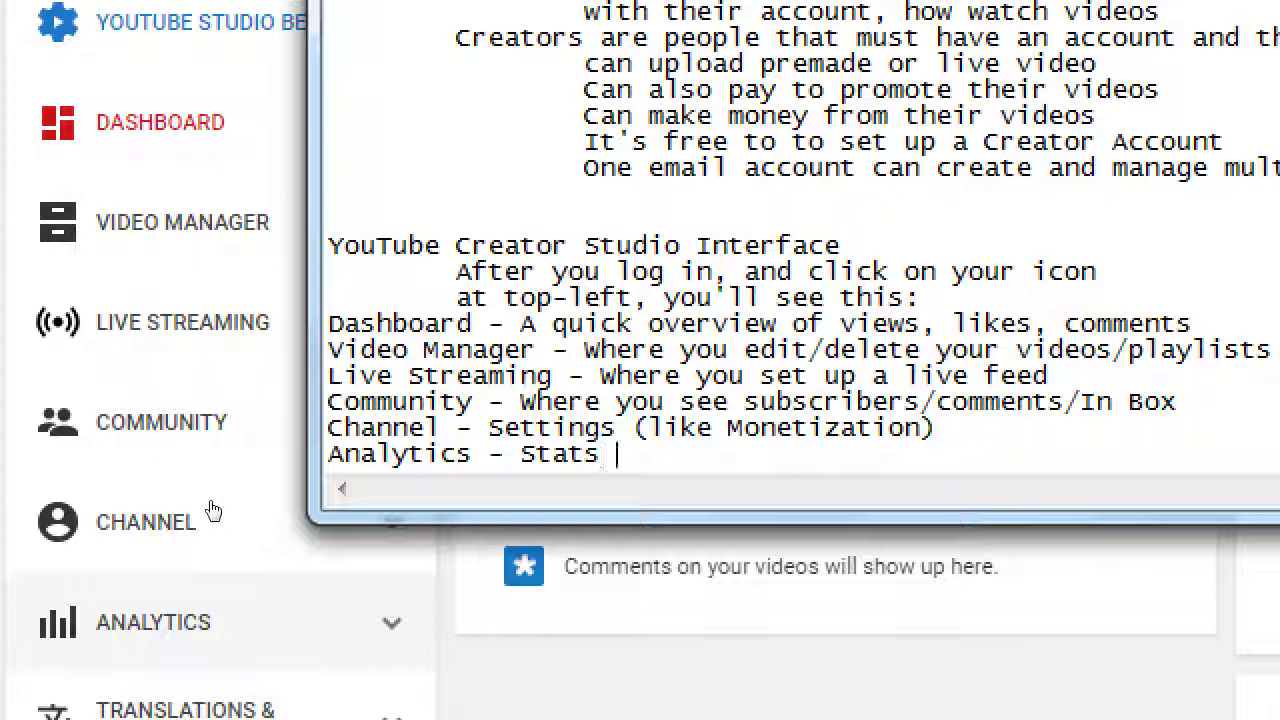
type("on your vido")
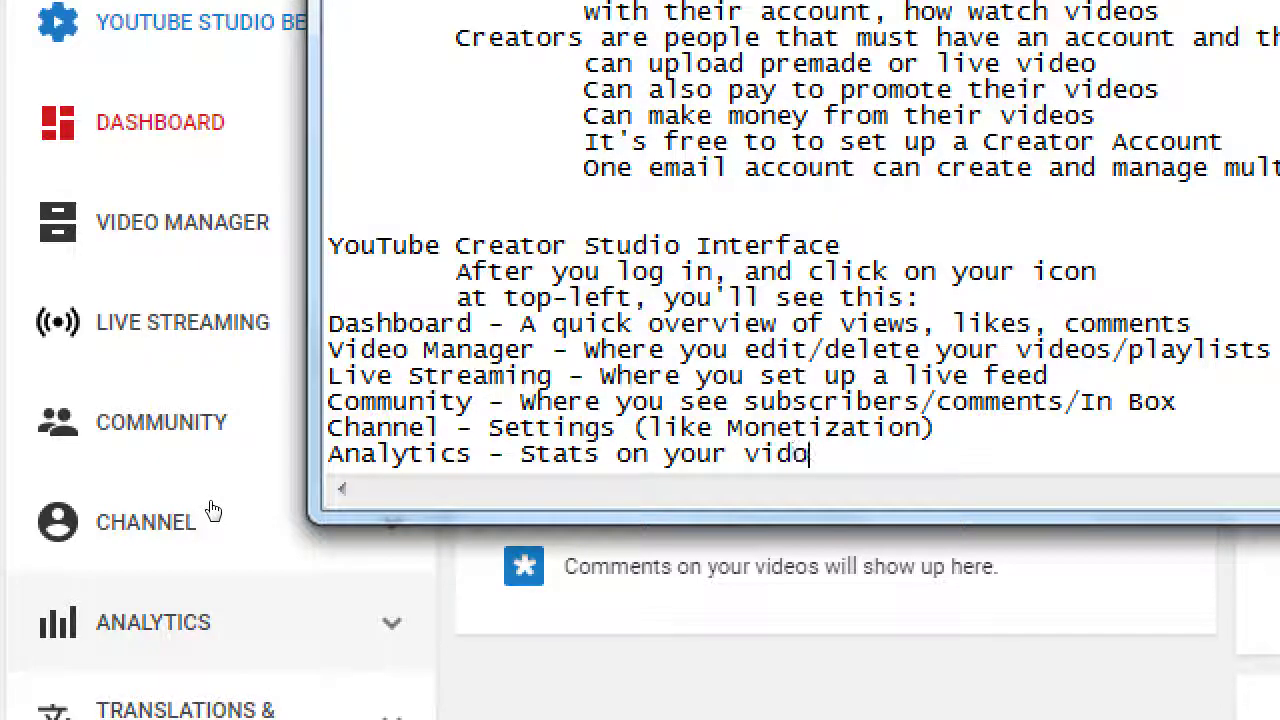
key("BackSpace")
type("eos")
left_click_drag(251, 443, 255, 510)
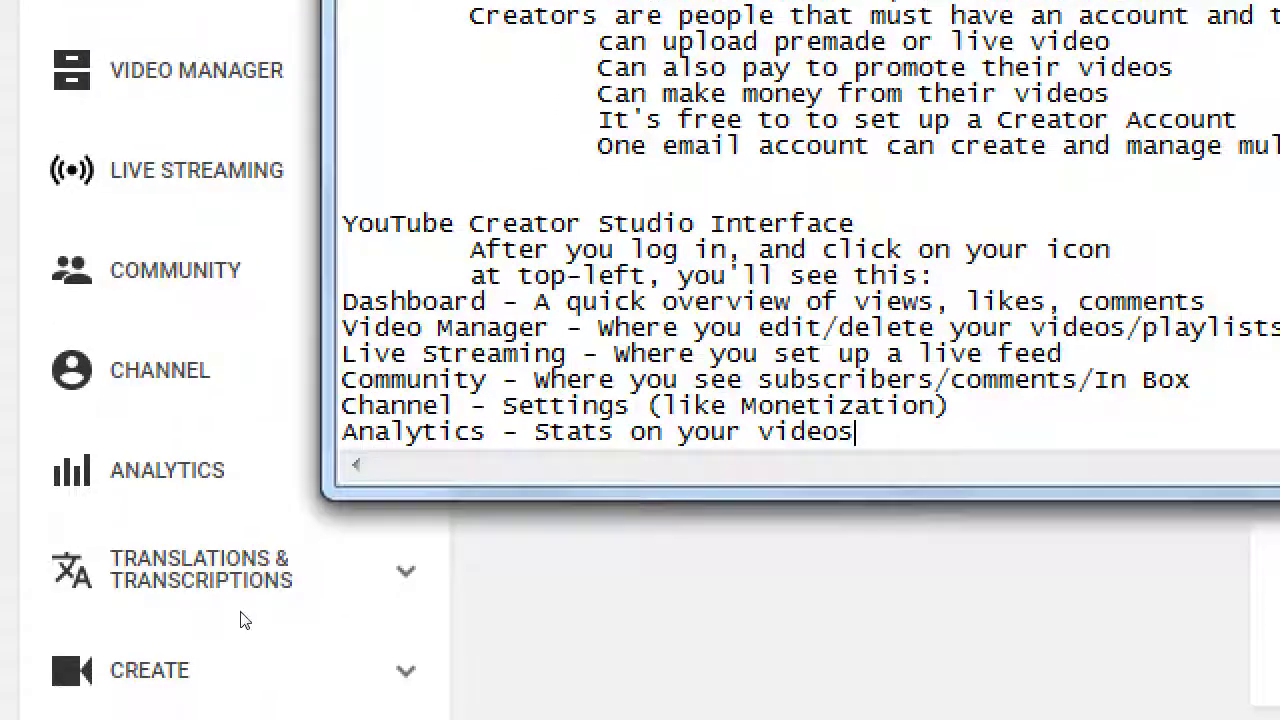
key("Return")
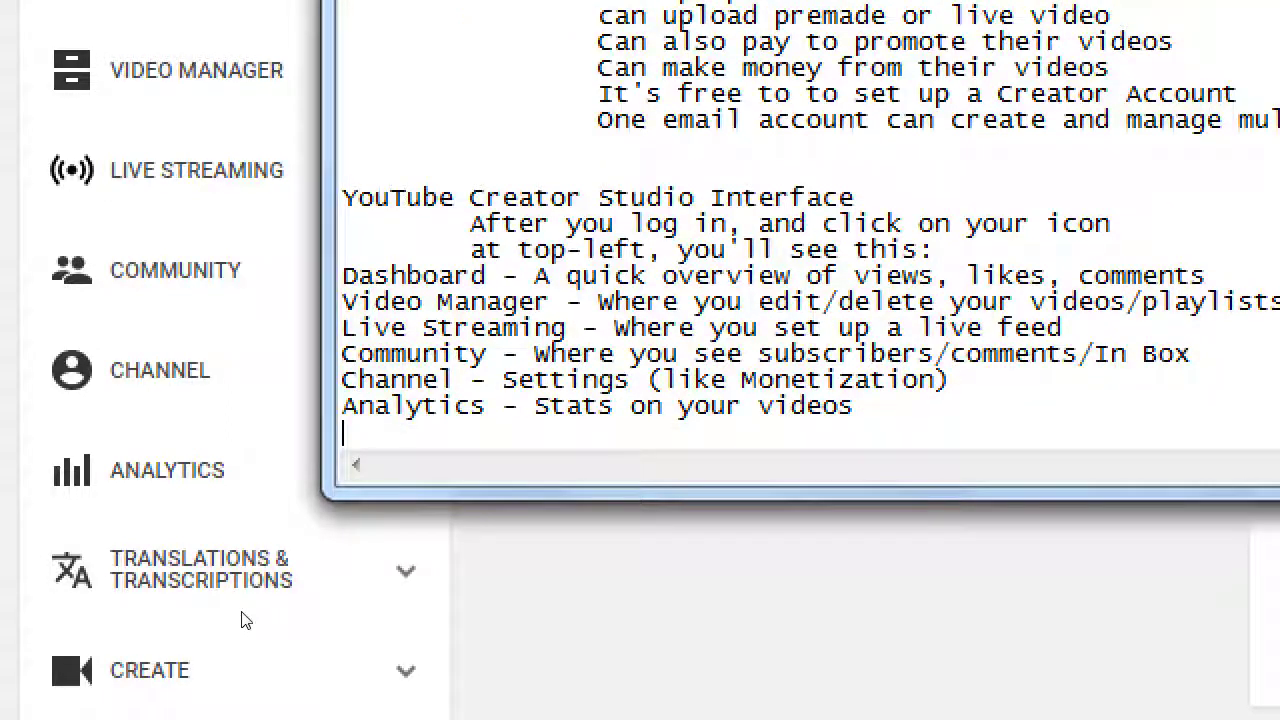
- Add the line "Translations - Where you manage closed captions" below the Analytics entry
type("Translations -")
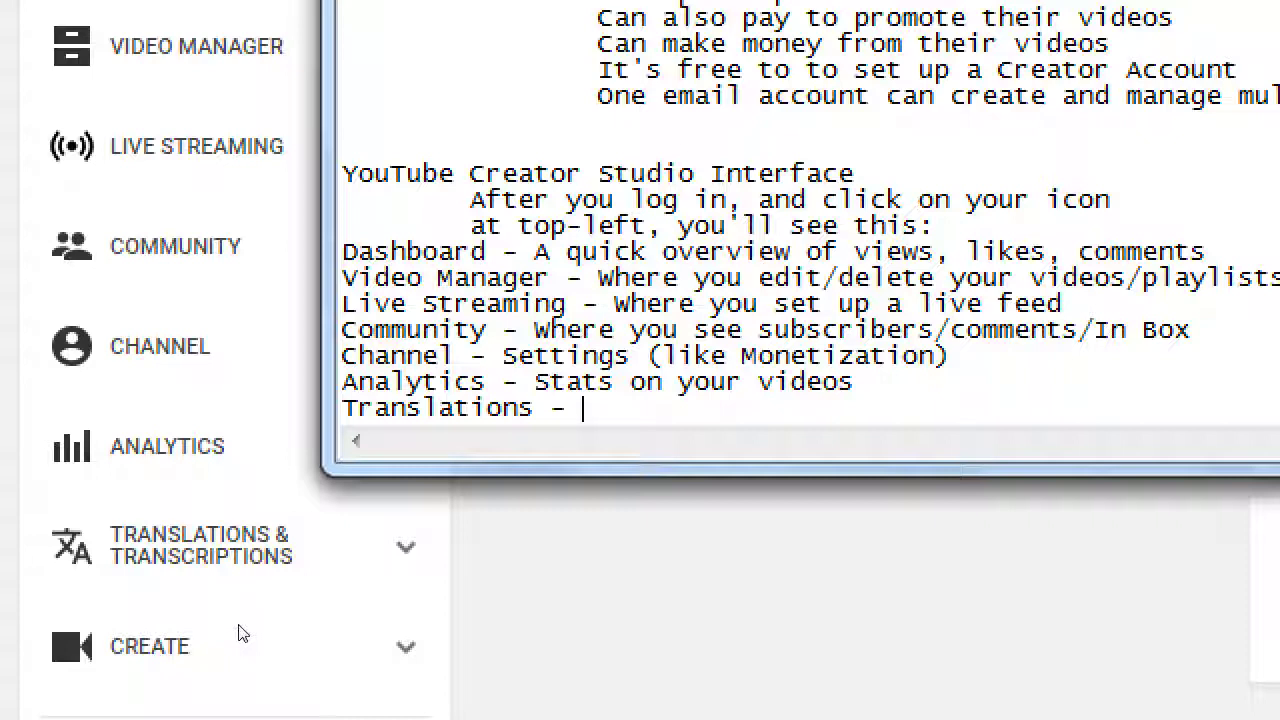
type("Where you manage ")
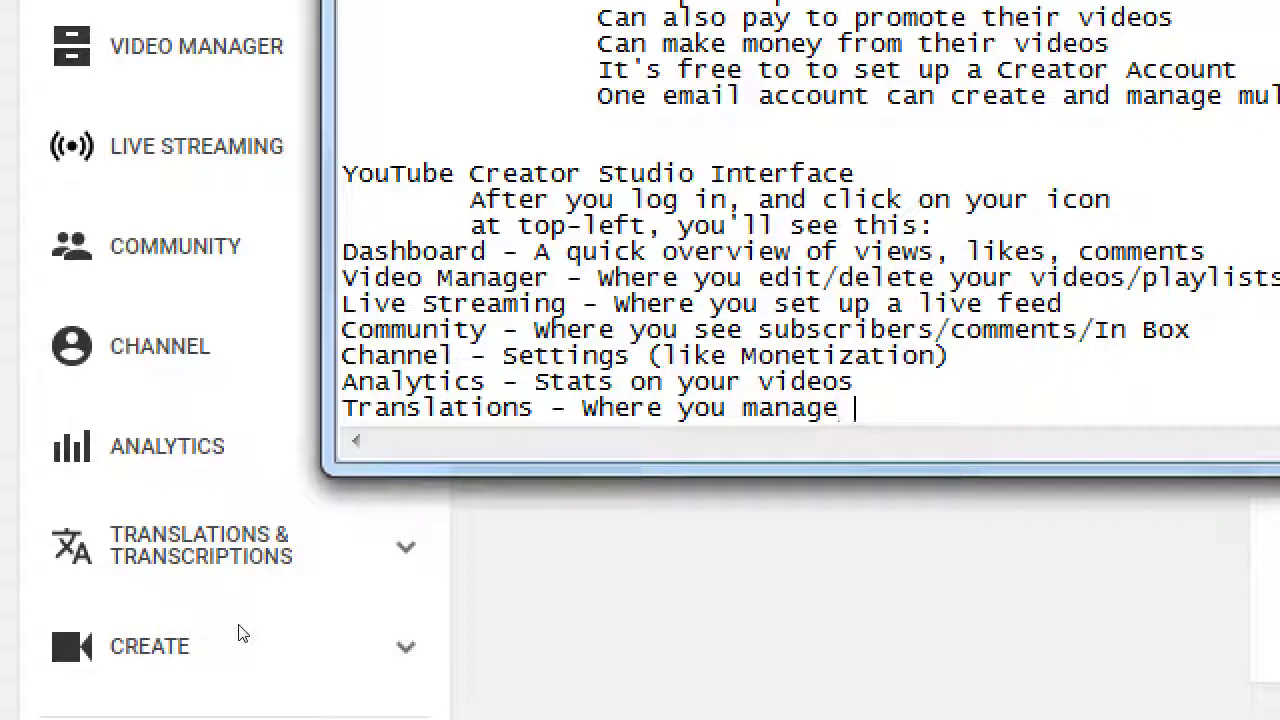
type("co")
type("lose")
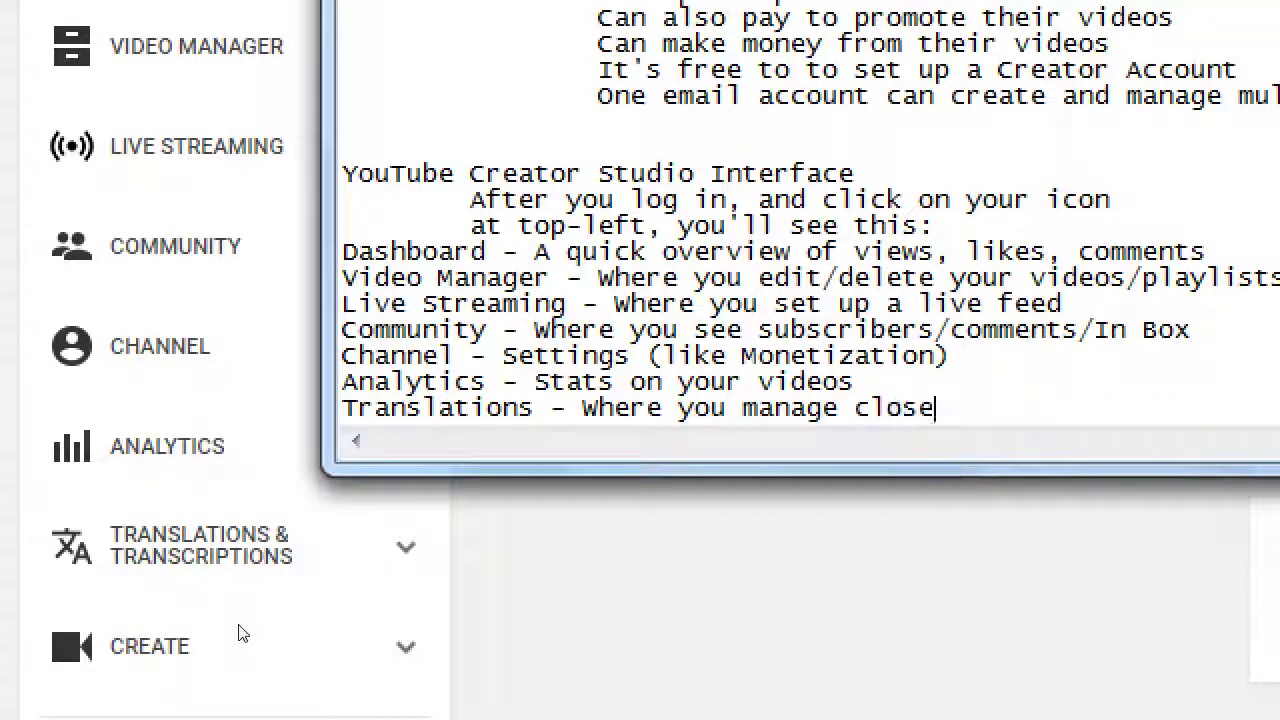
type("d captions")
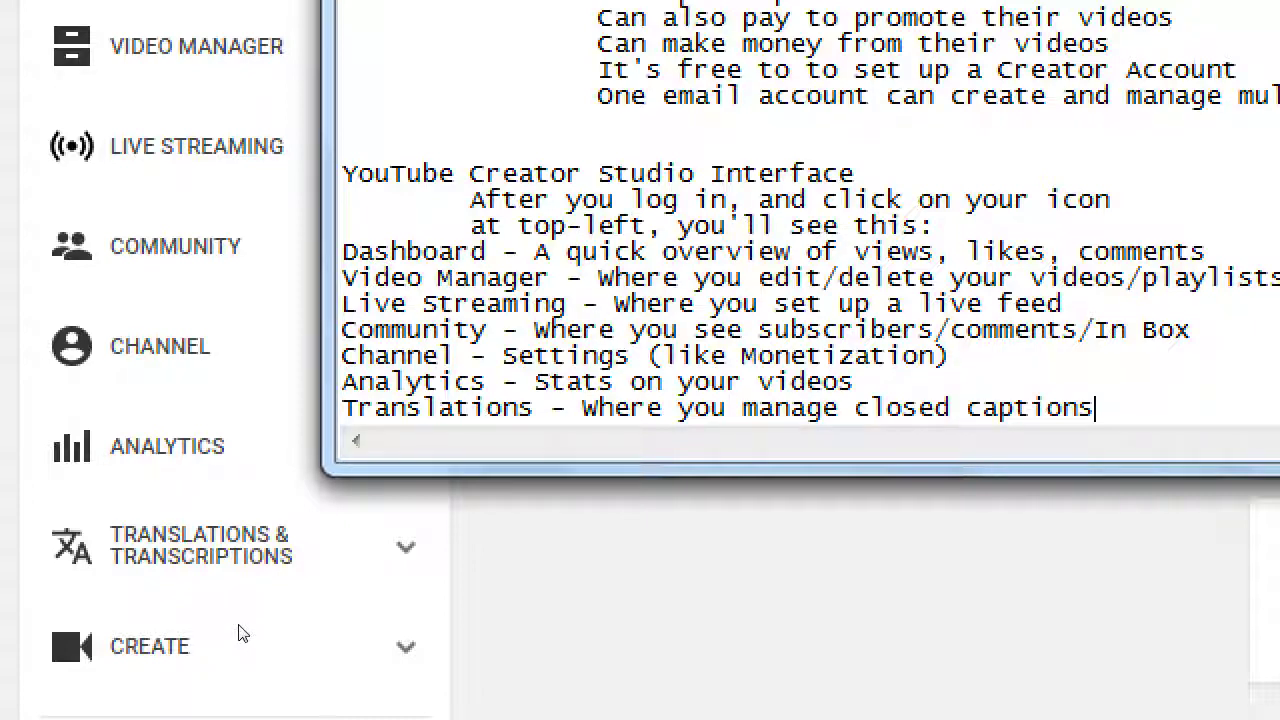
key("Return")
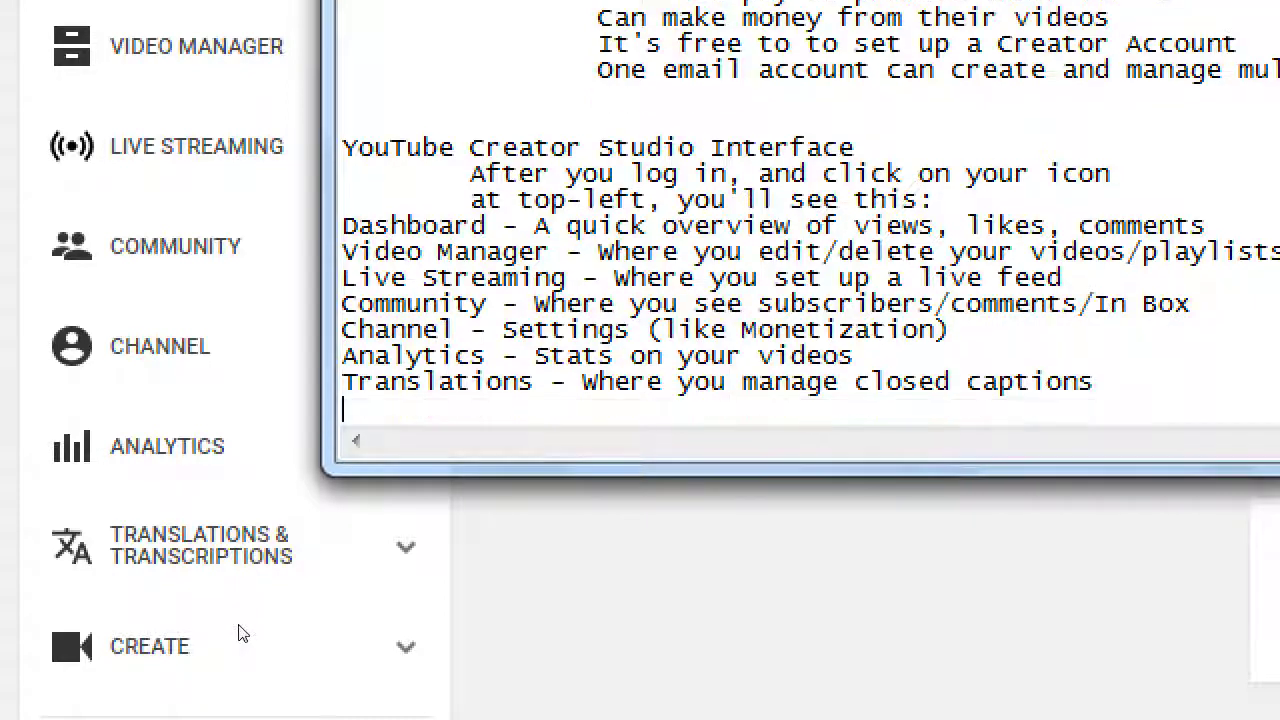
- Add the final line "Create - Where you get free music" and switch to the YouTube dashboard in Chrome
type("Create - Wh")
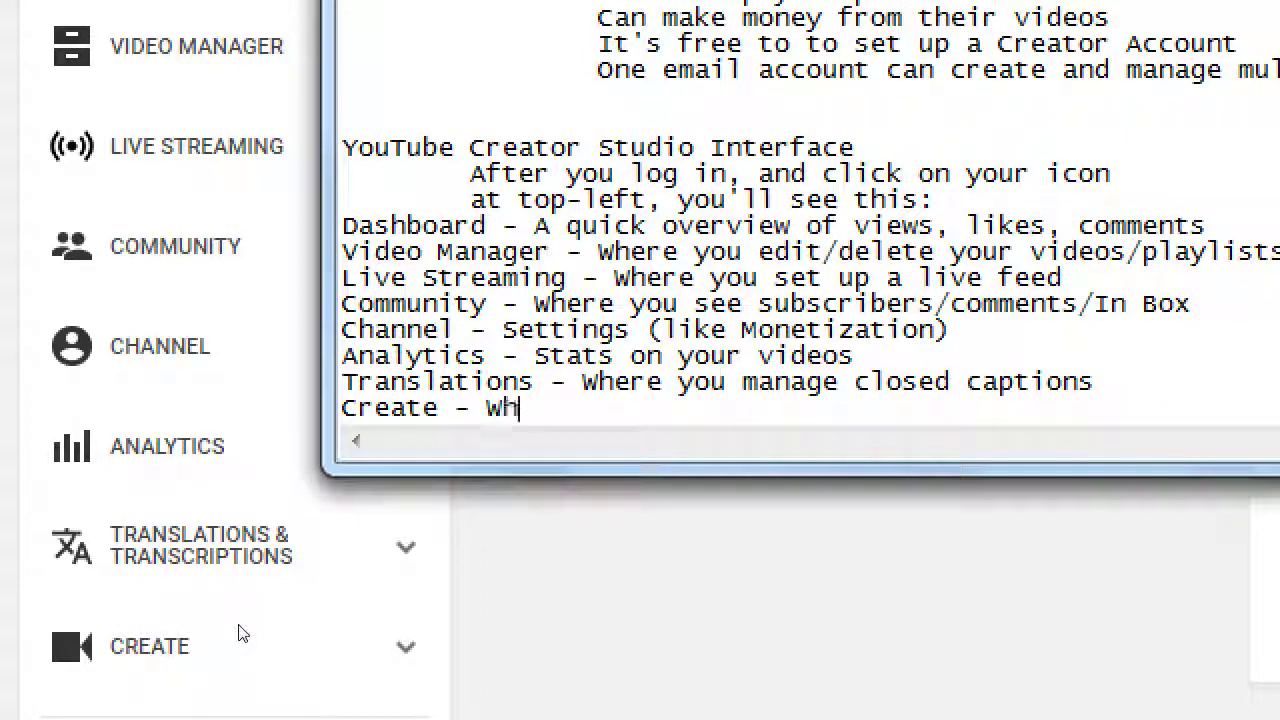
type("ere you get free music")
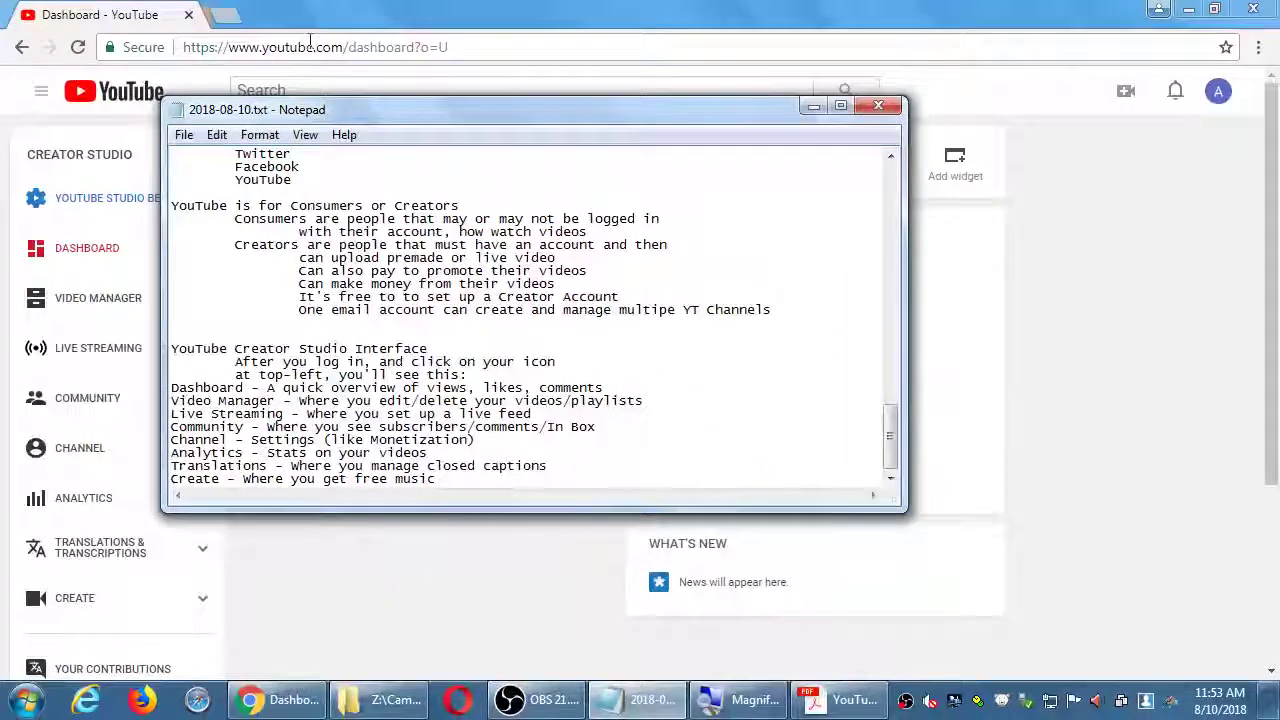
left_click(371, 9)
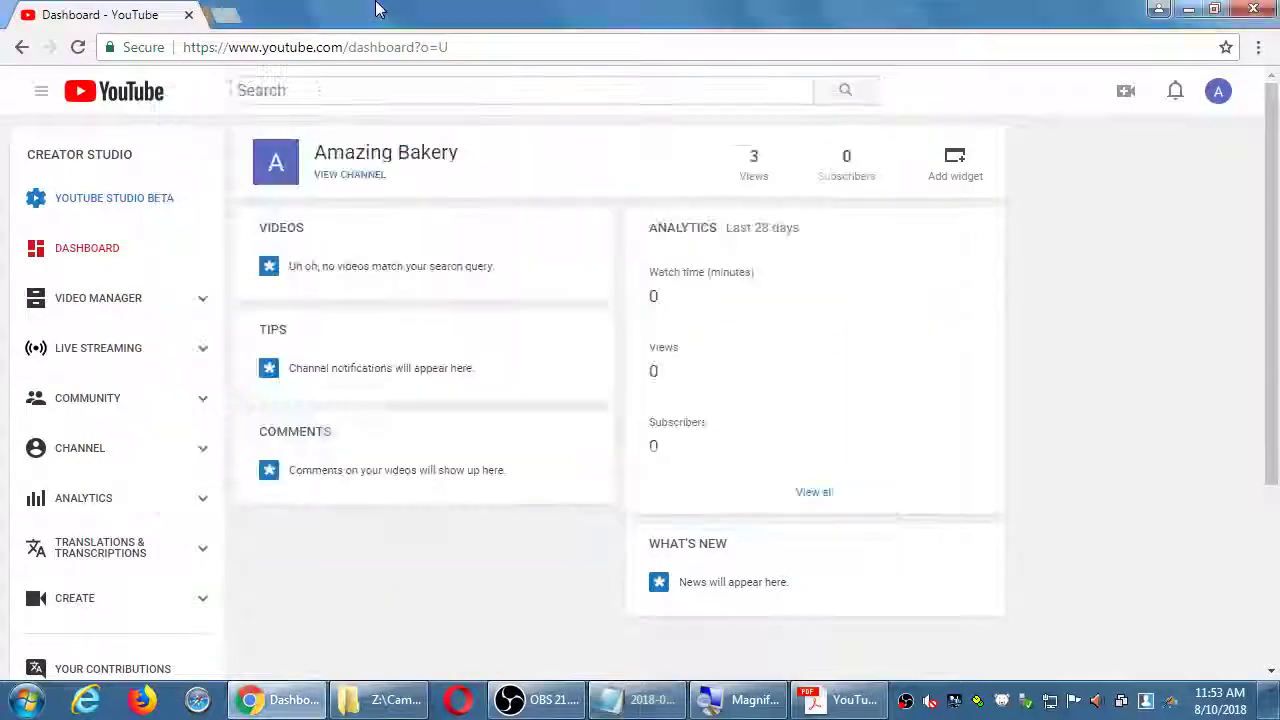
- Open the Audio Library of free music from the Create section and dismiss the Favorites notice
left_click(90, 613)
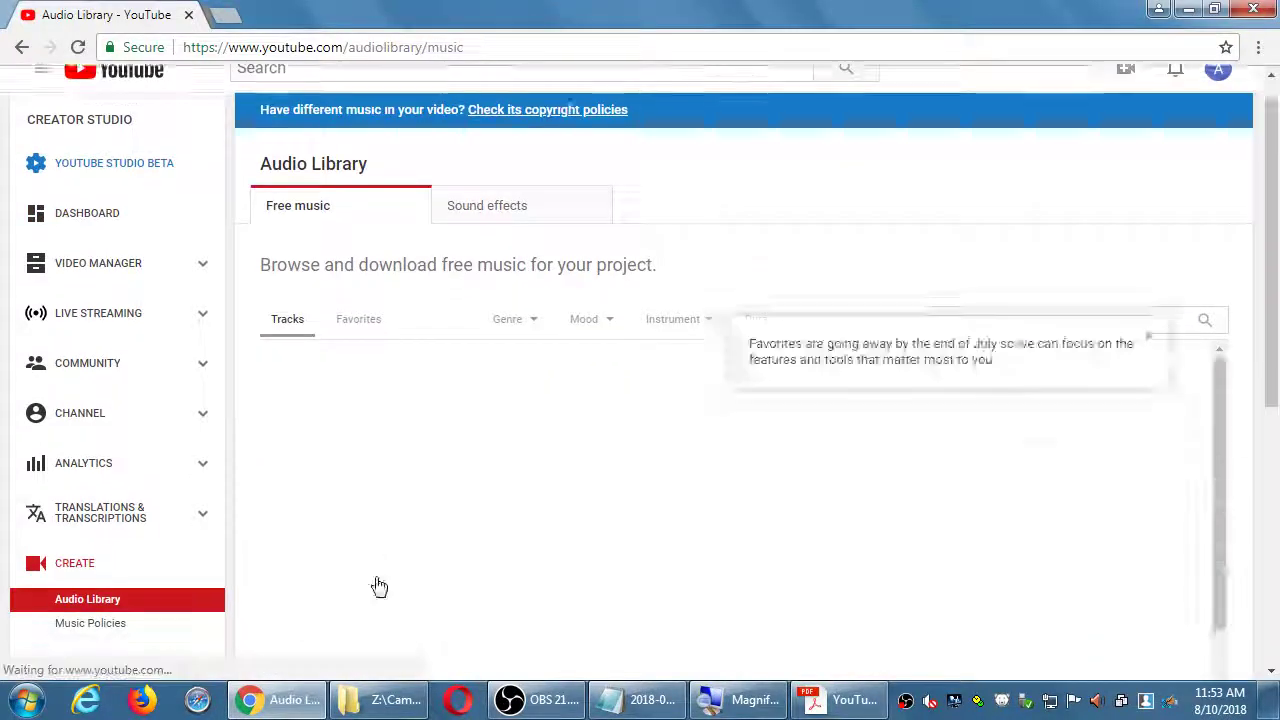
scroll(136, 484, "down", 2)
scroll(449, 360, "up", 2)
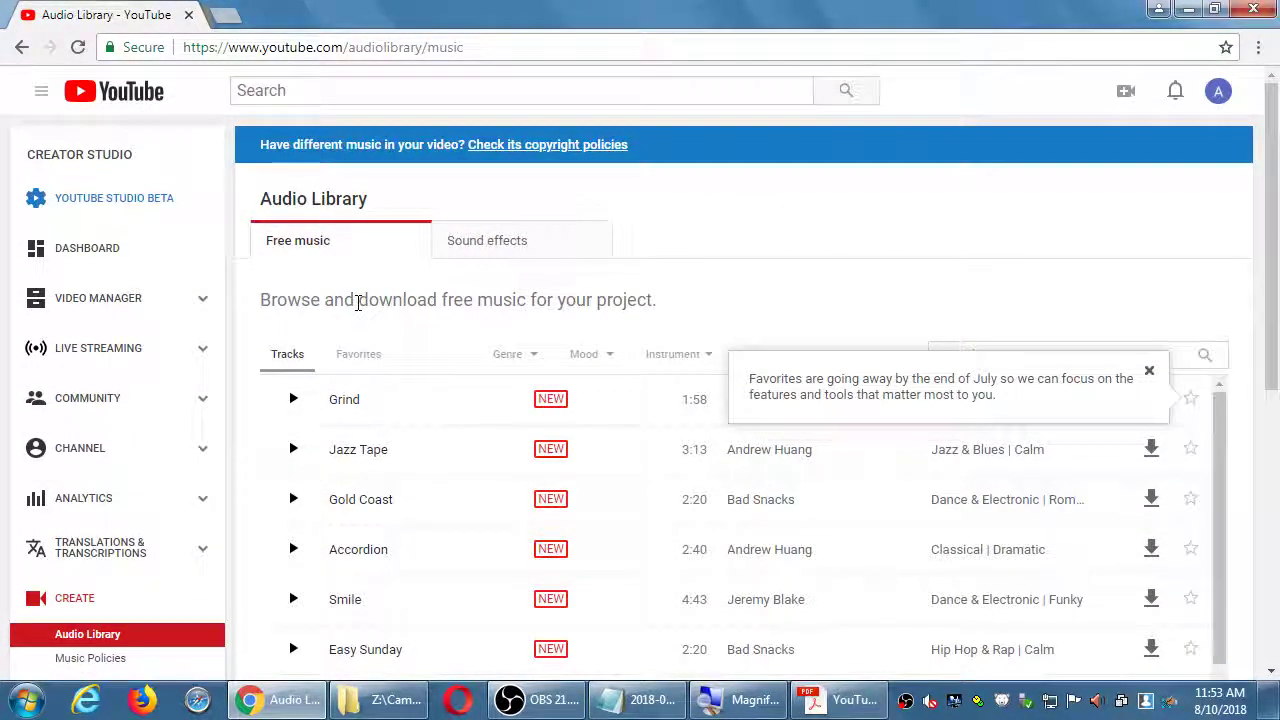
left_click(1149, 370)
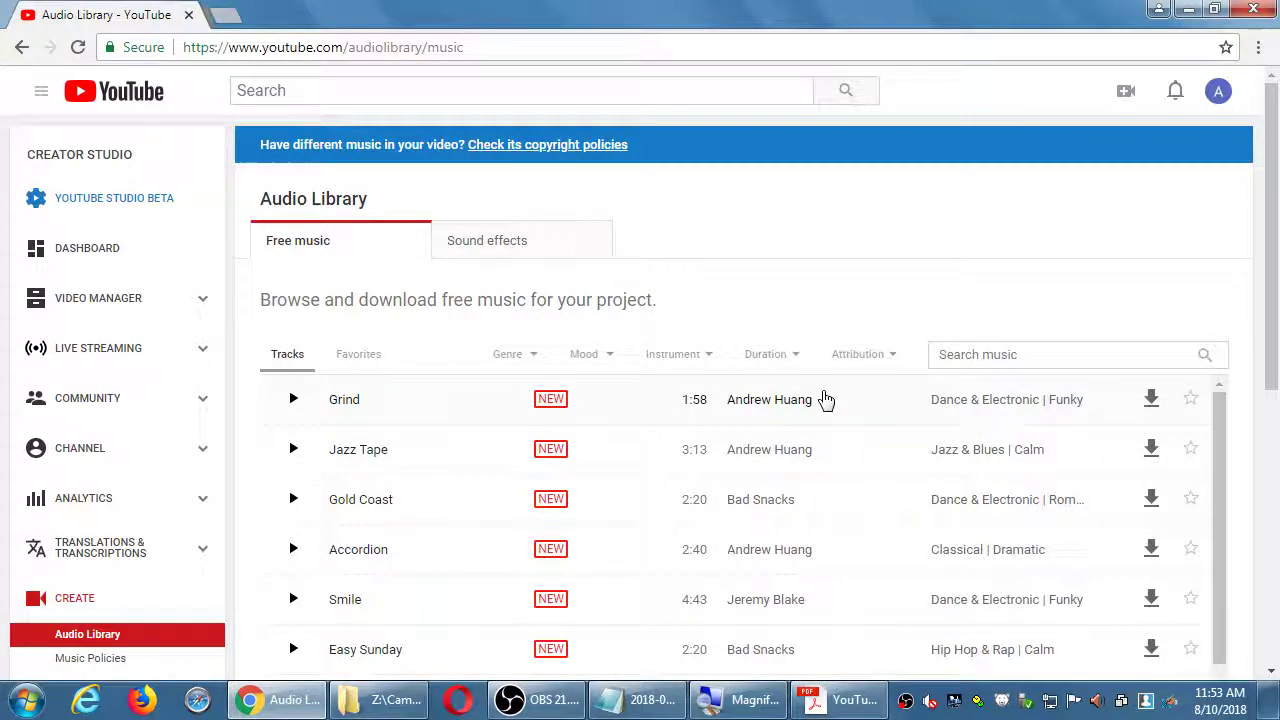
- Preview the free tracks Grind, Jazz Tape and Gold Coast at a suitable system volume, stopping playback at the end
key("XF86AudioRaiseVolume")
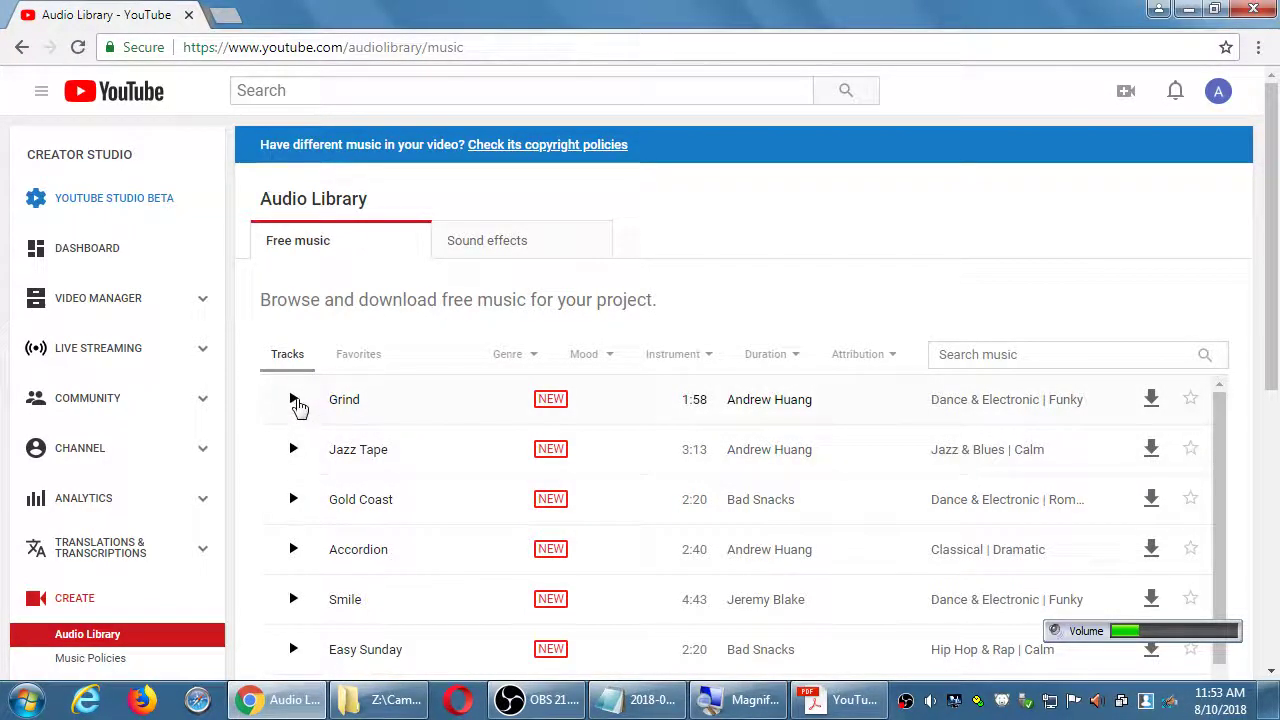
left_click(293, 400)
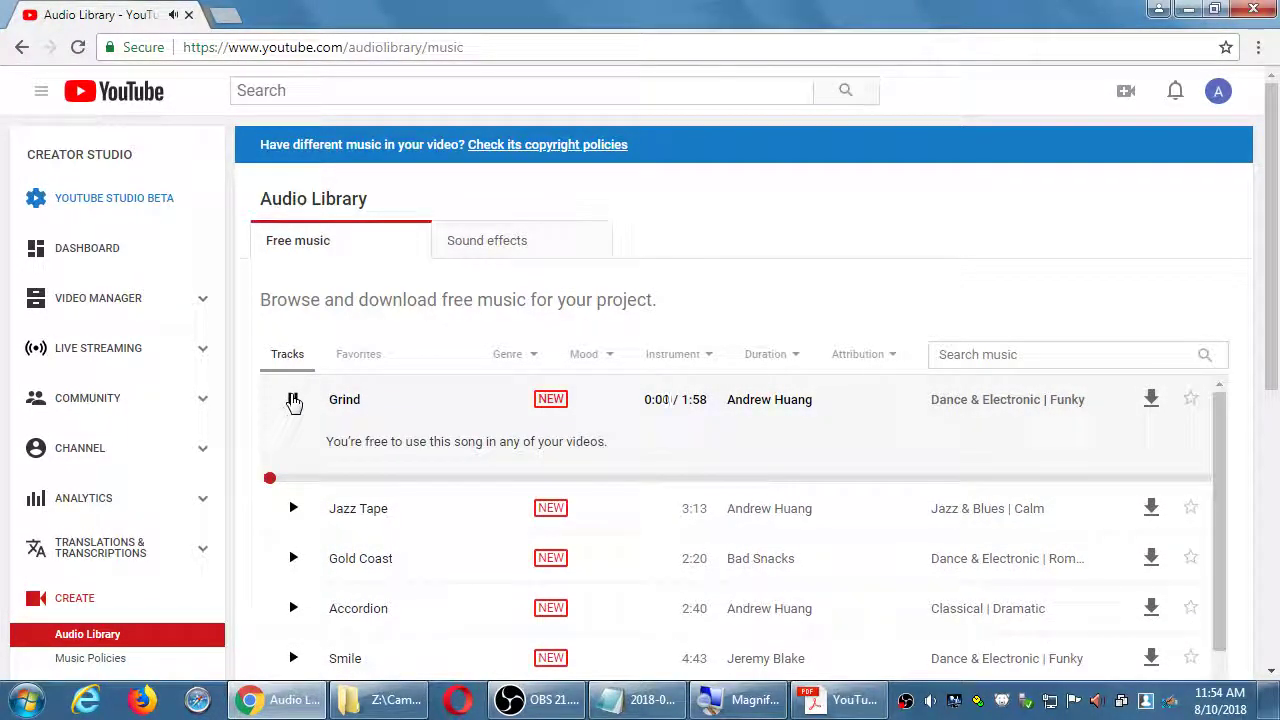
key("XF86AudioLowerVolume")
key("XF86AudioLowerVolume")
key("XF86AudioLowerVolume")
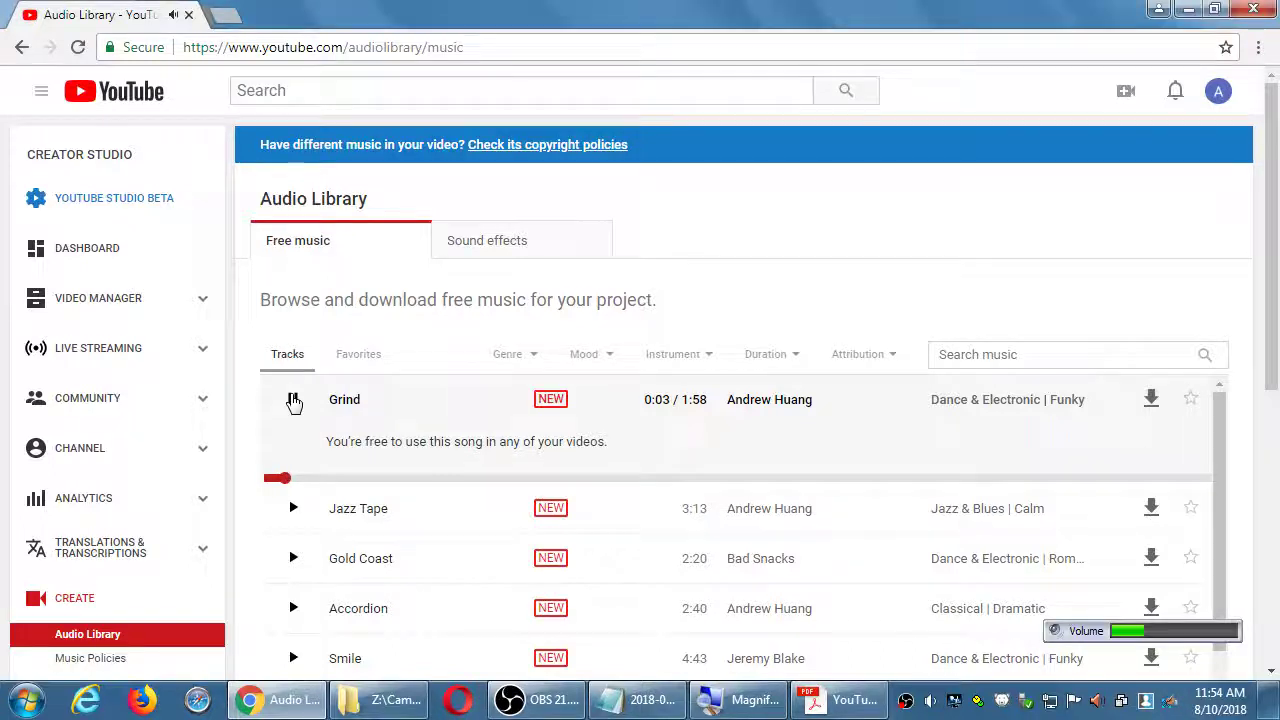
left_click(294, 508)
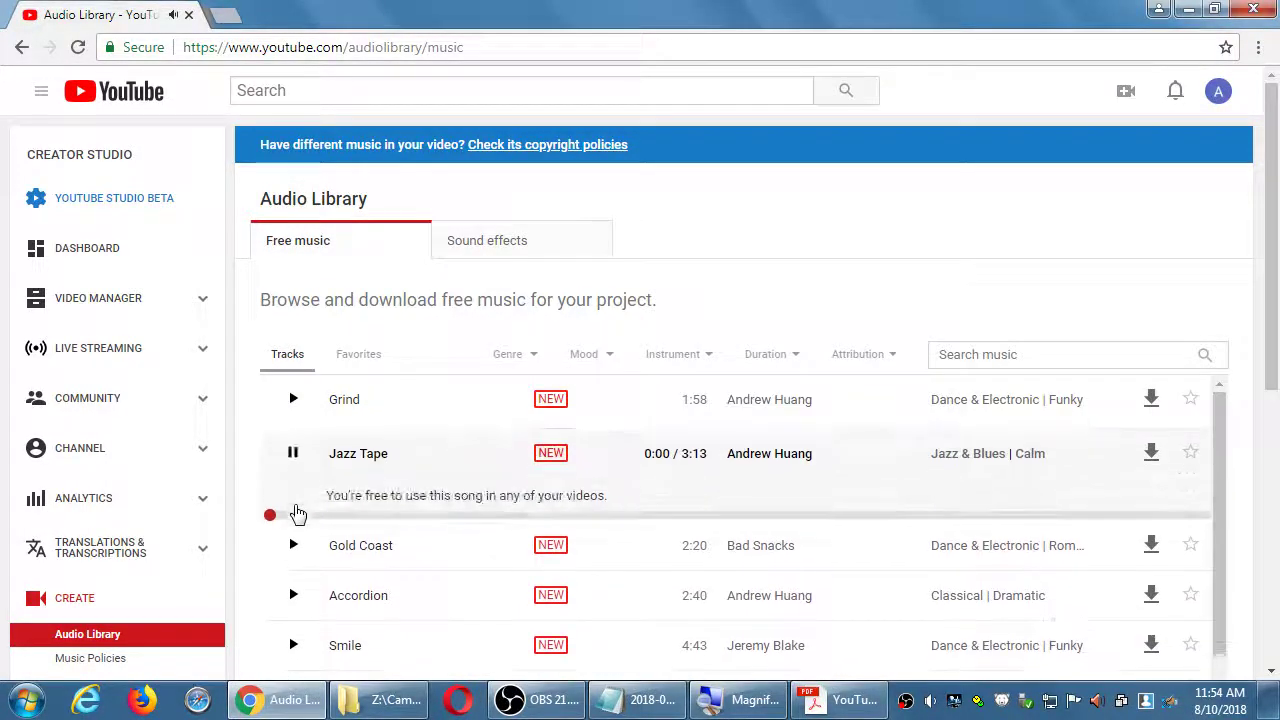
left_click(295, 558)
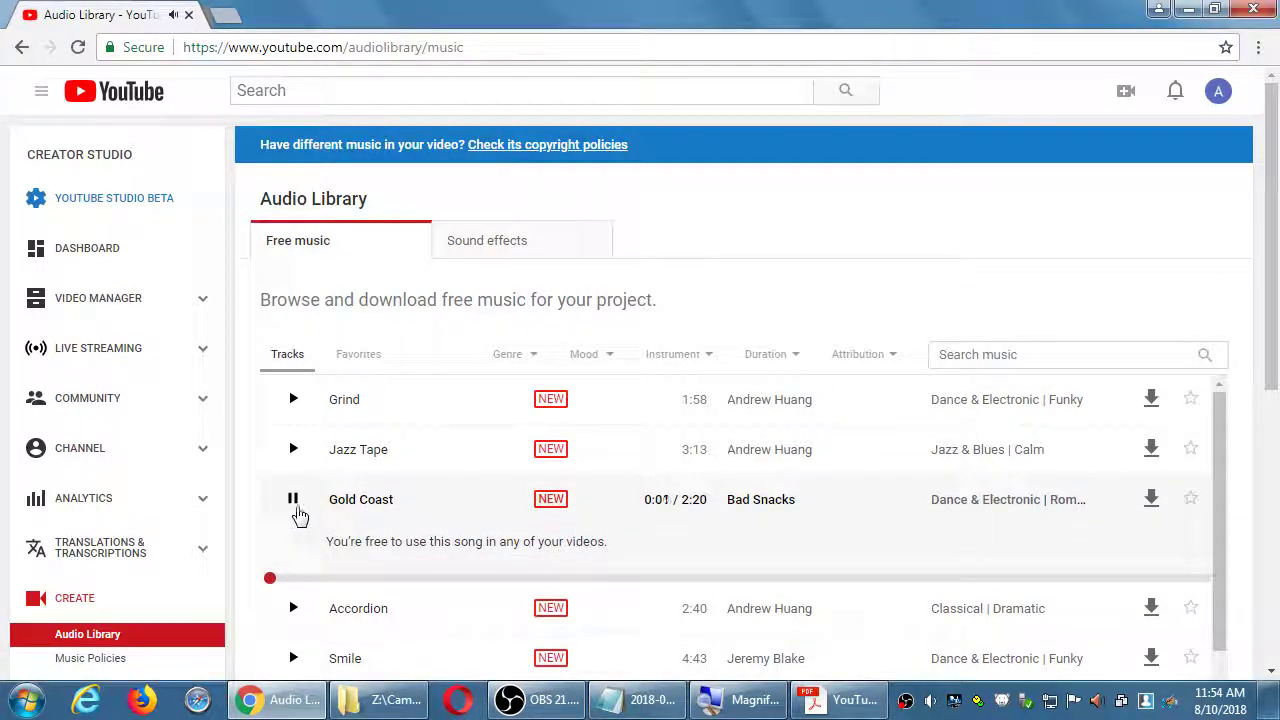
left_click(295, 505)
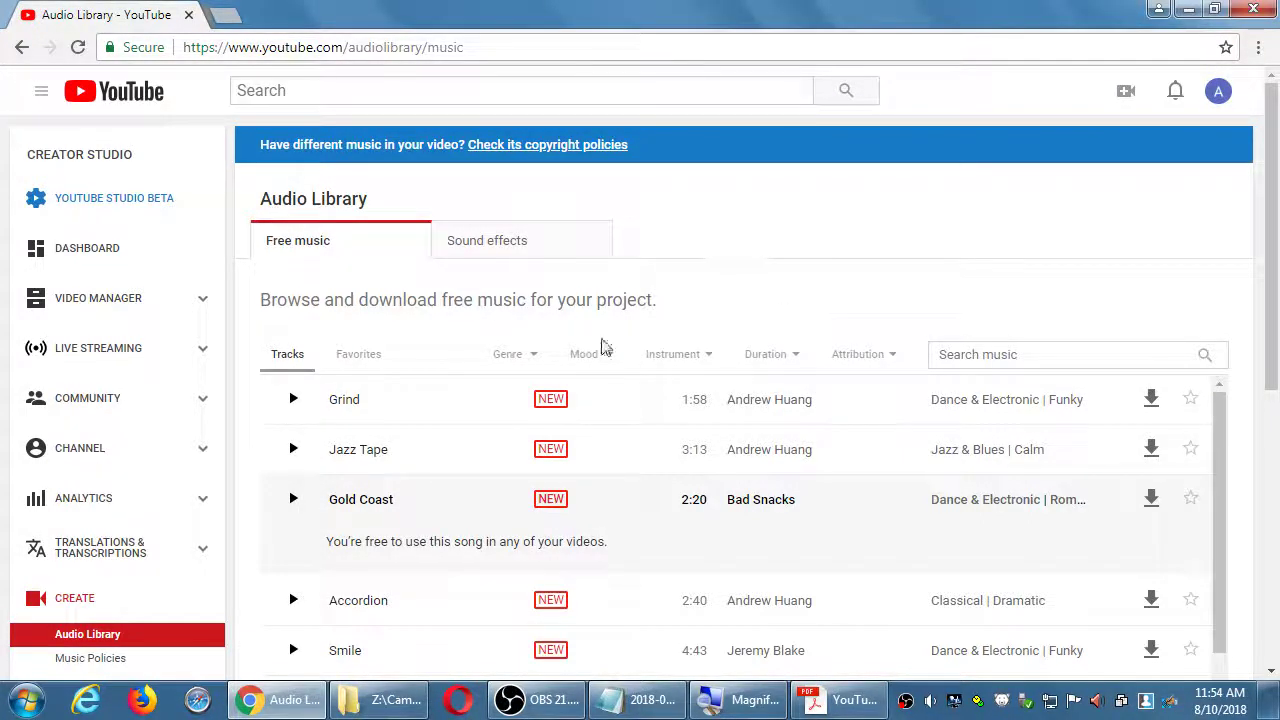
- Preview the Holiday genre tracks First Noel (Vocals) and 12 Days of Christmas, and restore the genre filter to all genres
left_click(526, 362)
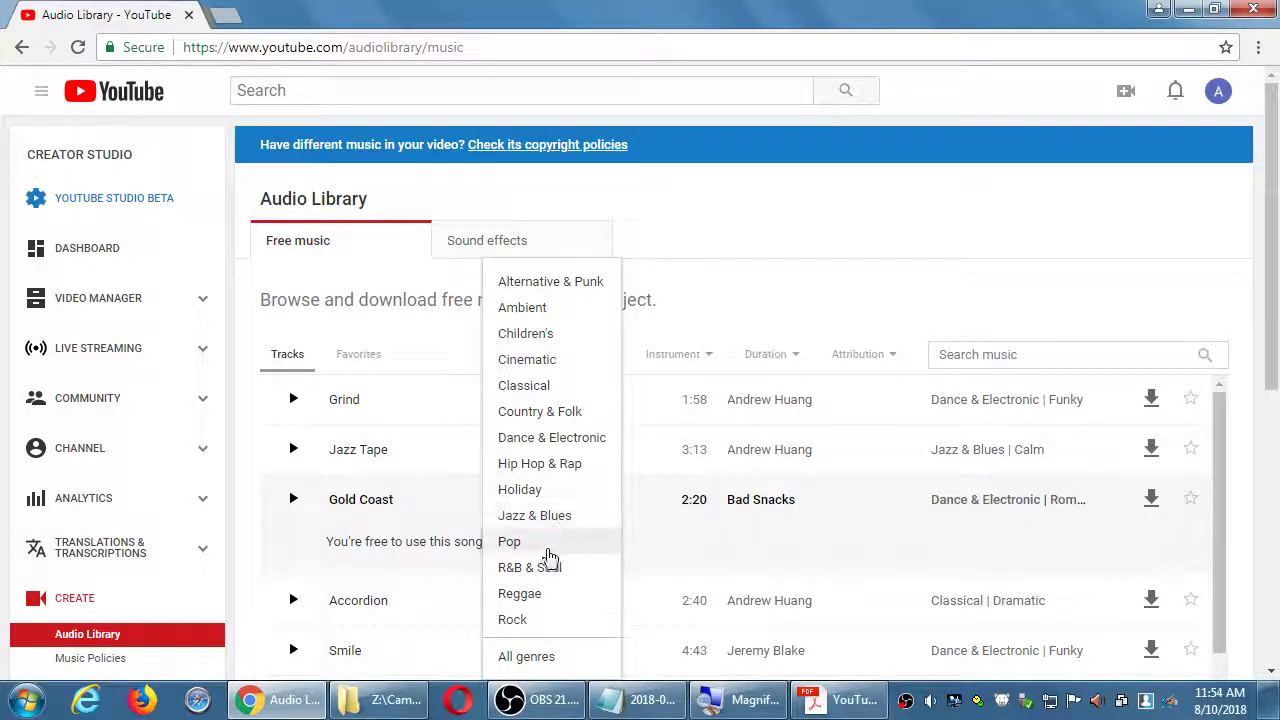
left_click(536, 498)
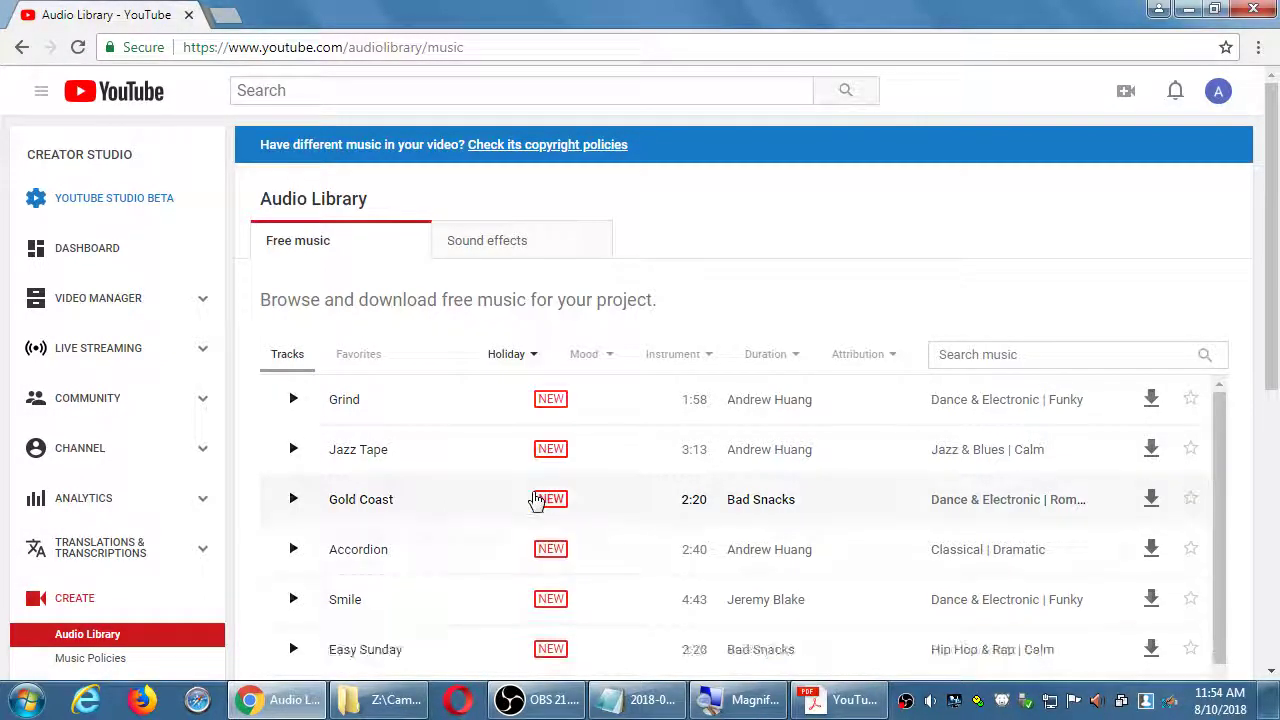
left_click(294, 401)
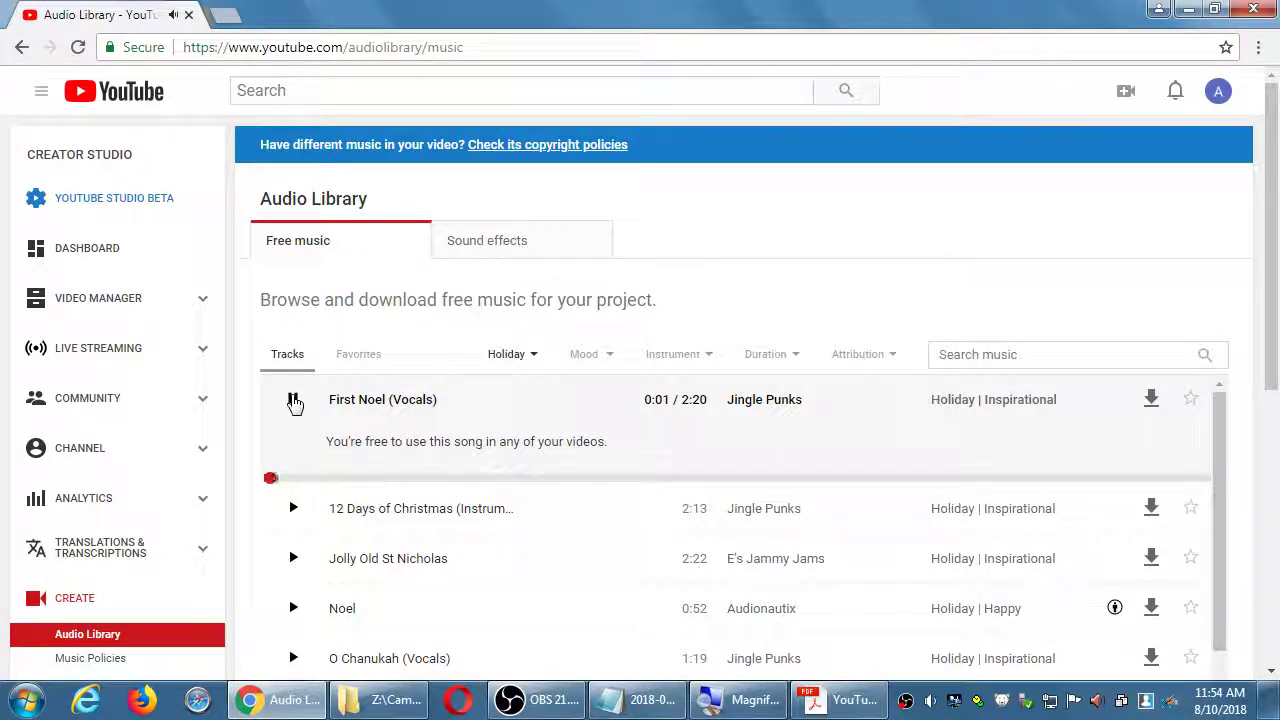
left_click(294, 506)
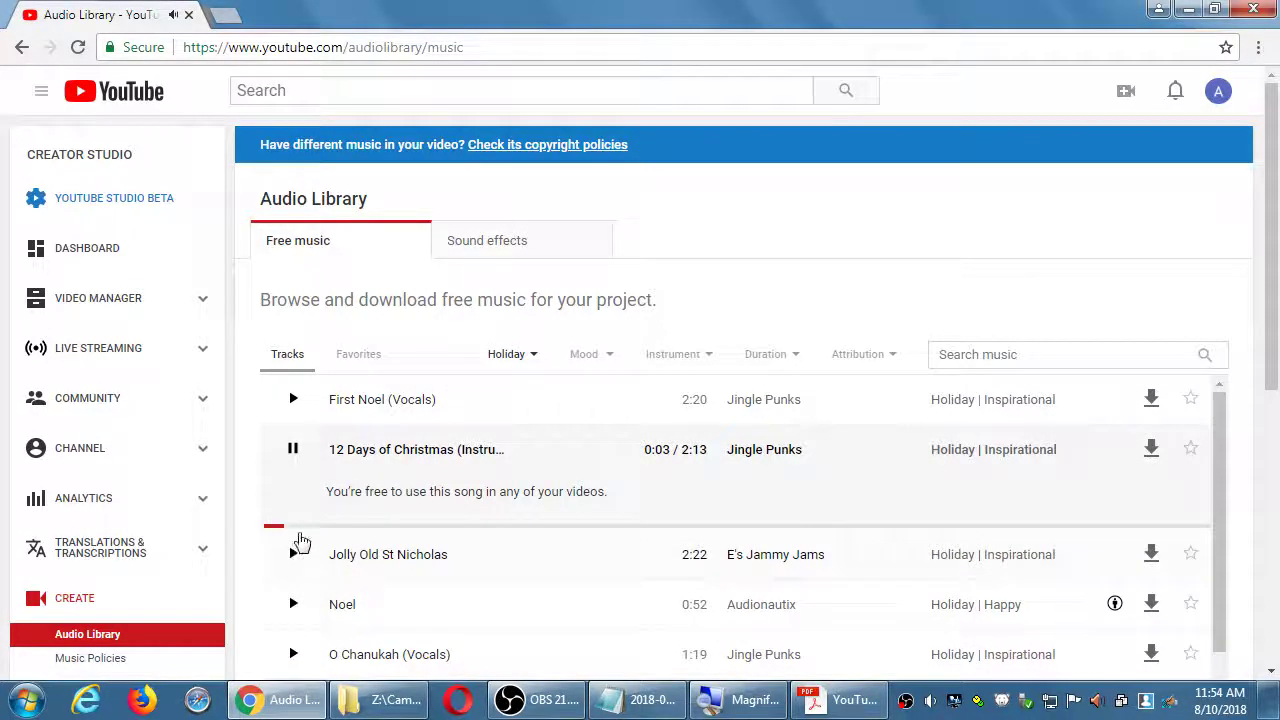
left_click(296, 453)
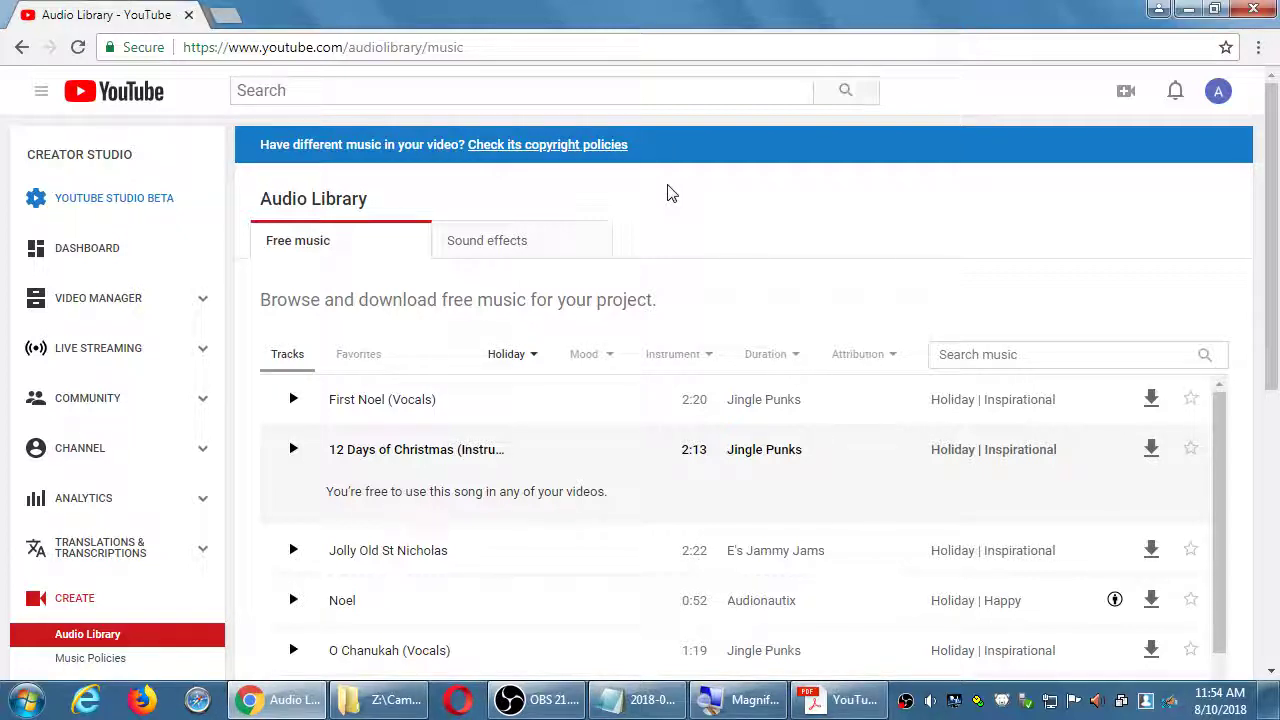
left_click(506, 354)
left_click(530, 658)
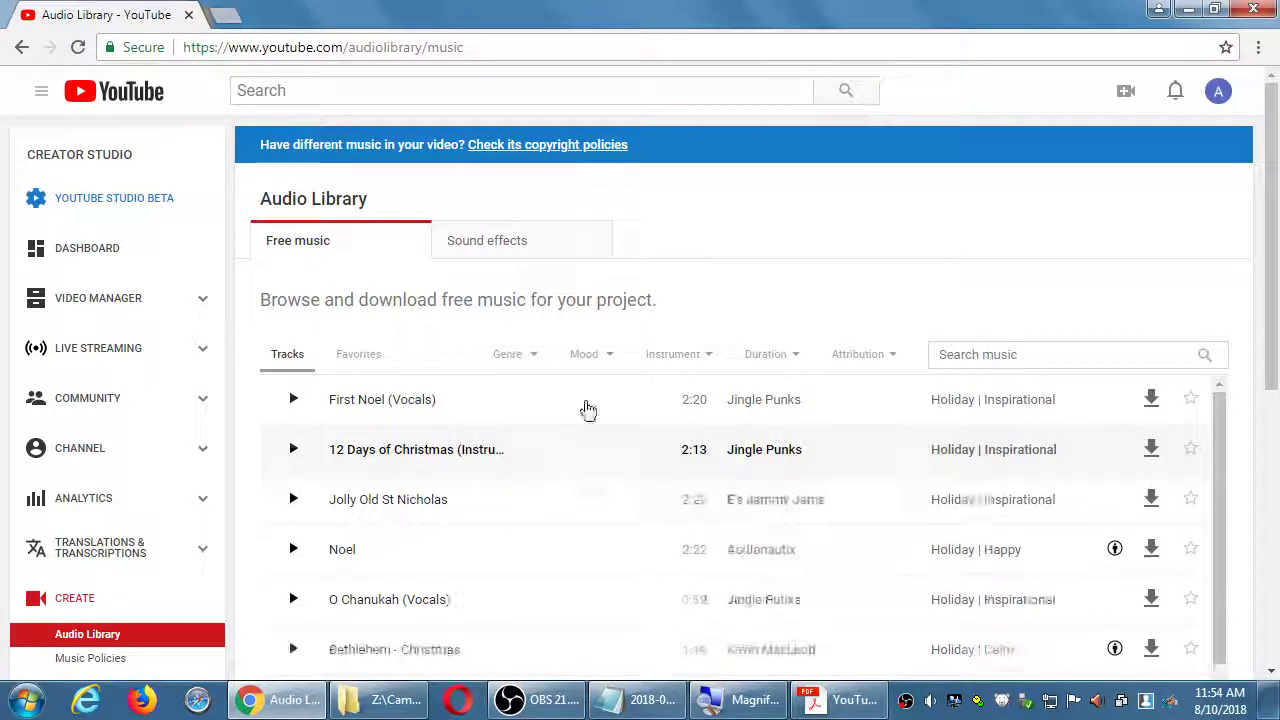
- Preview the Funky mood tracks Scratch the Itch and Biggie, and restore the mood filter to all moods
left_click(590, 356)
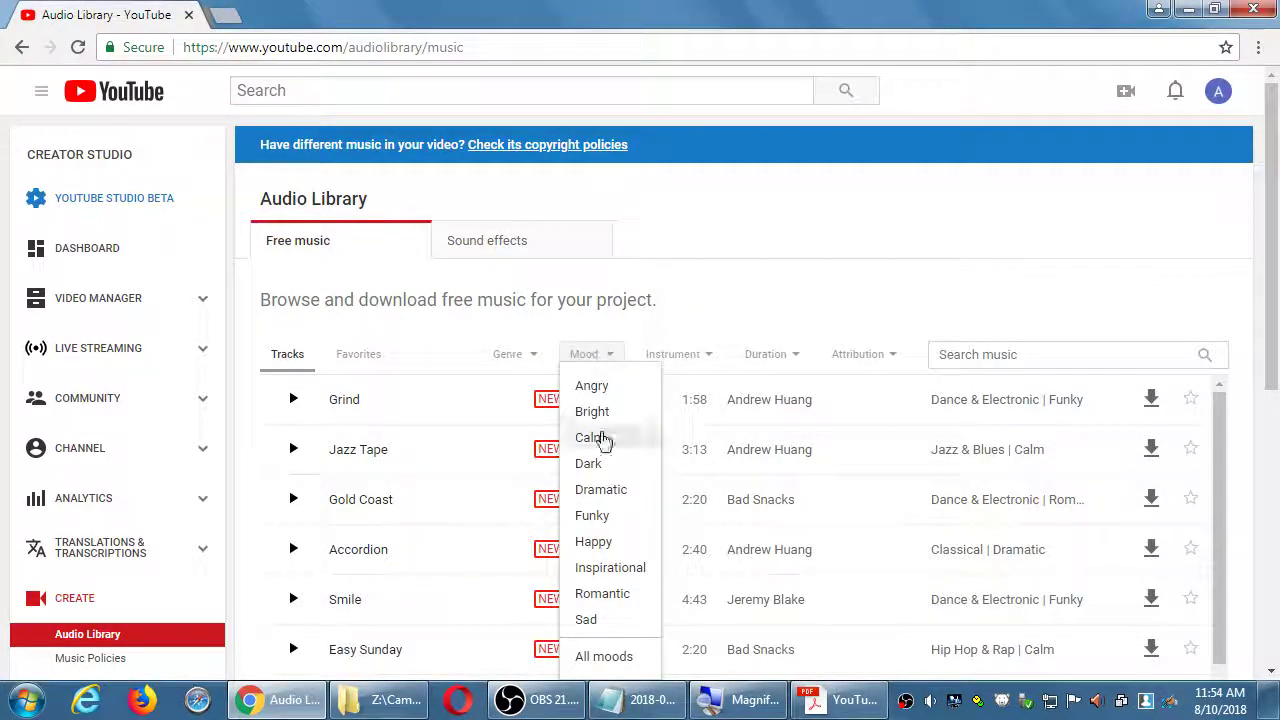
left_click(600, 518)
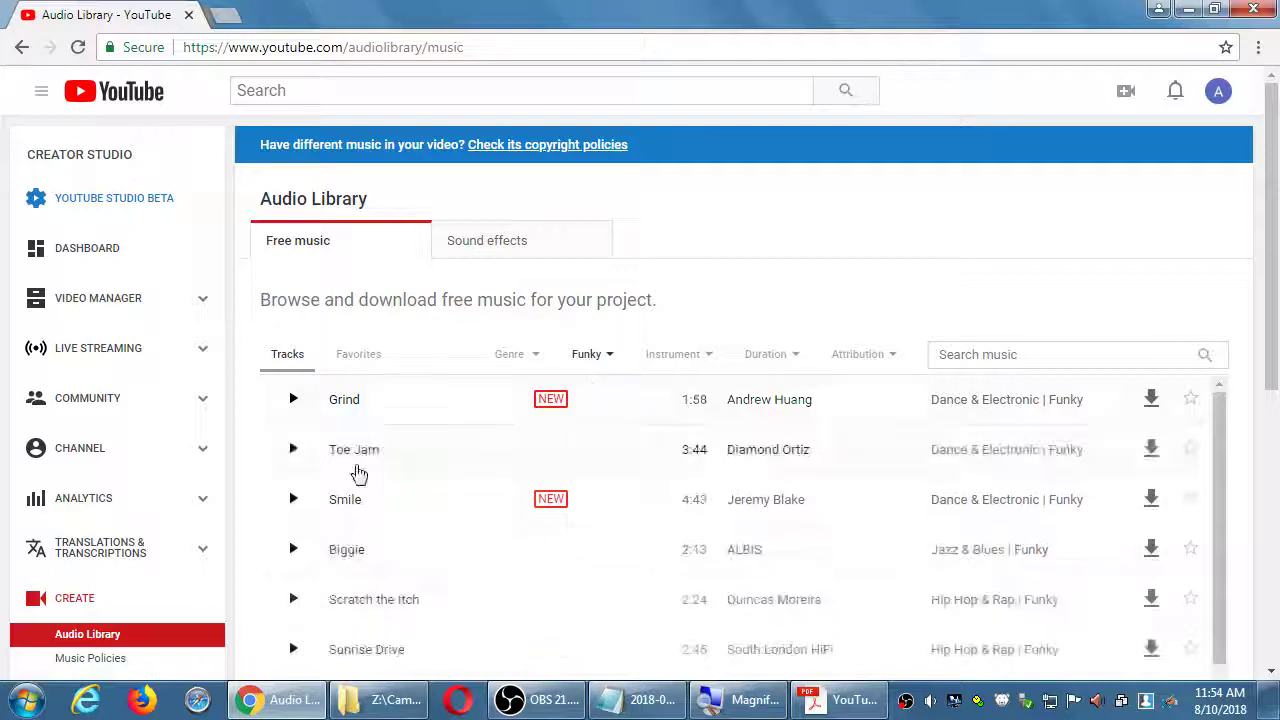
left_click(295, 600)
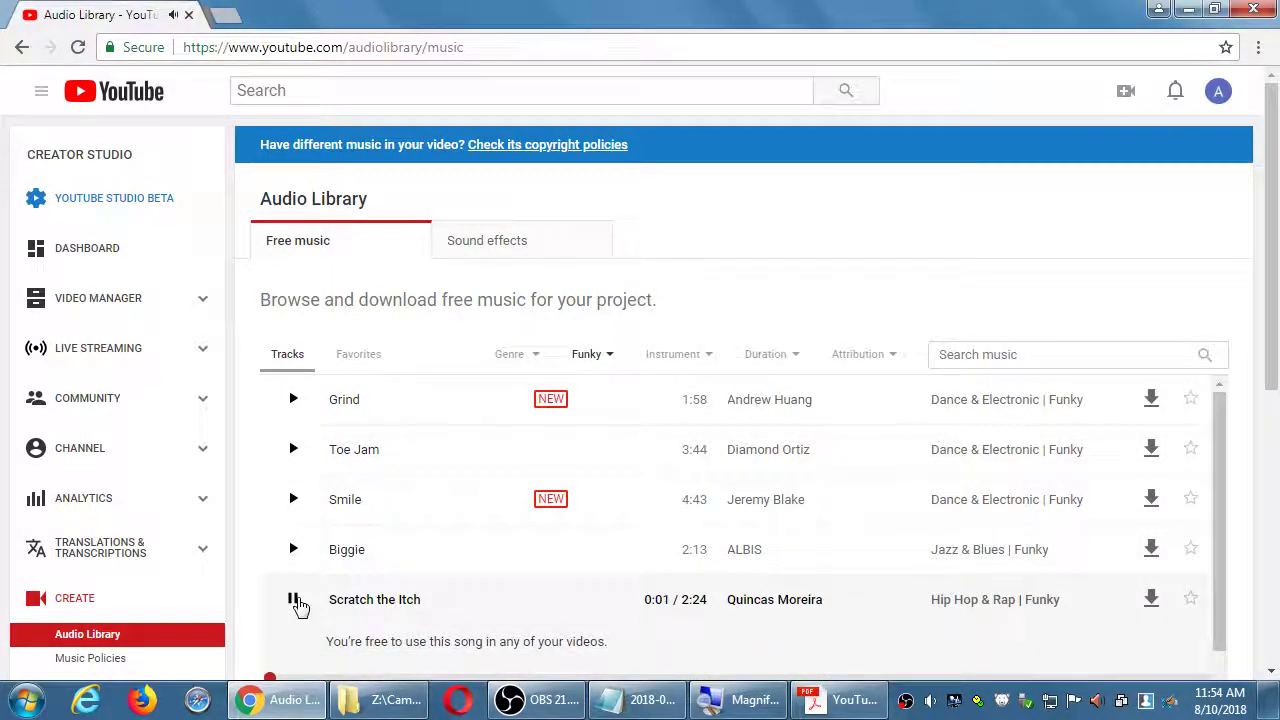
left_click(293, 550)
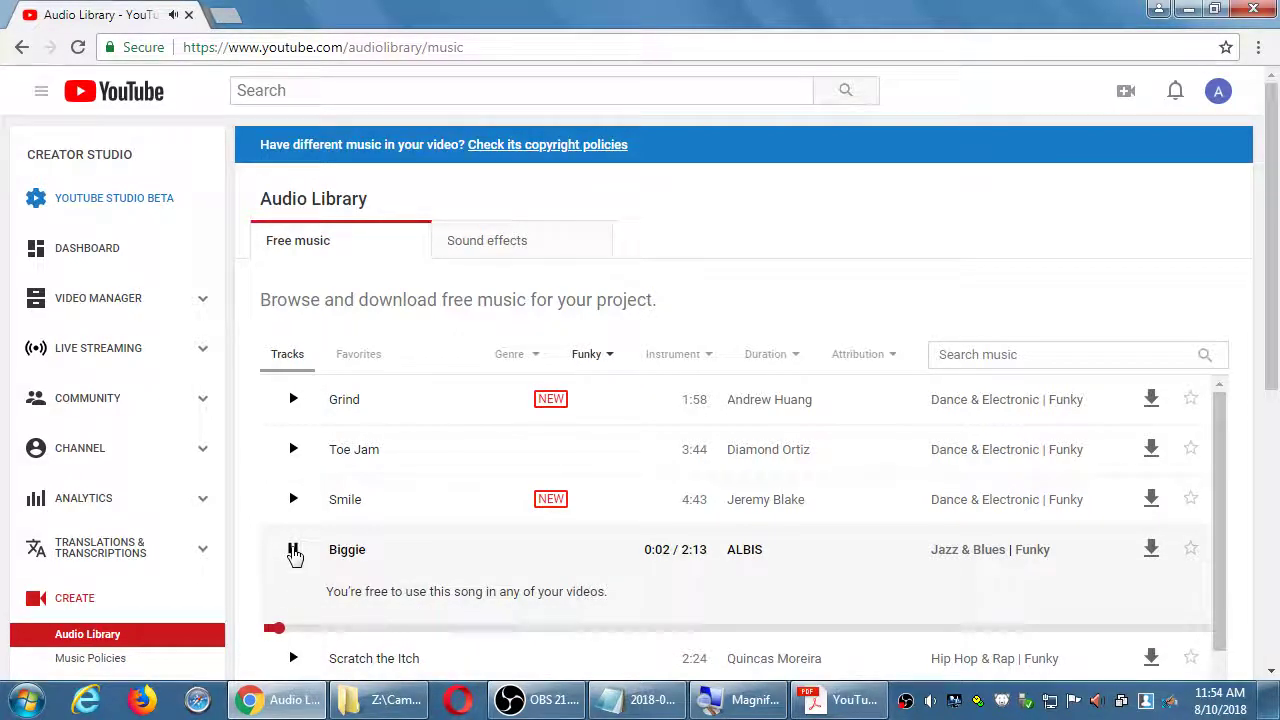
left_click(293, 550)
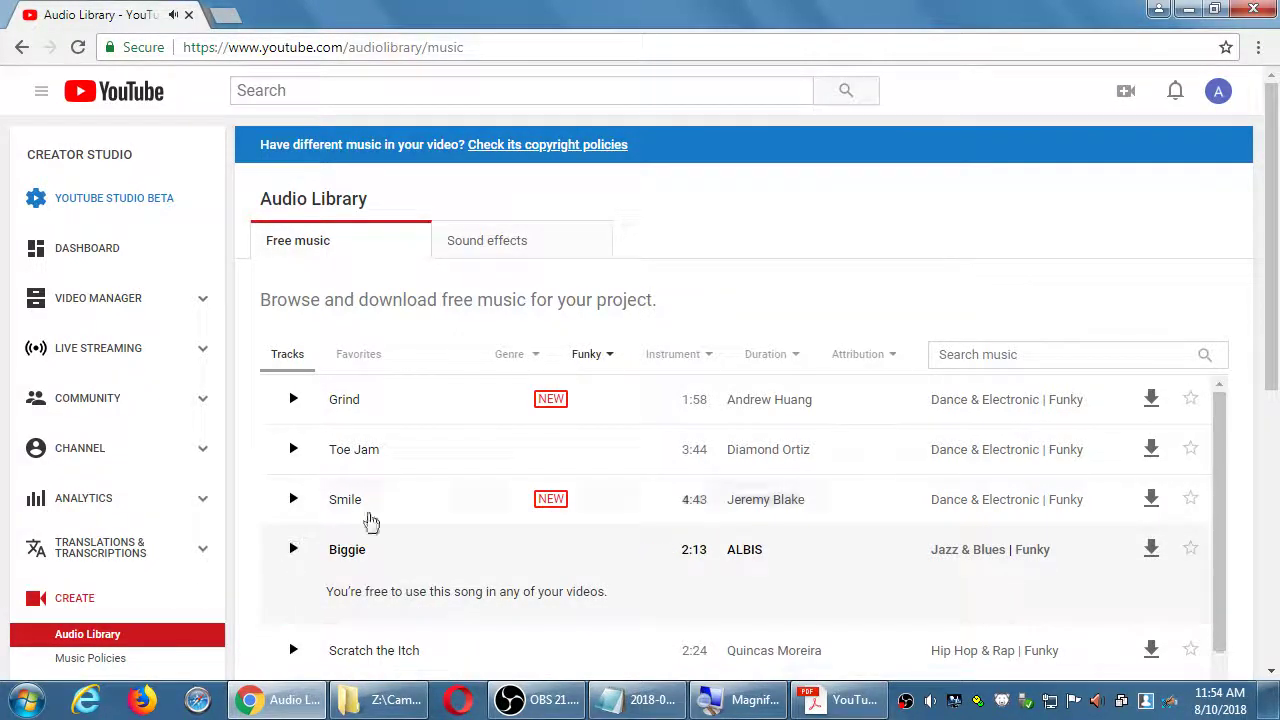
left_click(603, 358)
left_click(590, 660)
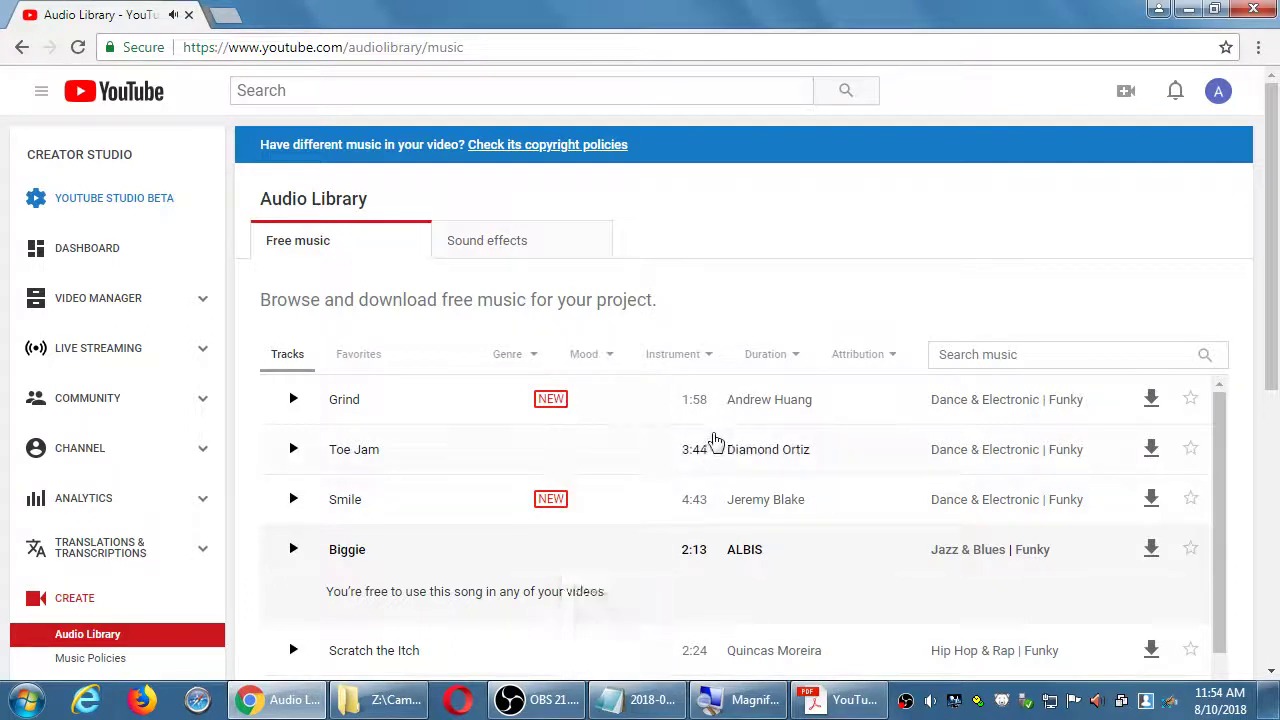
- Preview the track Club from the music filtered by Drums, and restore the instrument filter to all instruments
left_click(686, 362)
left_click(672, 445)
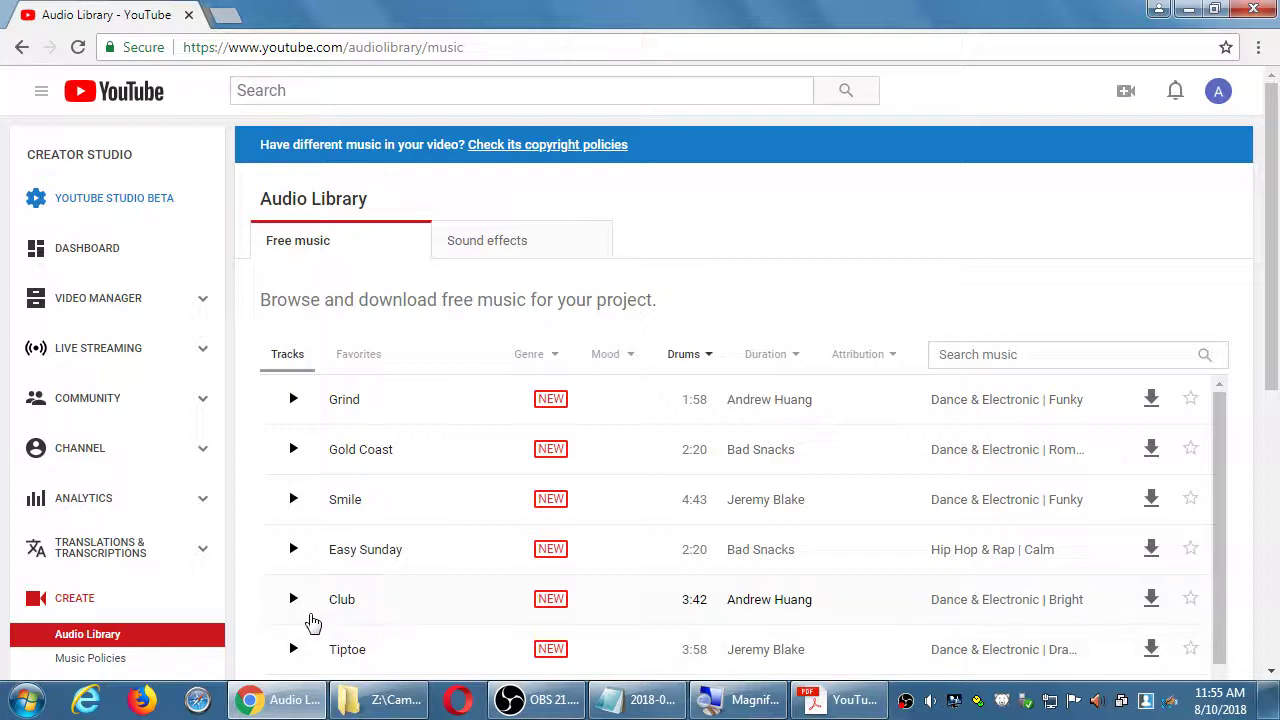
left_click(294, 600)
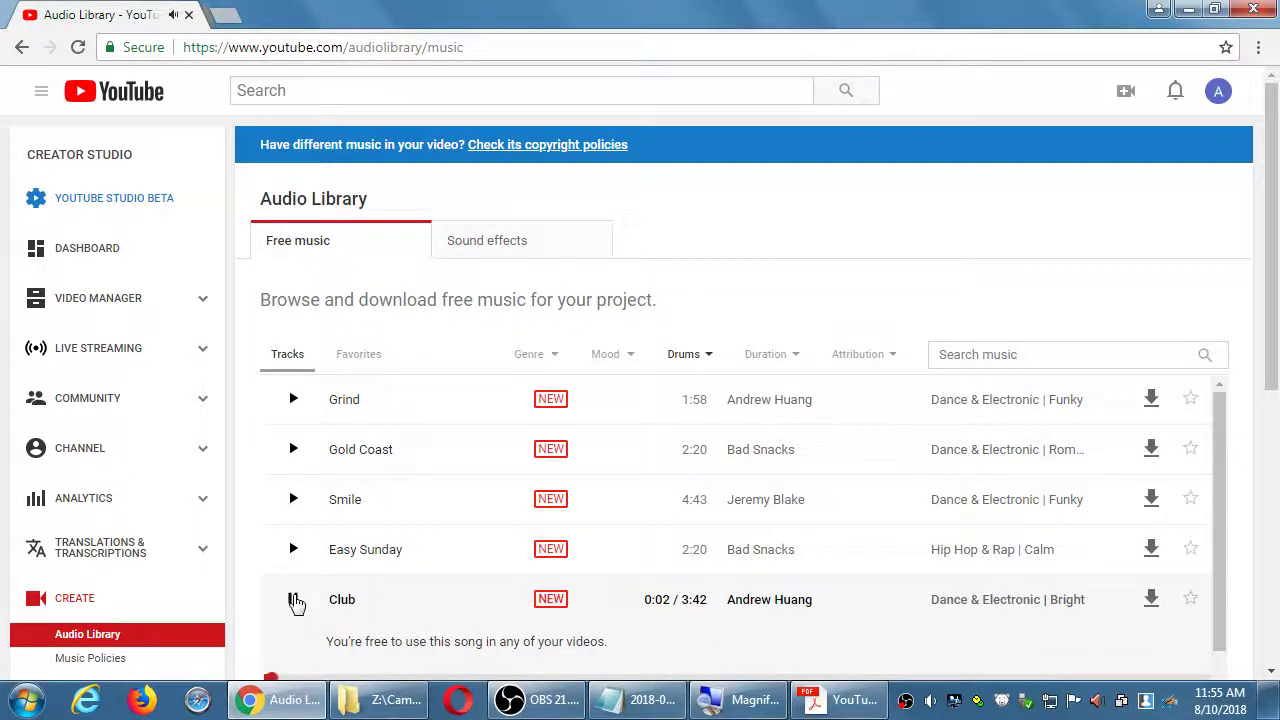
left_click(295, 600)
left_click(690, 358)
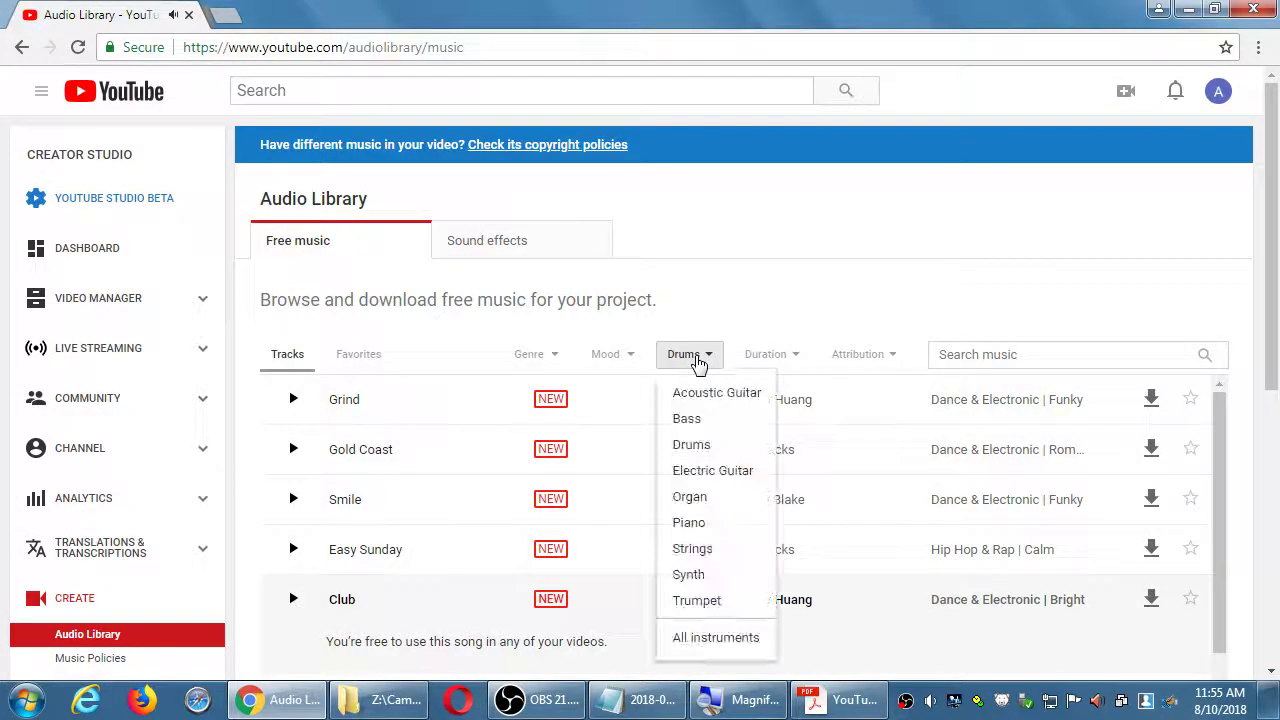
left_click(690, 637)
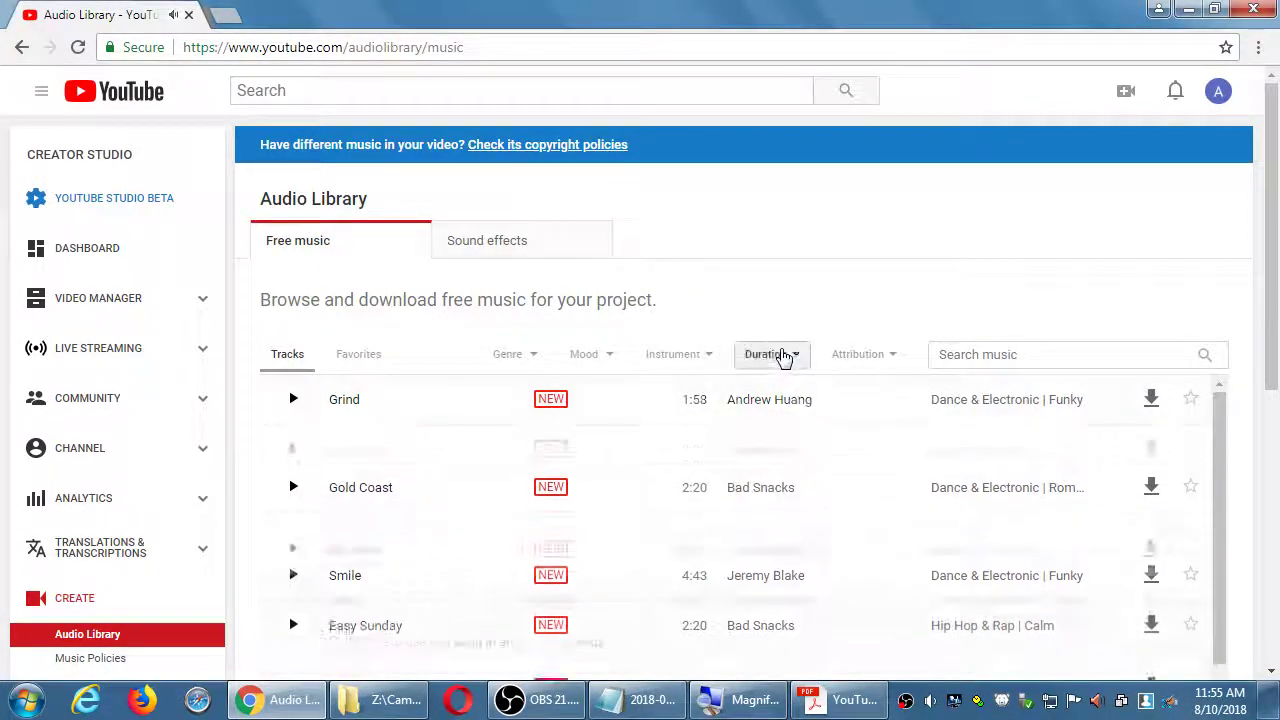
- Filter the tracks to a duration of 4:00 - 4:30 and preview Amazement
left_click(781, 359)
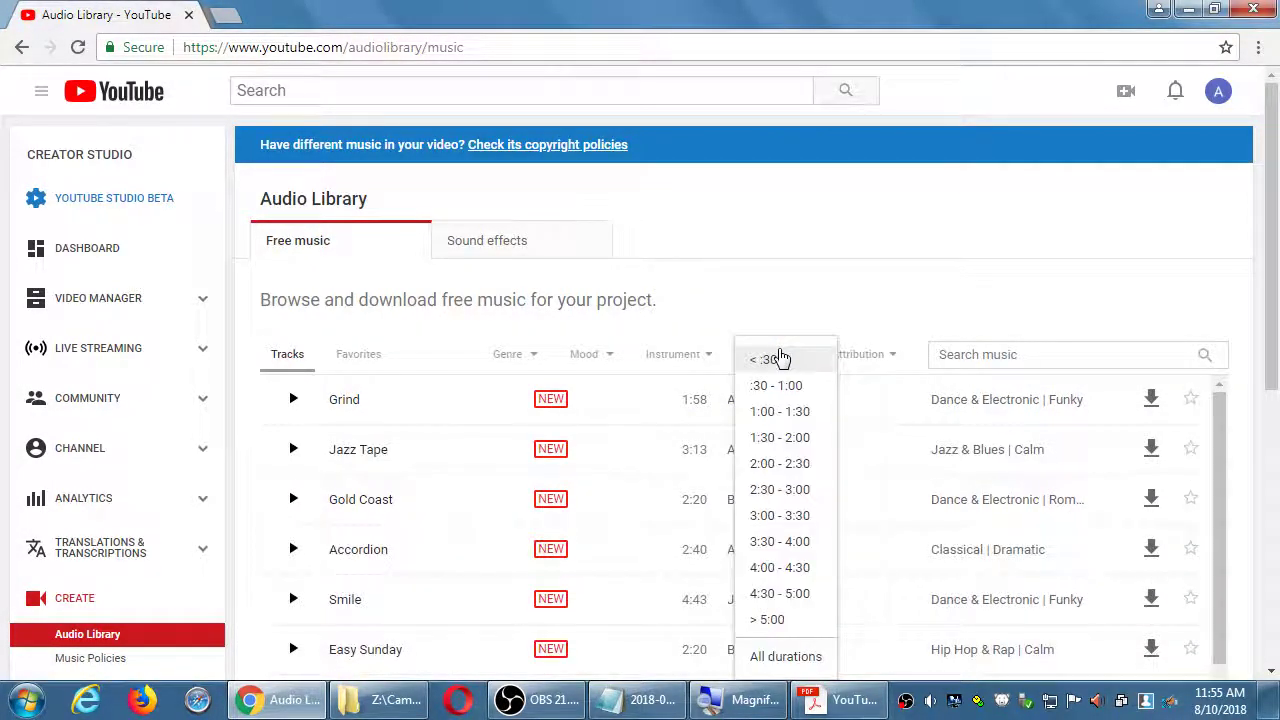
left_click(780, 566)
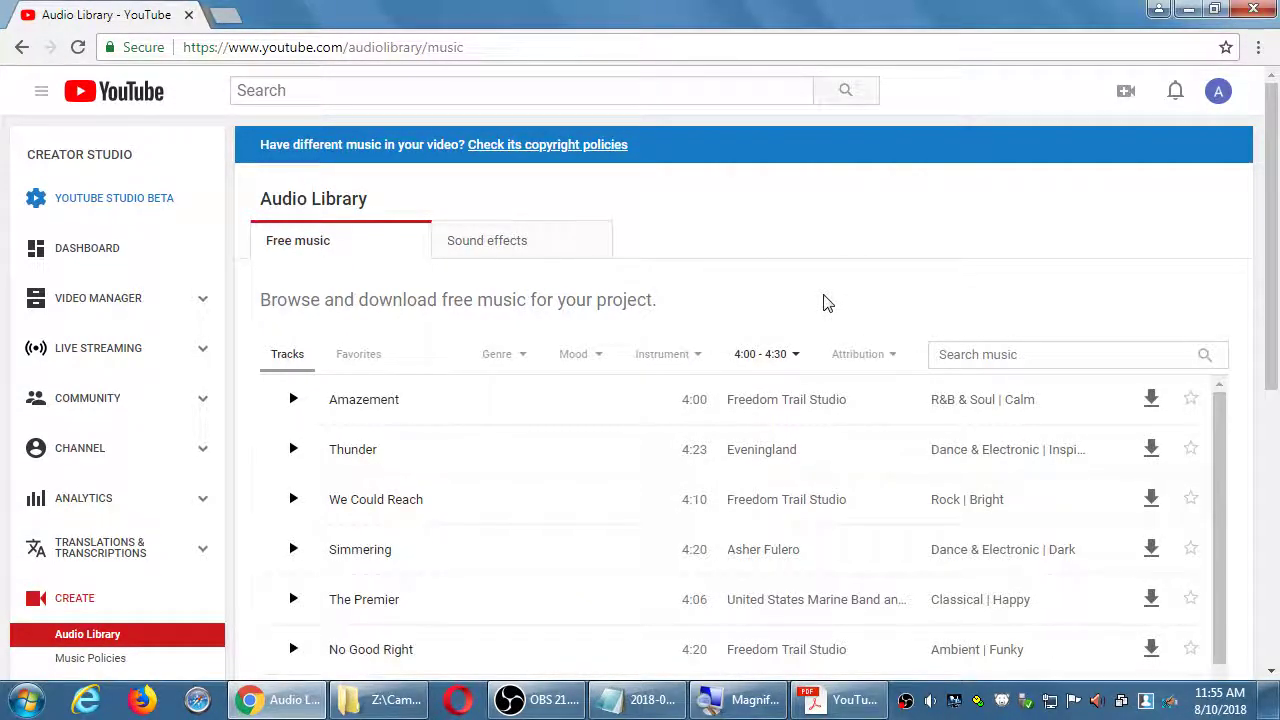
left_click(294, 400)
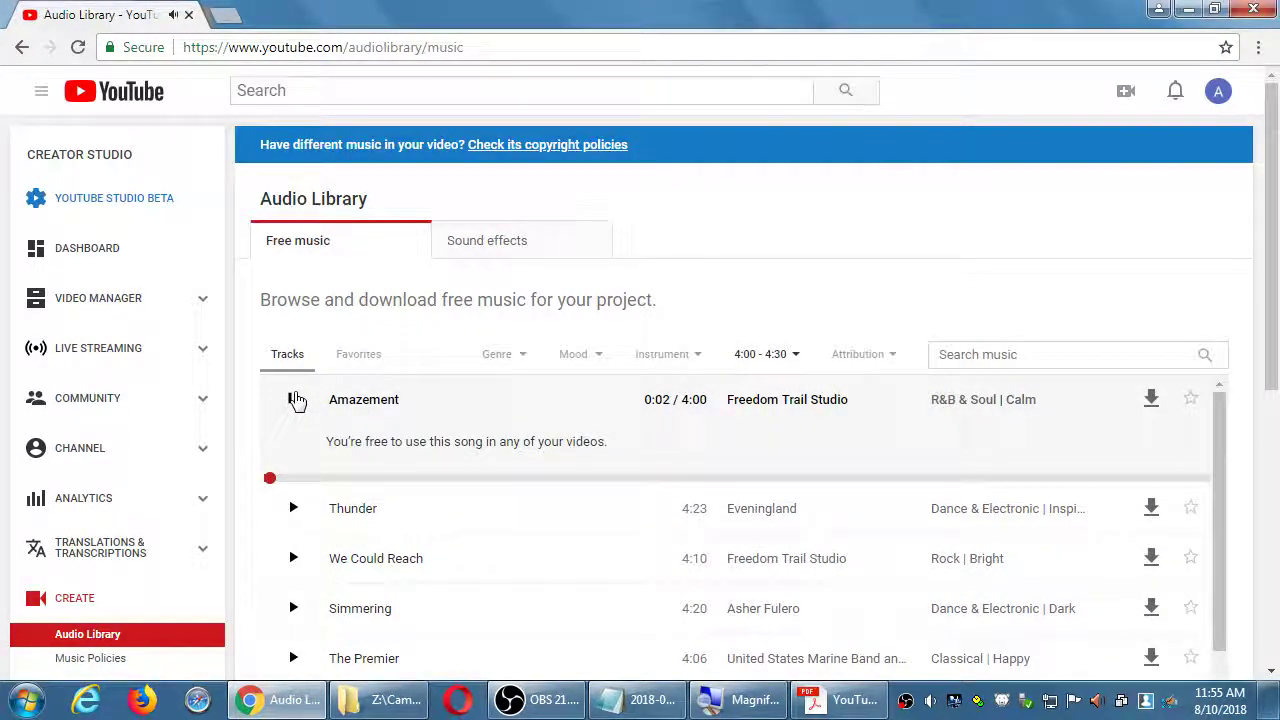
left_click(294, 400)
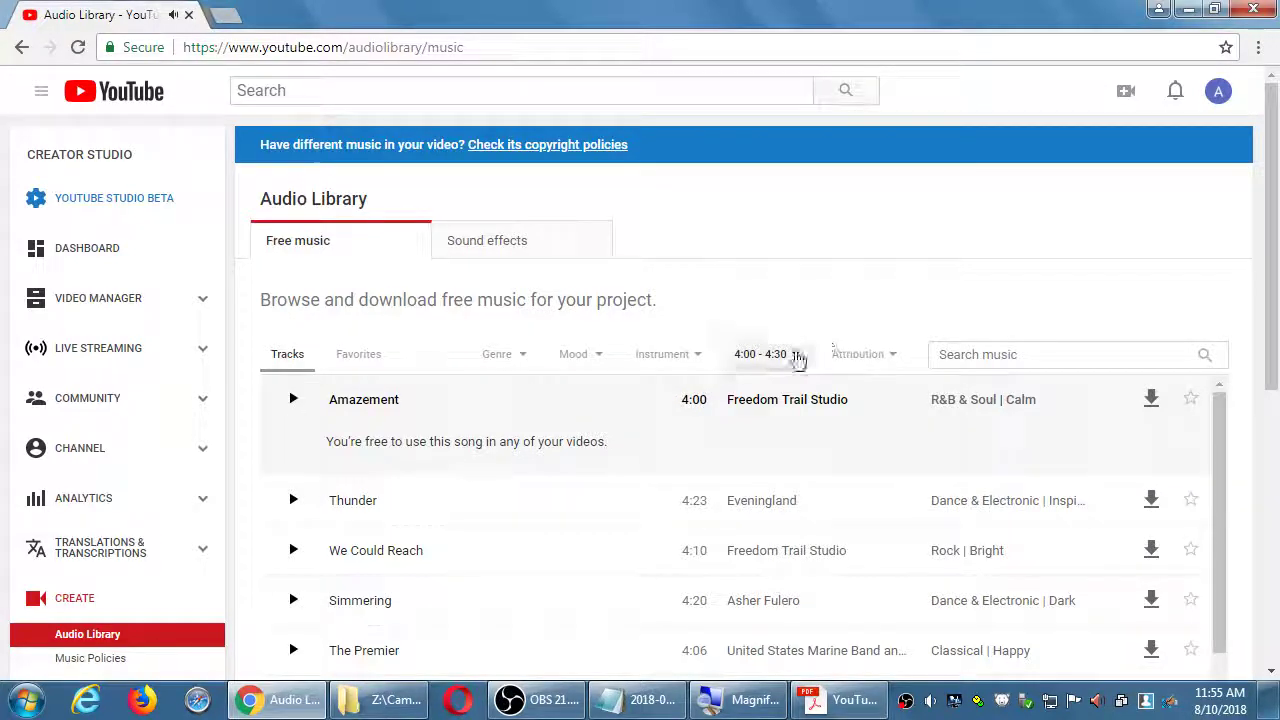
- Narrow the 4:00 - 4:30 tracks to the Angry mood to preview Birch Run - Primal Drive, and restore all moods
left_click(668, 358)
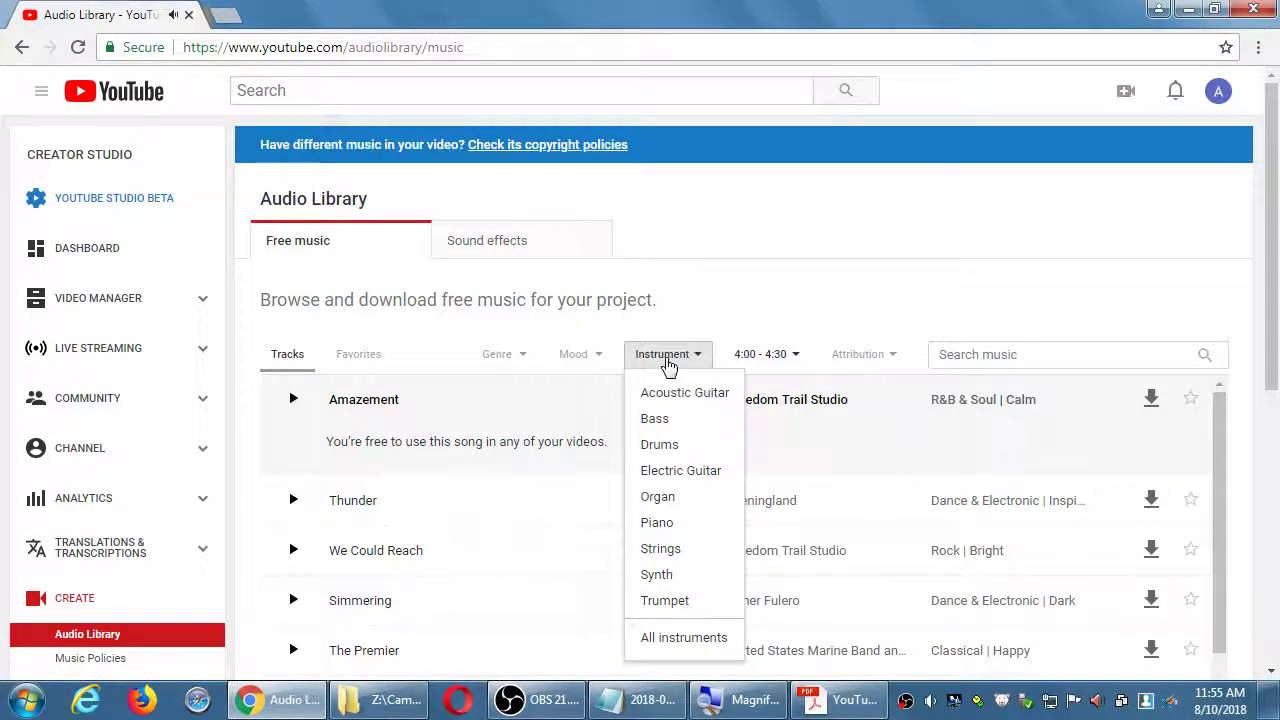
left_click(582, 356)
left_click(580, 386)
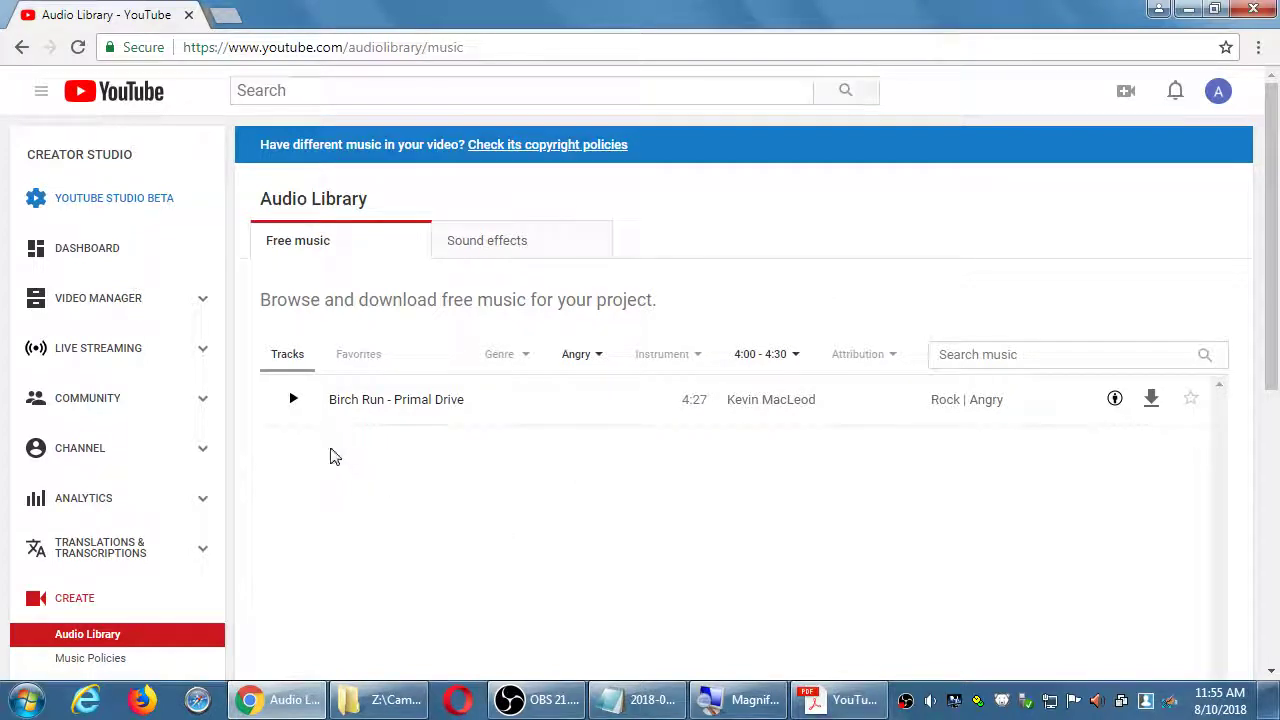
left_click(291, 400)
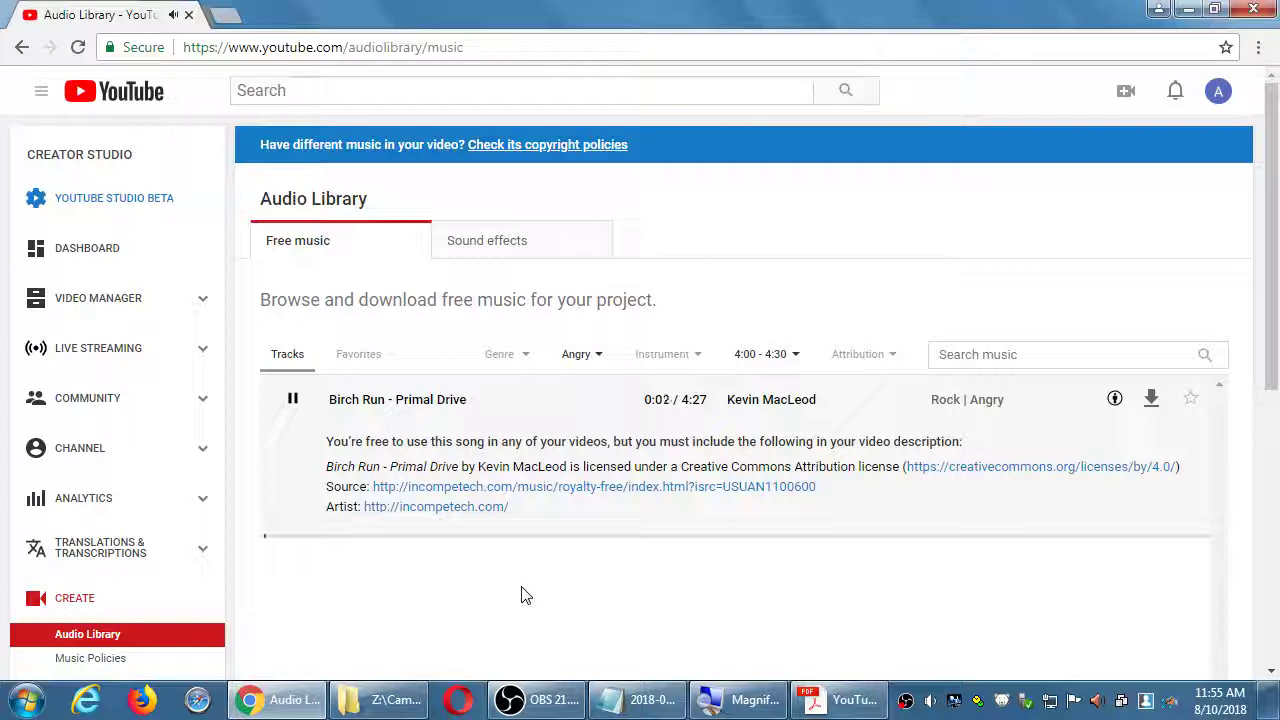
left_click(291, 400)
left_click(585, 356)
left_click(600, 654)
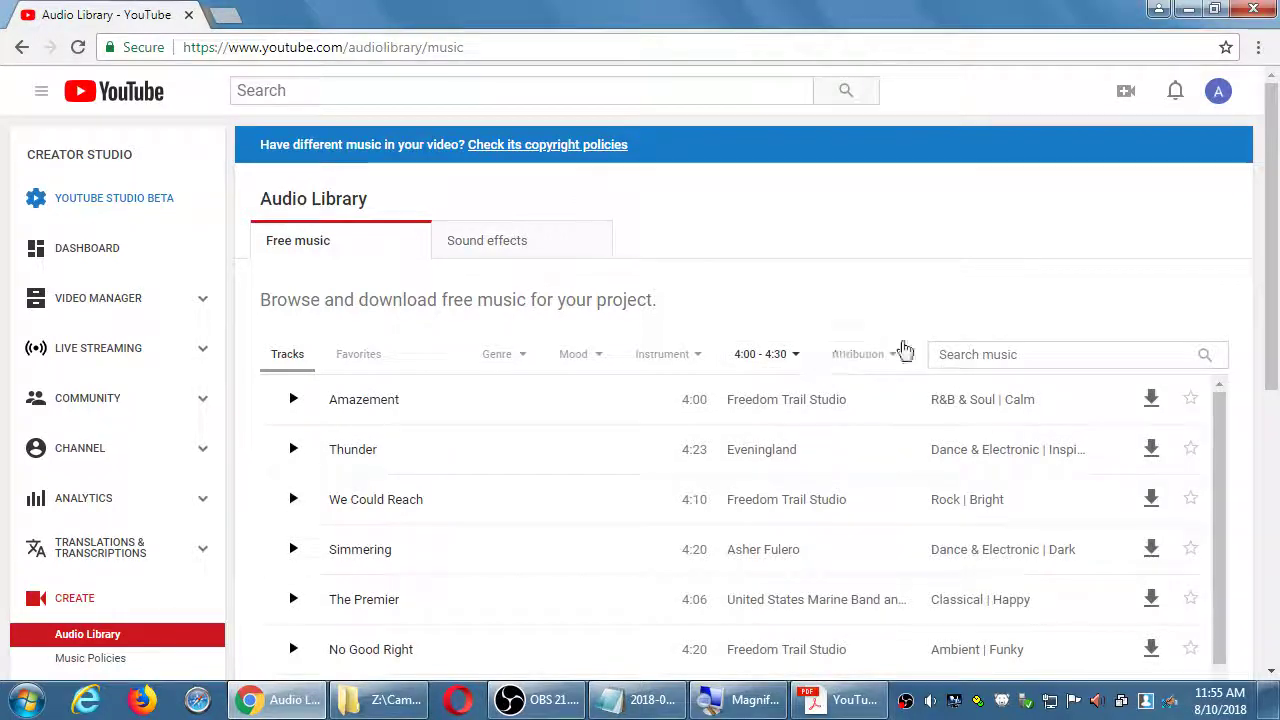
- Restore the duration filter to all durations and limit the free music to tracks with Attribution not required
left_click(792, 358)
left_click(755, 656)
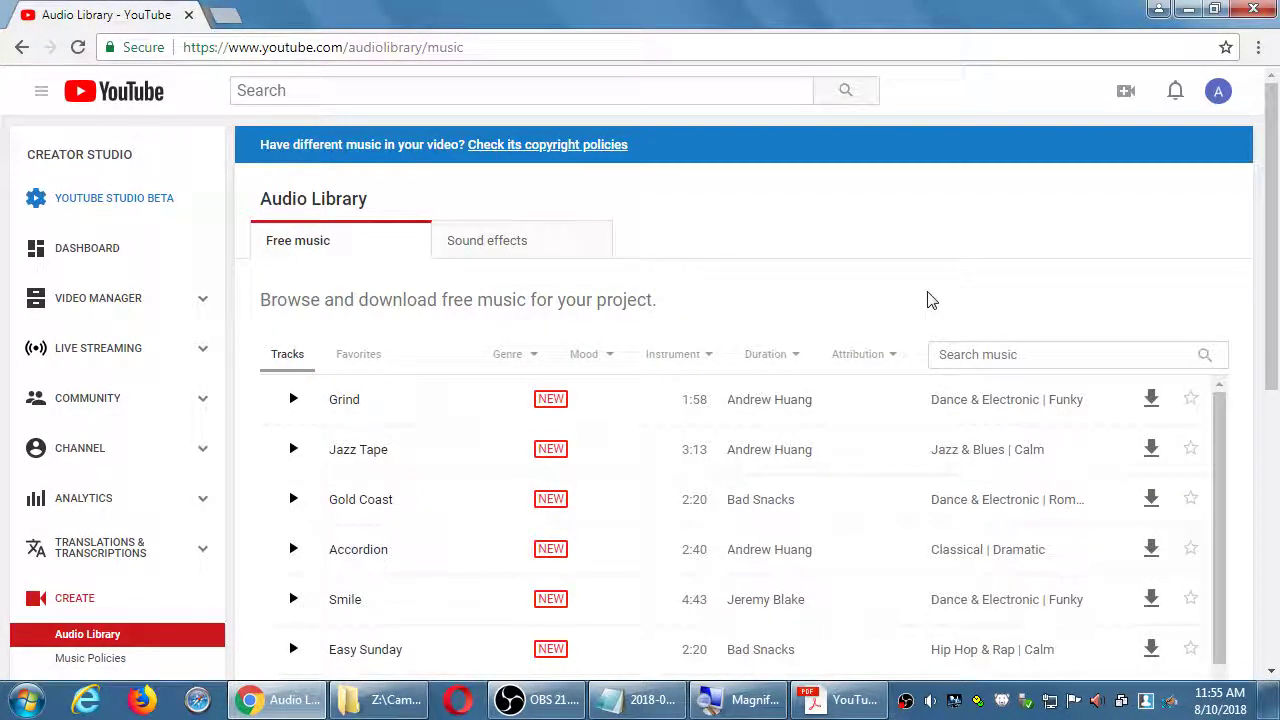
left_click(856, 358)
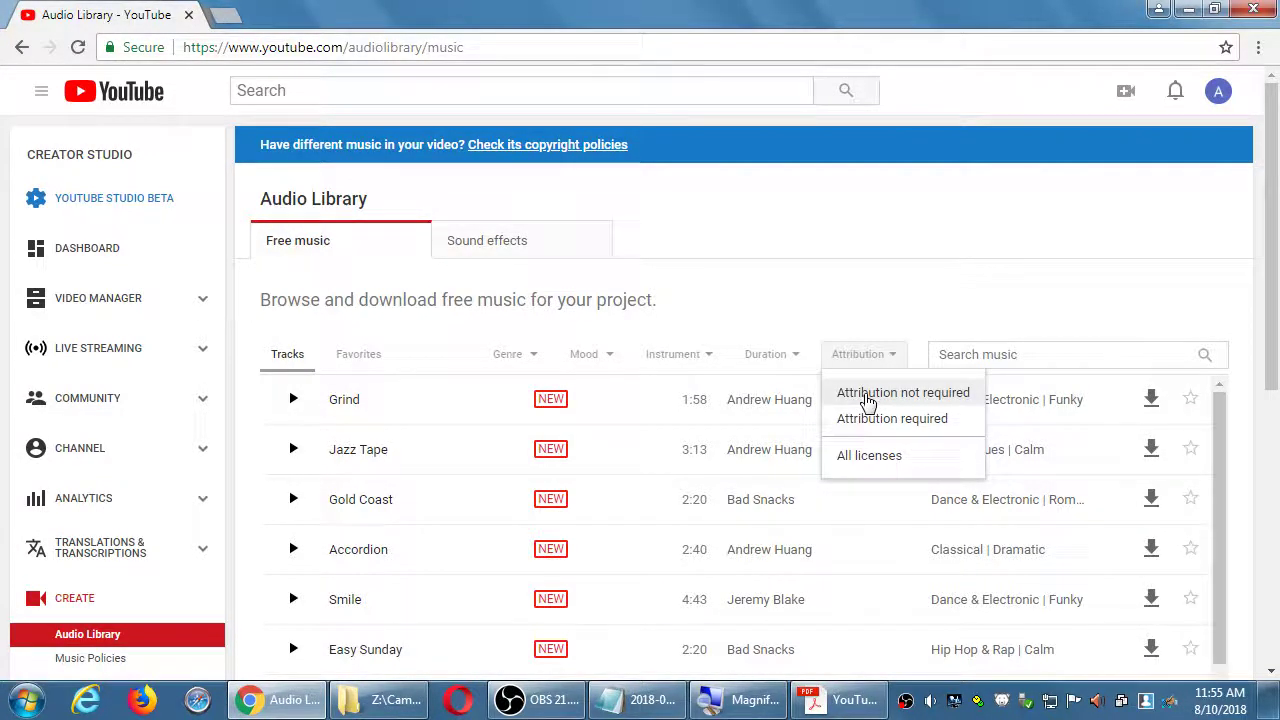
left_click(868, 400)
- Switch the license filter to show only tracks with Attribution required
left_click(882, 366)
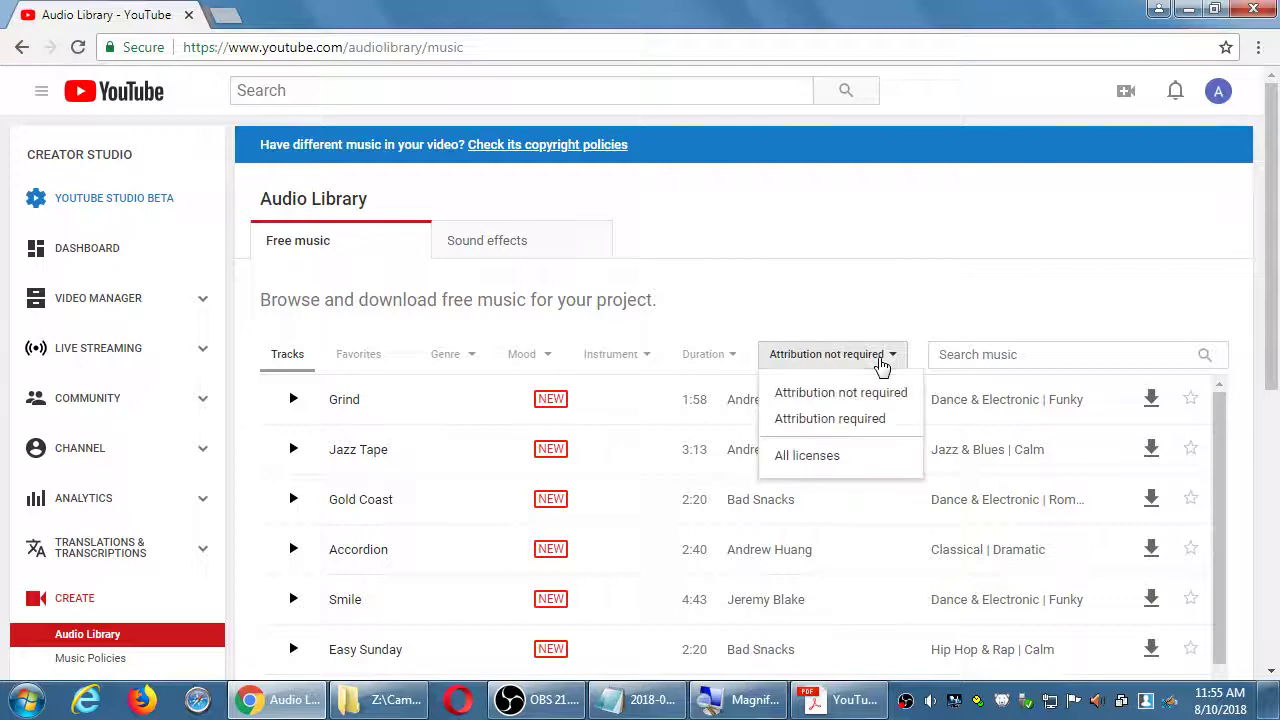
left_click(872, 422)
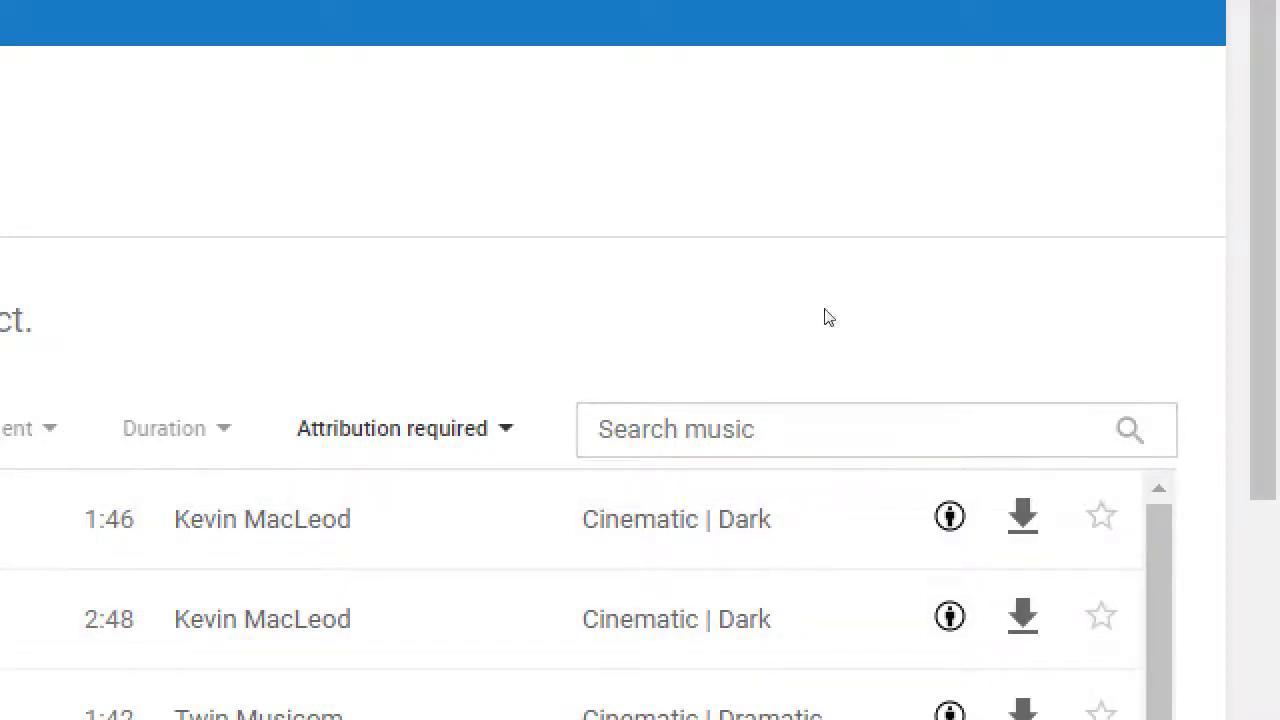
left_click(420, 432)
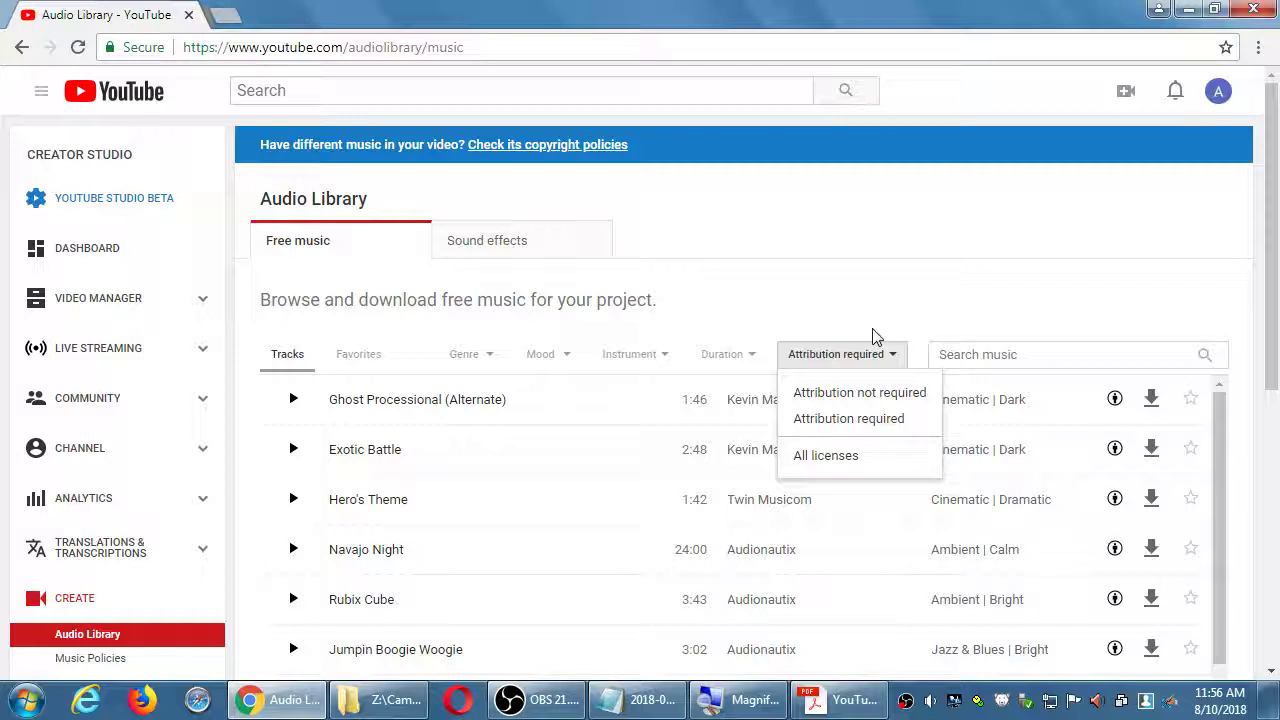
left_click(760, 300)
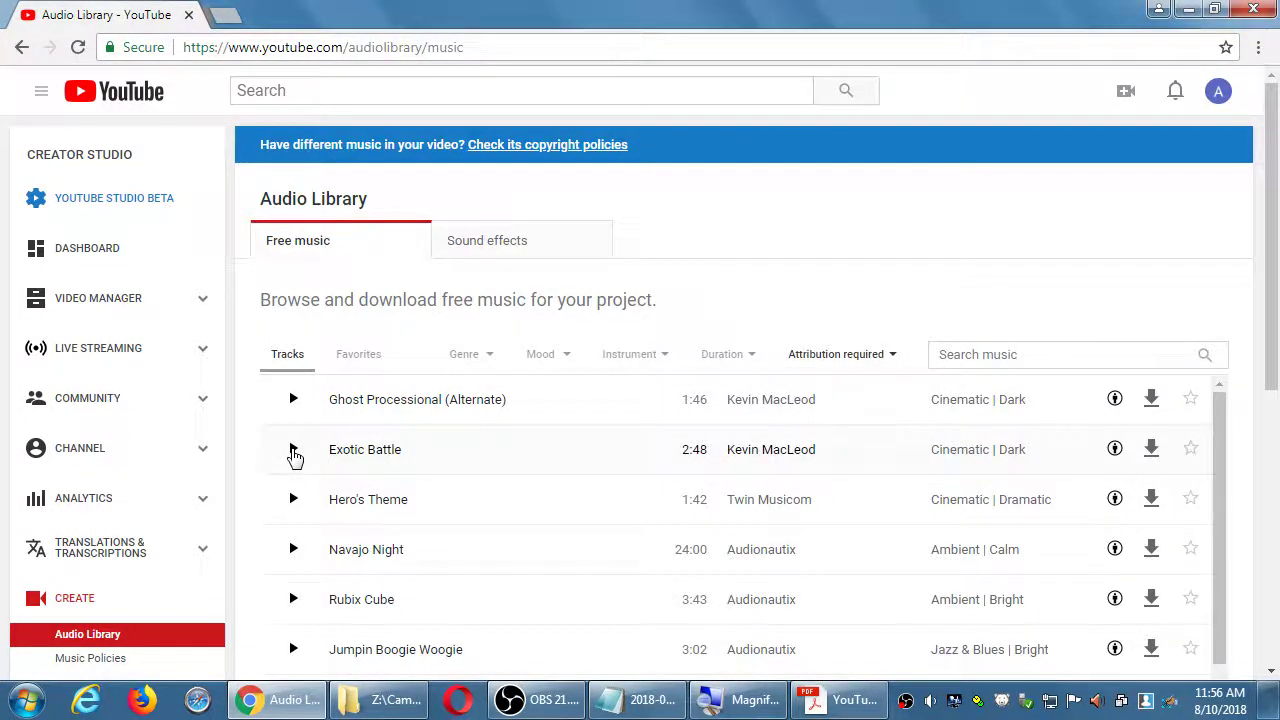
- Preview the track Exotic Battle, skipping ahead in the song, and stop playback
left_click(293, 452)
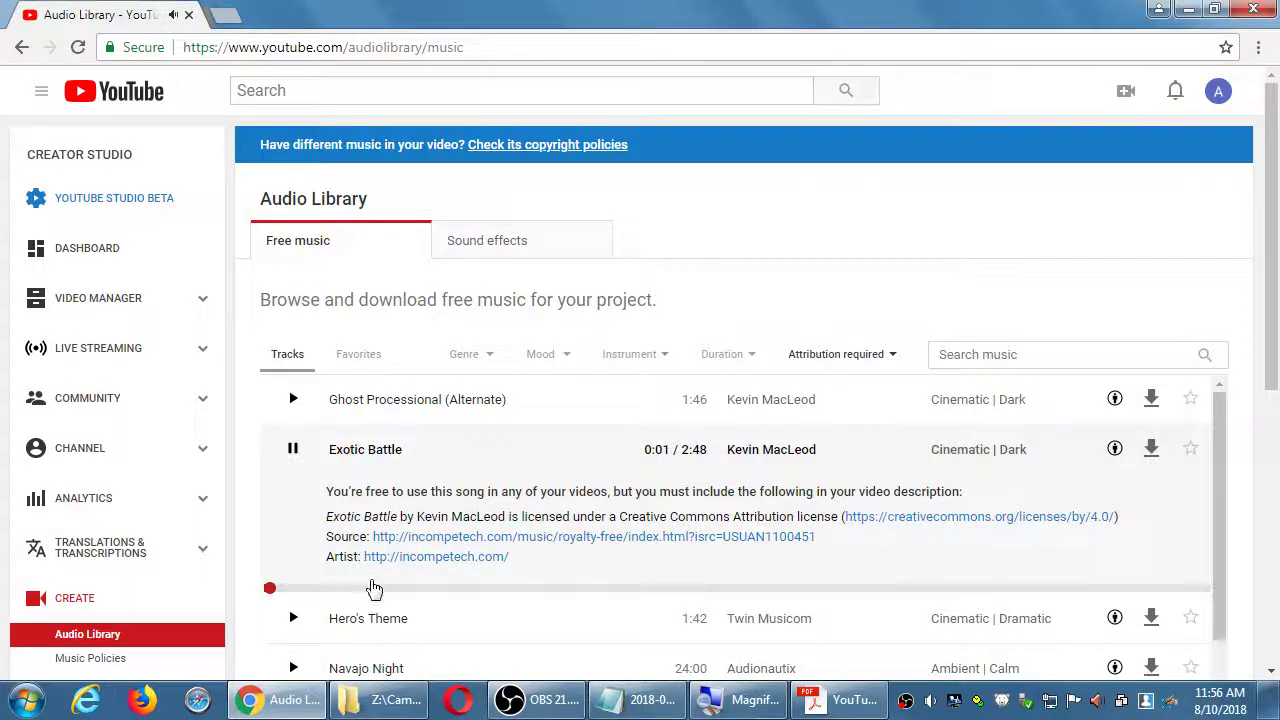
left_click(375, 590)
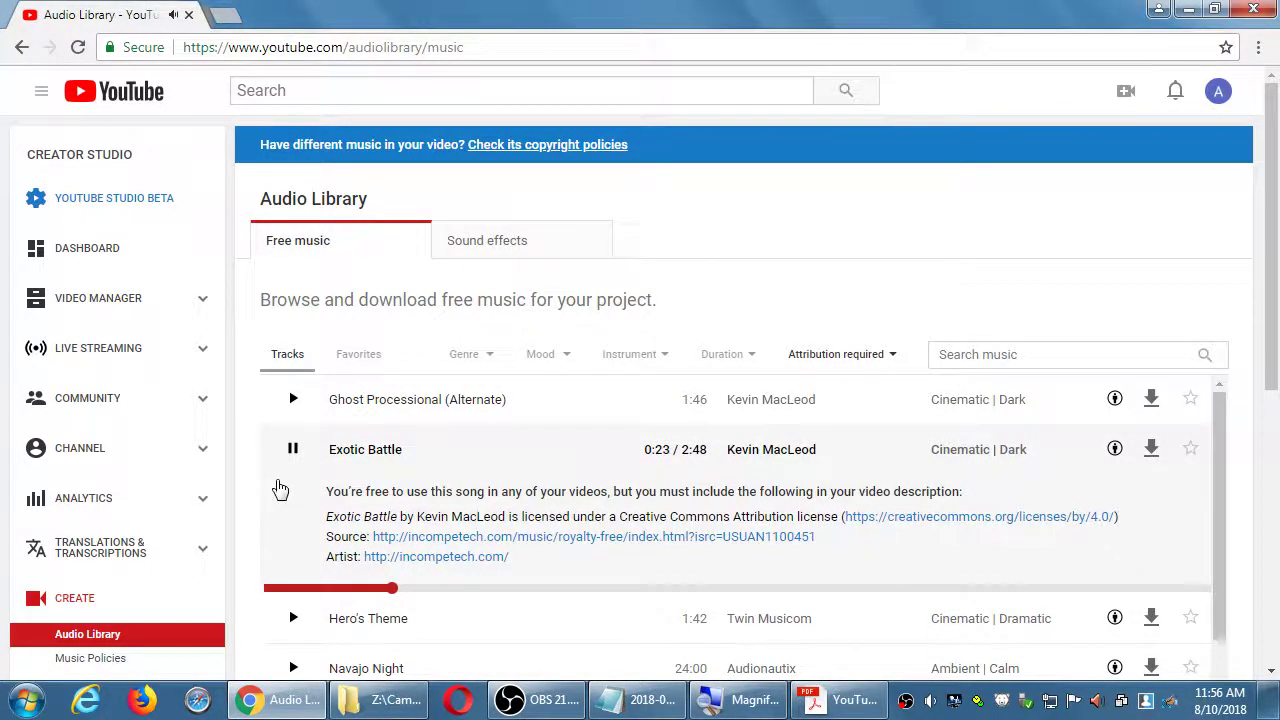
left_click(292, 452)
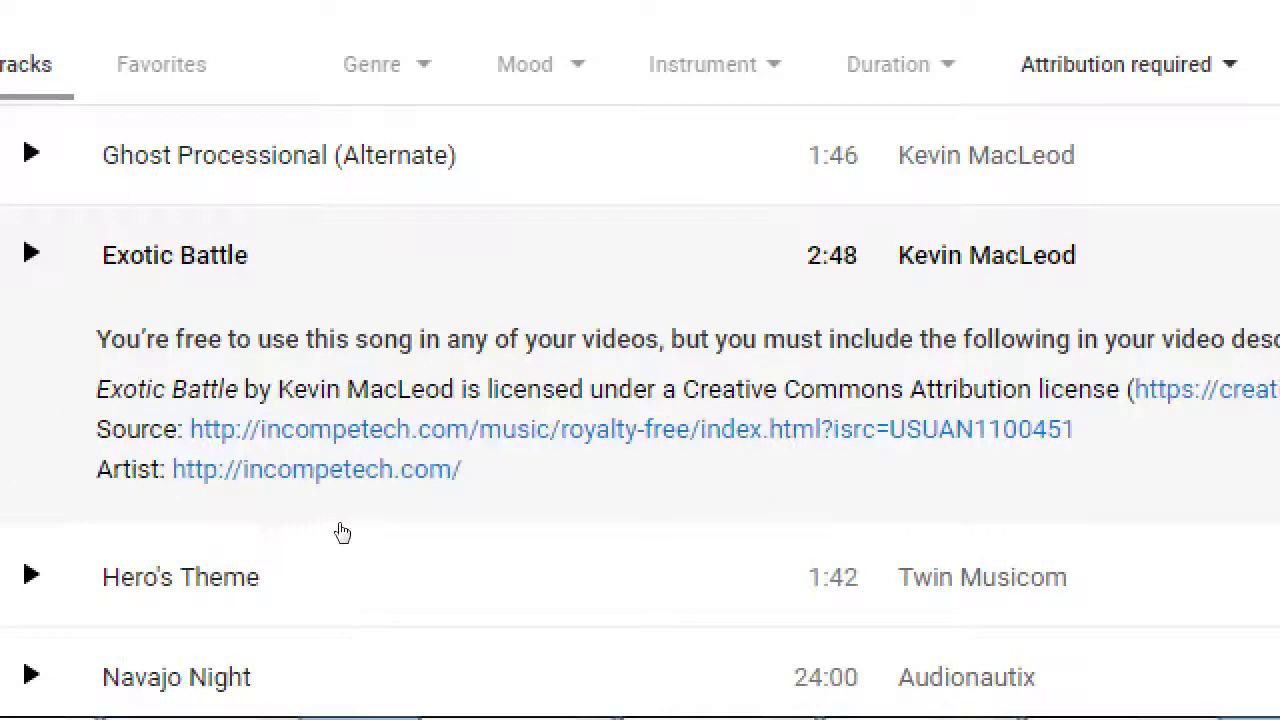
- Highlight the Exotic Battle credit text with its license, source and artist lines, and clear the selection
left_click_drag(243, 518, 428, 556)
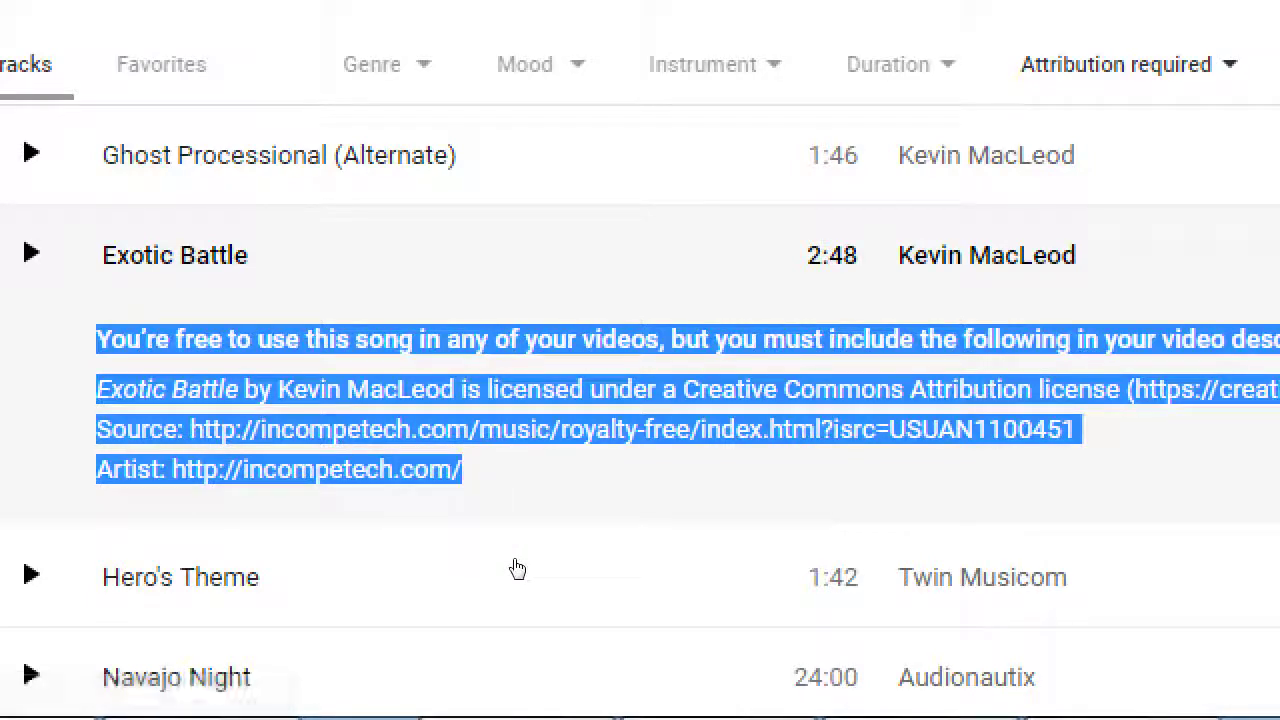
left_click(541, 569)
left_click_drag(515, 572, 334, 524)
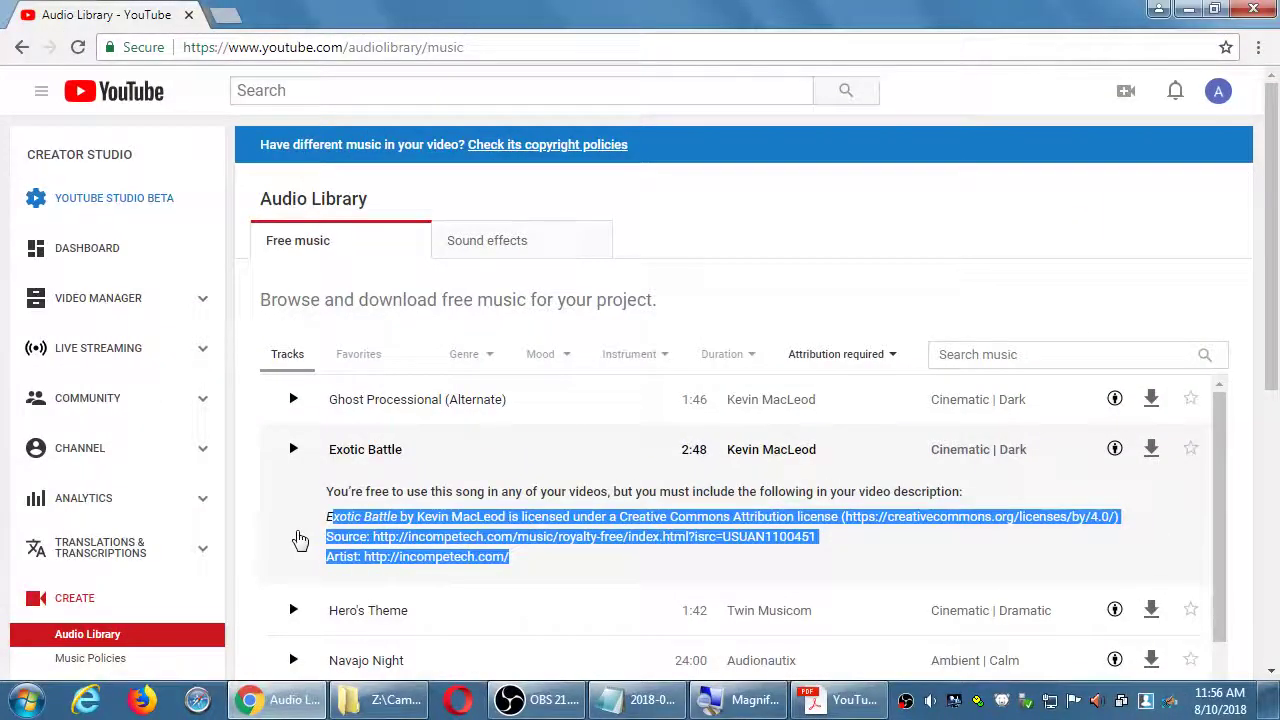
left_click(290, 537)
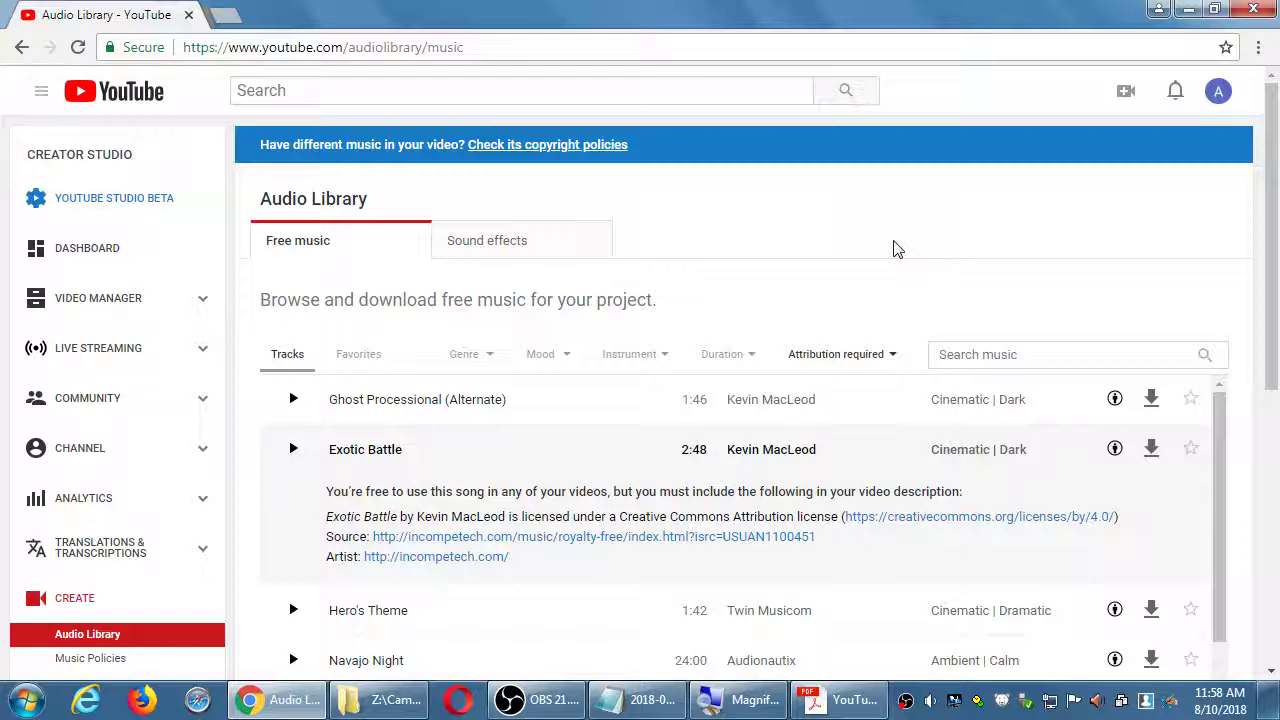
- Set the license filter to Attribution not required and search the free music for "cat"
left_click(846, 358)
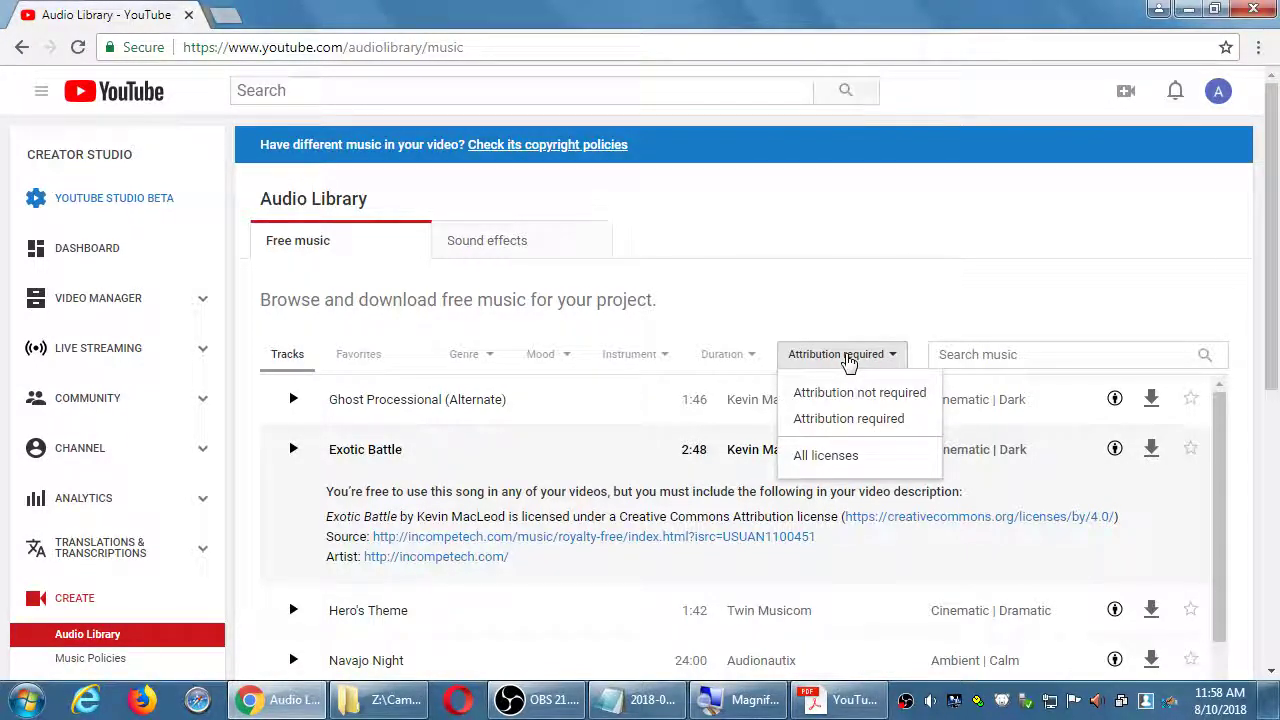
left_click(836, 393)
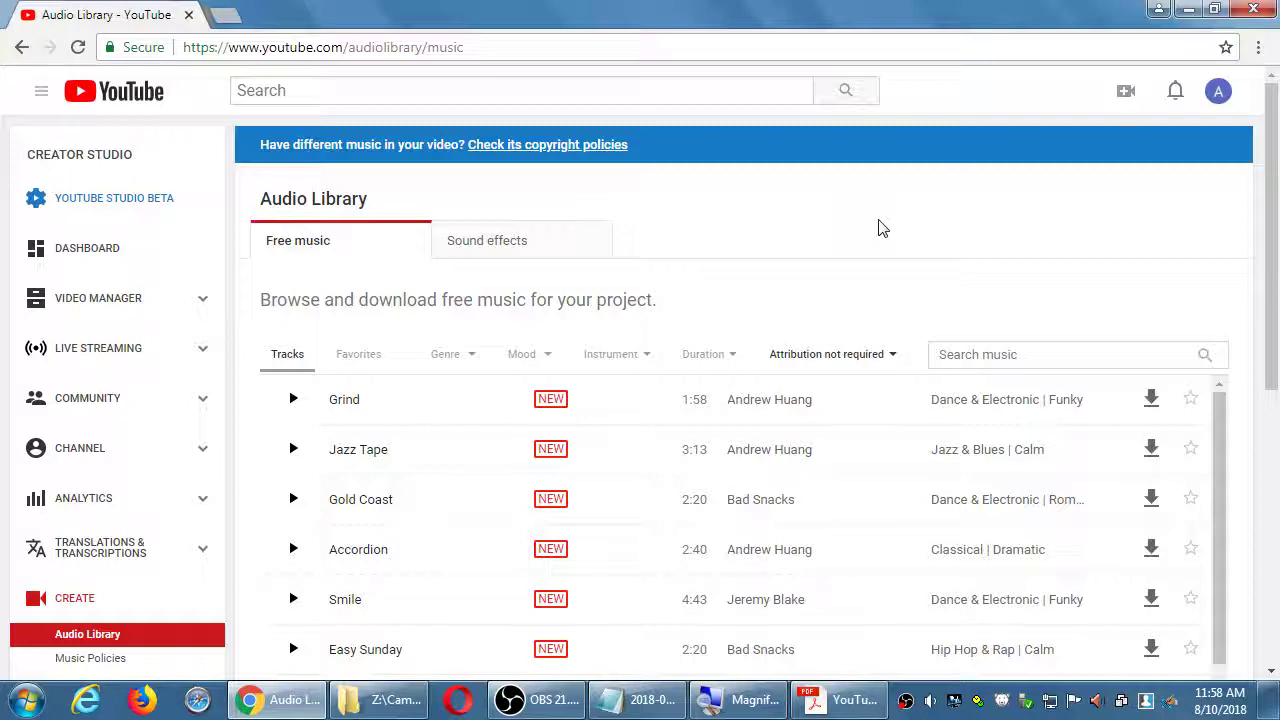
scroll(885, 225, "down", 1)
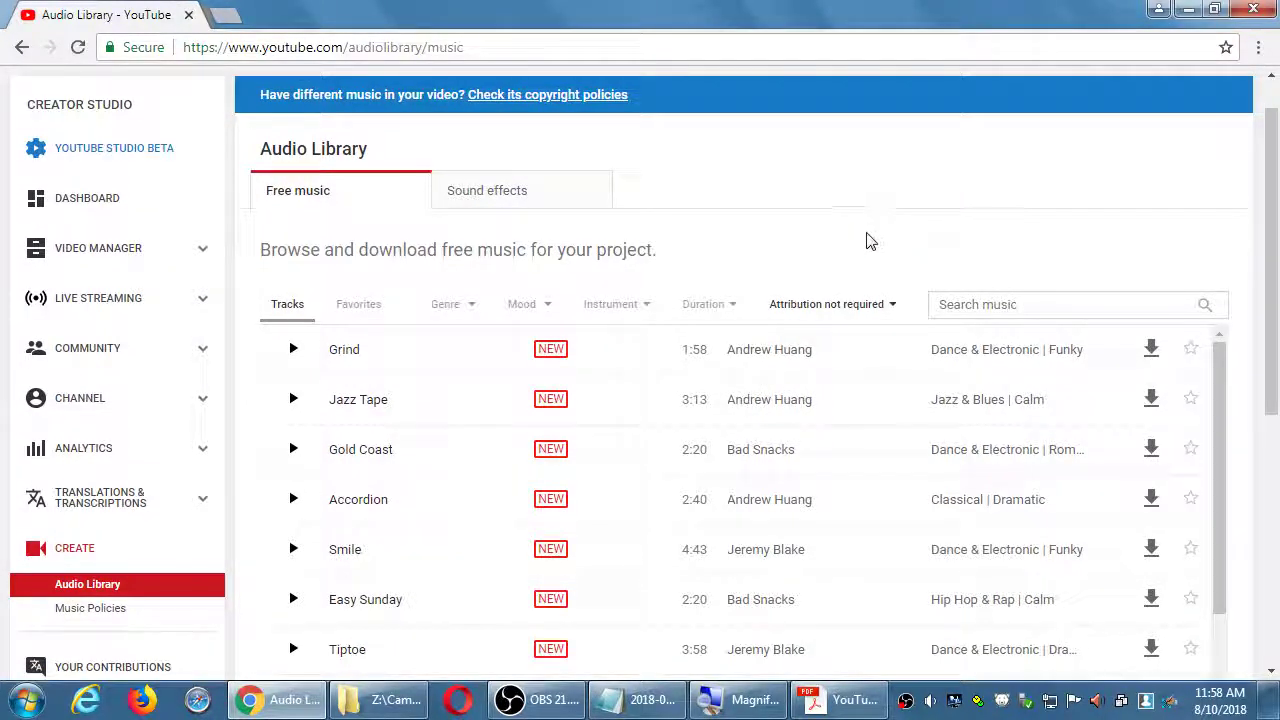
left_click(940, 304)
type("cat")
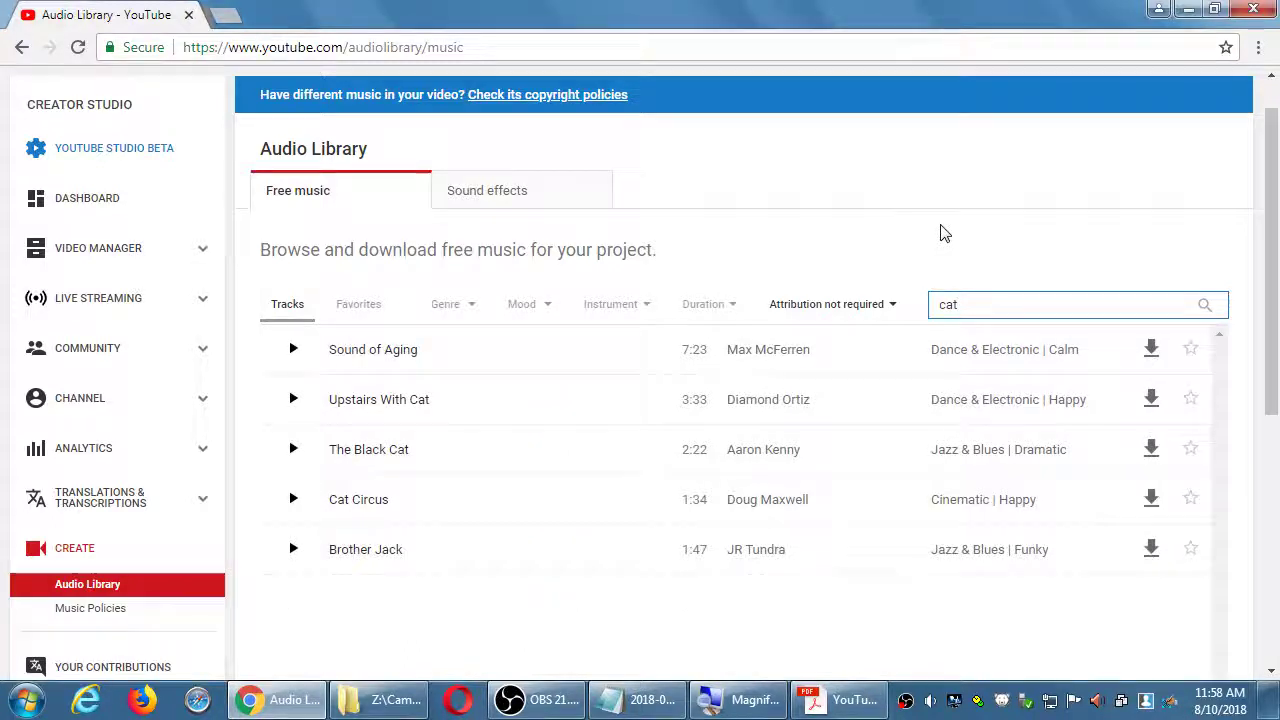
- Preview the tracks Upstairs With Cat and Cat Circus from the search results, stopping each one
left_click(295, 401)
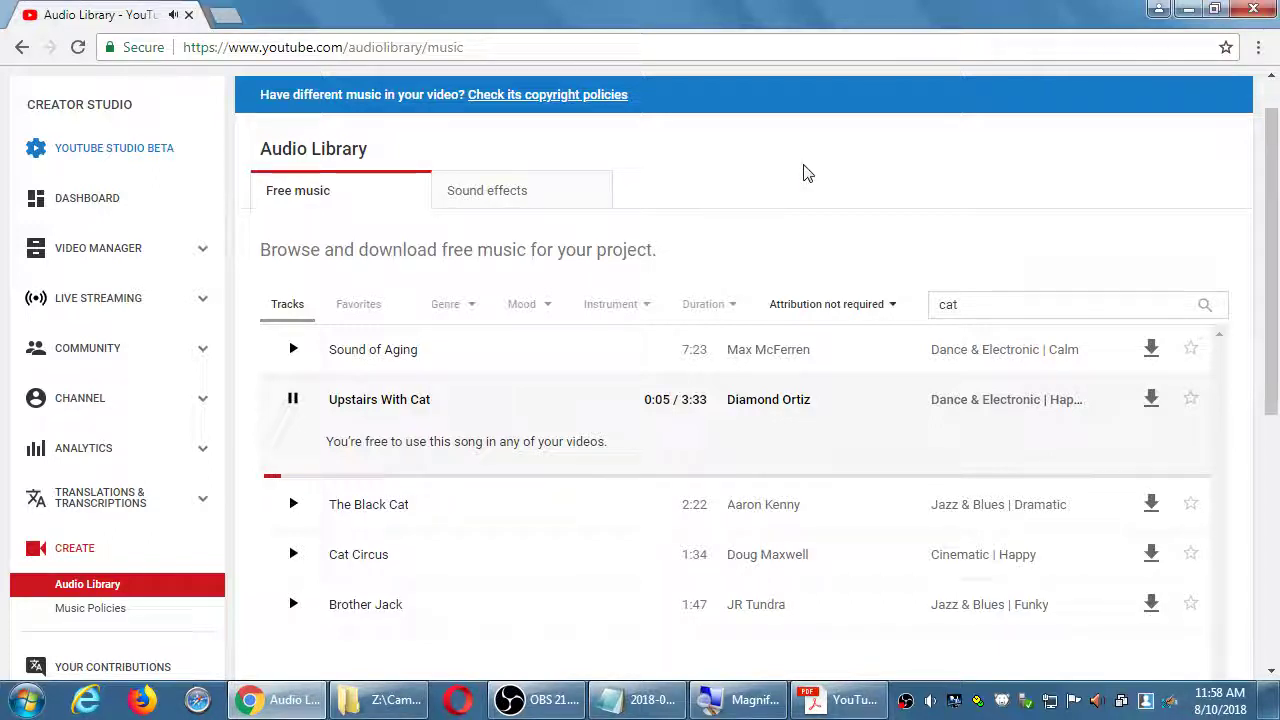
left_click(293, 403)
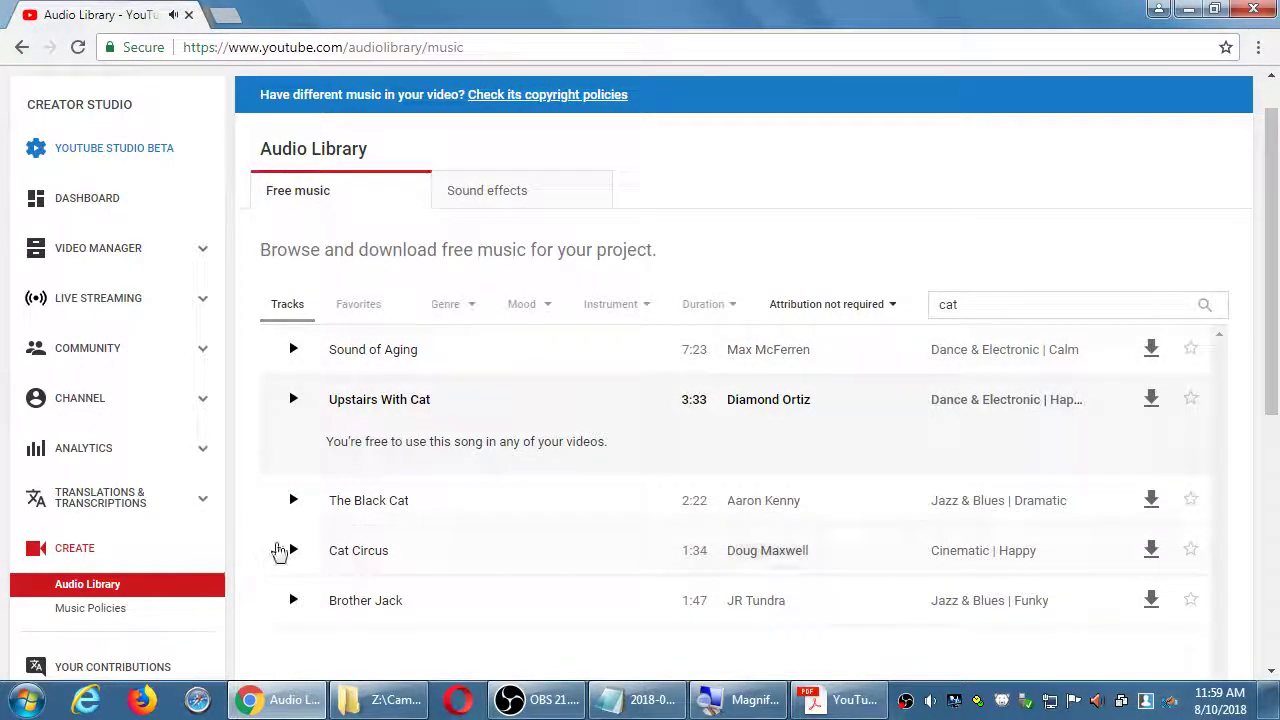
left_click(293, 550)
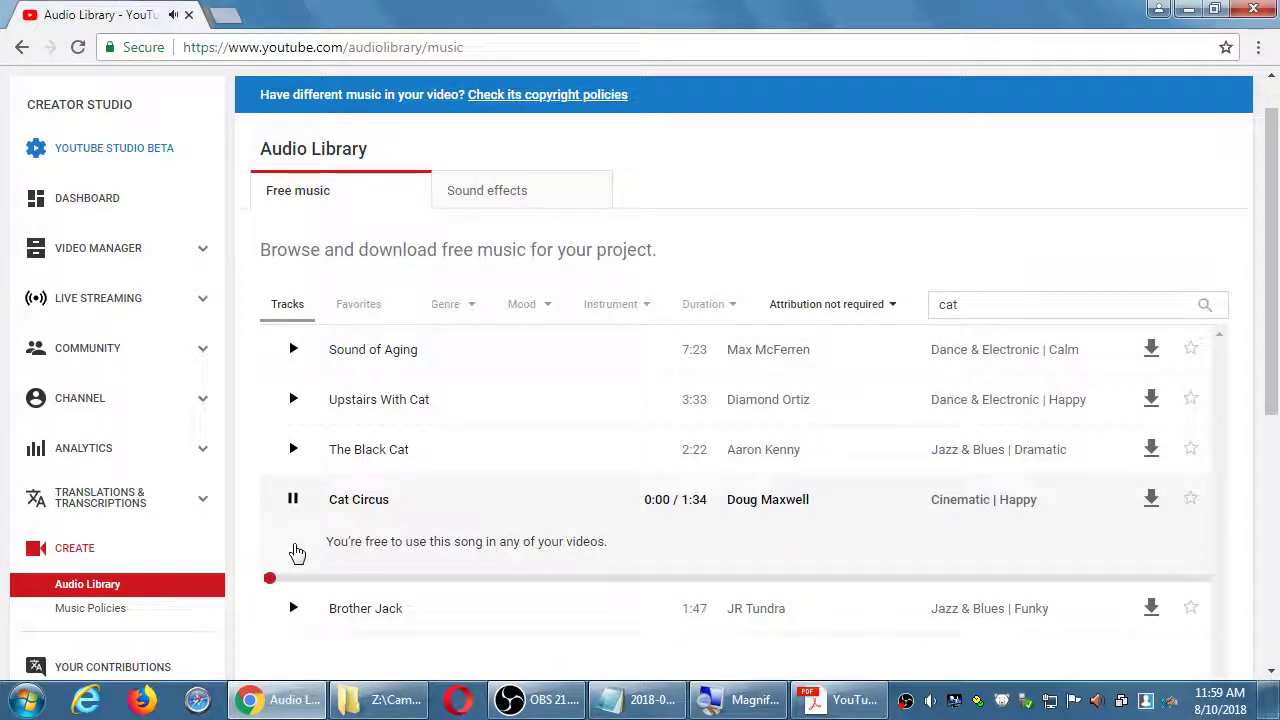
left_click(293, 505)
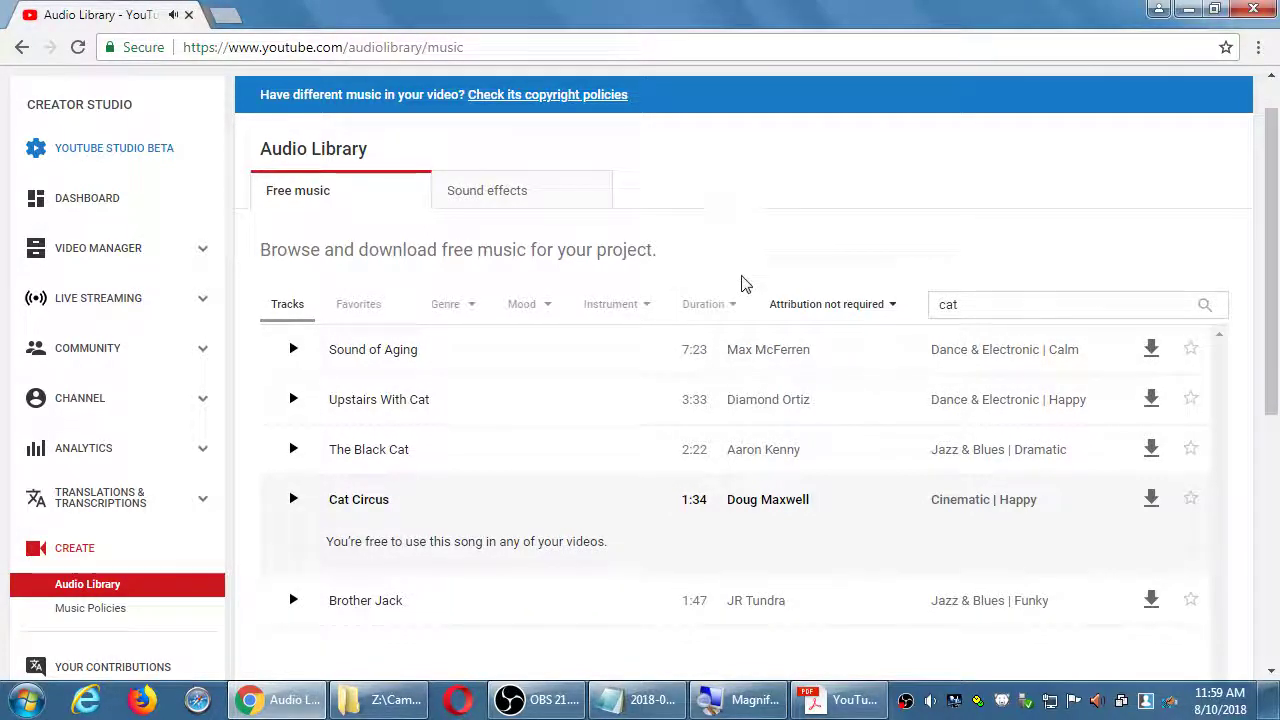
- Go to the Music Policies directory and check the usage and cover policy for Gangnam Style, collapsing its details again
left_click(114, 614)
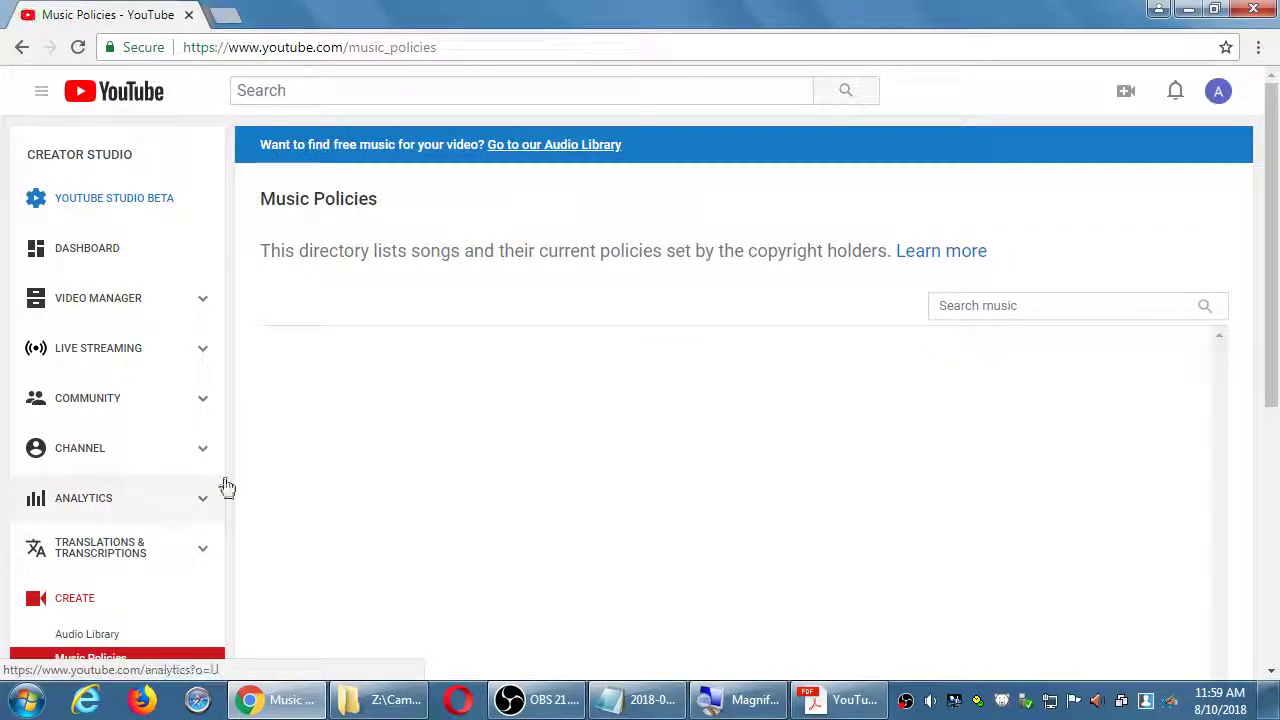
scroll(500, 277, "down", 1)
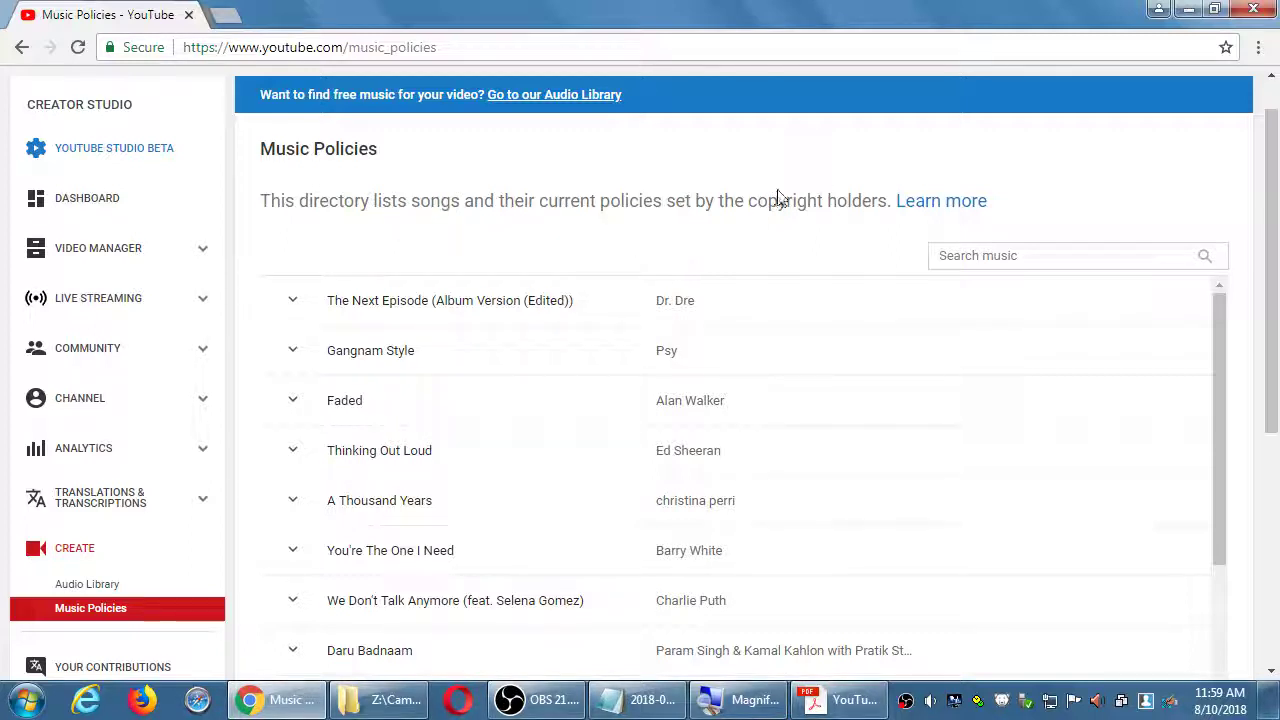
left_click(294, 355)
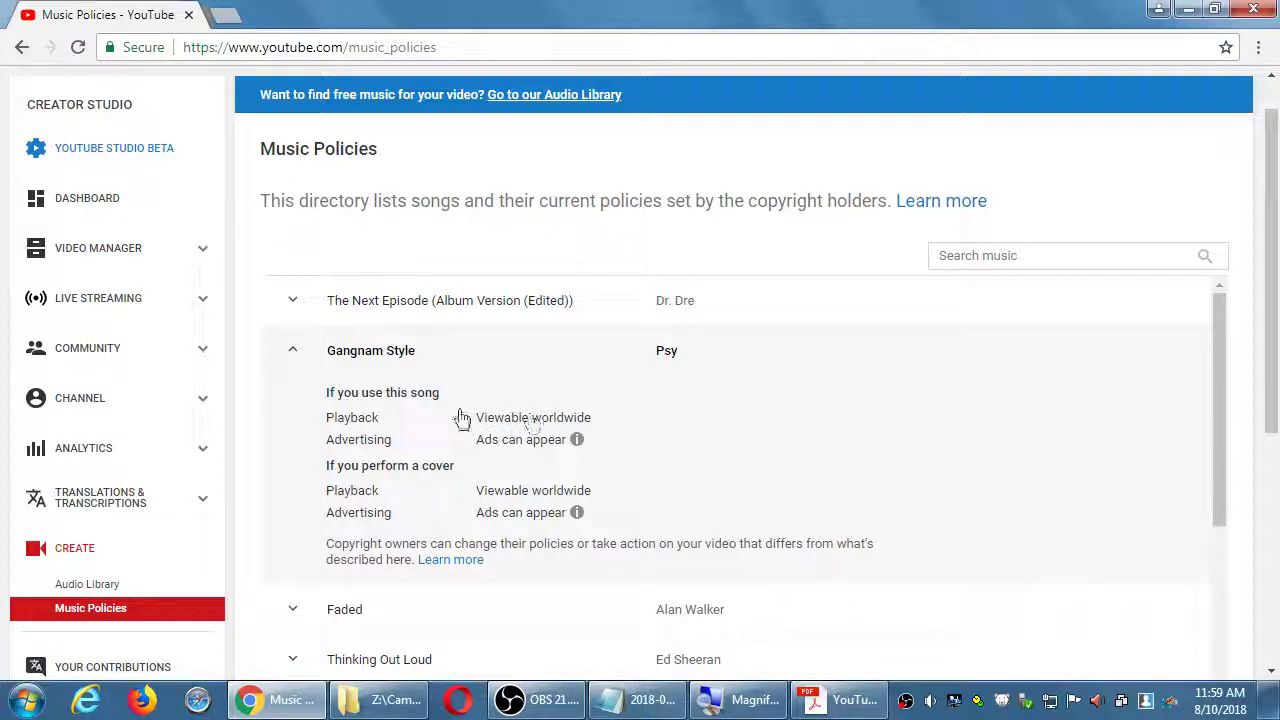
left_click(295, 358)
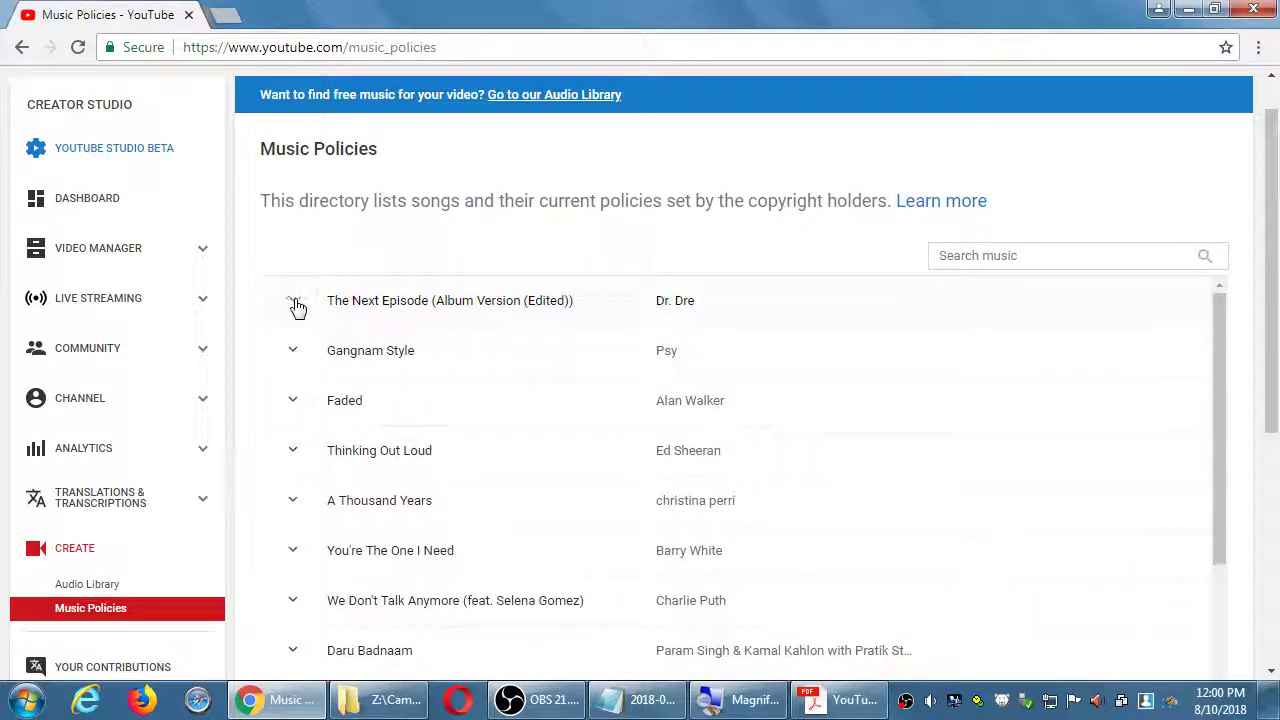
- Compare the copyright policy of The Next Episode with the playback and advertising terms of Gangnam Style
left_click(293, 304)
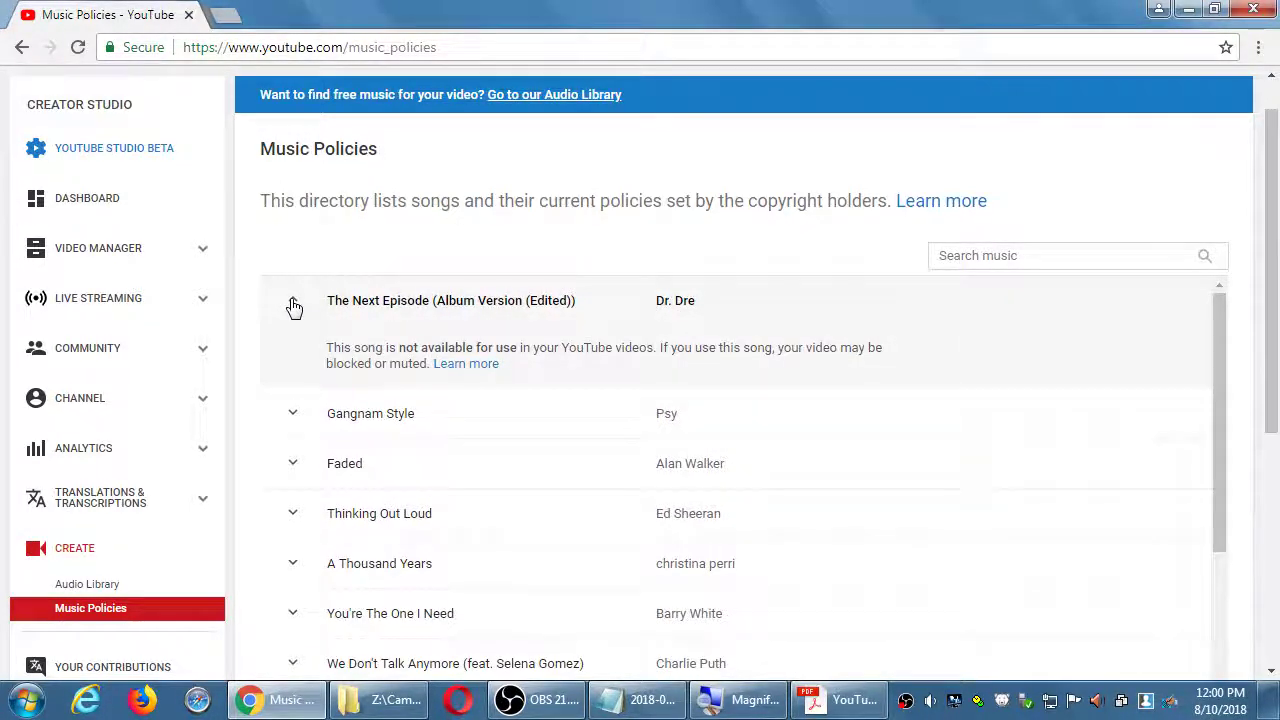
left_click(293, 304)
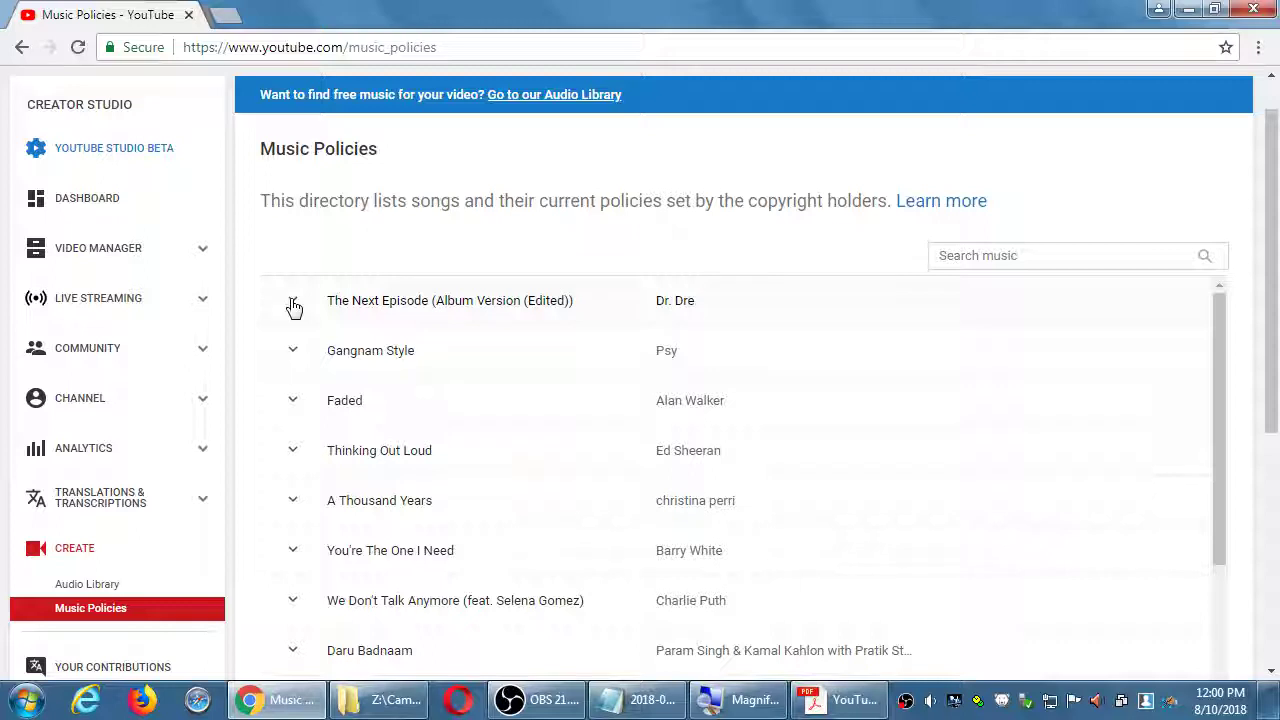
left_click(293, 355)
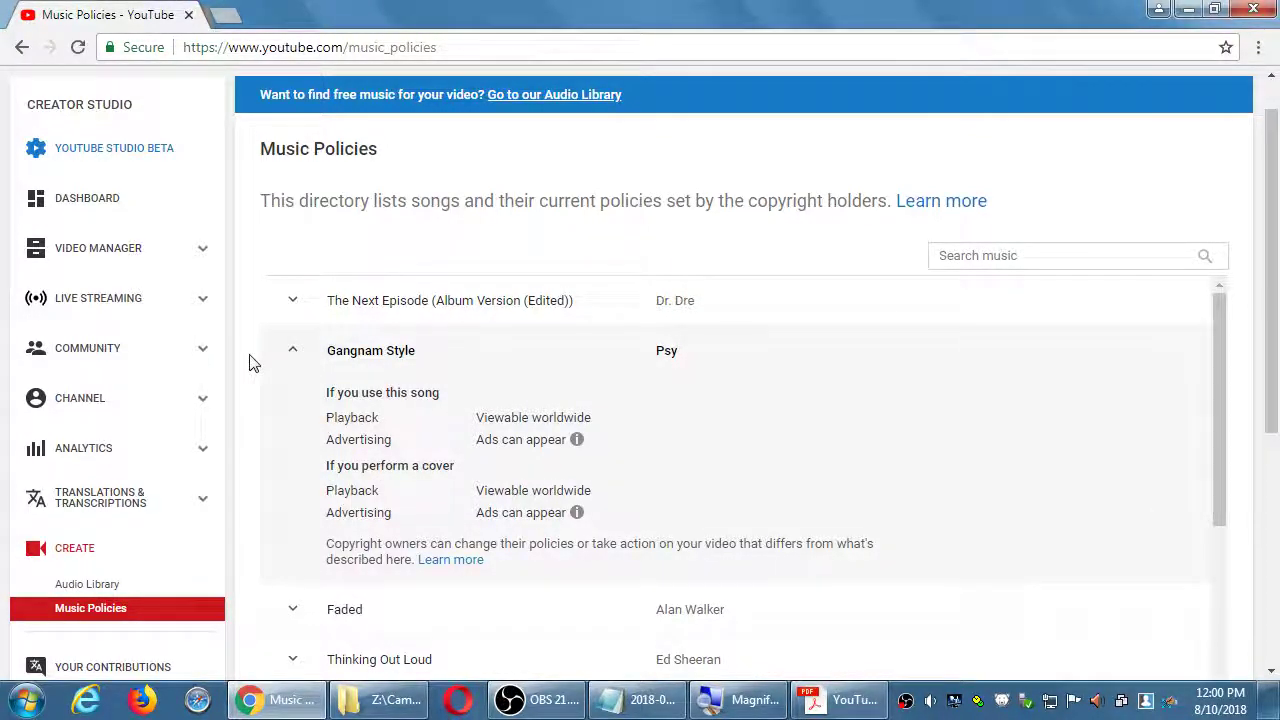
scroll(253, 363, "down", 2)
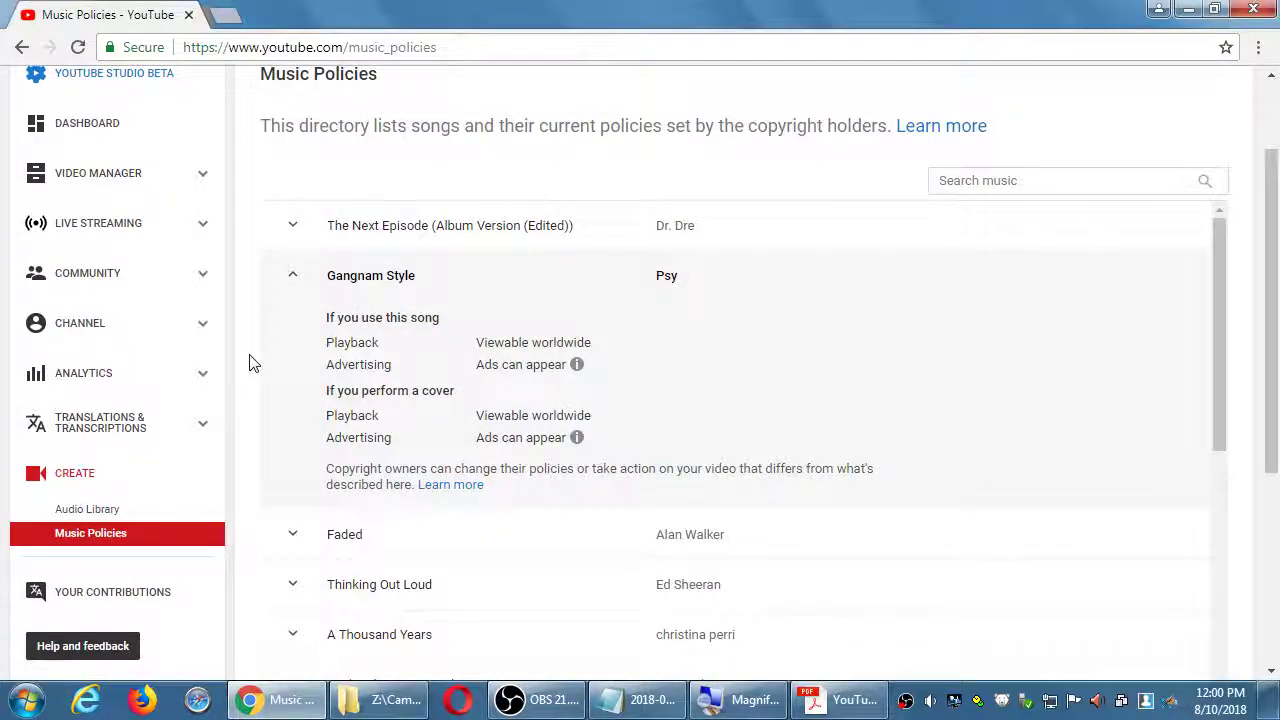
scroll(253, 363, "down", 1)
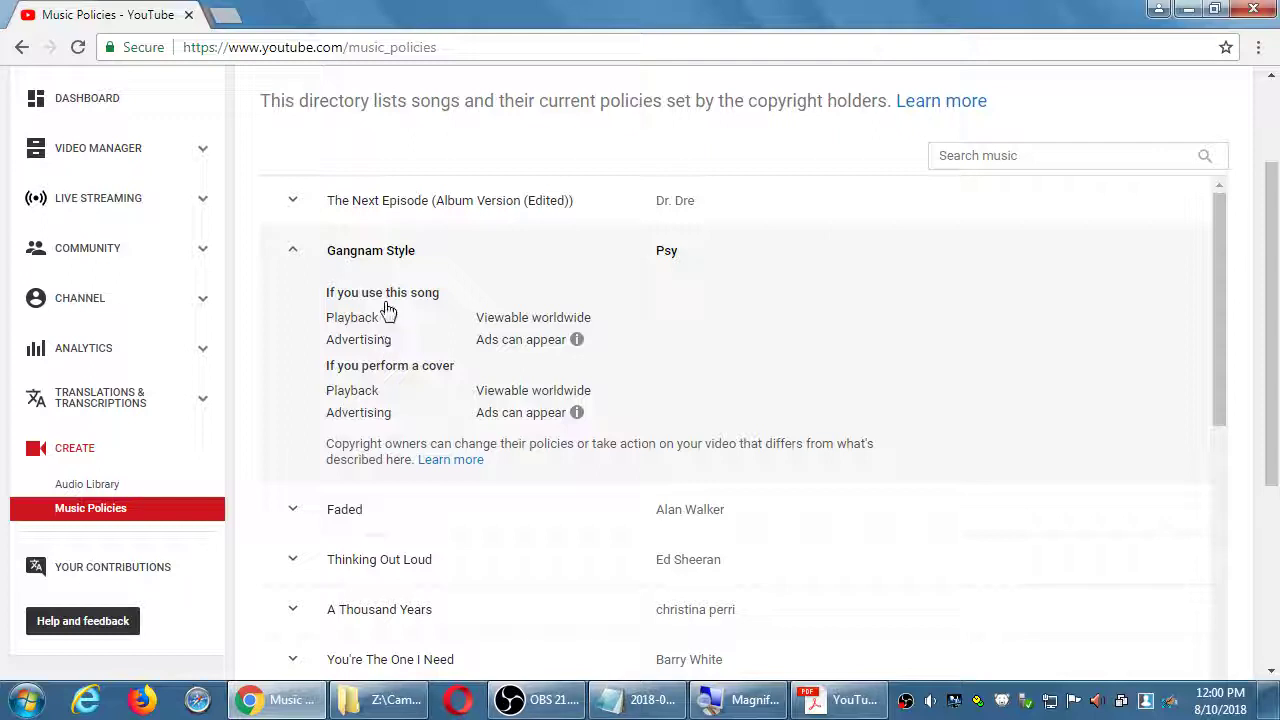
- Expand the policy details of The Next Episode again and read its usage restriction
left_click(330, 203)
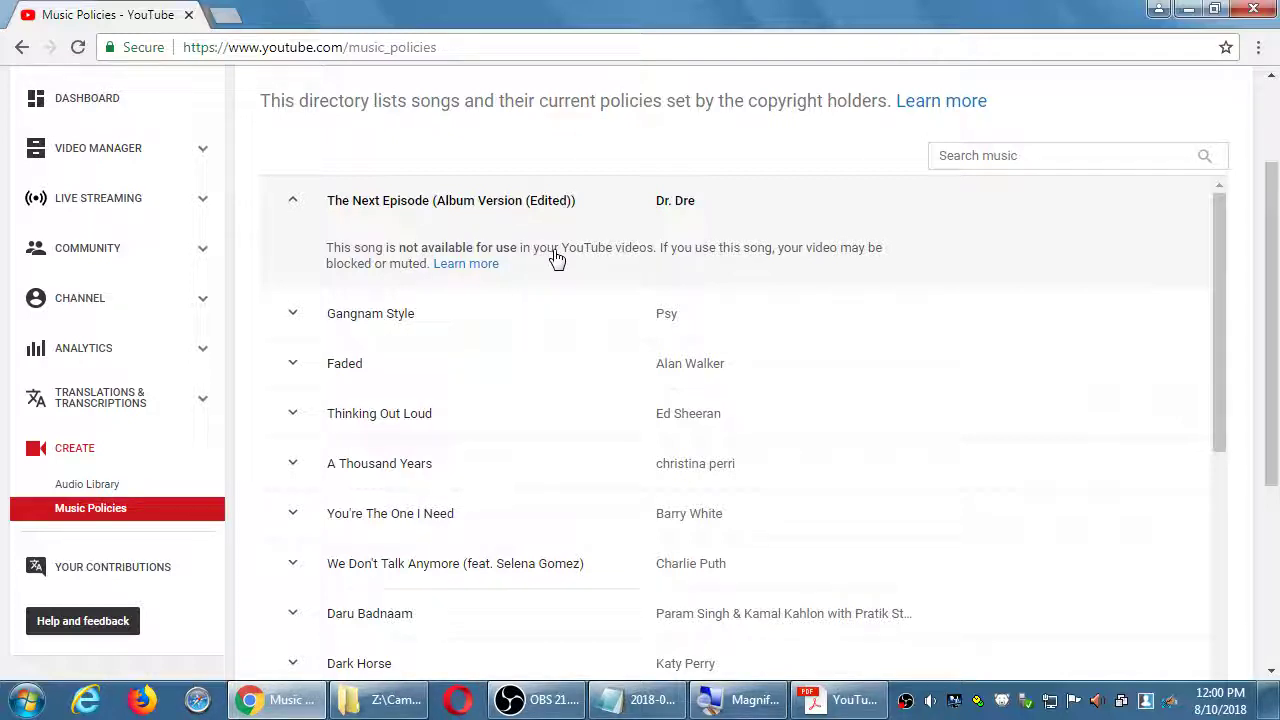
scroll(760, 274, "up", 1)
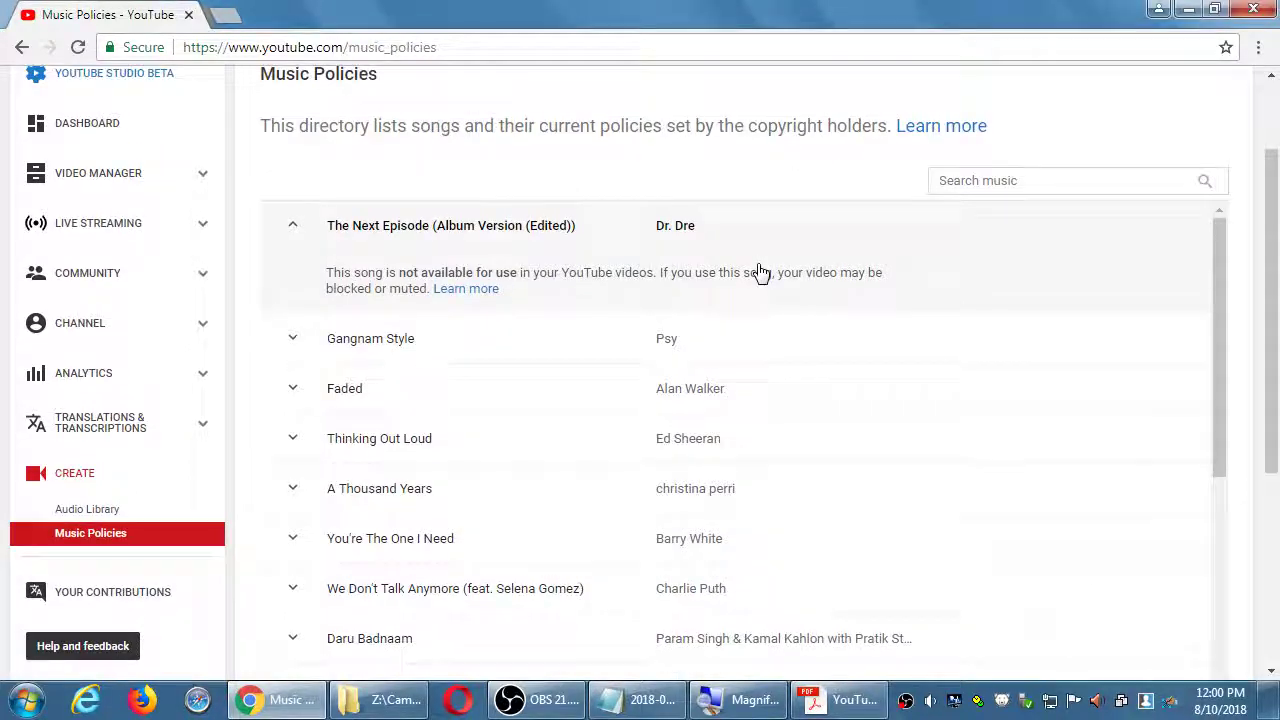
scroll(690, 249, "up", 1)
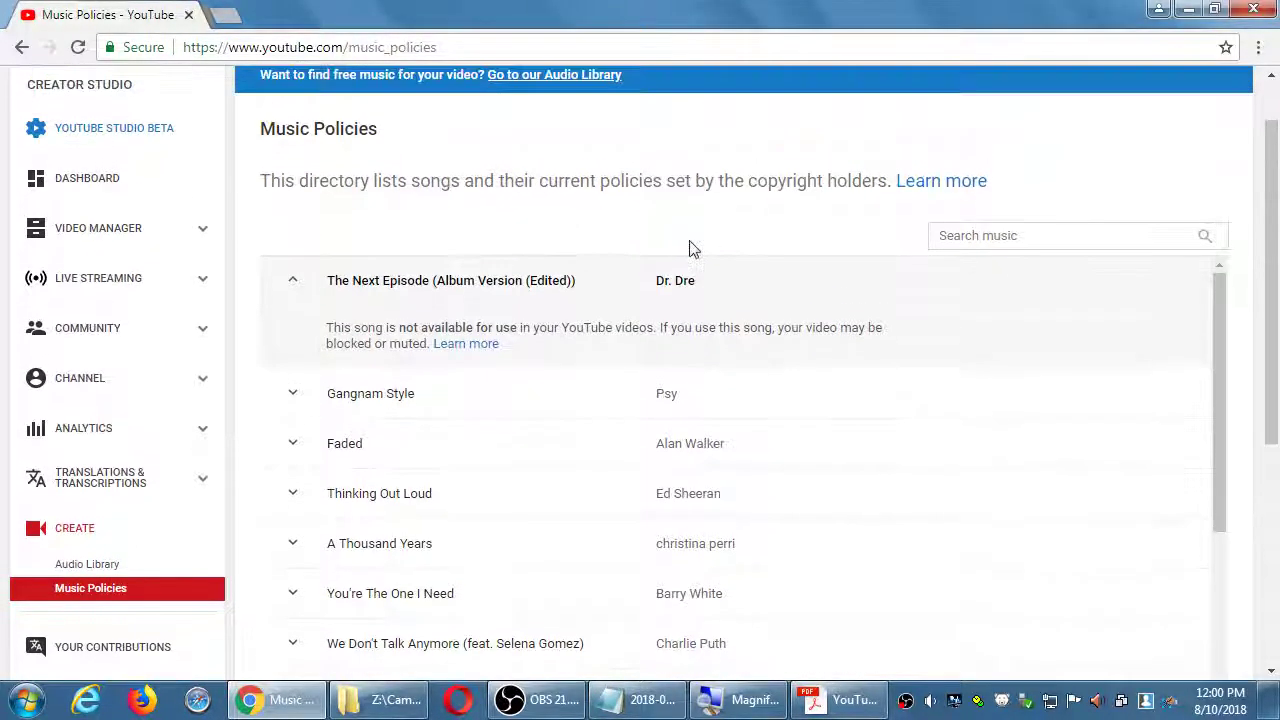
- Review the song and cover policies for Thinking Out Loud and browse the songs listed below it
left_click(474, 505)
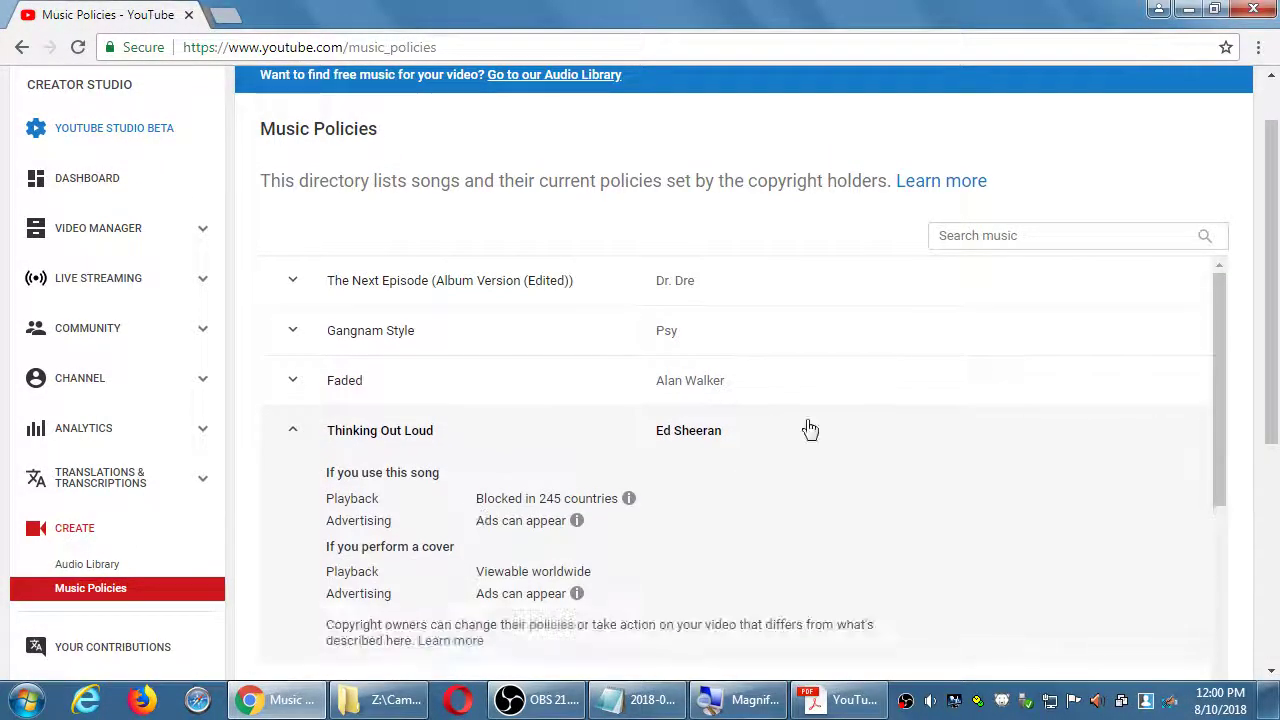
scroll(791, 465, "down", 1)
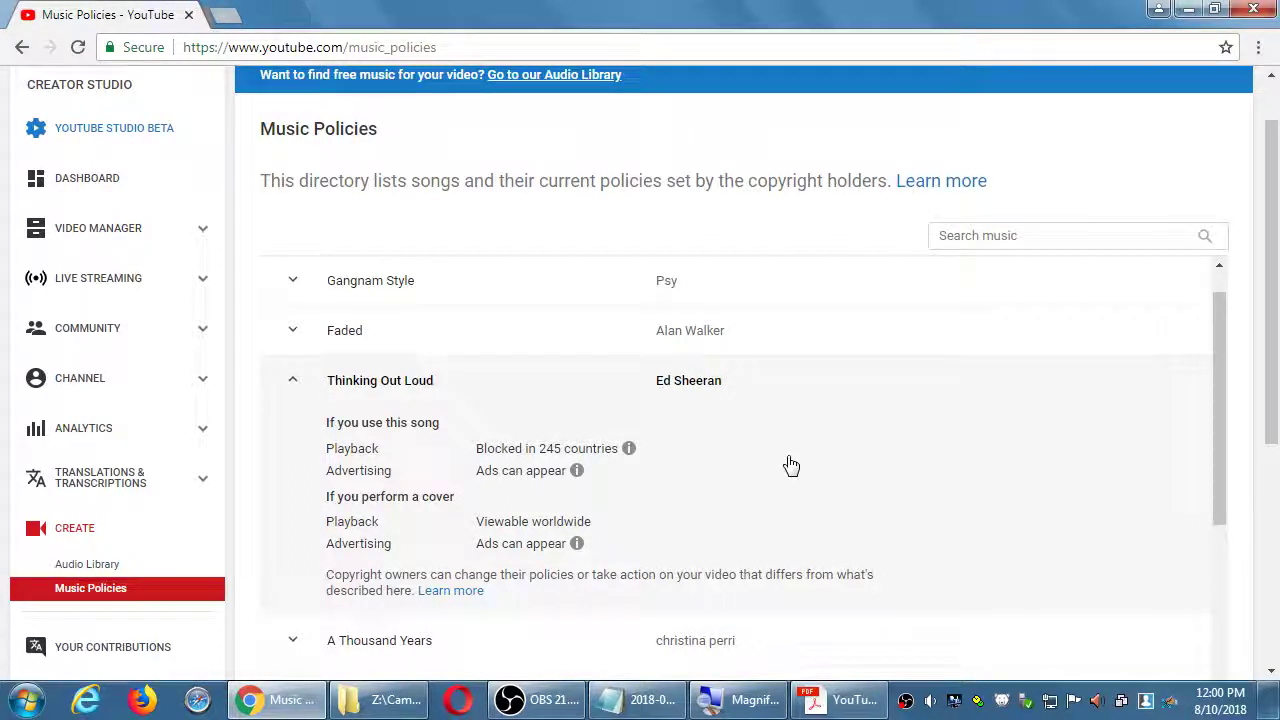
scroll(791, 465, "down", 2)
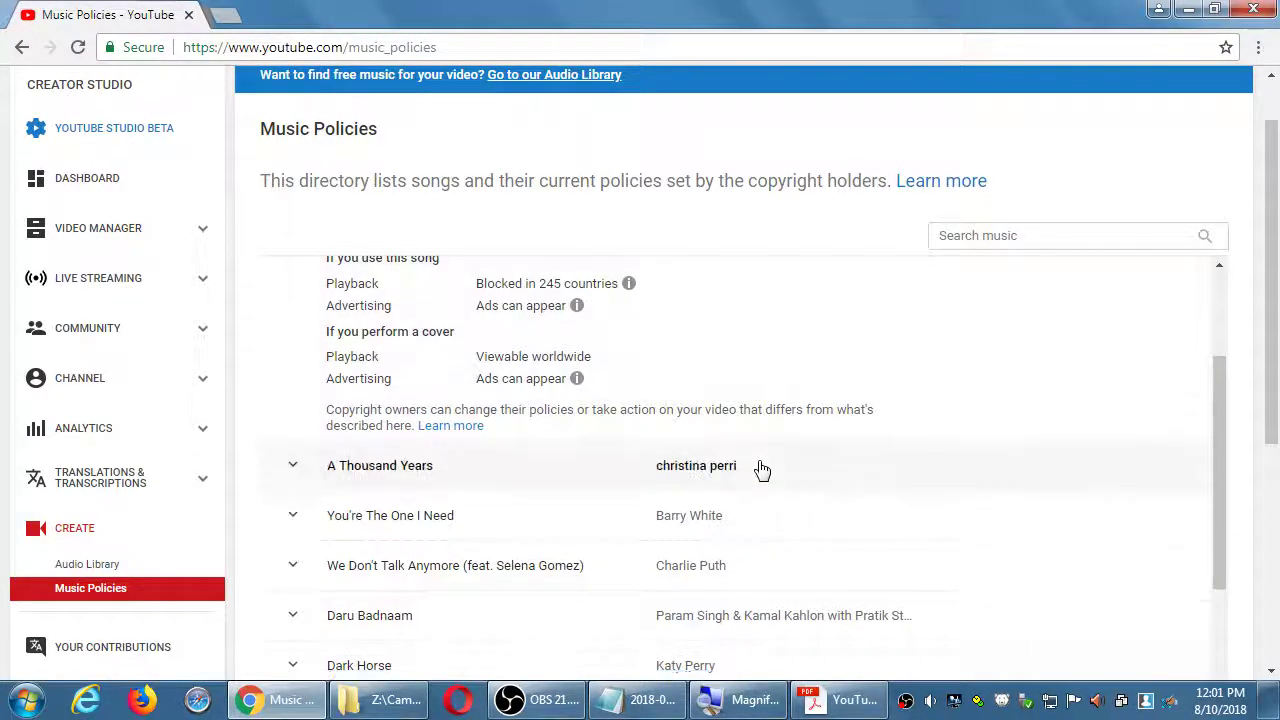
- Check the usage policies of A Thousand Years and You're The One I Need in the directory
left_click(762, 466)
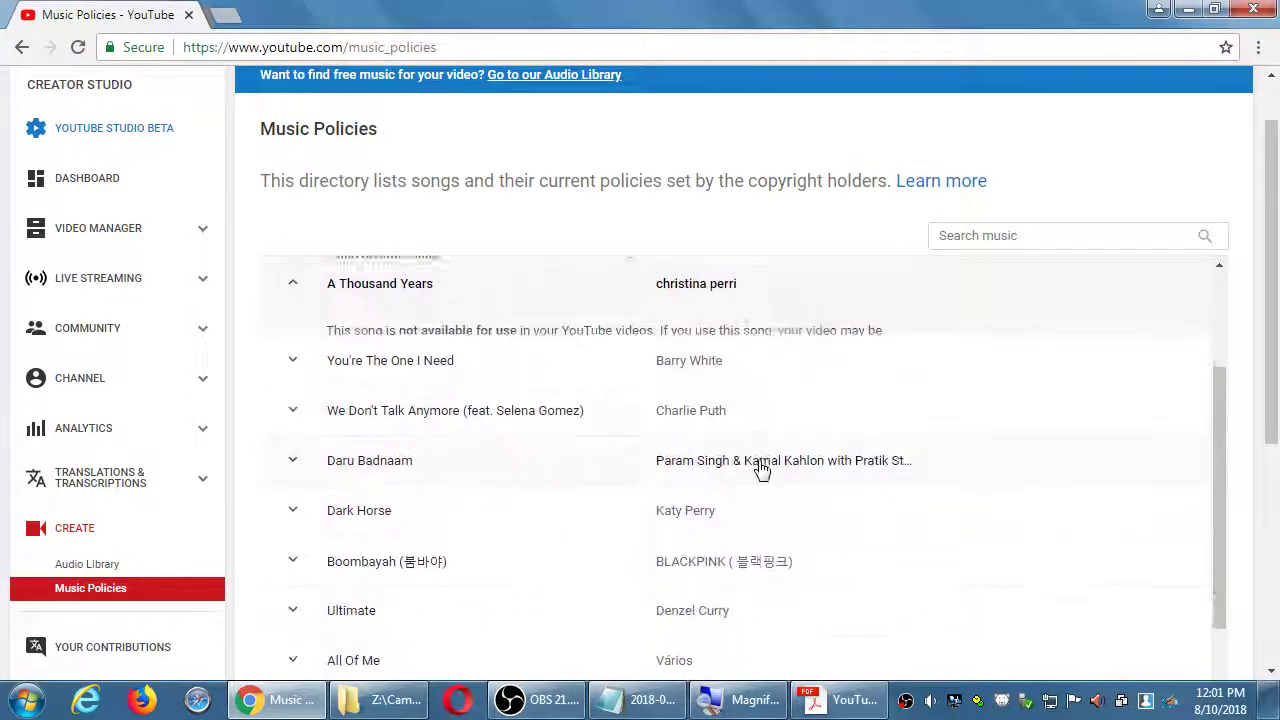
left_click(711, 377)
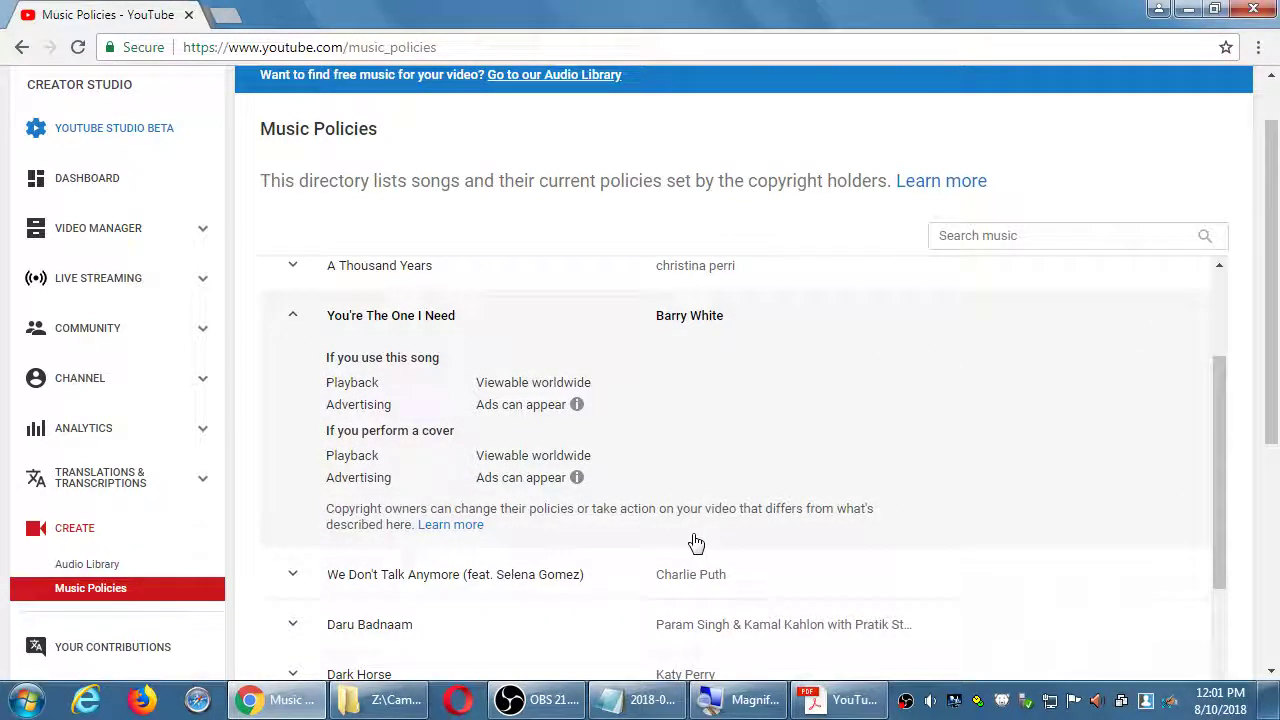
scroll(690, 543, "up", 1)
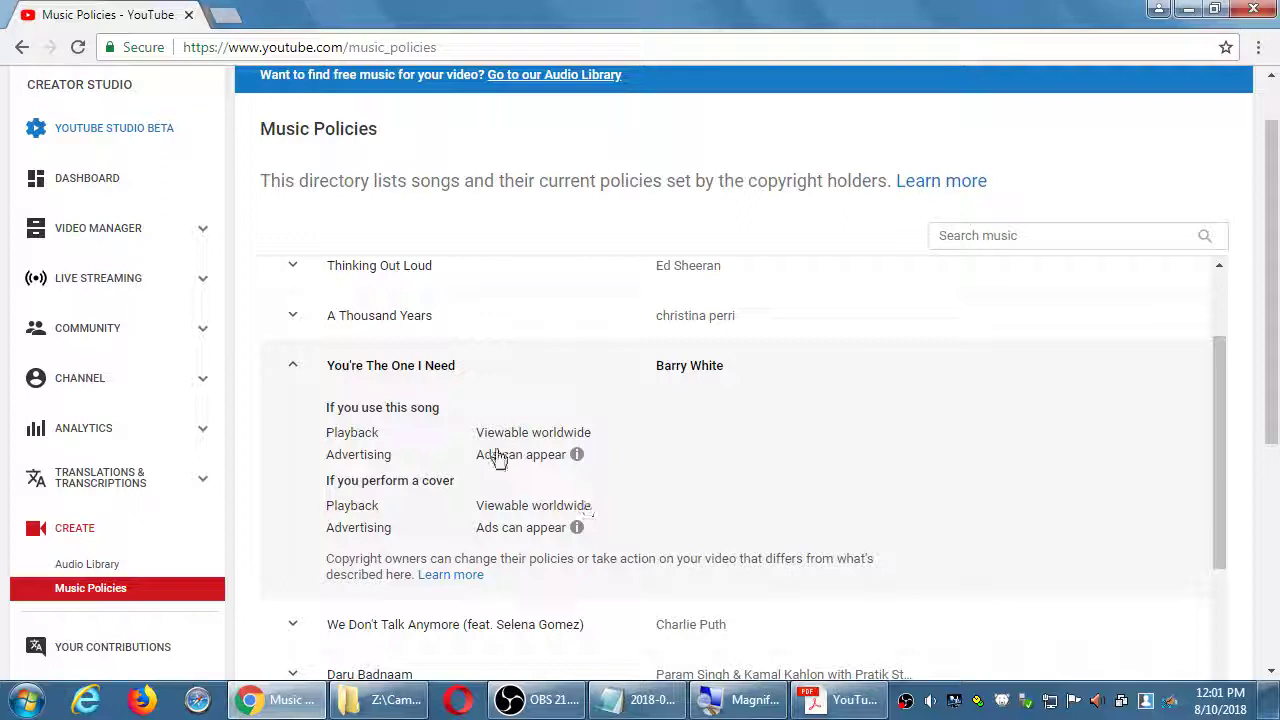
scroll(442, 352, "up", 1)
- Reopen the policy of Thinking Out Loud, inspect its list of blocked countries, and collapse the song's details
left_click(423, 297)
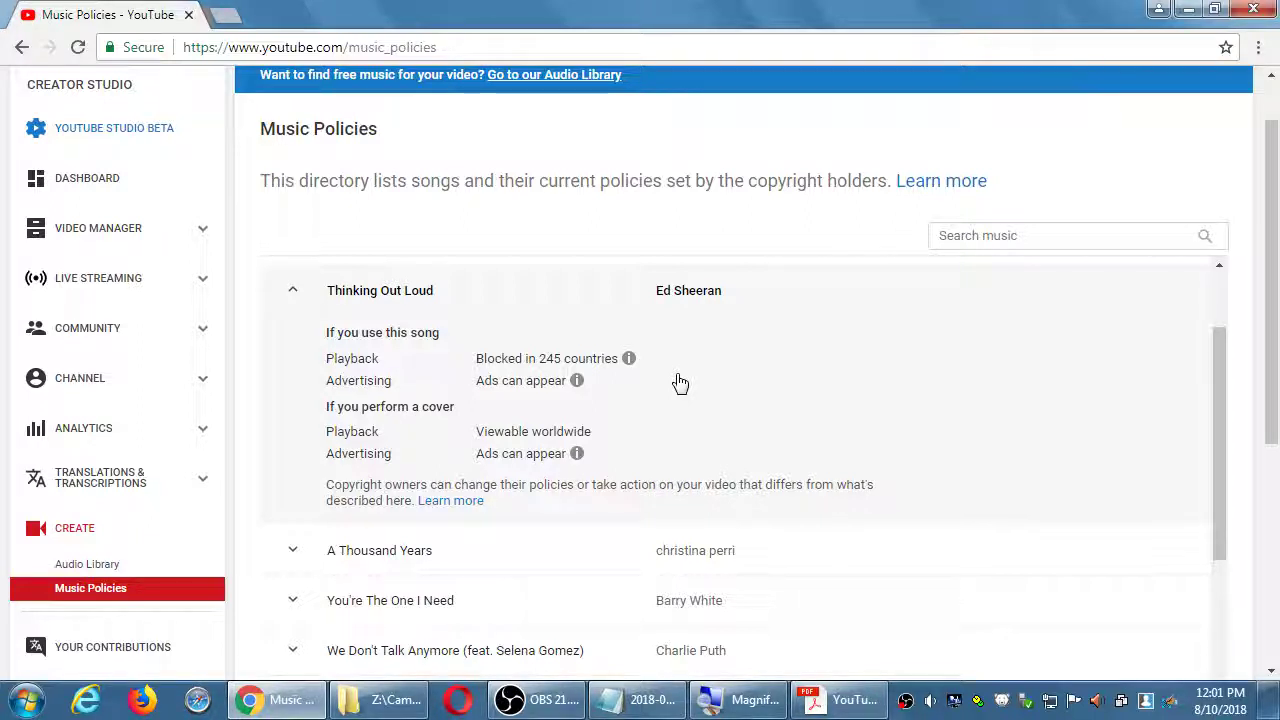
left_click(629, 359)
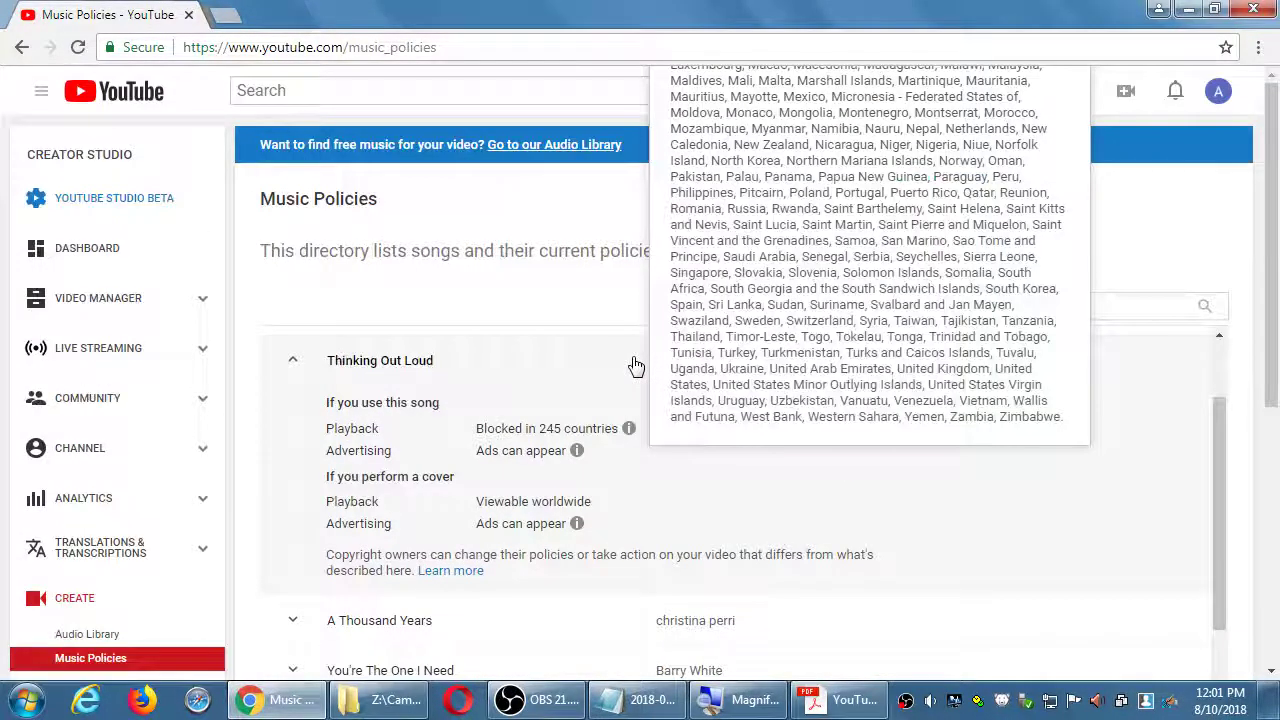
scroll(636, 365, "up", 2)
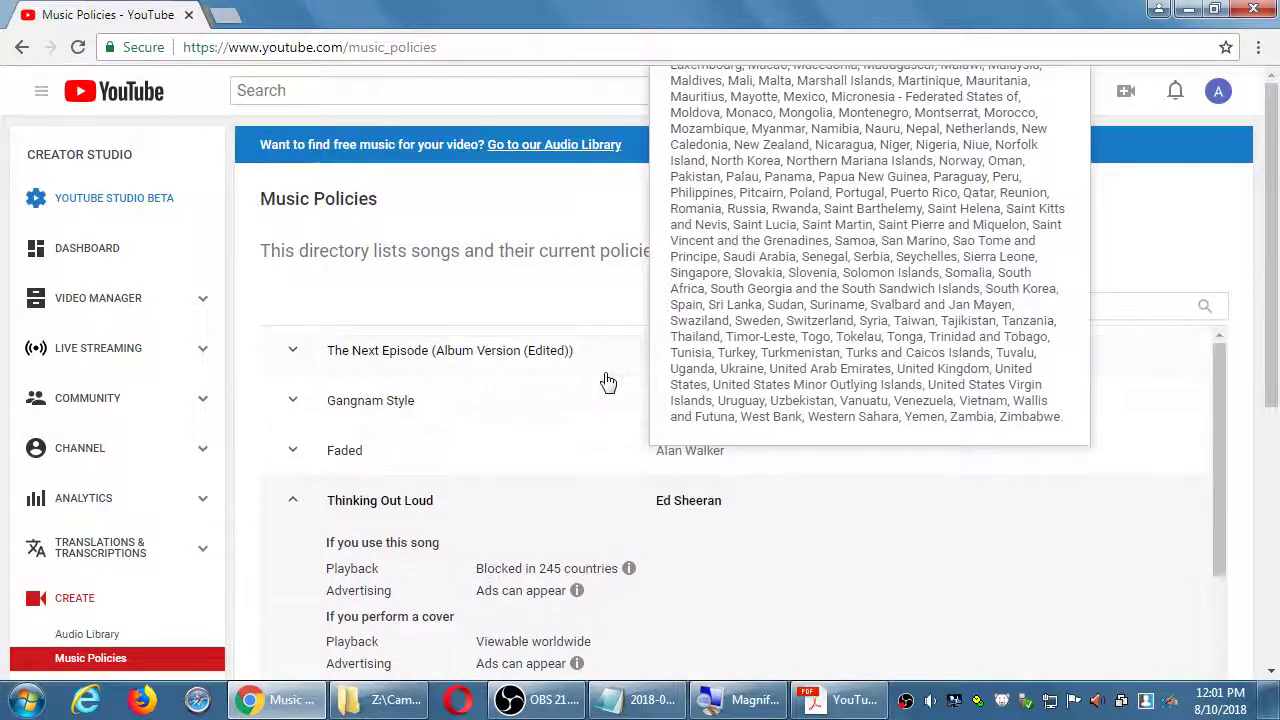
double_click(722, 130)
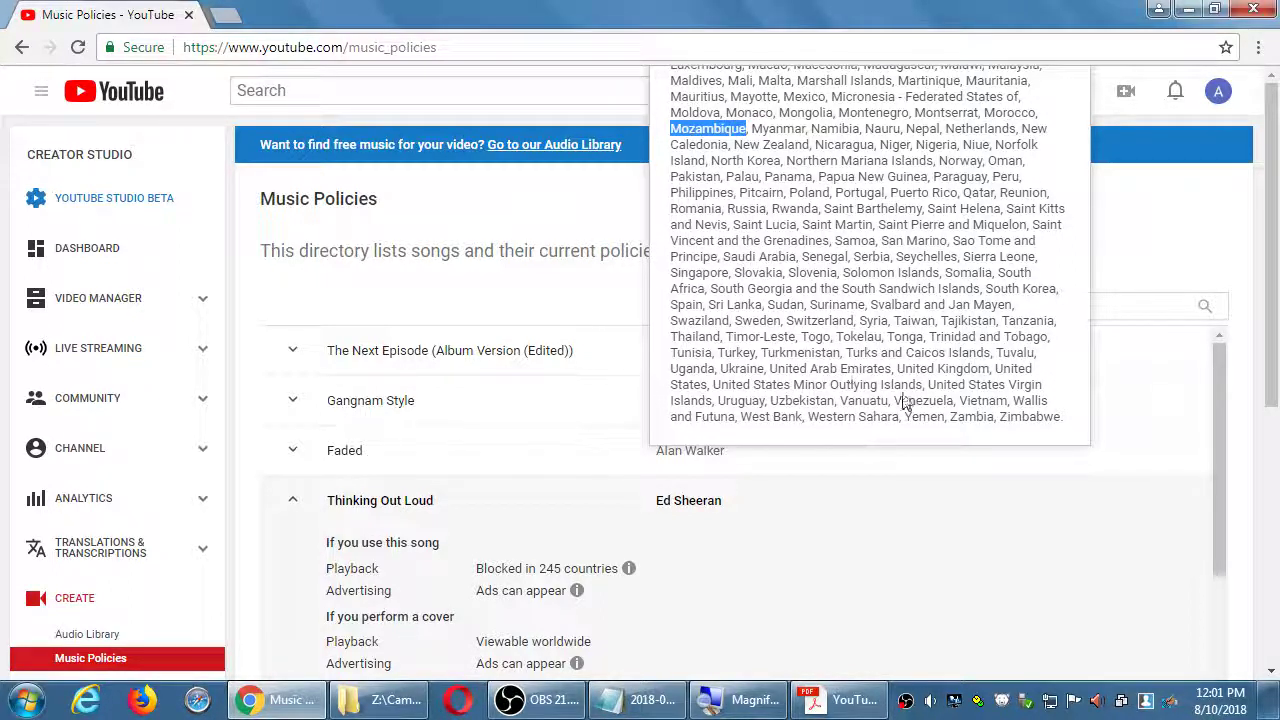
left_click_drag(928, 384, 1026, 384)
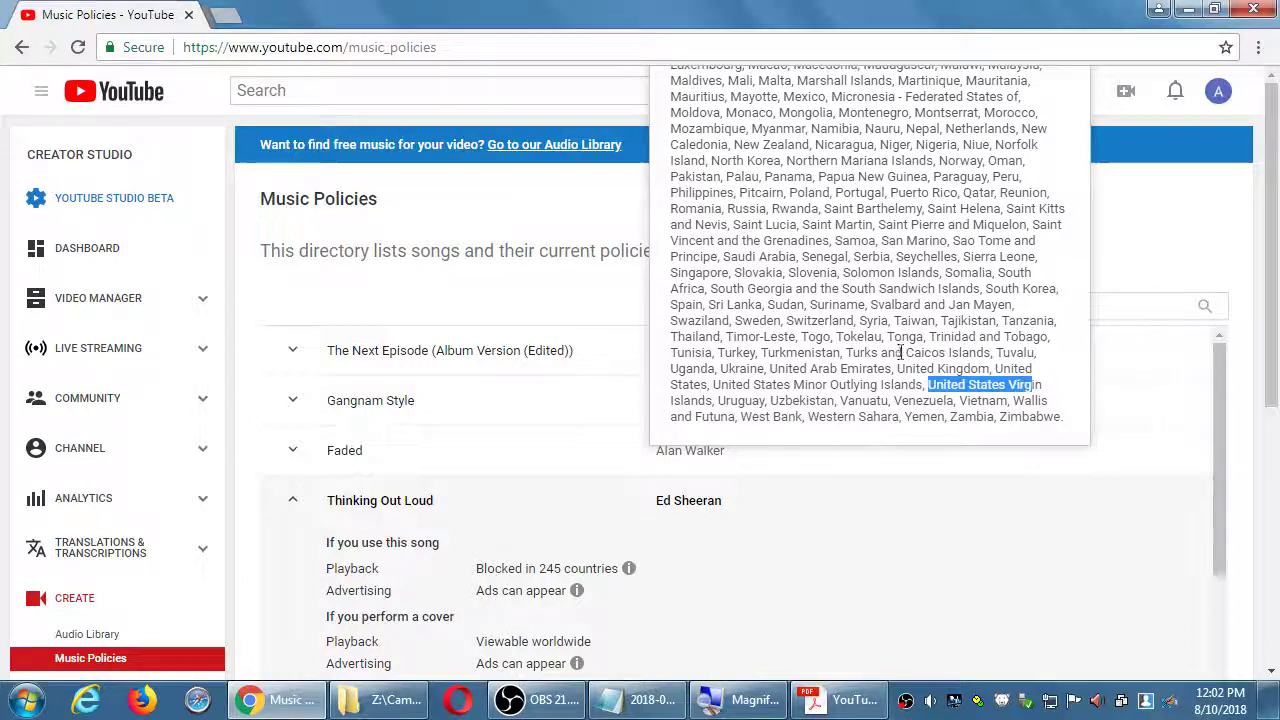
left_click(428, 508)
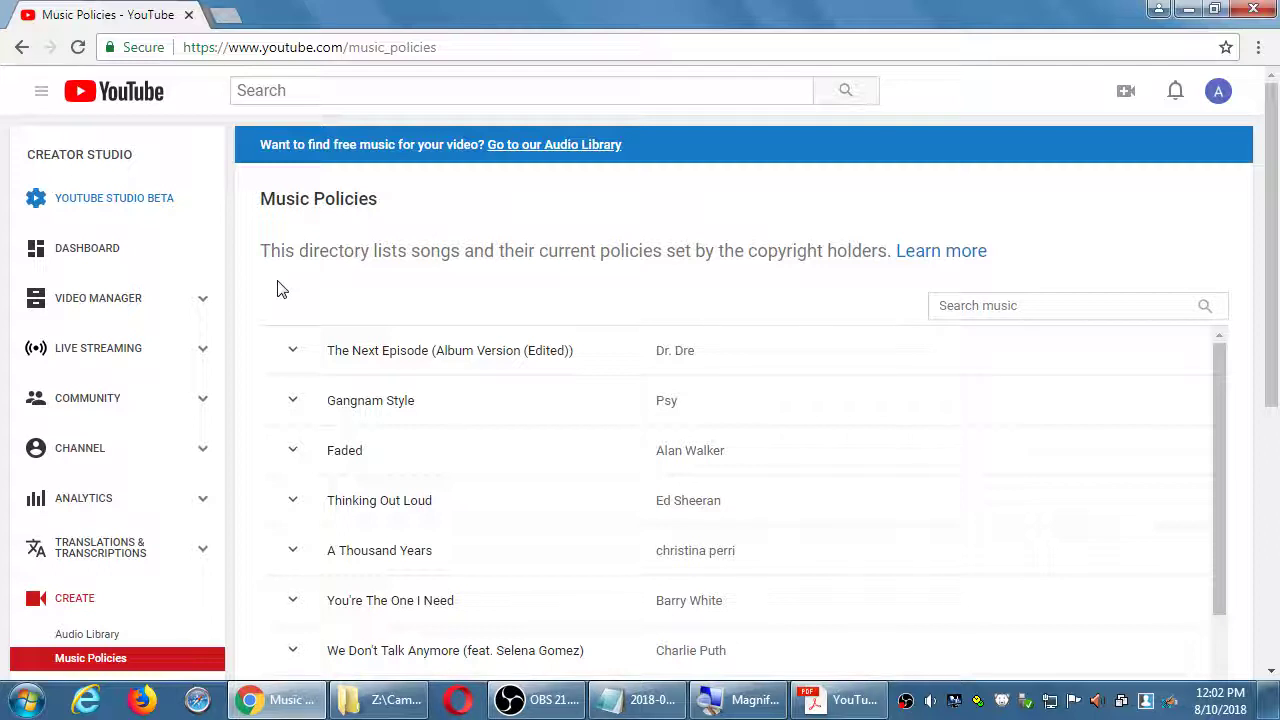
- Search the music directory for "i wanna hold your hand" and expand the policy of The Beatles' version
left_click(976, 309)
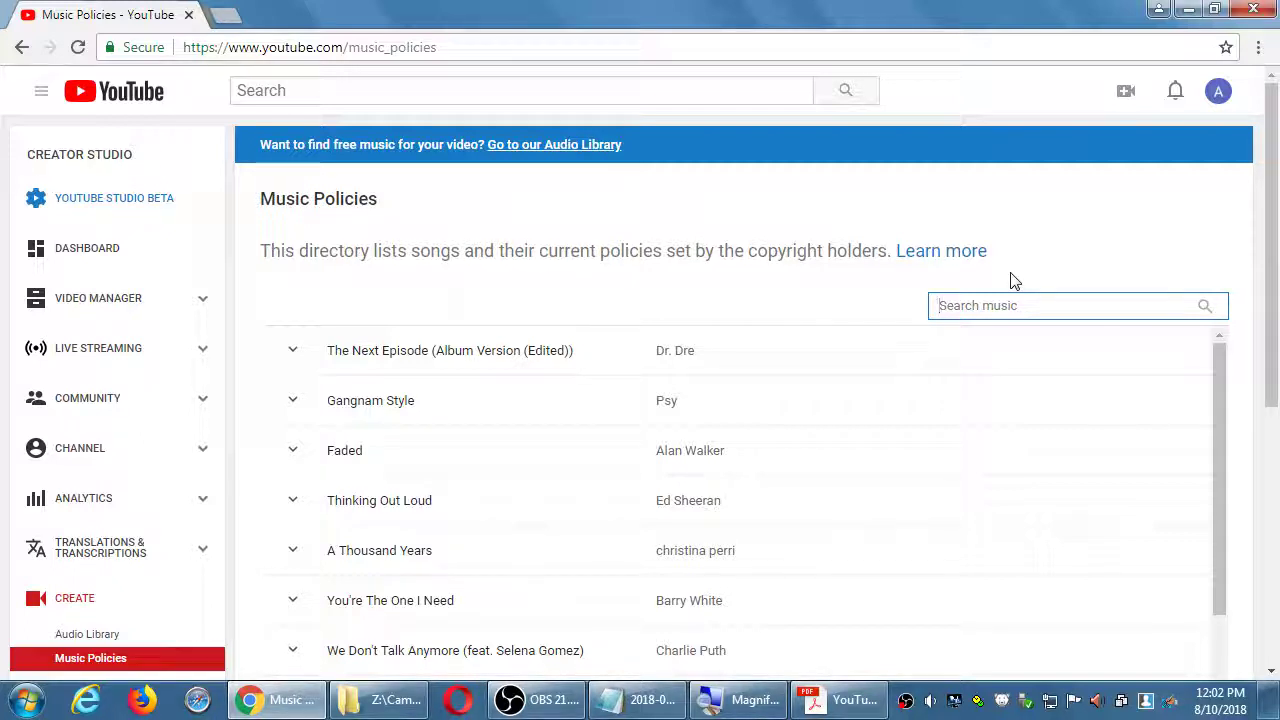
type("i wanna hold your ")
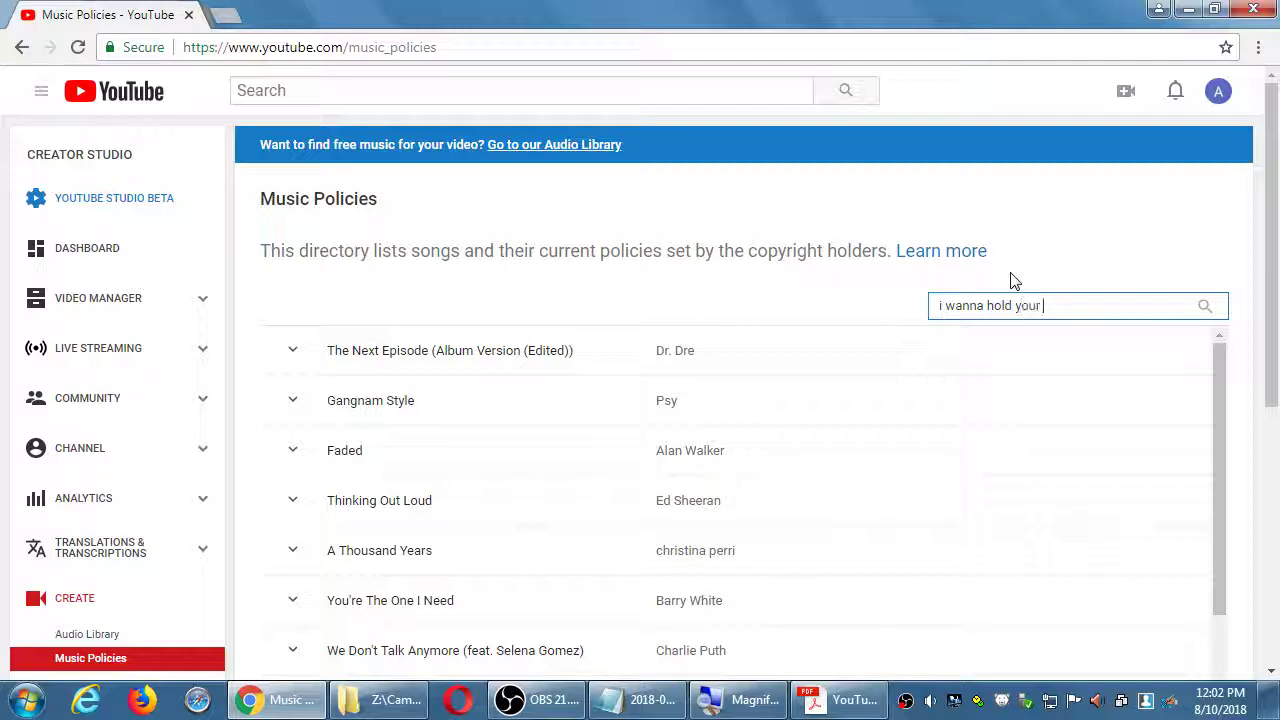
type("hyand")
key("BackSpace")
key("BackSpace")
type("and")
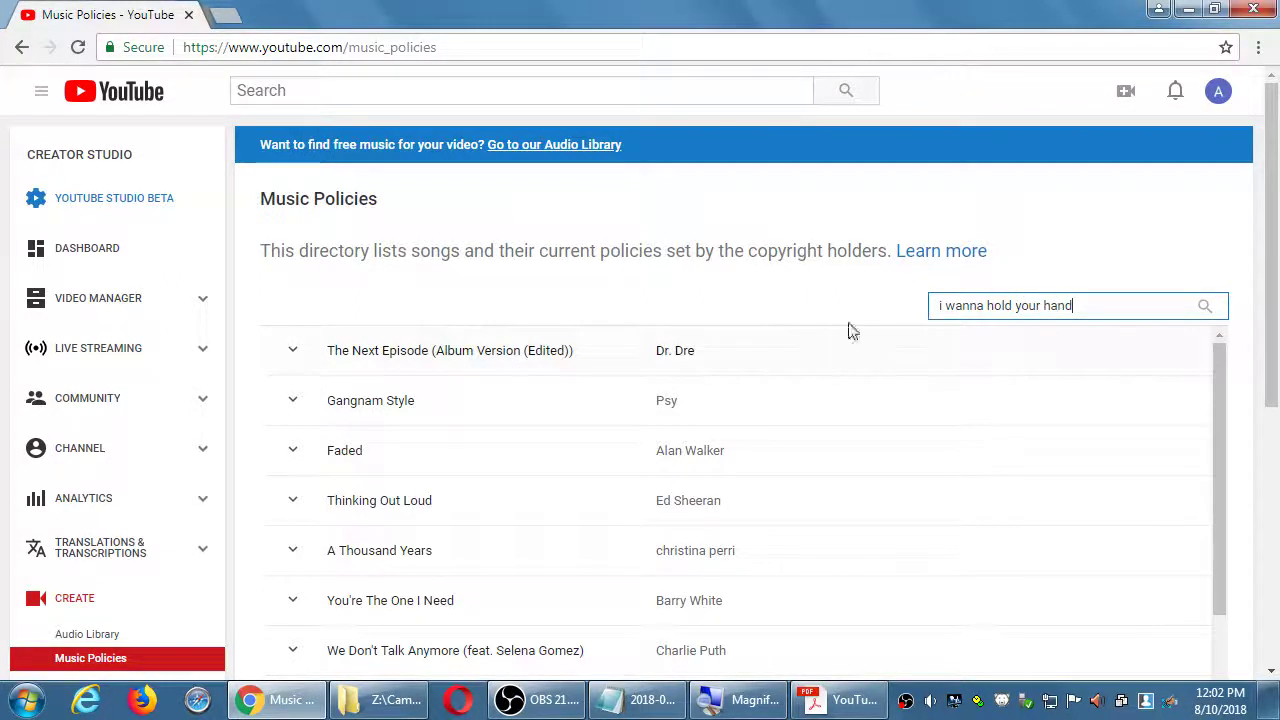
key("Return")
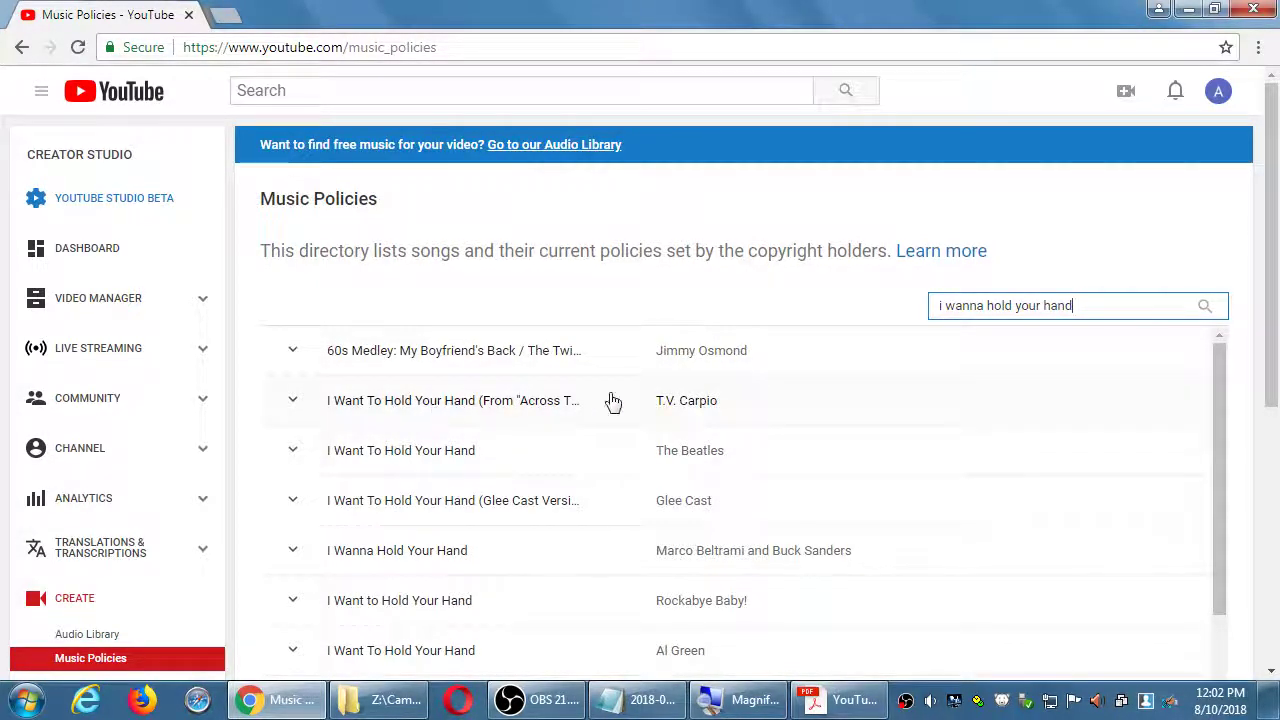
left_click(623, 466)
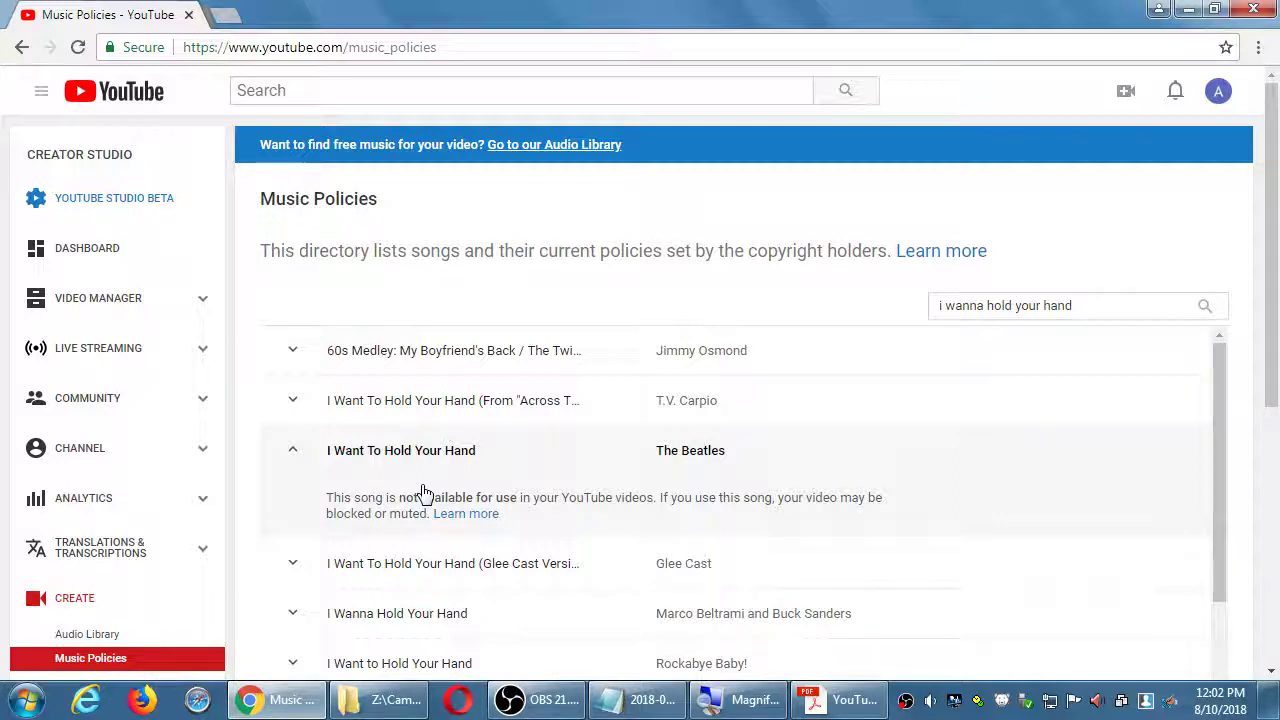
- Replace the music search term with "ramones" and run the search
left_click(1085, 306)
key("BackSpace")
key("BackSpace")
key("BackSpace")
key("BackSpace")
key("BackSpace")
key("BackSpace")
key("BackSpace")
key("BackSpace")
key("BackSpace")
key("BackSpace")
key("BackSpace")
key("BackSpace")
key("BackSpace")
key("BackSpace")
key("BackSpace")
key("BackSpace")
key("BackSpace")
key("BackSpace")
key("BackSpace")
key("BackSpace")
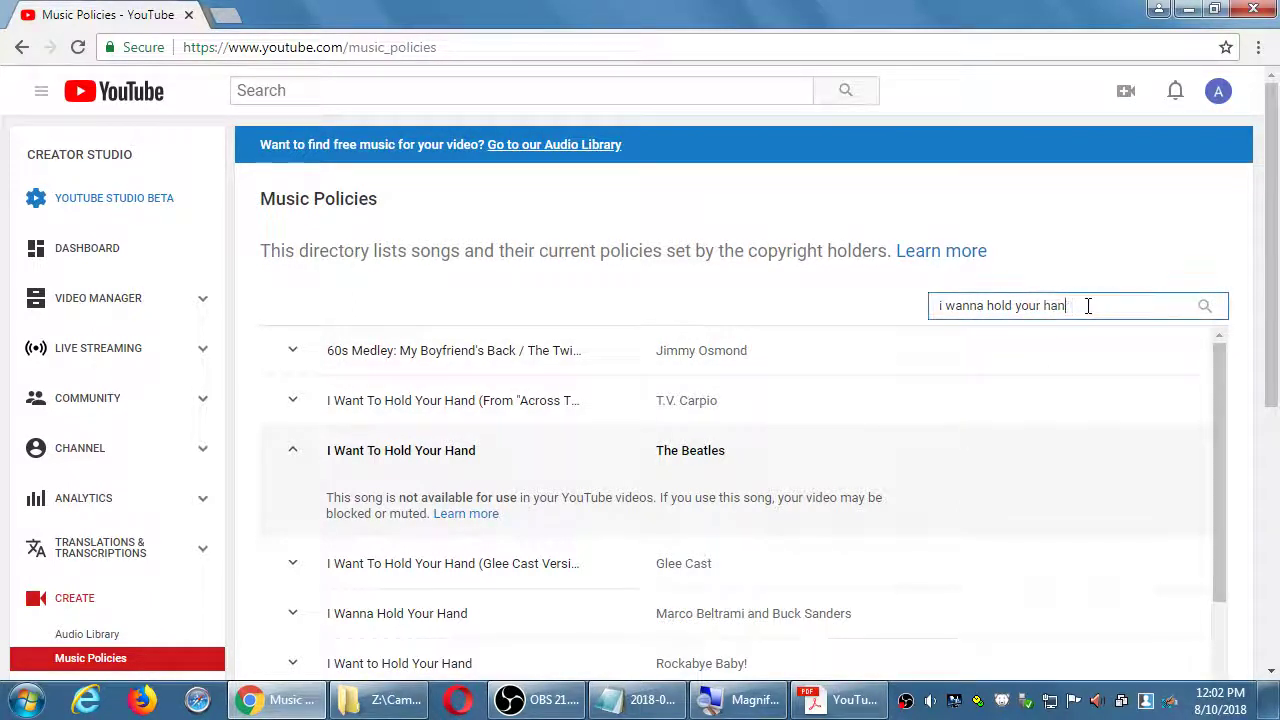
type("ramones")
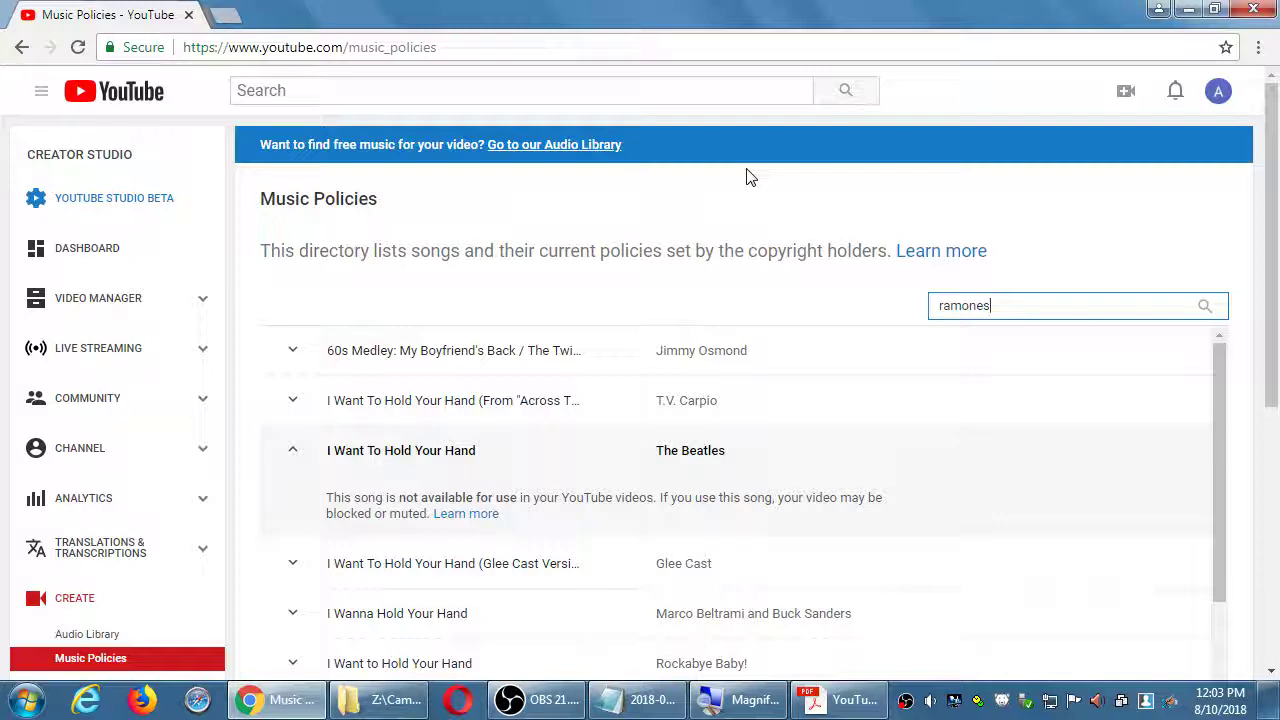
key("Return")
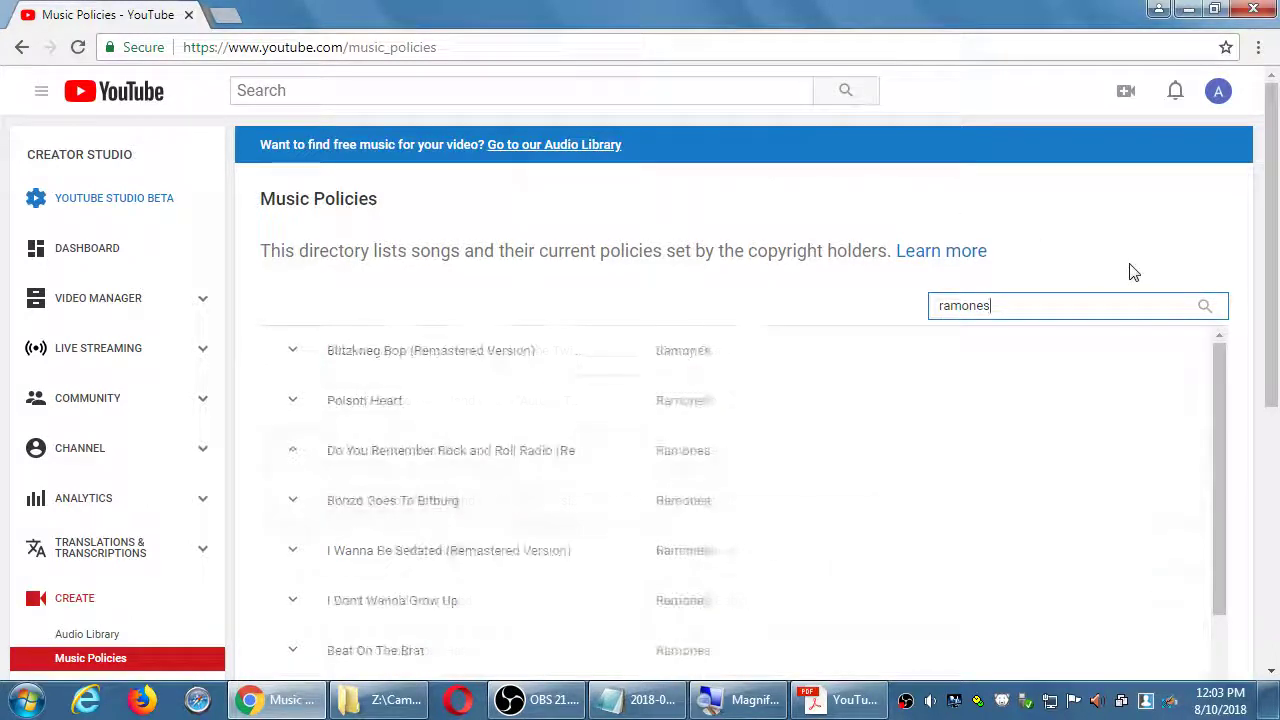
- Expand the policy of Blitzkrieg Bop and look for the United States in its list of blocked countries
left_click(337, 356)
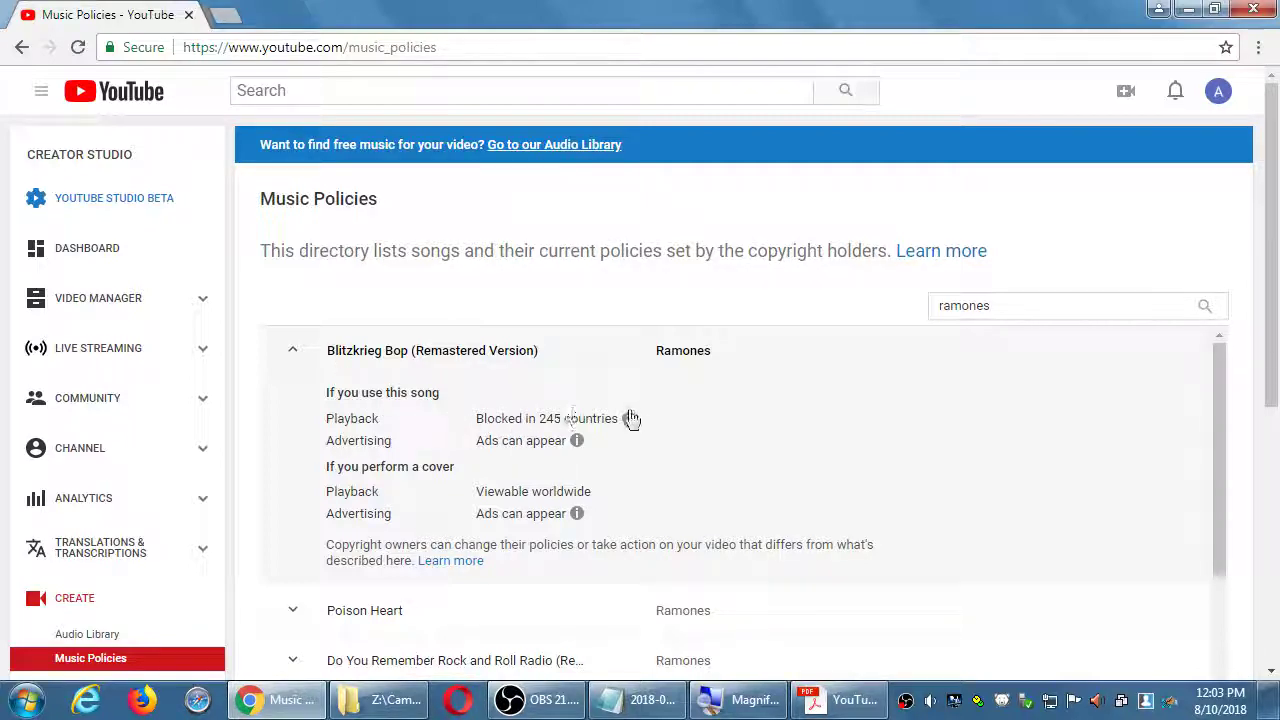
mouse_move(632, 428)
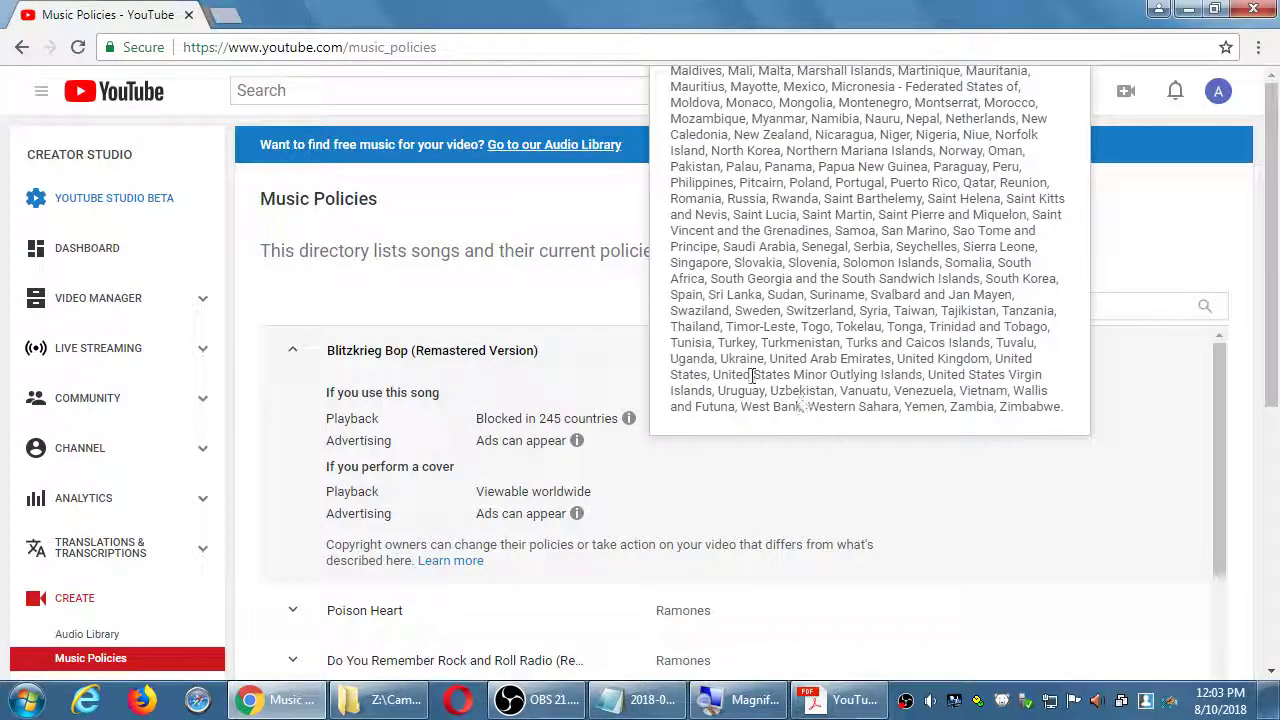
left_click_drag(727, 374, 808, 374)
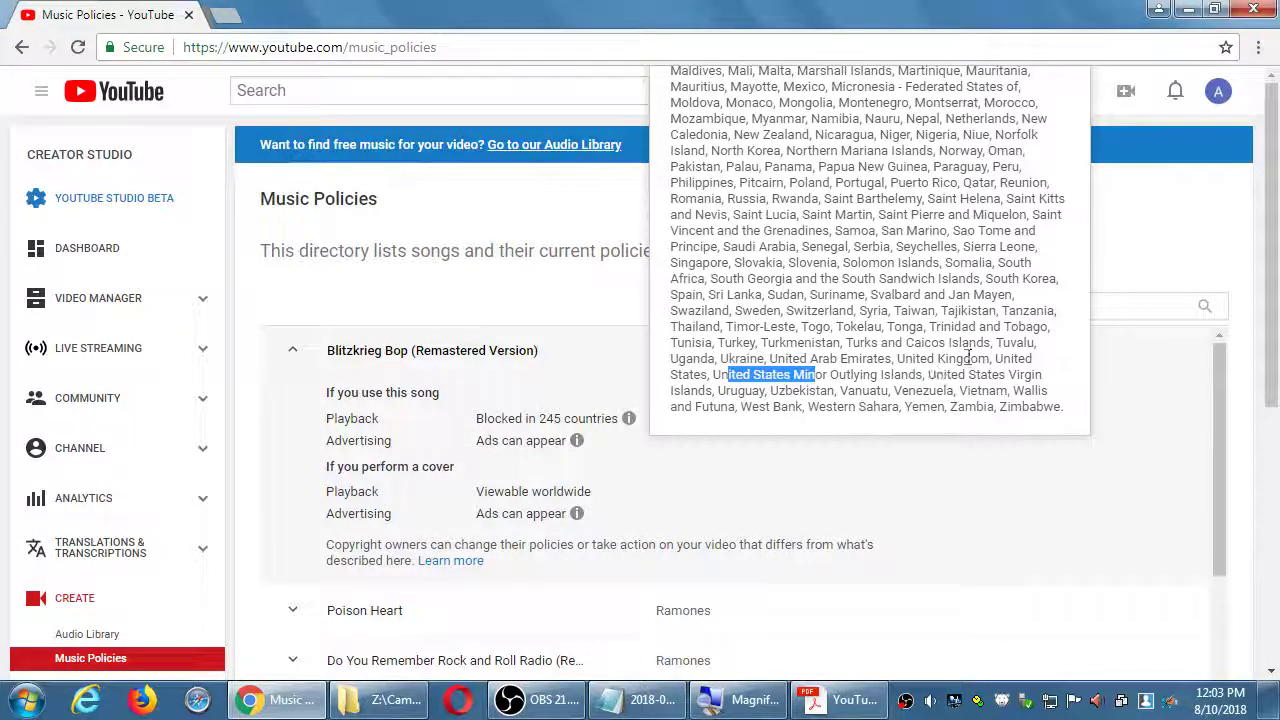
left_click_drag(997, 360, 714, 378)
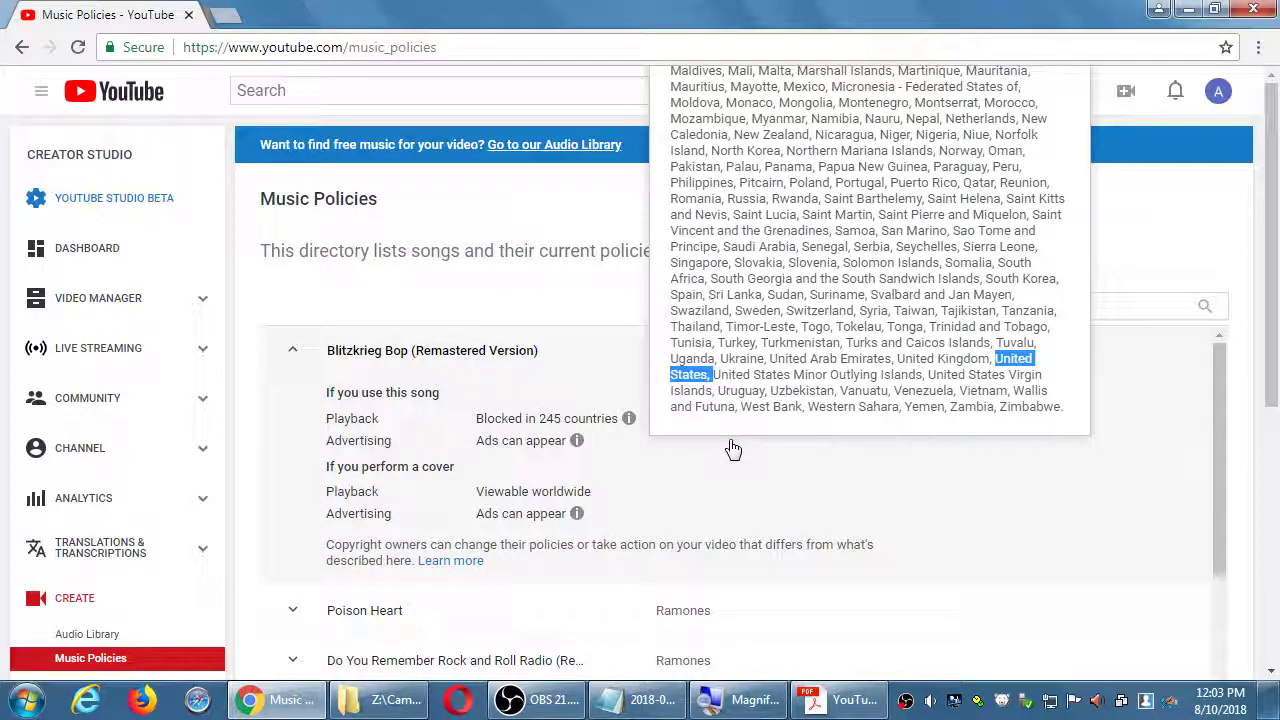
left_click(1097, 266)
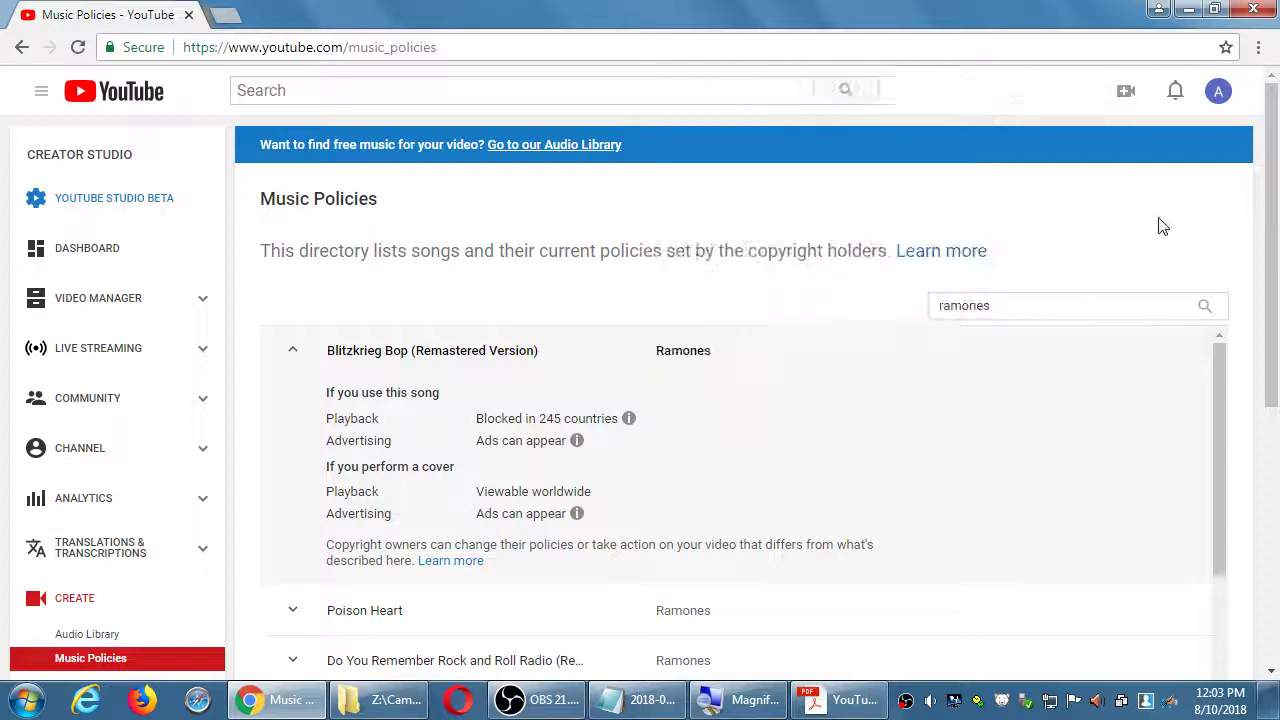
- Search the music directory for "elton john" and expand the policy of Sacrifice
double_click(1045, 307)
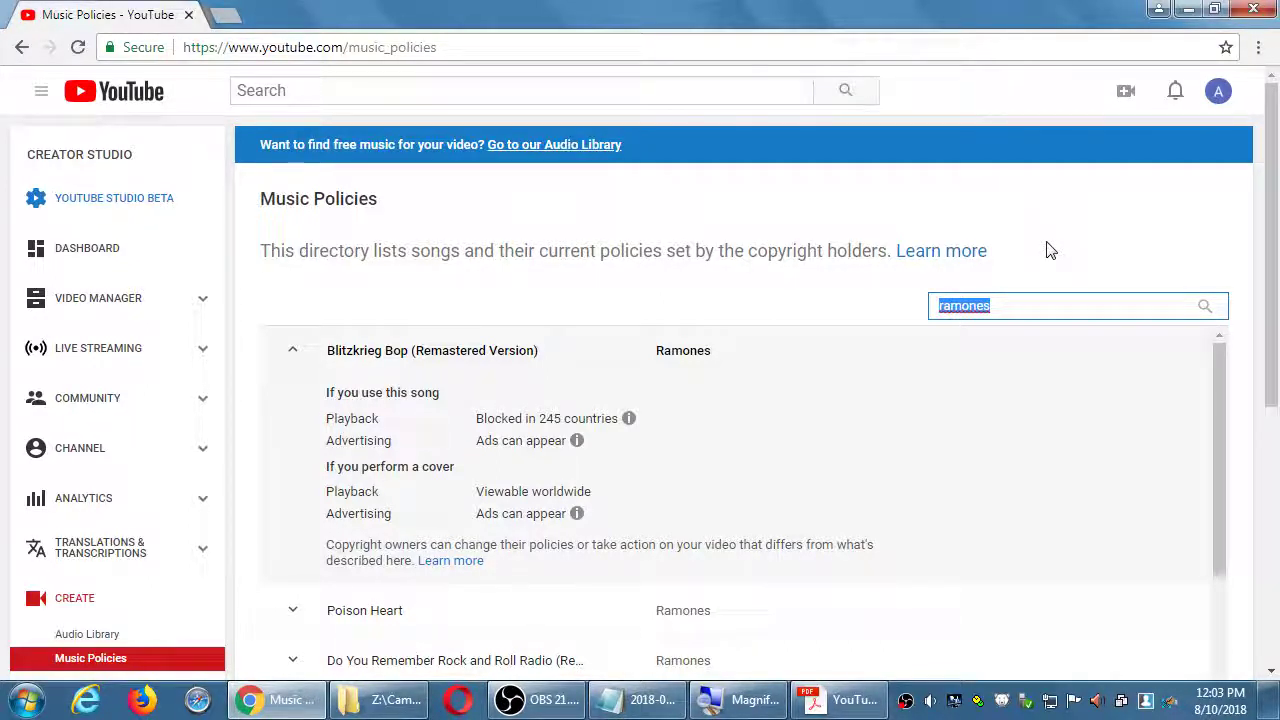
type("elton john")
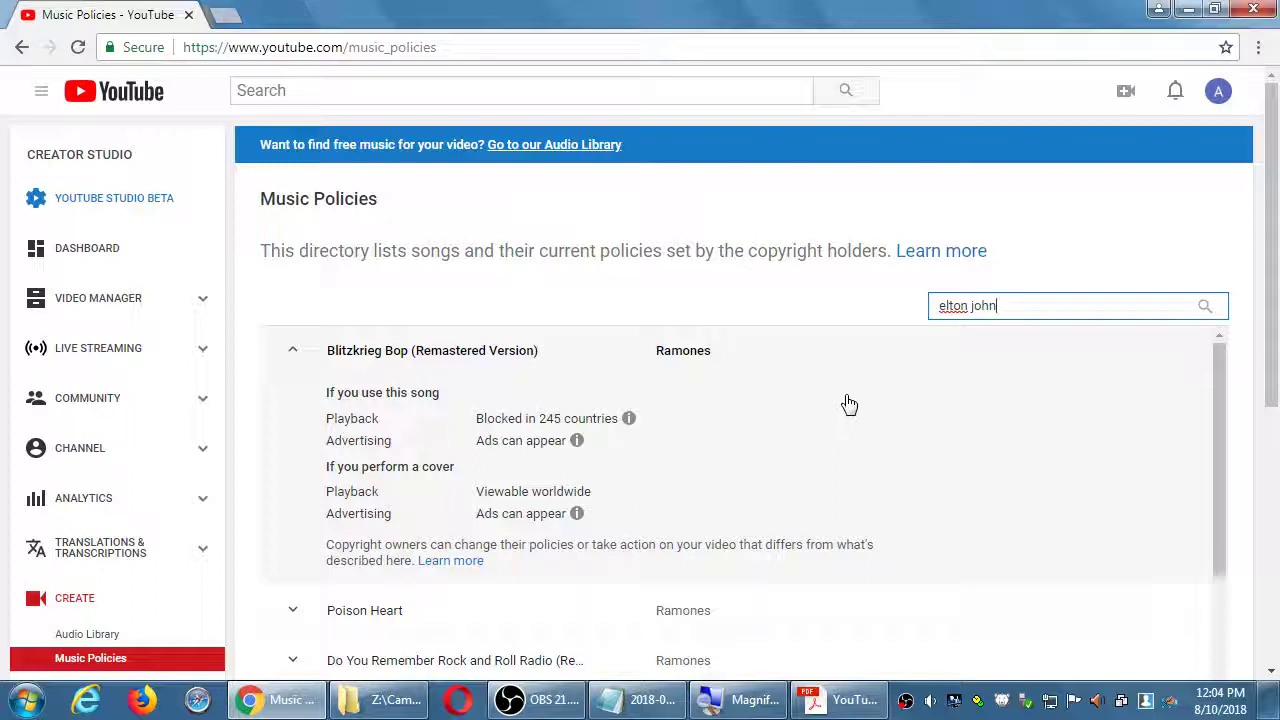
key("Return")
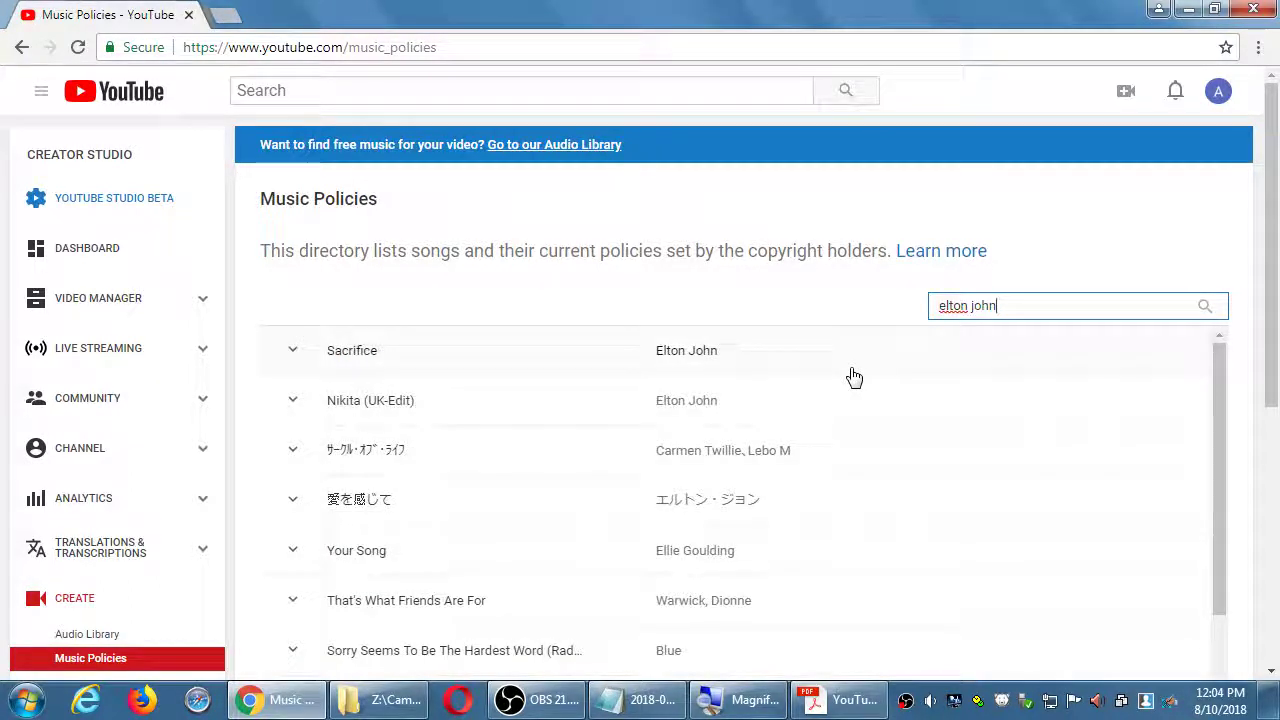
left_click(616, 360)
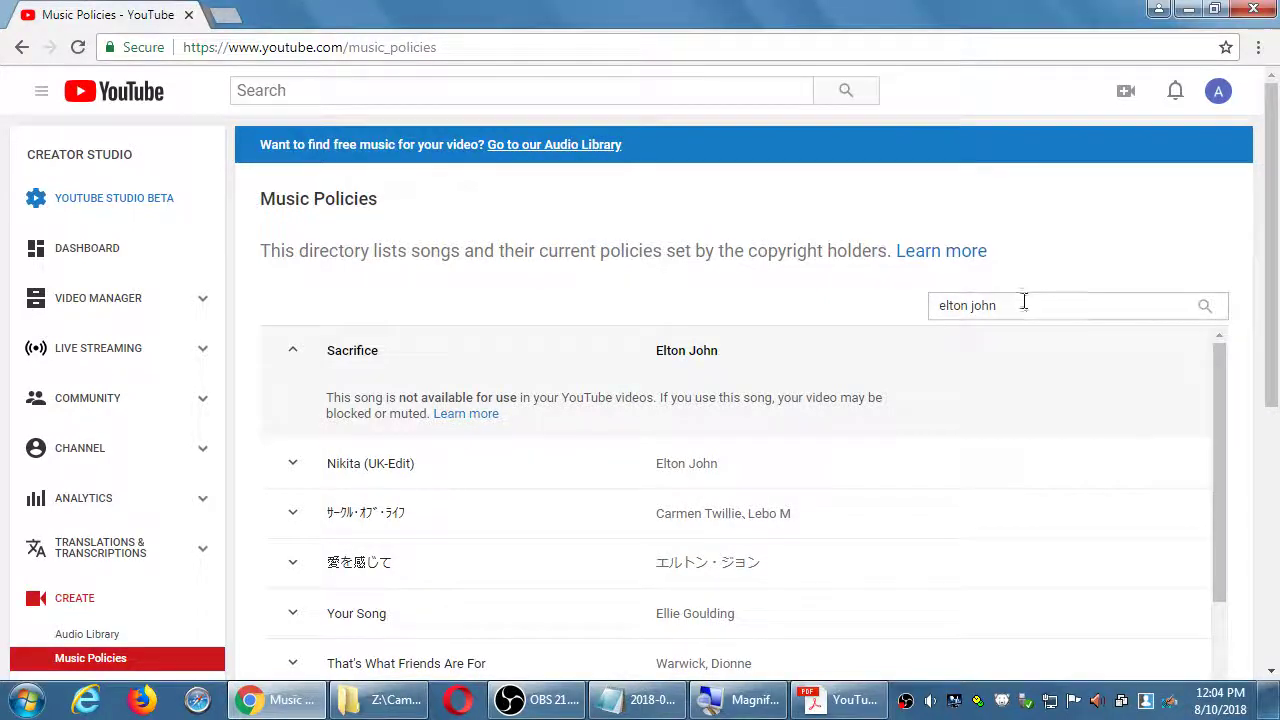
- Search the music directory for "frank zappa" and check the policy of Sudden Evolution, collapsing its details again
left_click_drag(1023, 302, 932, 305)
type("frank z")
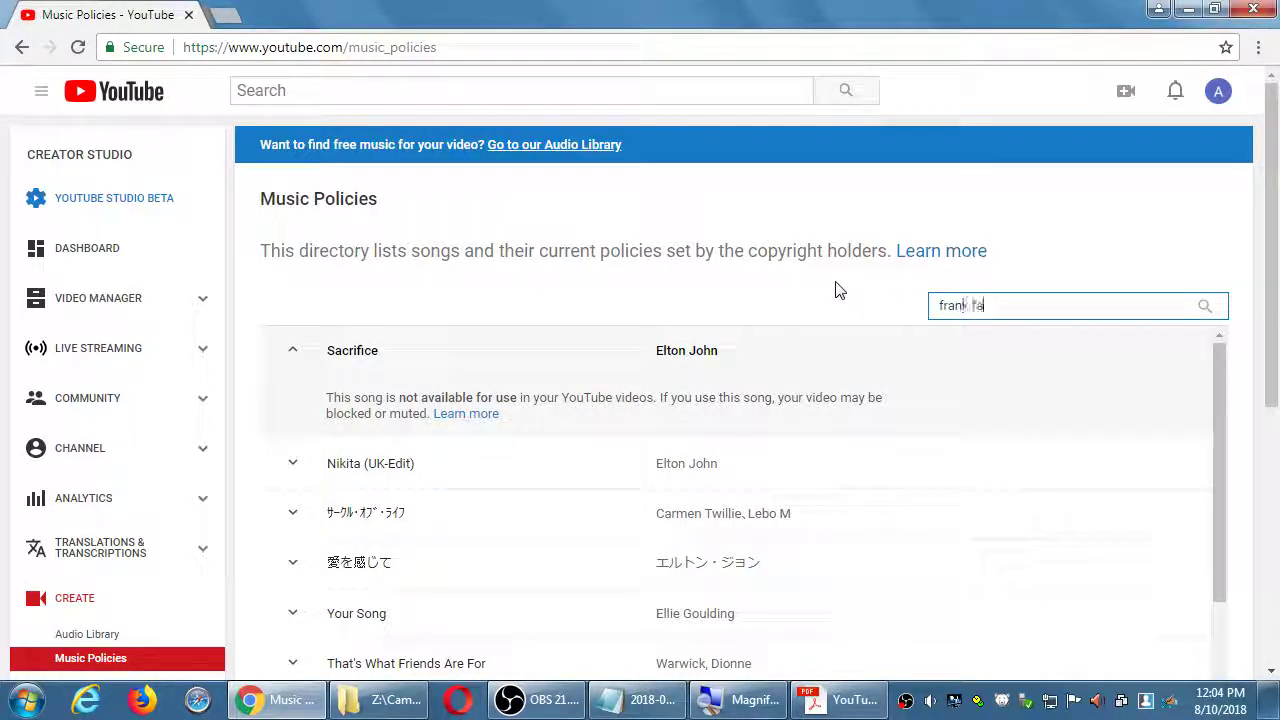
type("appa")
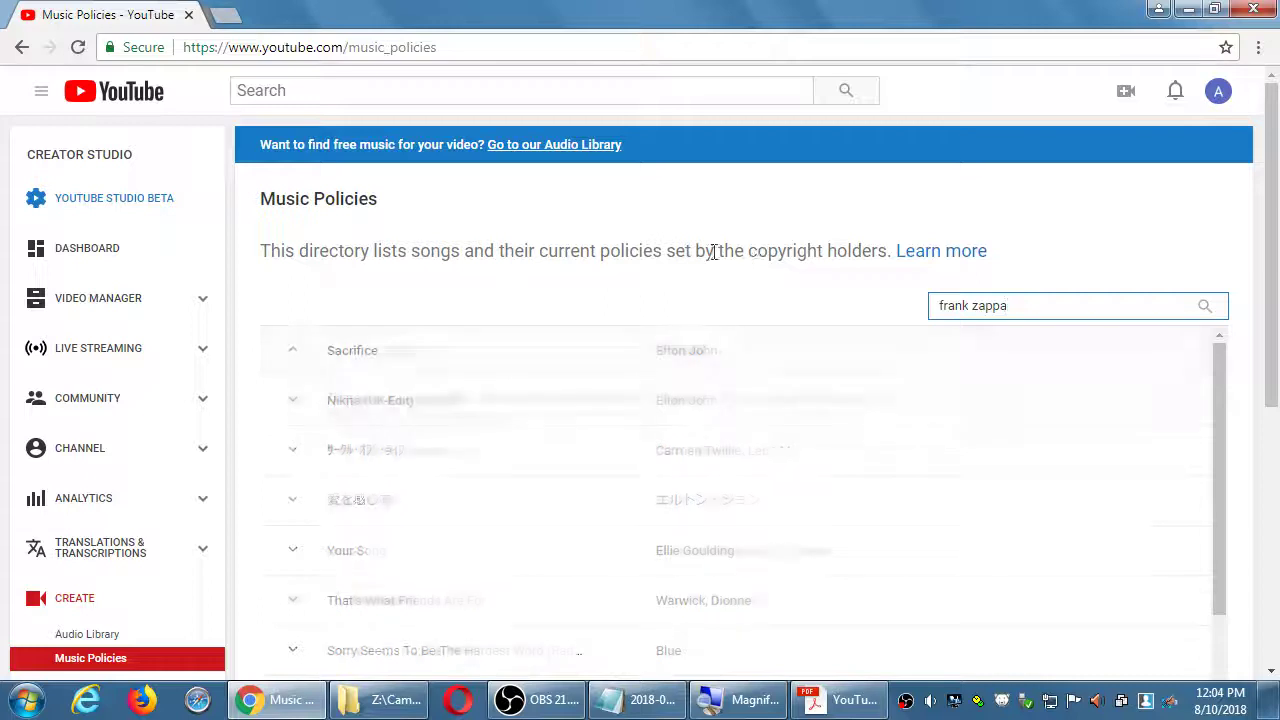
left_click(614, 362)
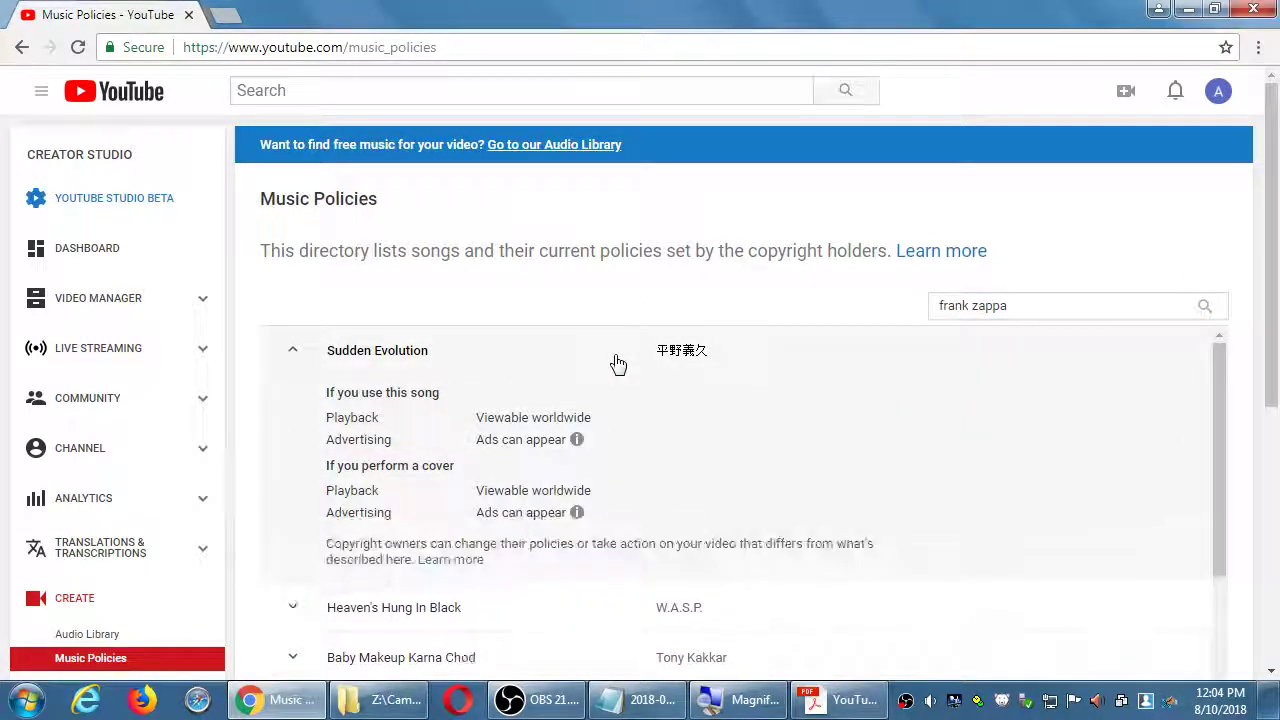
left_click(616, 365)
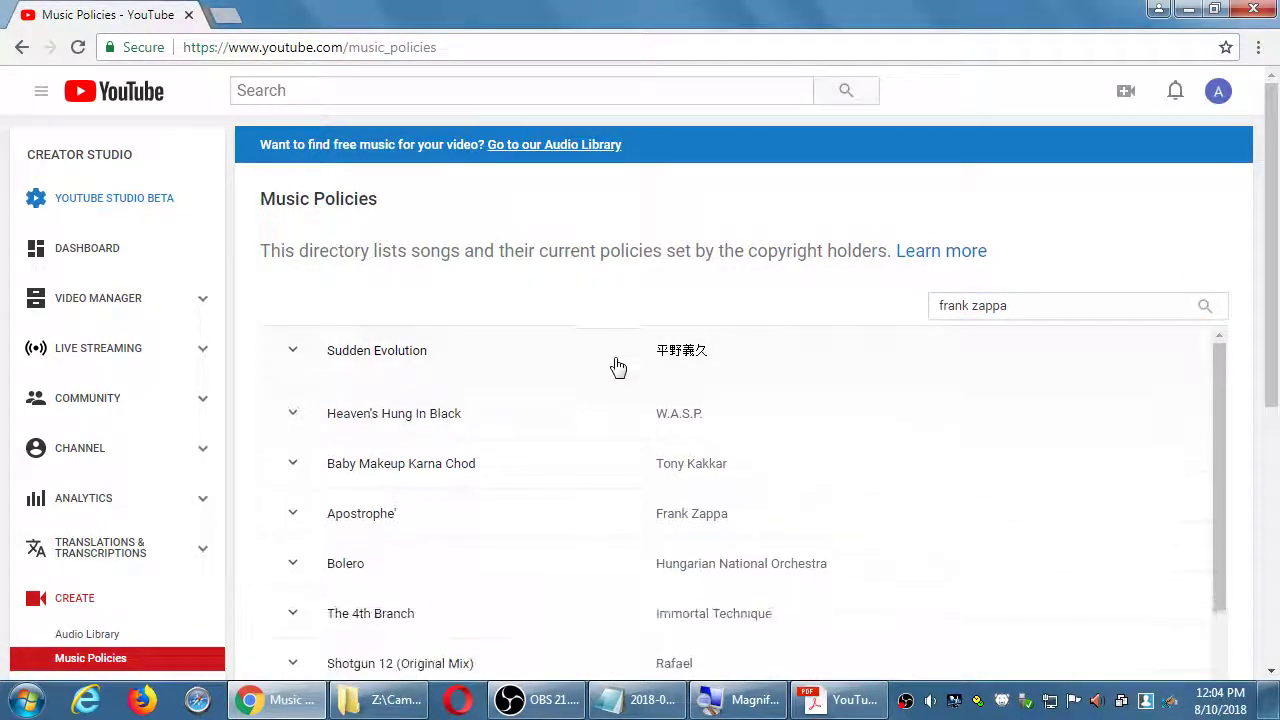
- Review the policies of Frank Zappa's Apostrophe' and Bobby Brown Goes Down, collapsing each, and browse the songs below them
left_click(654, 515)
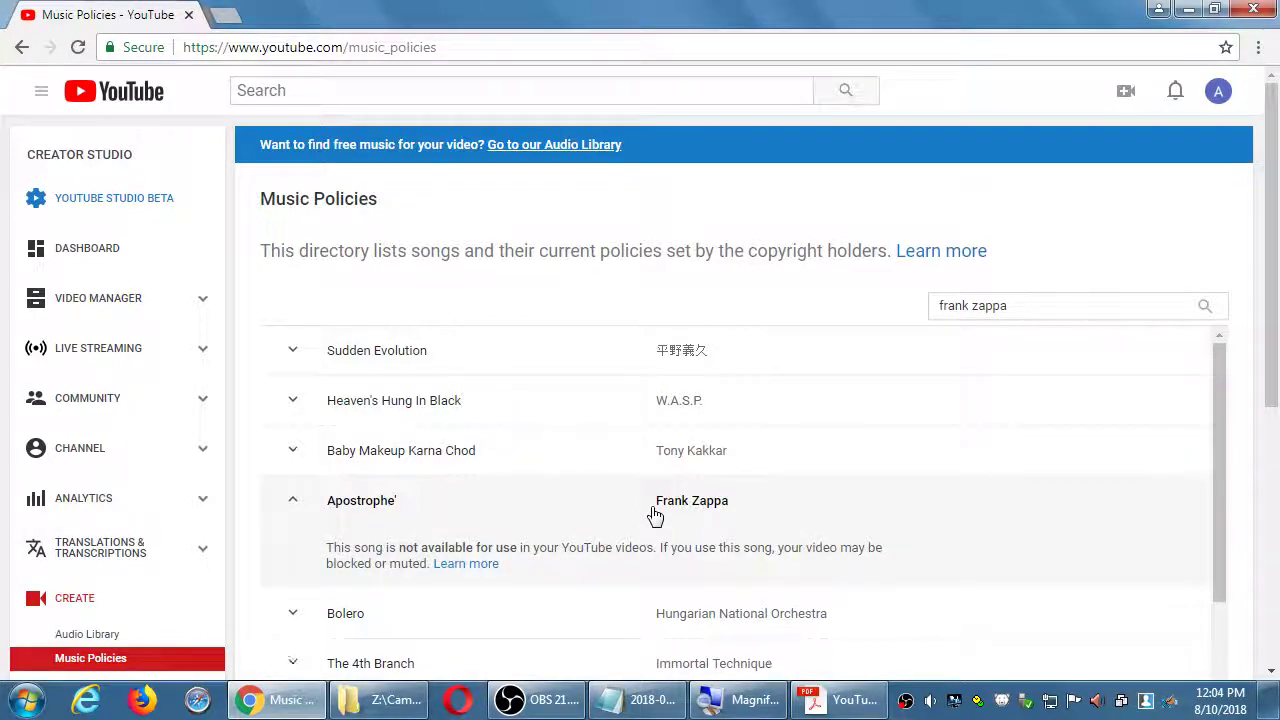
left_click(655, 515)
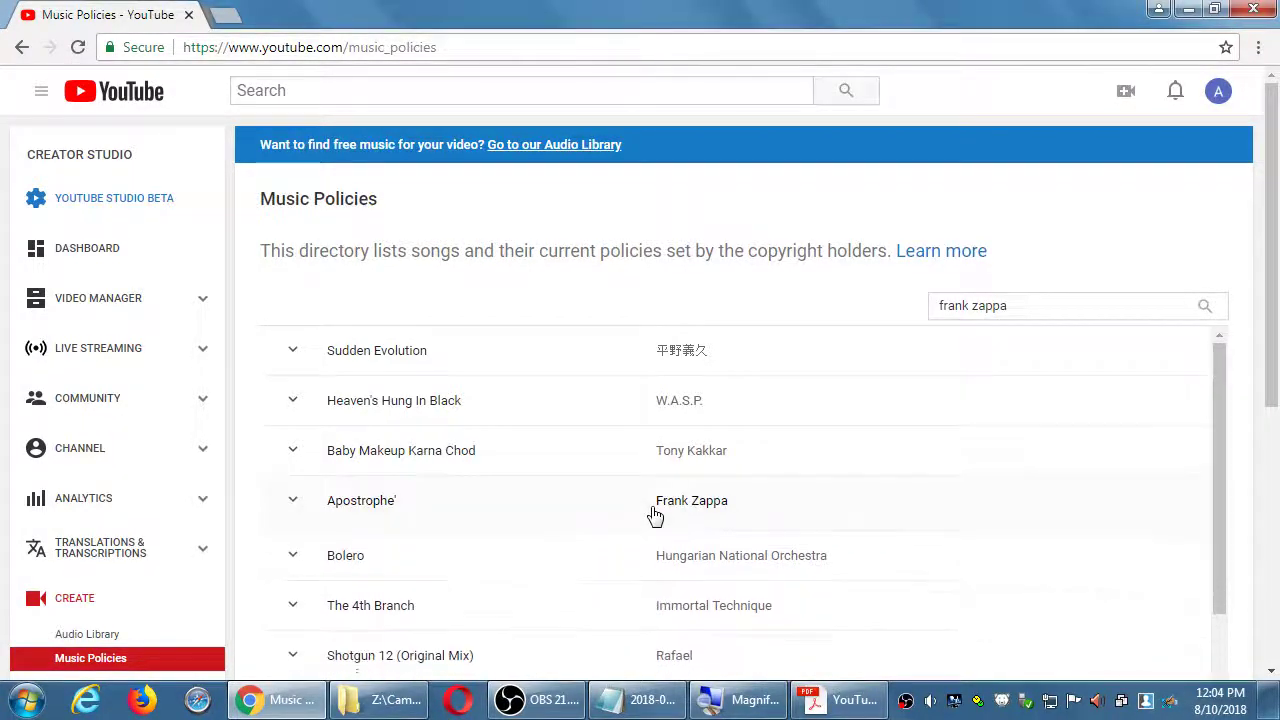
scroll(655, 515, "down", 2)
scroll(655, 515, "down", 1)
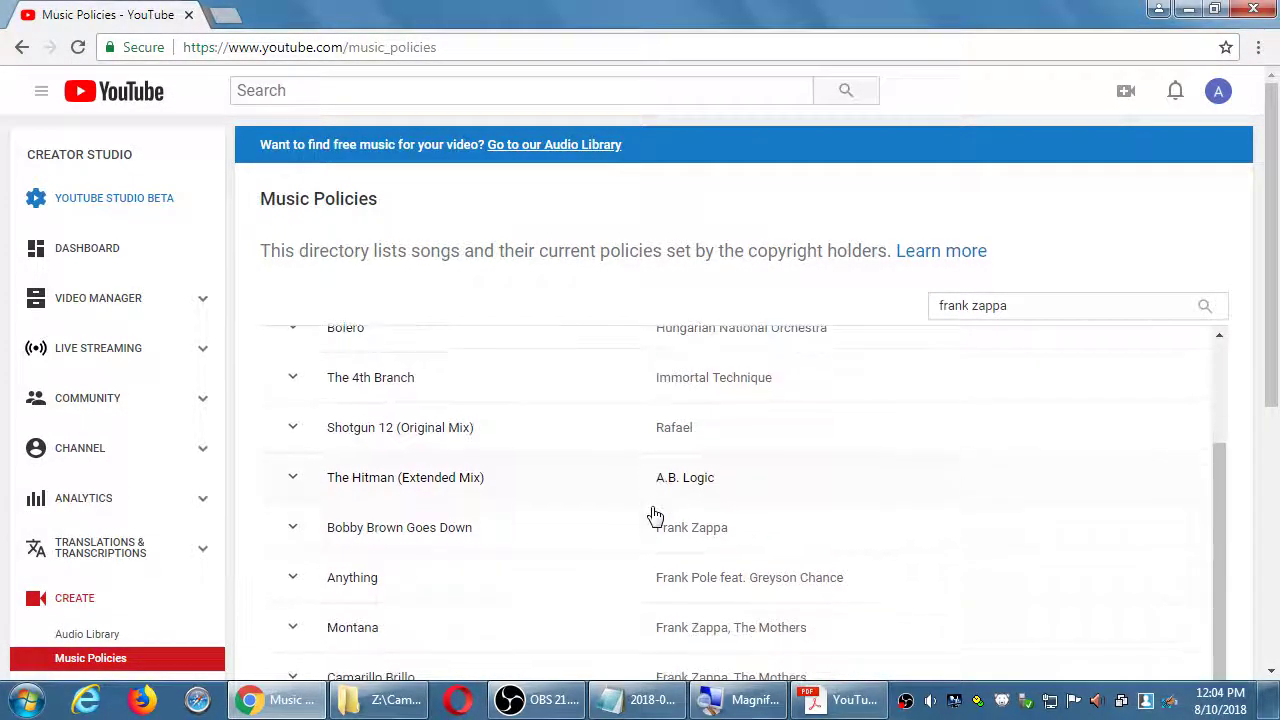
left_click(683, 518)
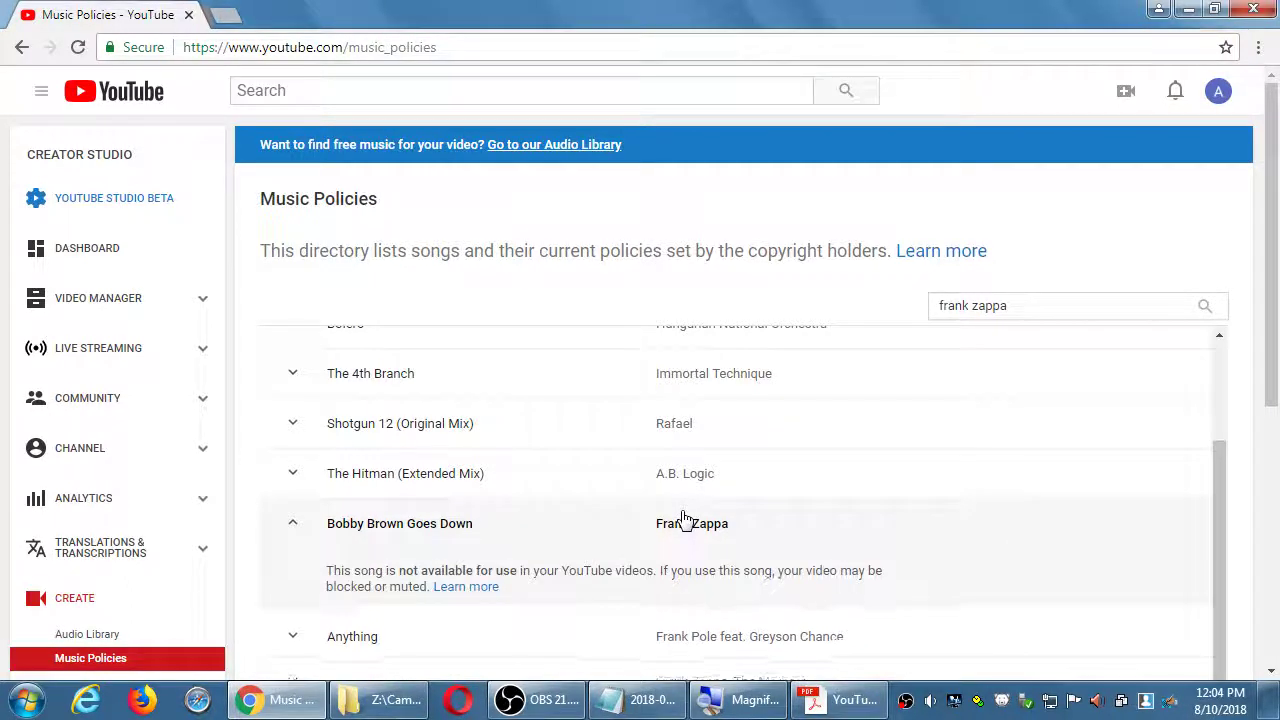
left_click(683, 518)
scroll(683, 518, "down", 2)
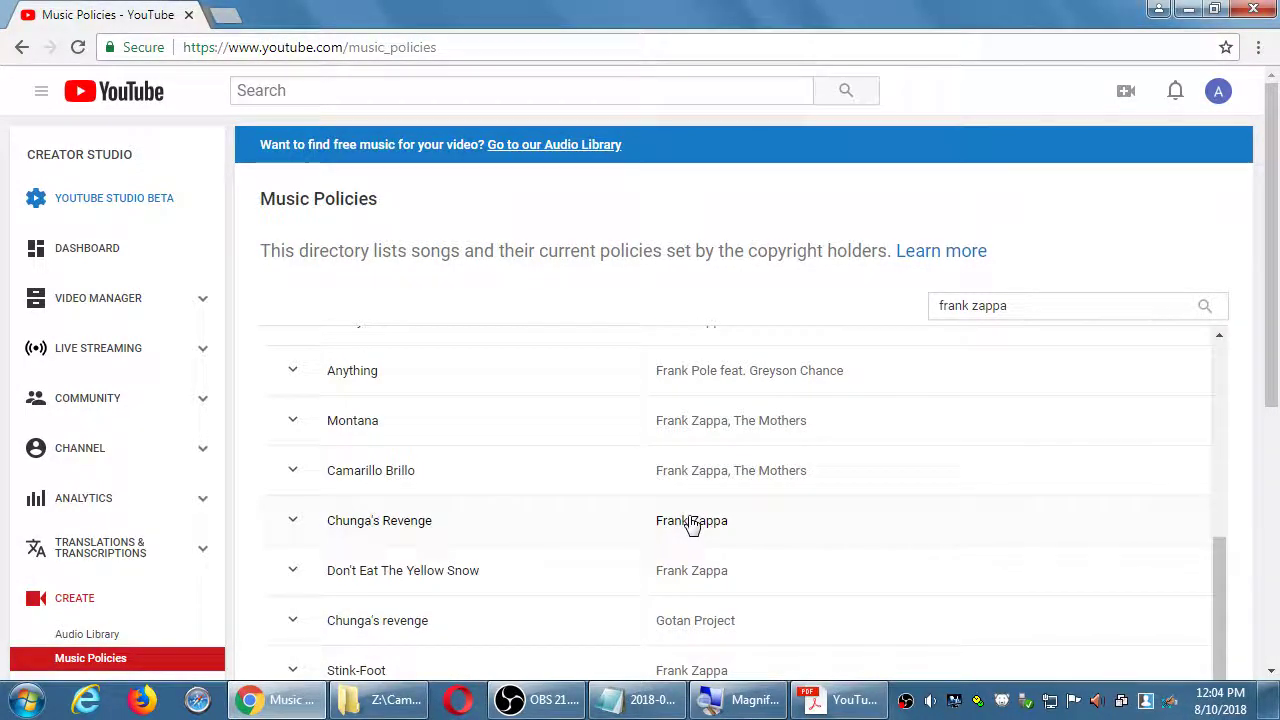
- Review the policies of Frank Zappa's Chunga's Revenge and Don't Eat The Yellow Snow, plus Gotan Project's Chunga's revenge
left_click(687, 521)
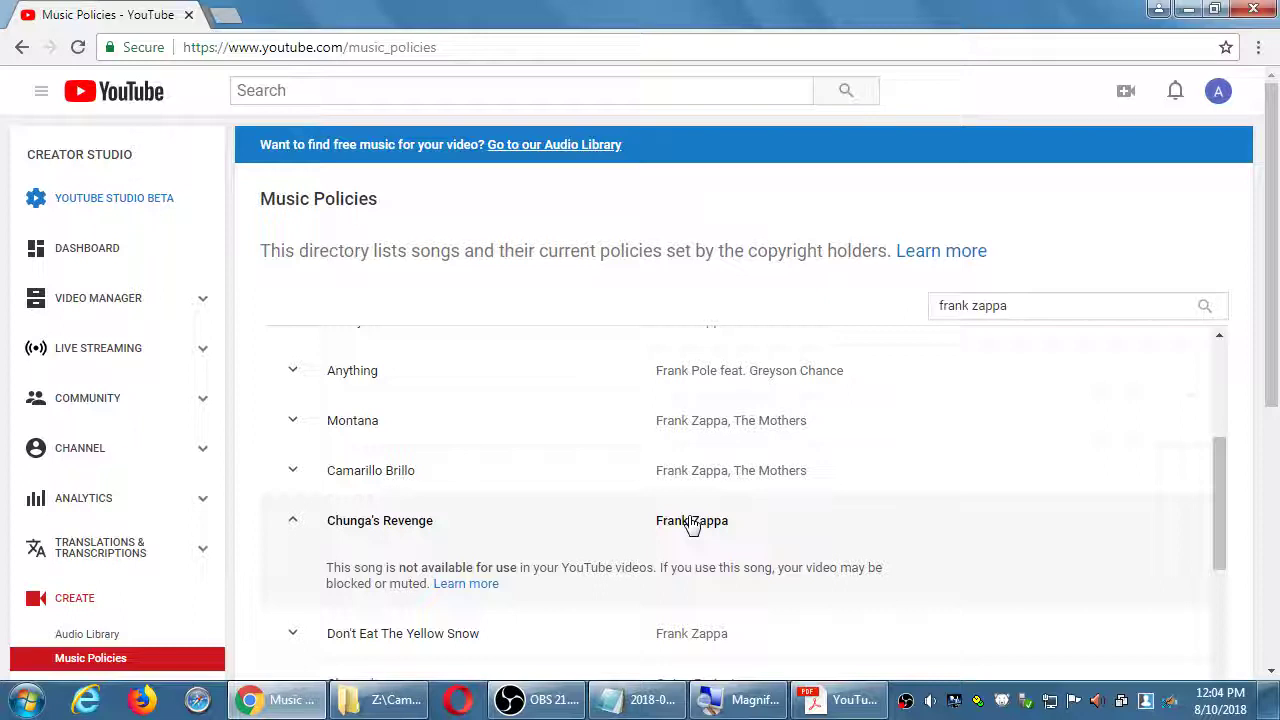
left_click(690, 522)
scroll(692, 518, "down", 2)
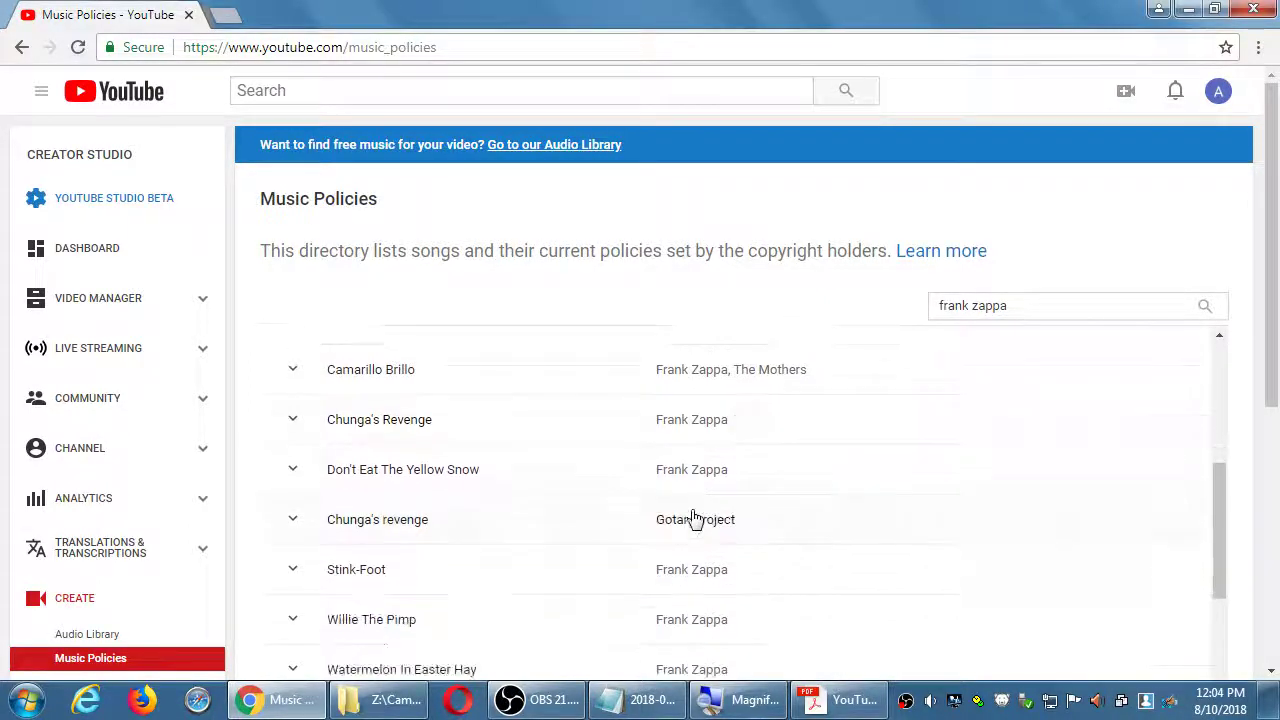
left_click(728, 470)
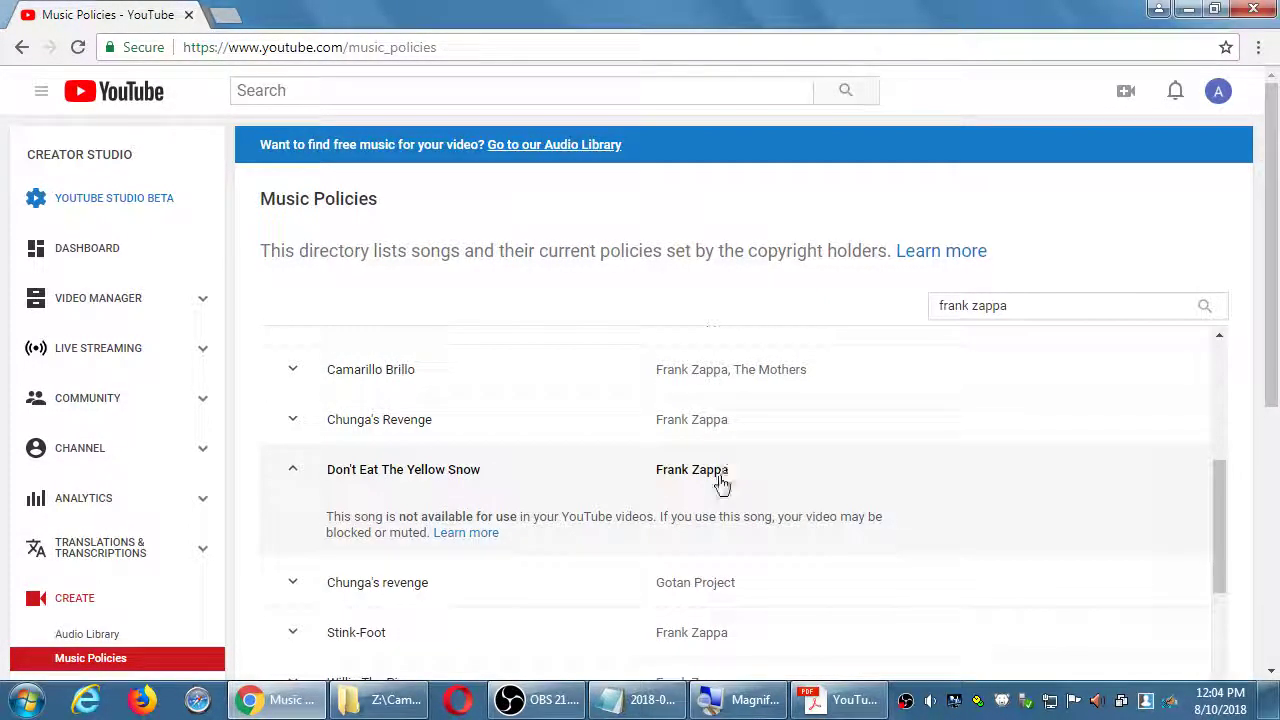
left_click(715, 587)
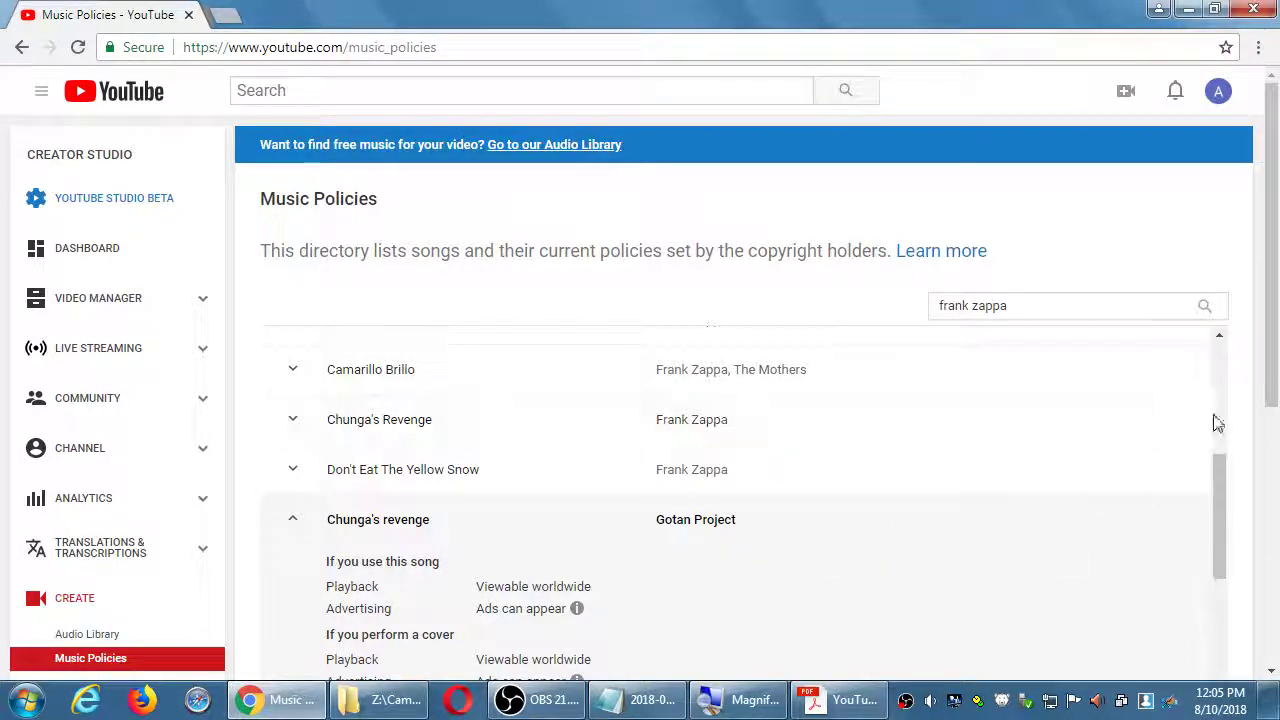
- Open the channel's Analytics overview and look through its list of available reports
scroll(1240, 402, "down", 3)
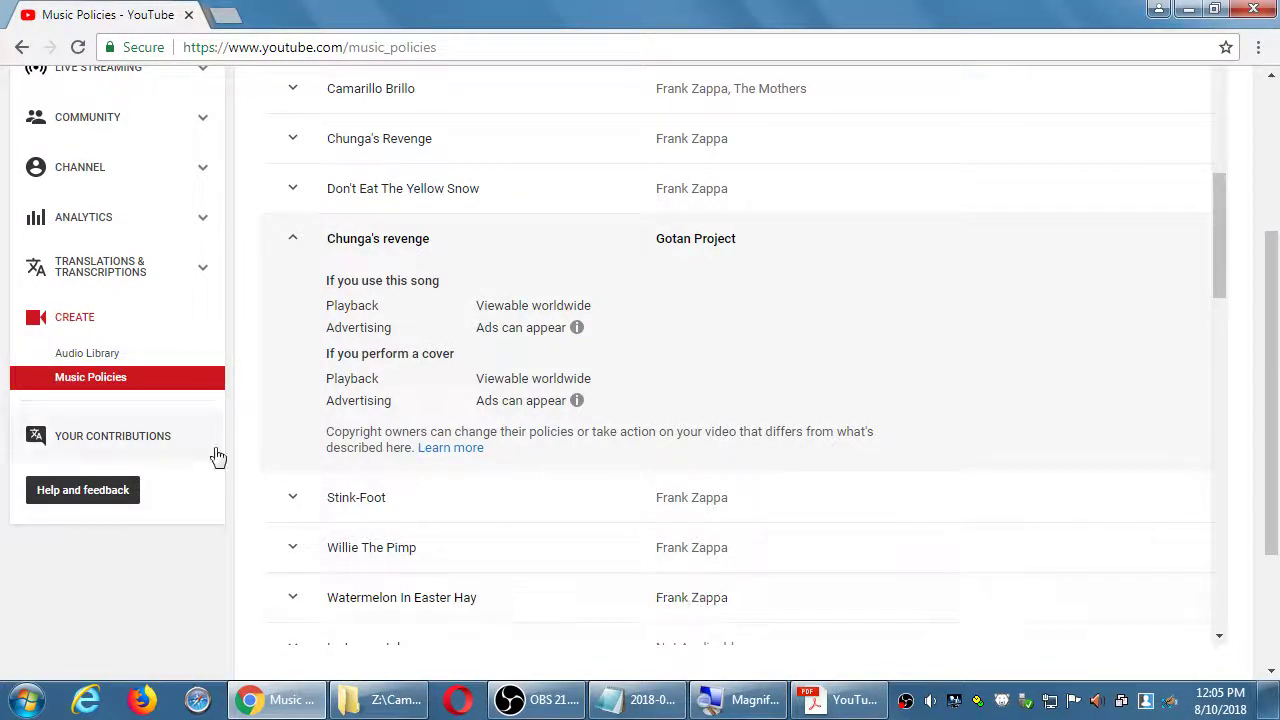
scroll(214, 449, "up", 2)
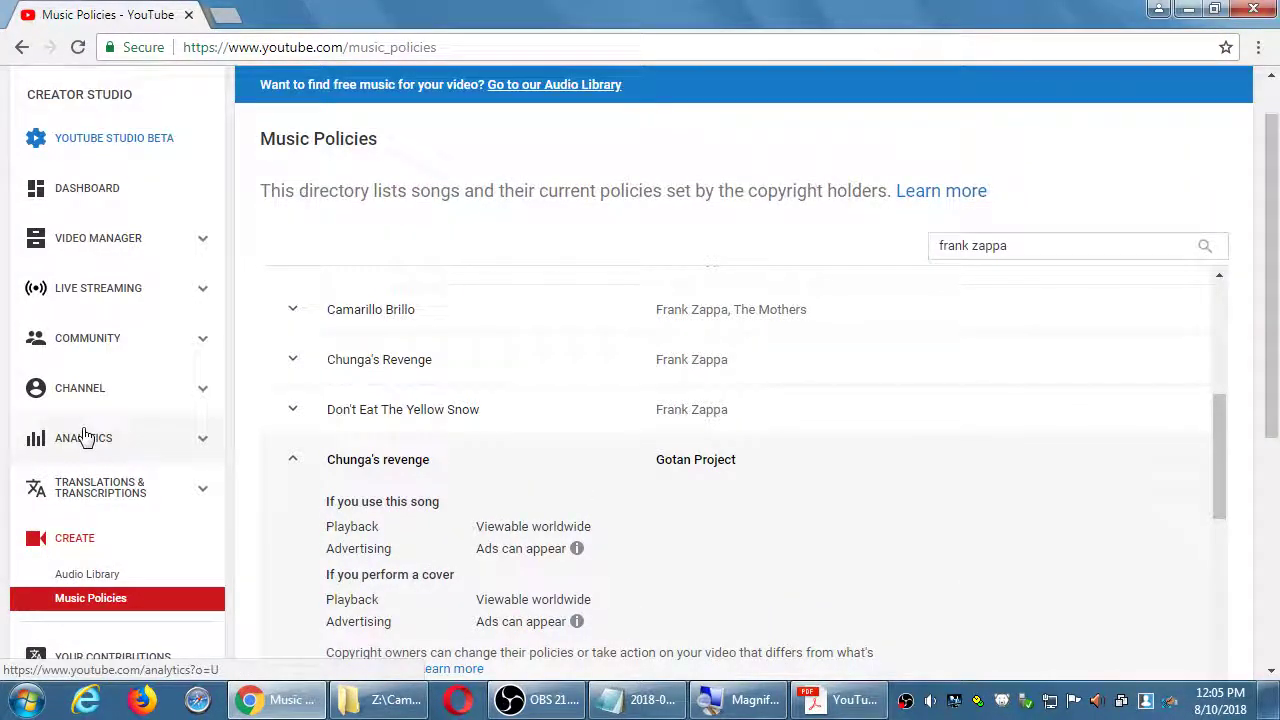
left_click(85, 437)
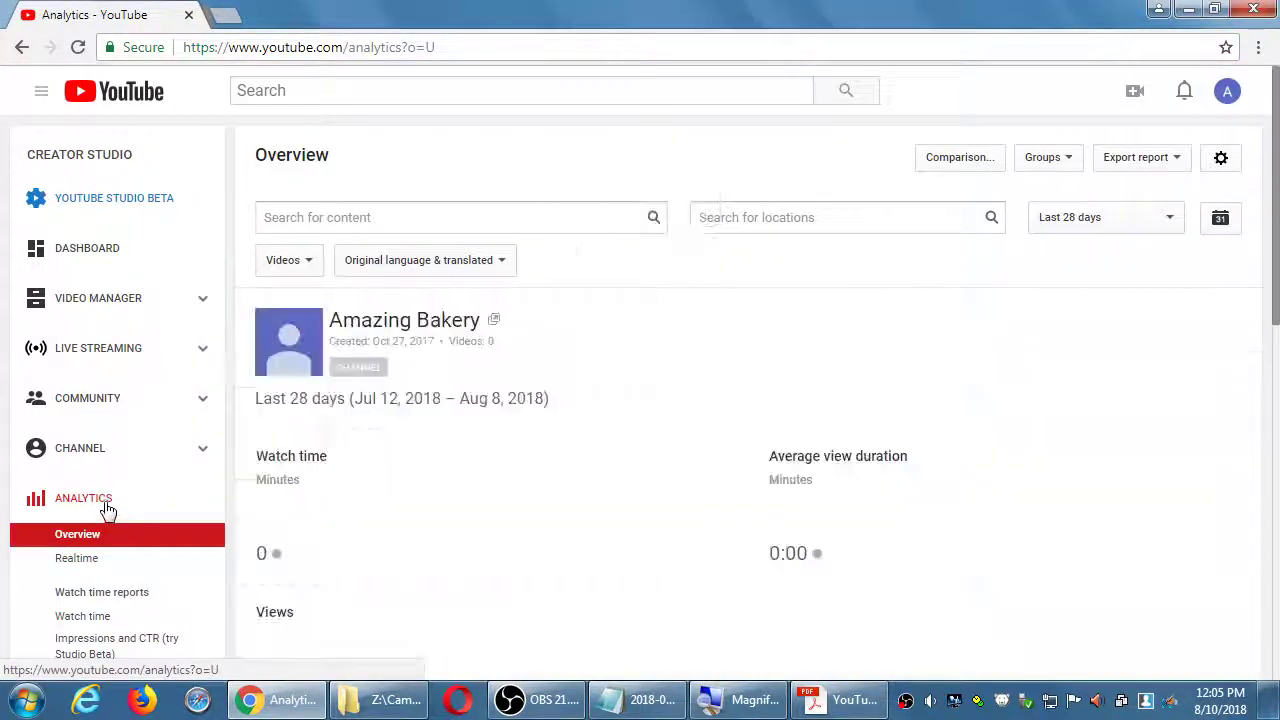
scroll(110, 507, "down", 3)
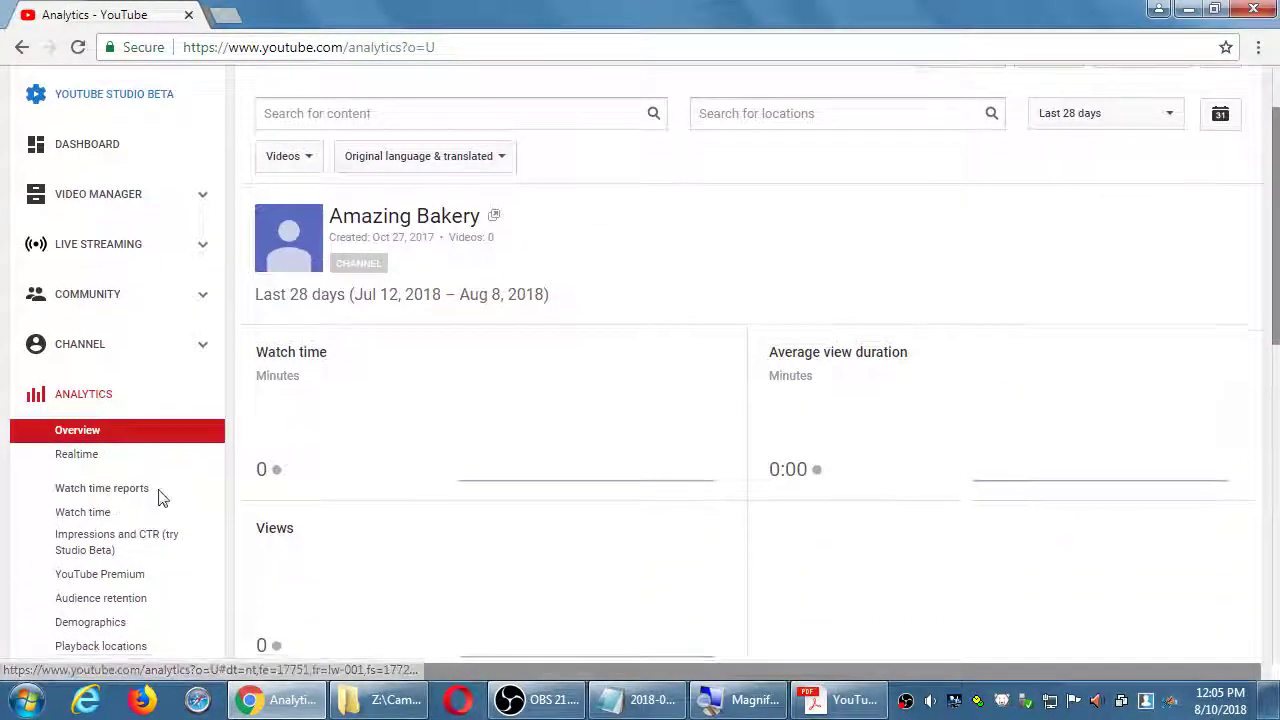
scroll(263, 397, "down", 1)
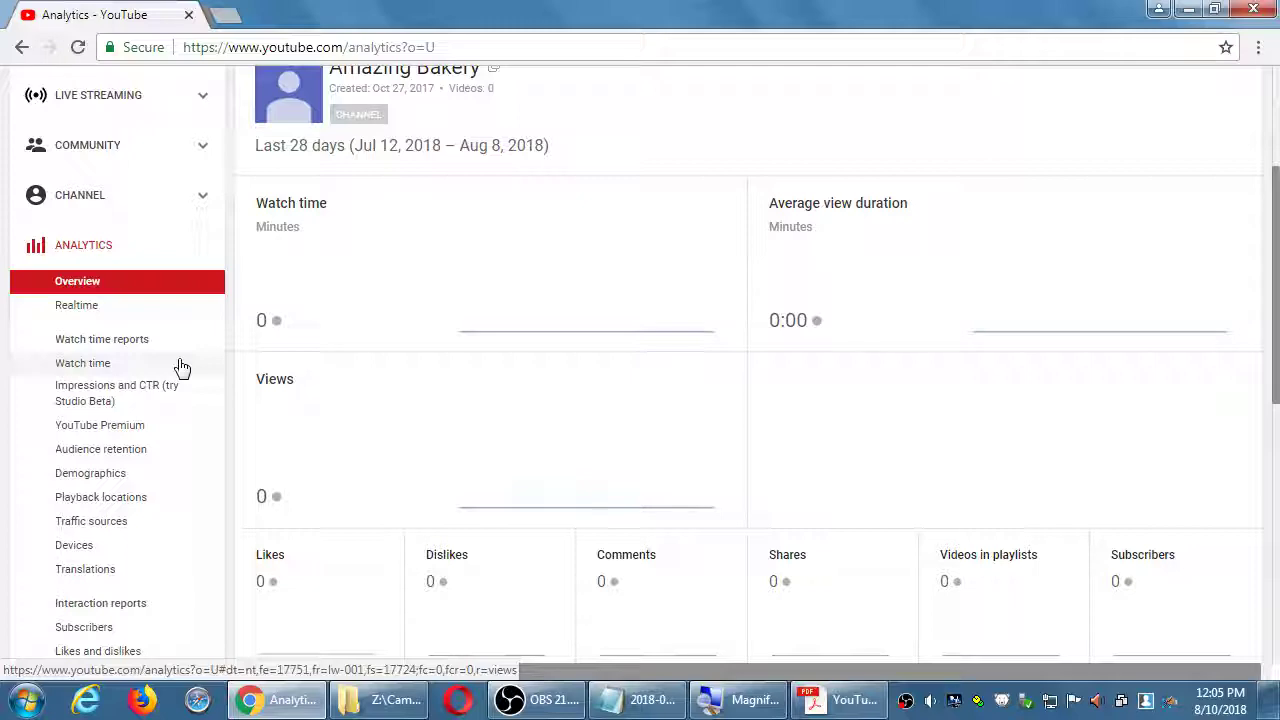
- Switch to the 2018-08-10.txt notes in Notepad and add the line "Analytics - stats on your videos after you upload videos" at the end
left_click(618, 696)
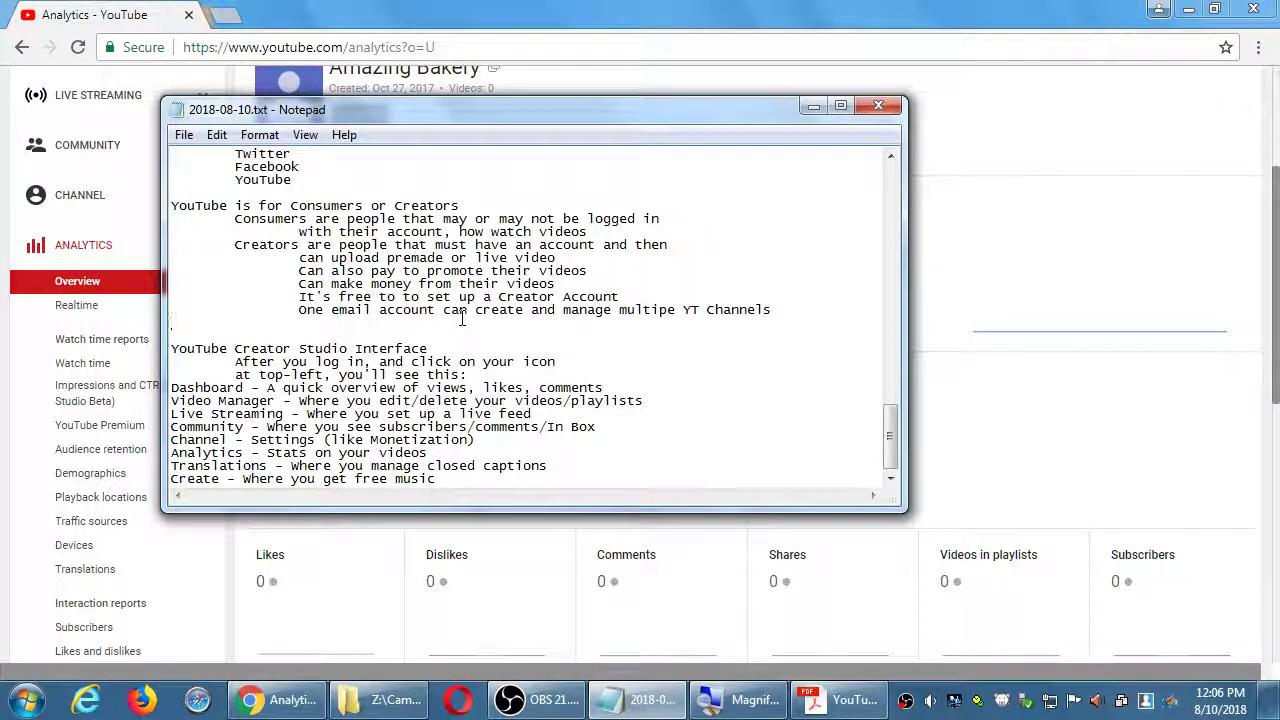
scroll(462, 318, "down", 2)
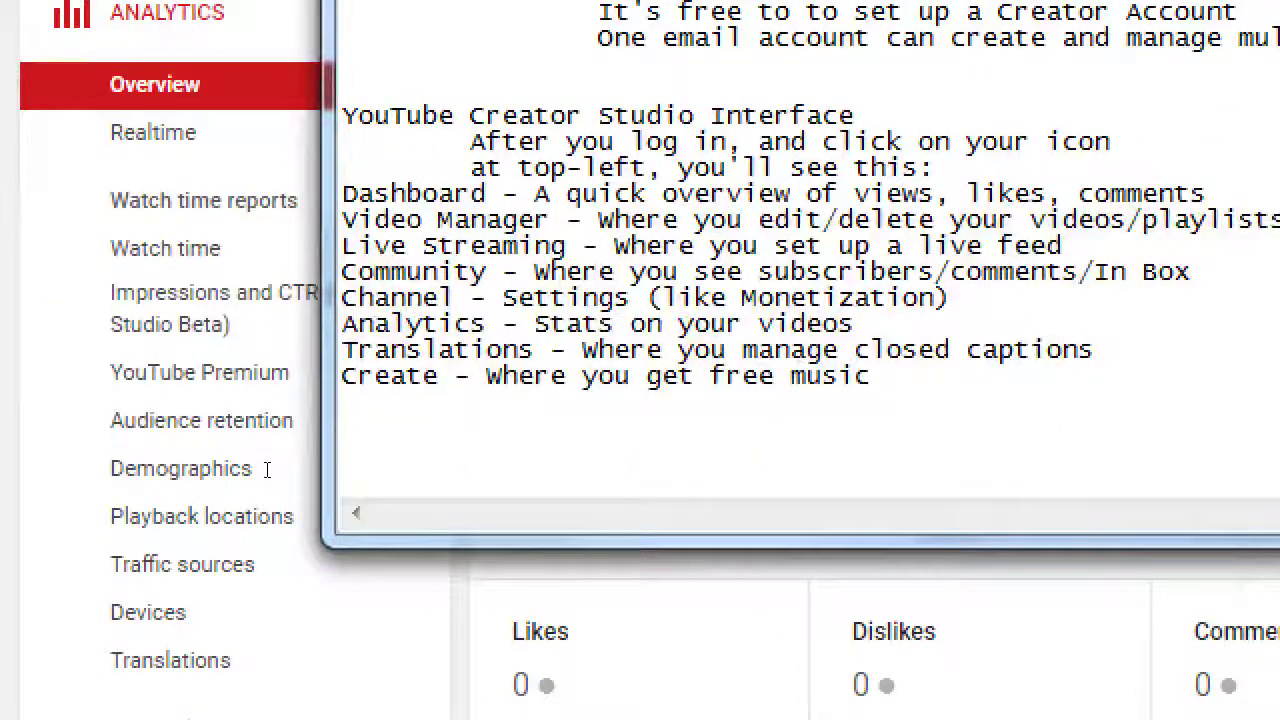
type("Anala")
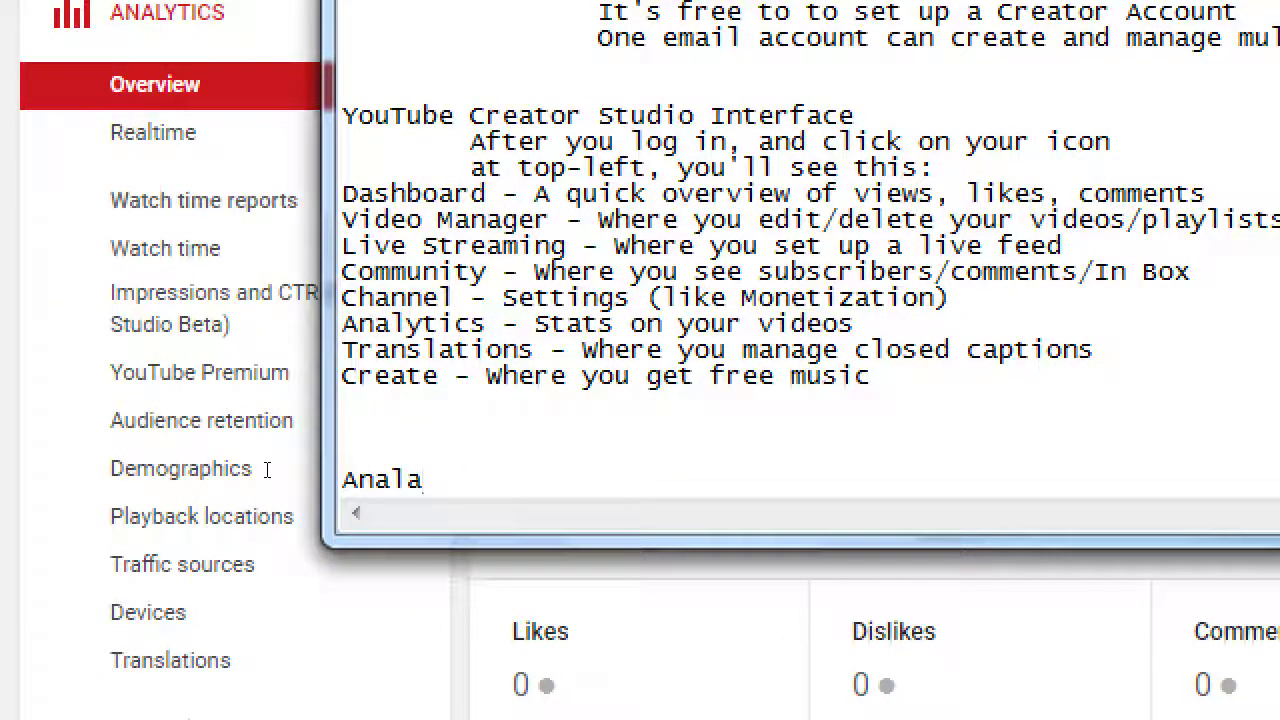
key("BackSpace")
type("ytics -")
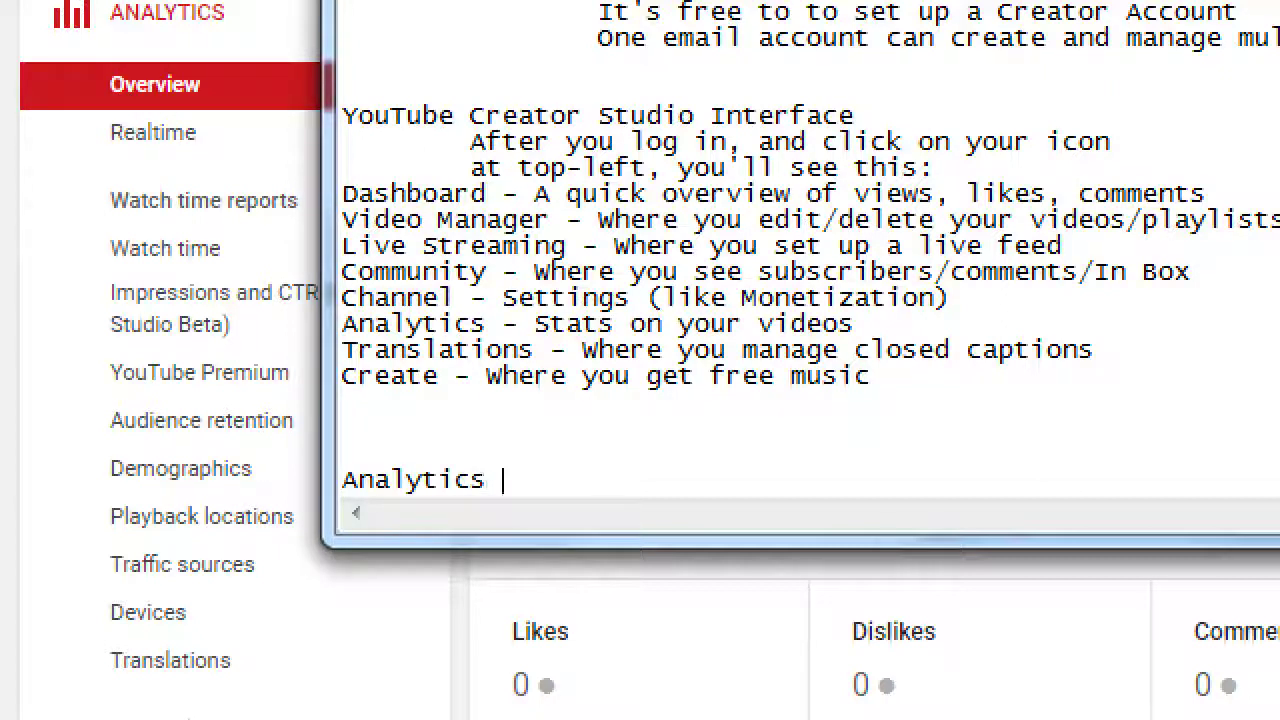
key("BackSpace")
type("- stat")
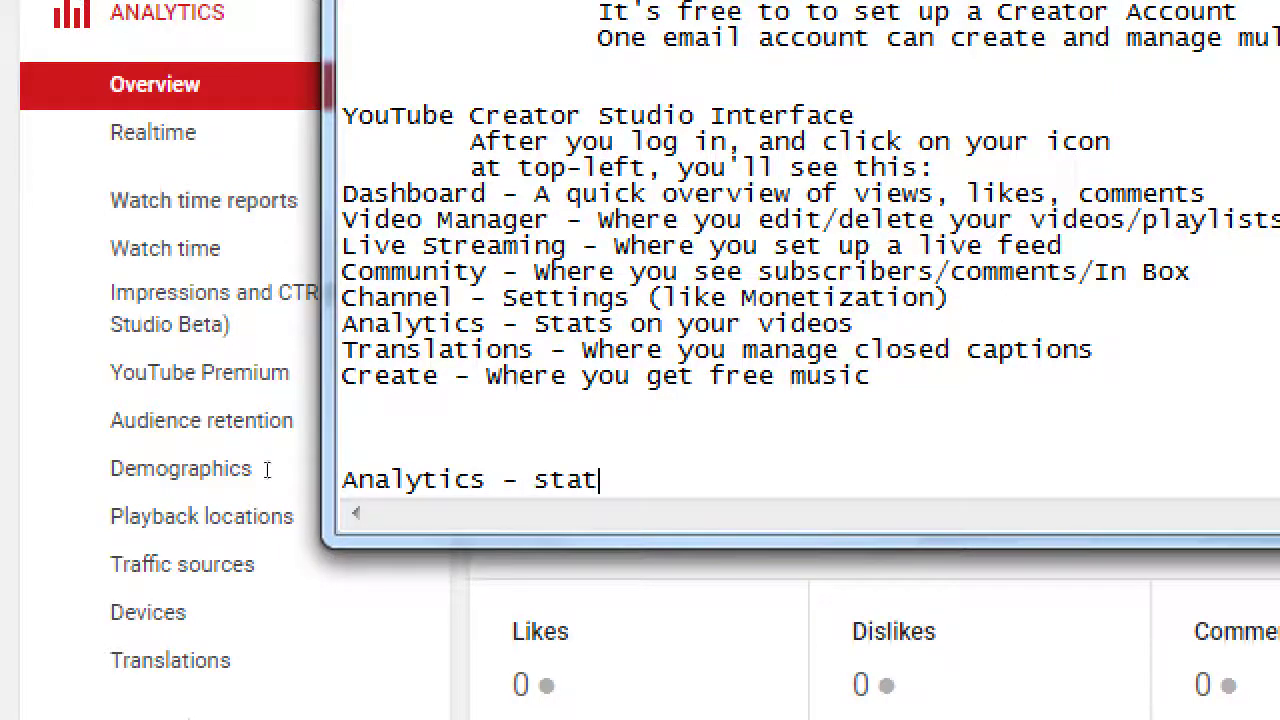
type("s on oy")
type("ur vidde")
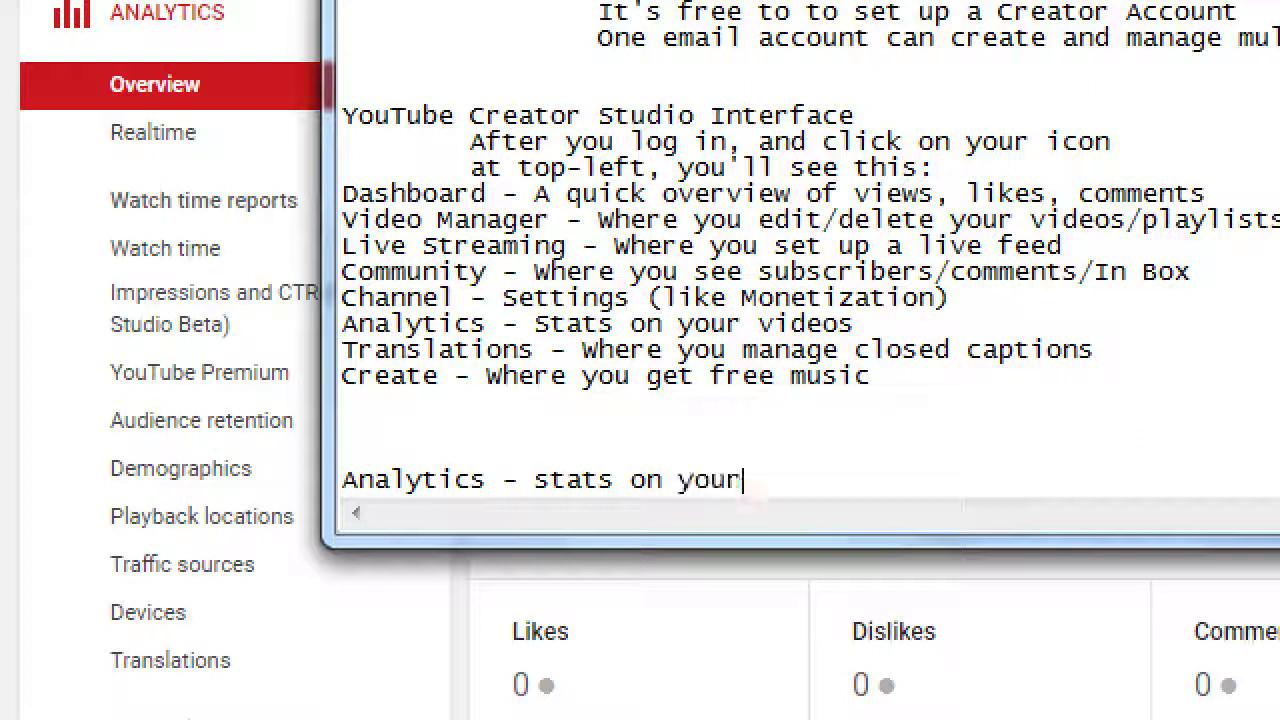
key("BackSpace")
key("BackSpace")
type("eos after you p")
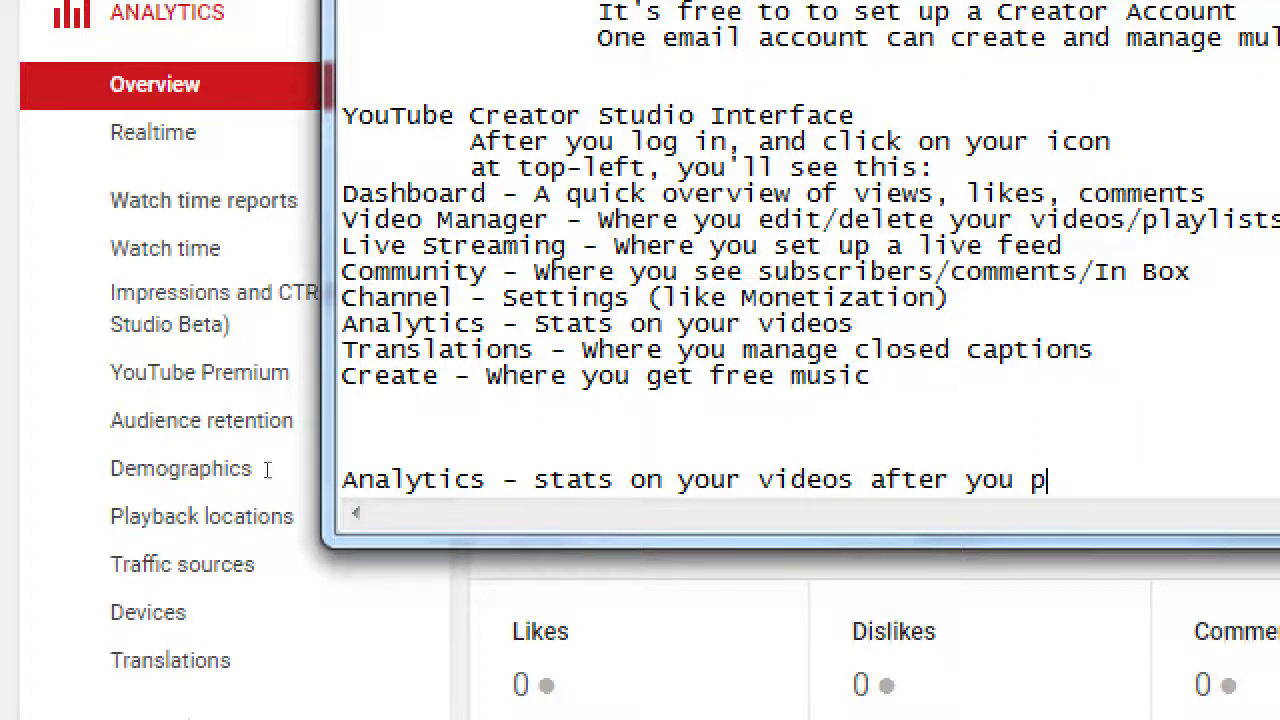
key("BackSpace")
type("upload vidd")
key("BackSpace")
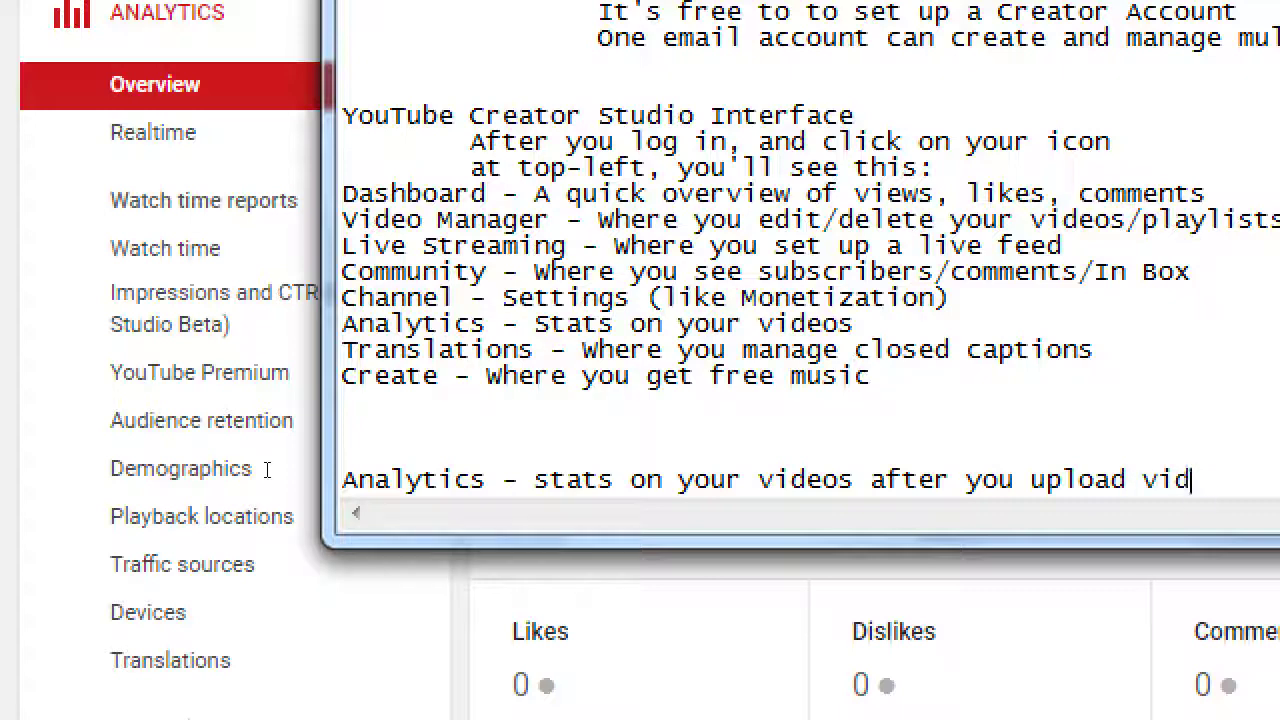
type("eos")
- Continue the Analytics note on an indented line reading "and they exist for a while"
key("Return")
key("Tab")
type("and ")
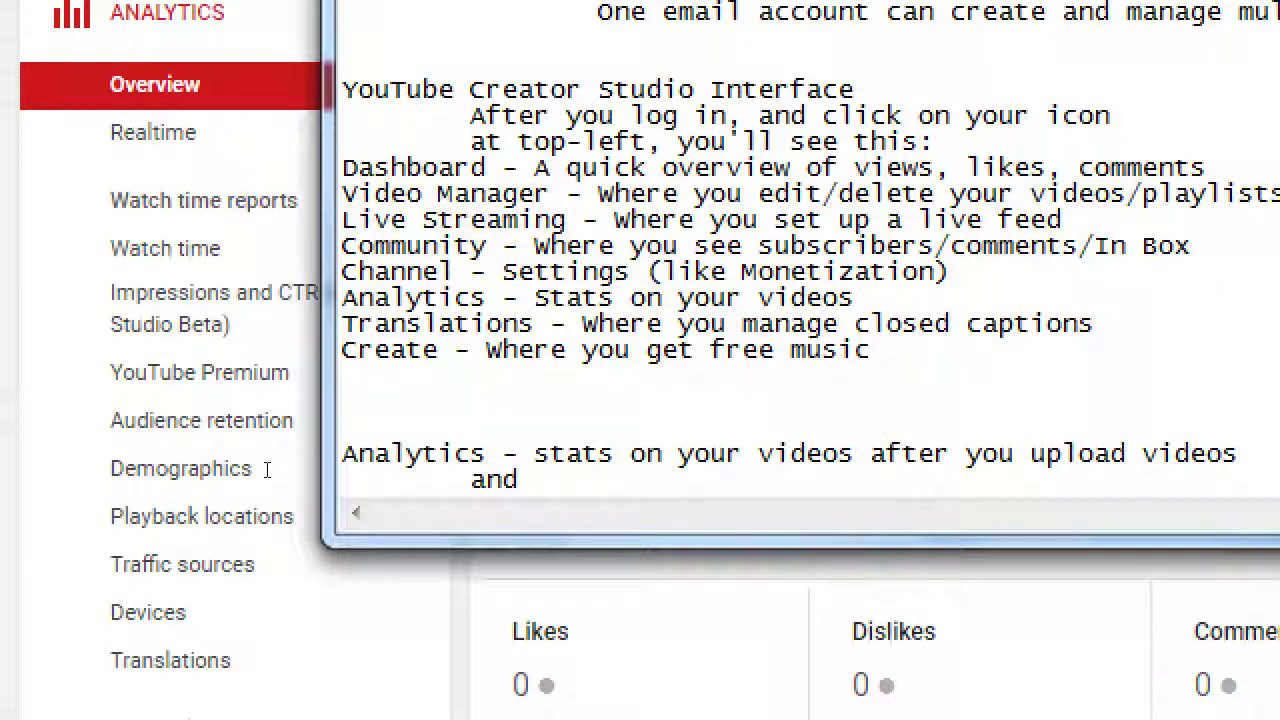
type("they exist")
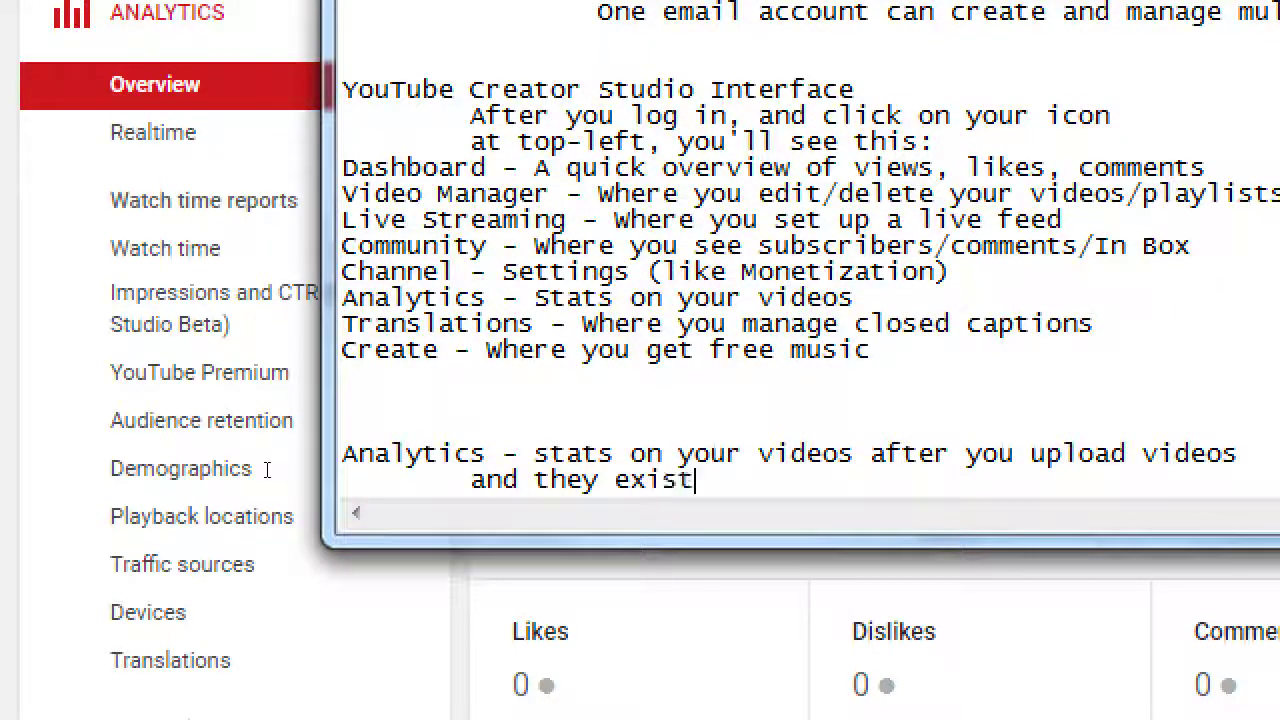
type(" for a while")
key("Return")
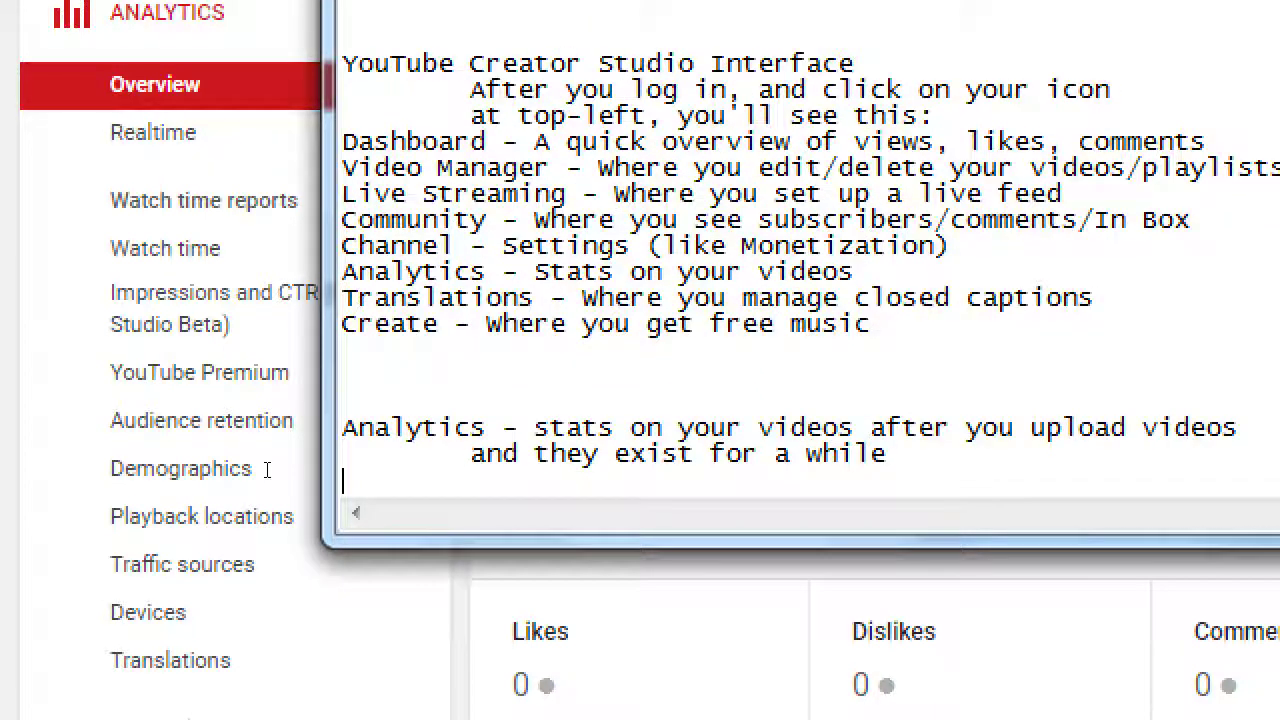
- Add the indented line "A very important stat is" to the Analytics notes
key("Tab")
type("A very import")
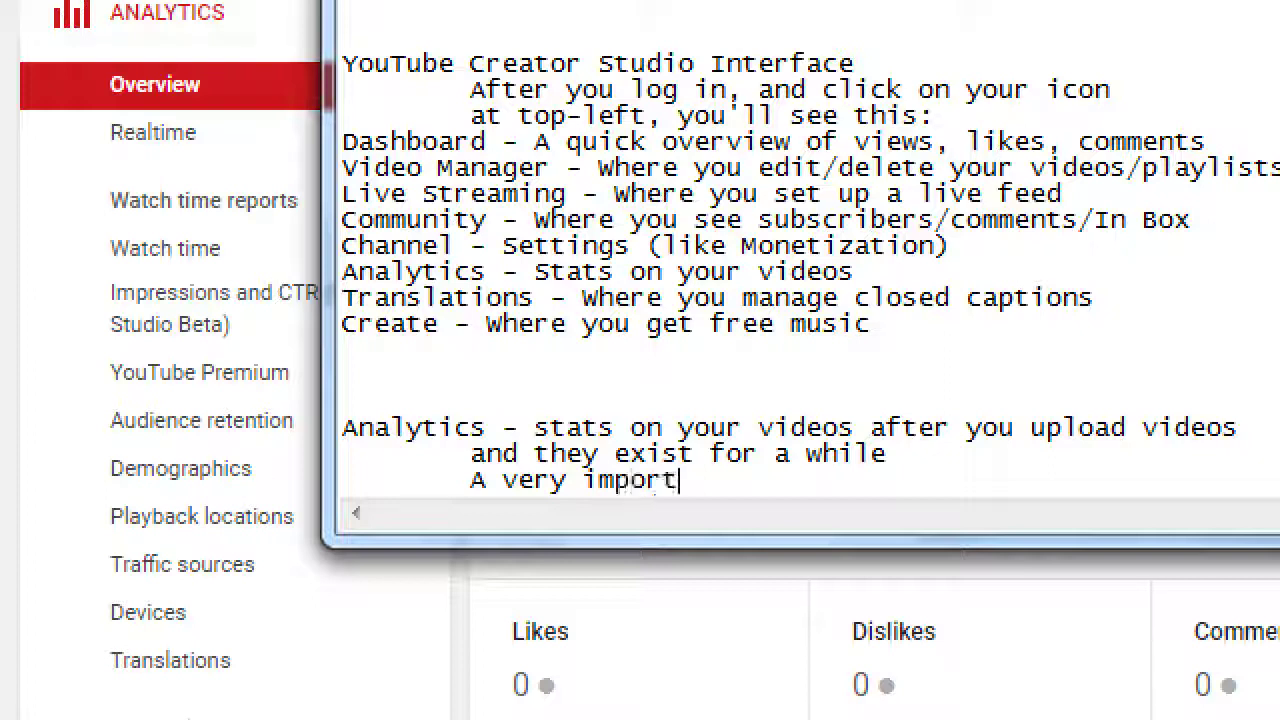
type("ant stat is")
key("Return")
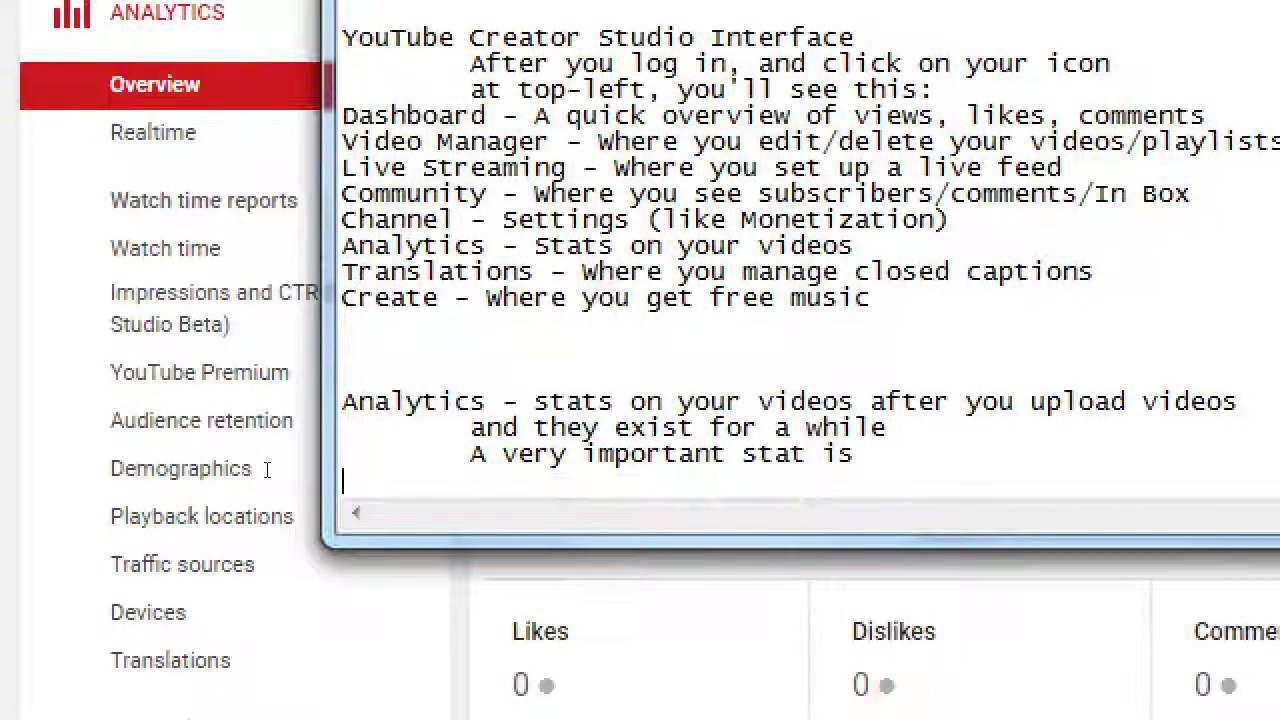
- Add the double-indented entry "Traffic Sources - Where are people coming from to watch me" to the Analytics notes
key("Tab")
key("Tab")
type("Traffic")
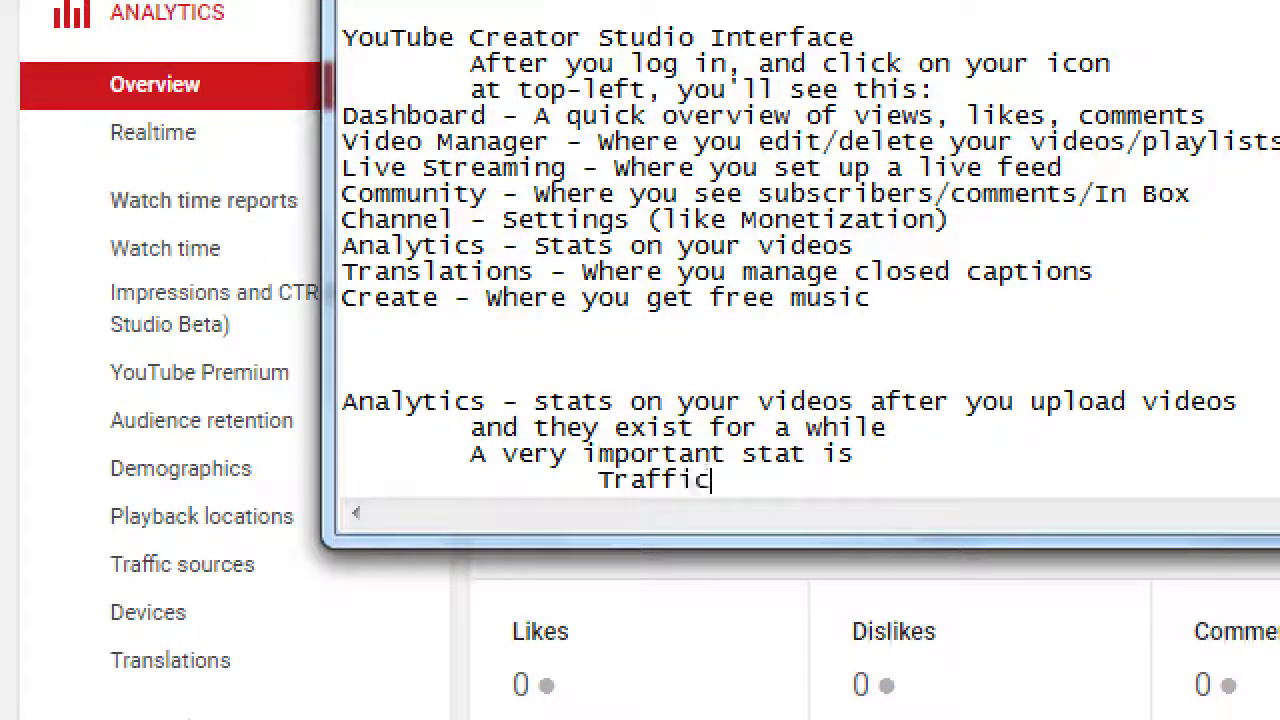
type(" Sources - Where")
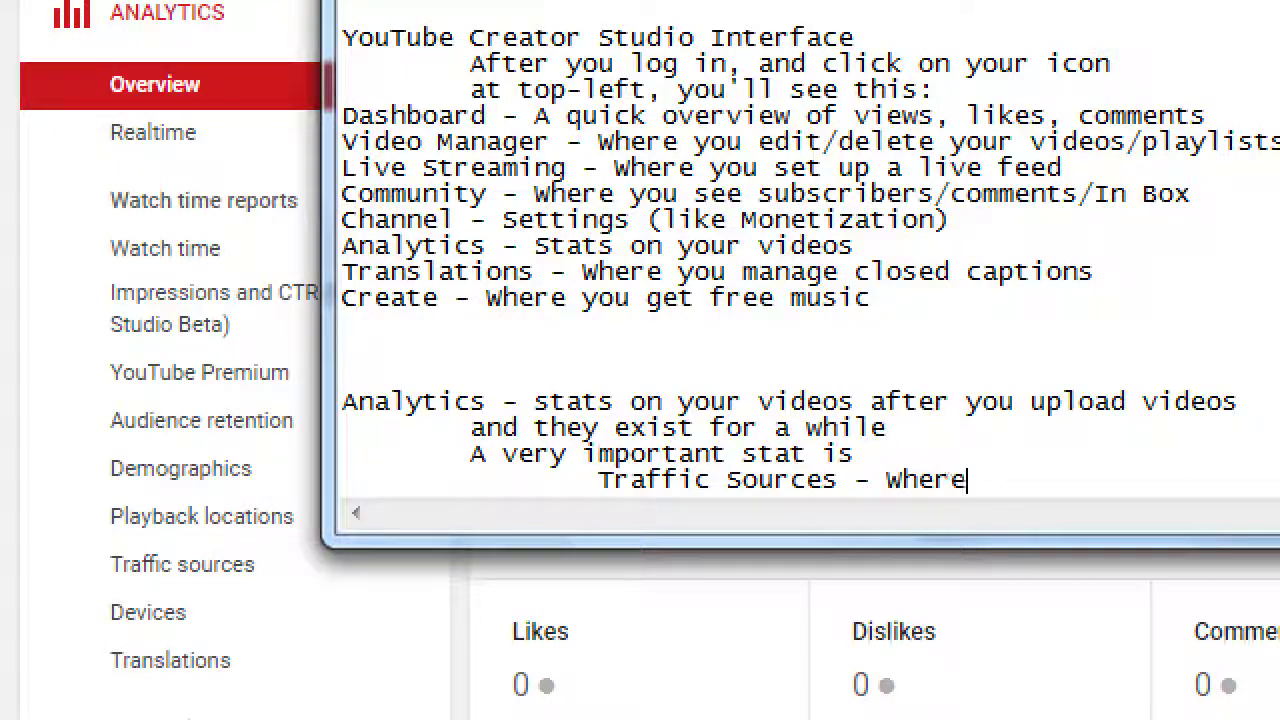
type(" are people come")
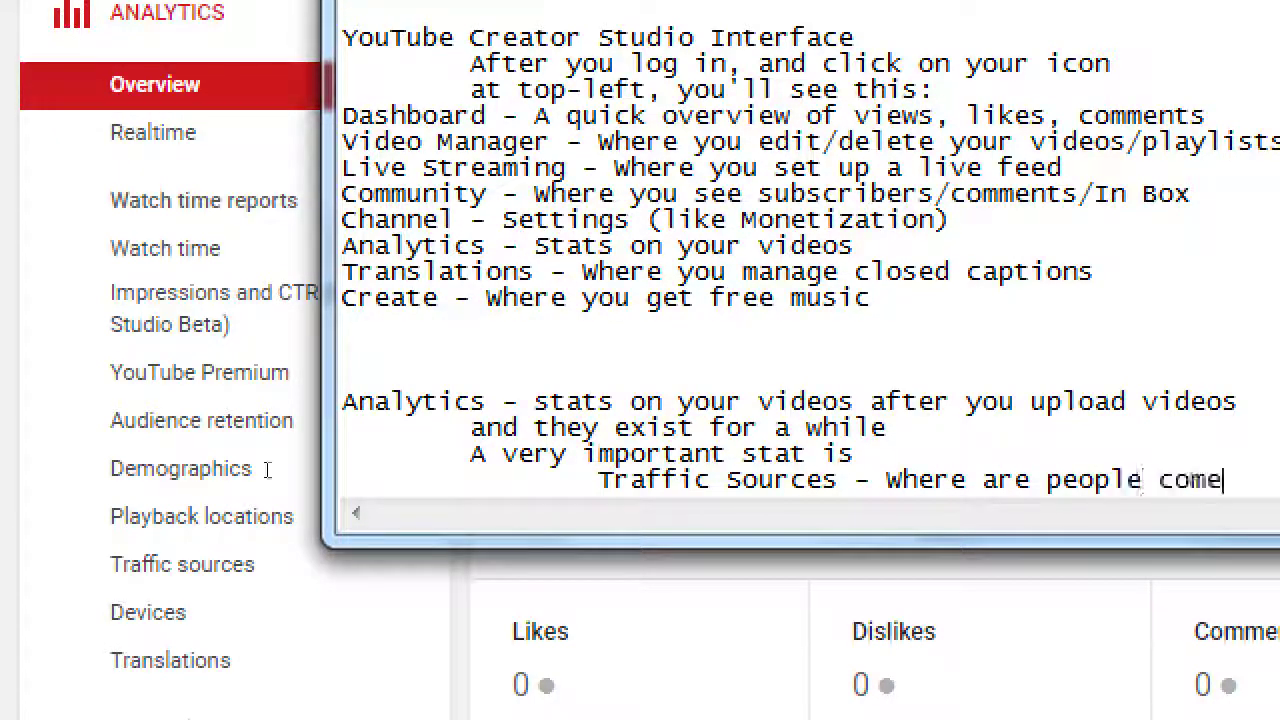
key("BackSpace")
type("ing")
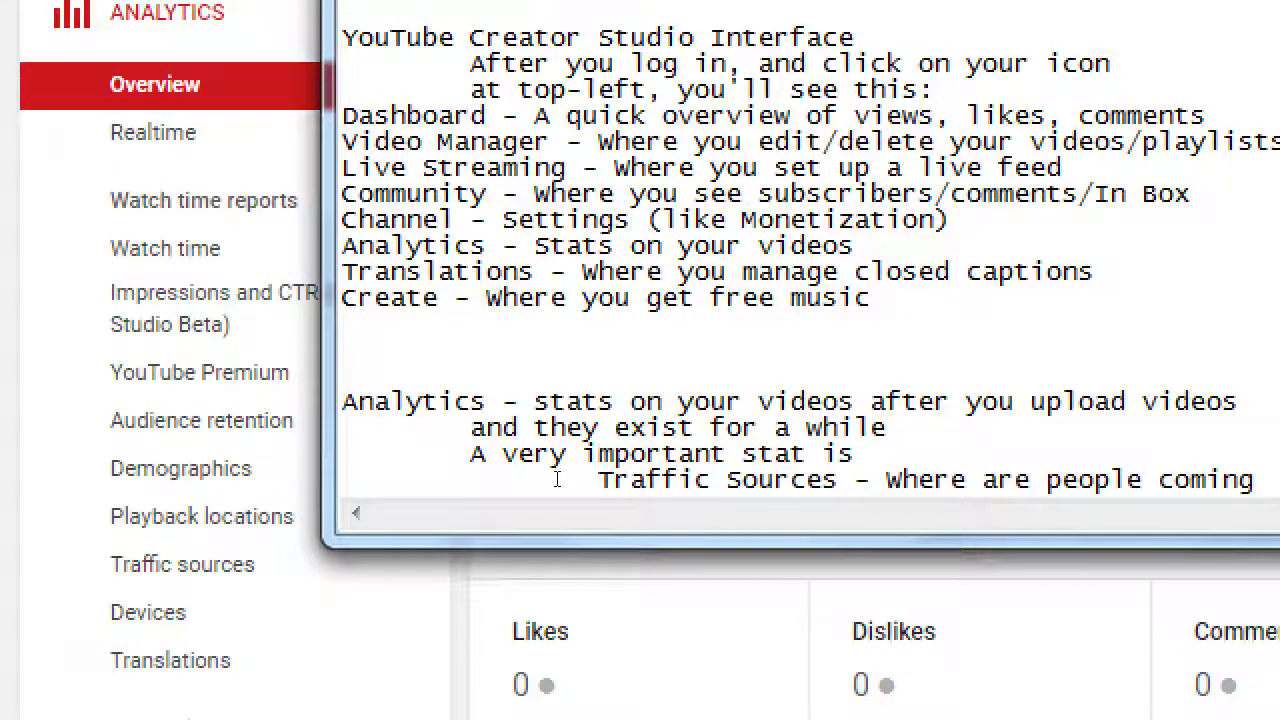
type(" from to")
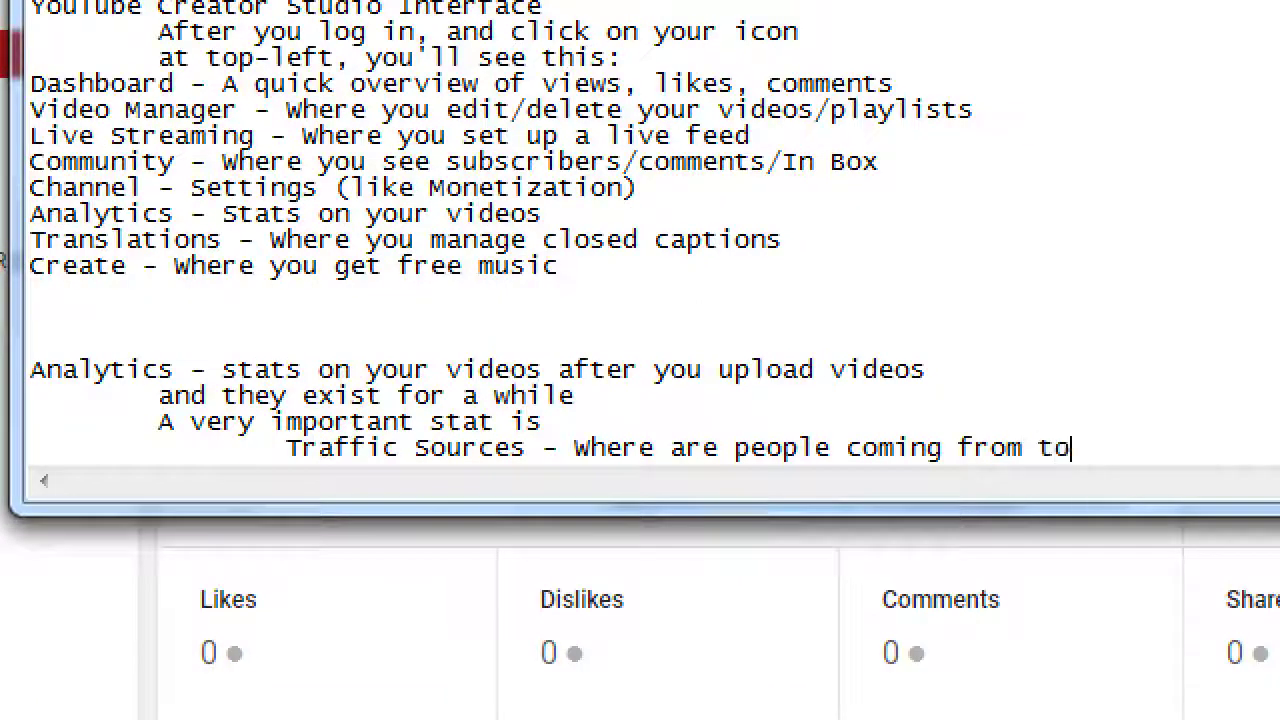
type(" watch me")
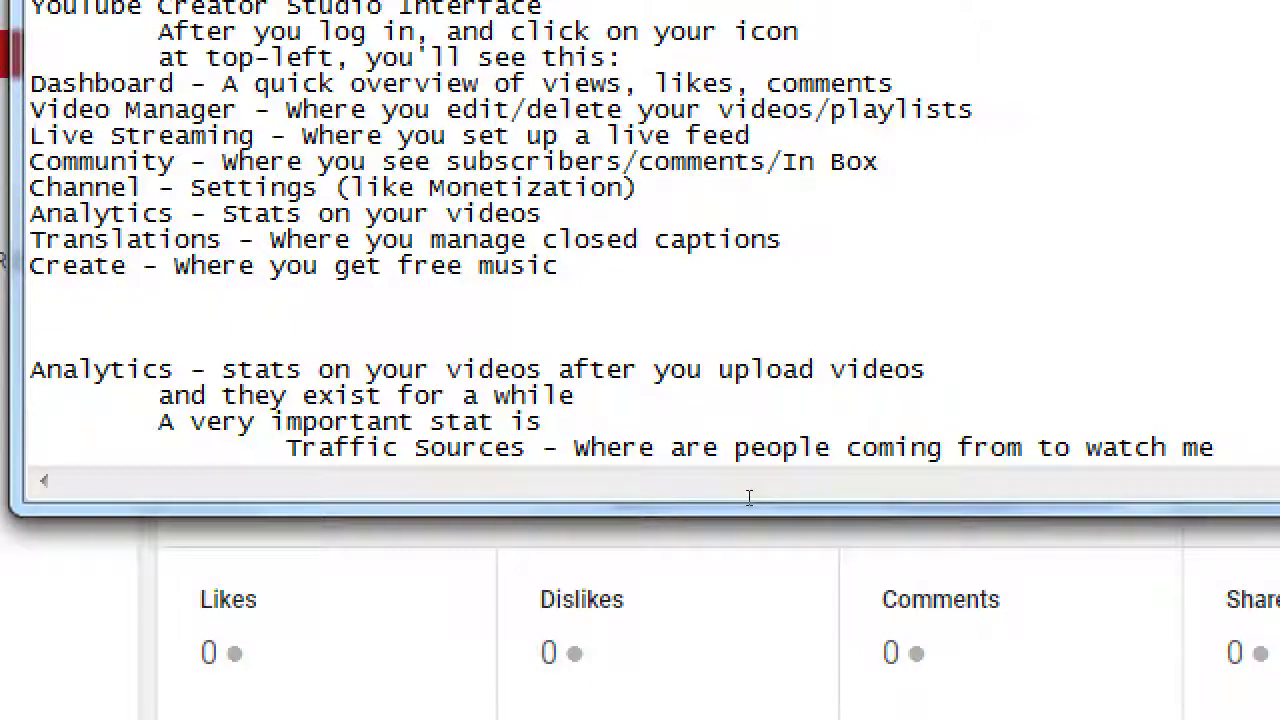
scroll(208, 125, "up", 9)
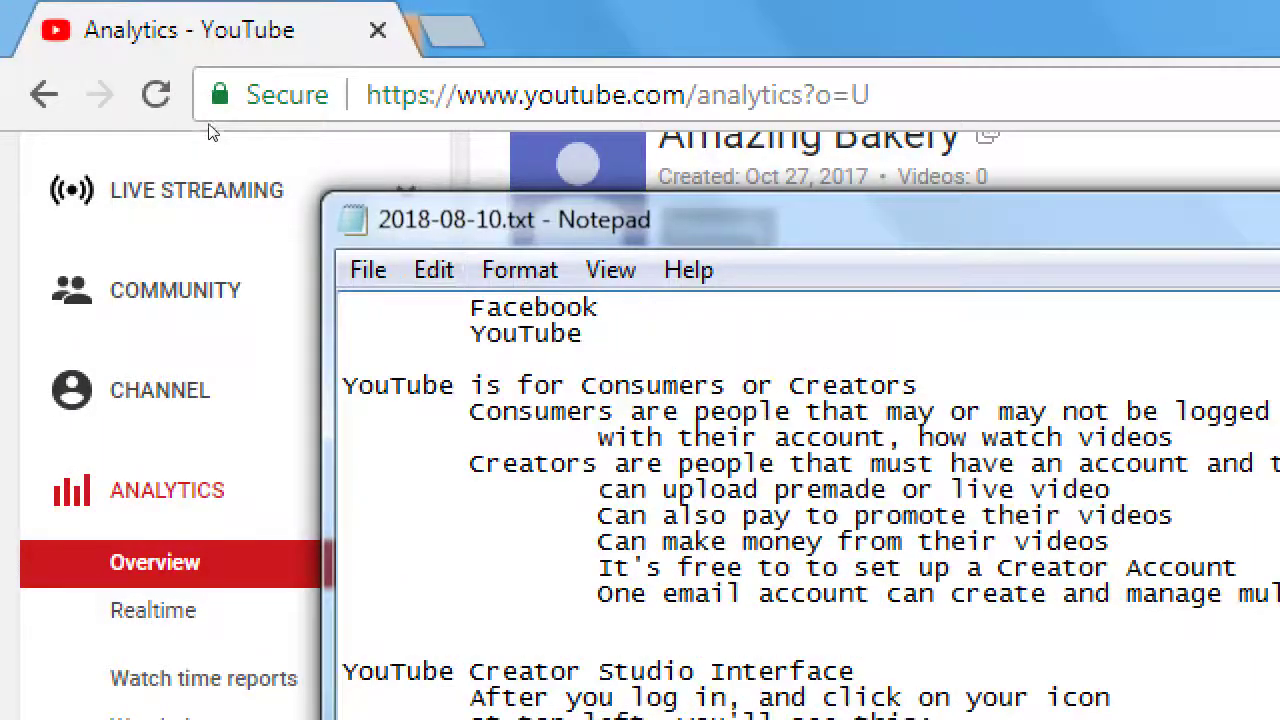
left_click(218, 82)
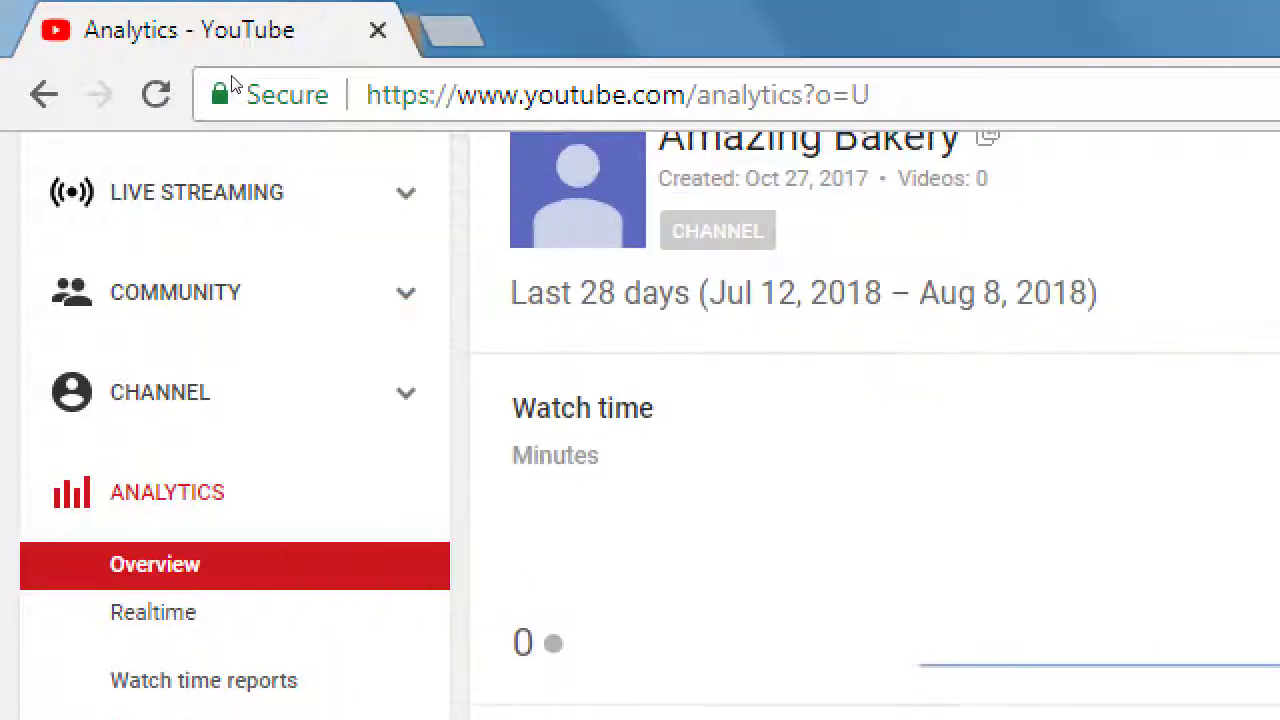
scroll(300, 160, "up", 4)
key("slash")
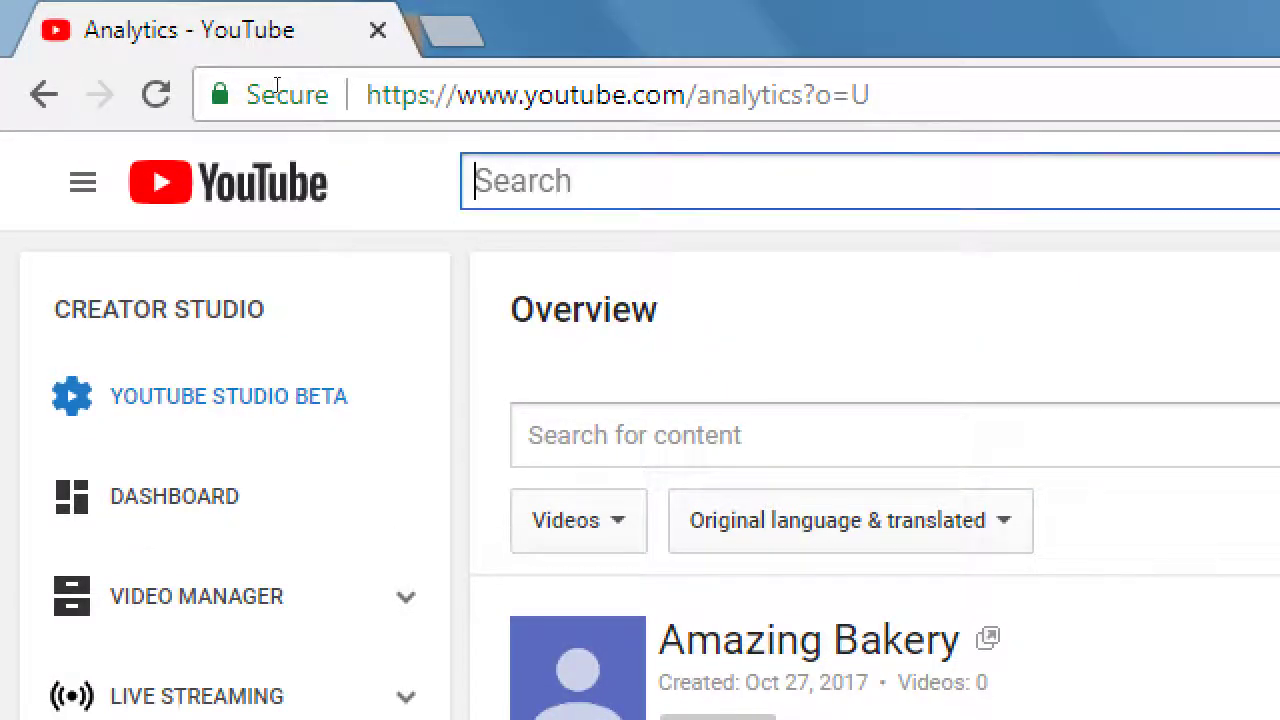
type("jdslkjdsflkdjsflkfdjlkdsfjlkdsfjdsfkl")
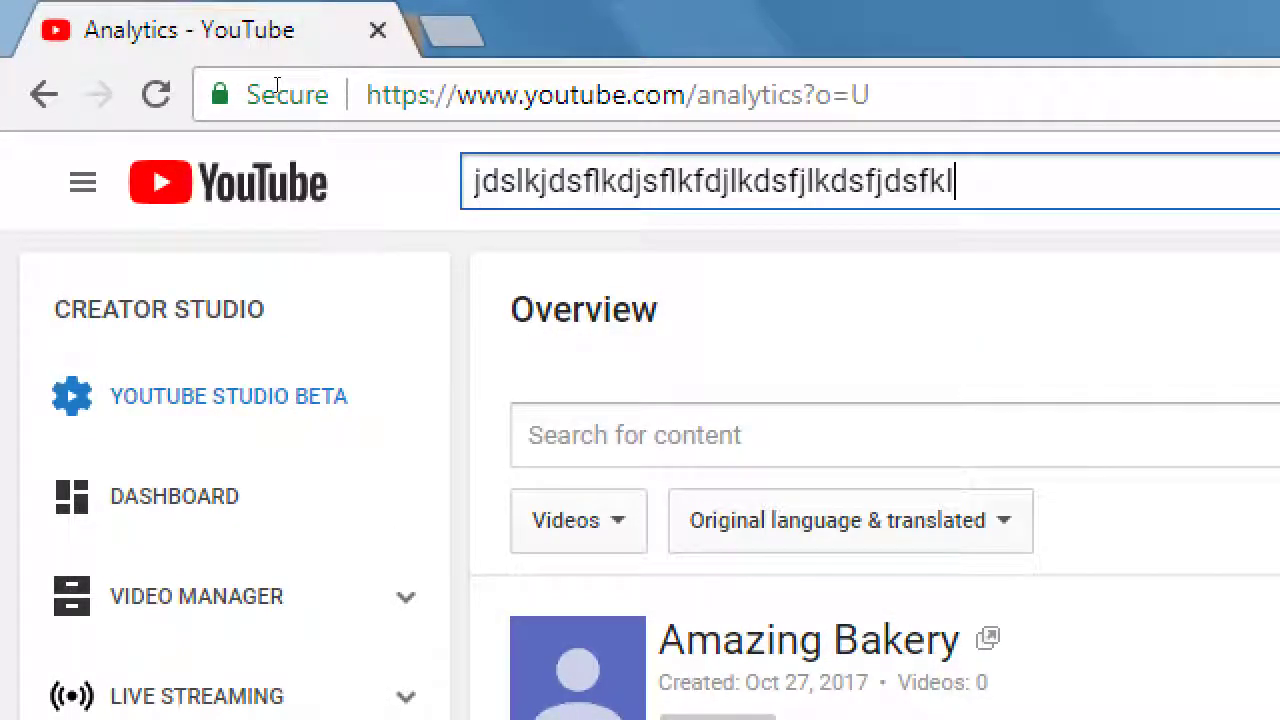
key("ctrl+a")
key("BackSpace")
- Switch to the 2018-08-10.txt notes and add the line "It can tell you the popular search terms people used," under Traffic Sources, indented twice
key("alt+Tab")
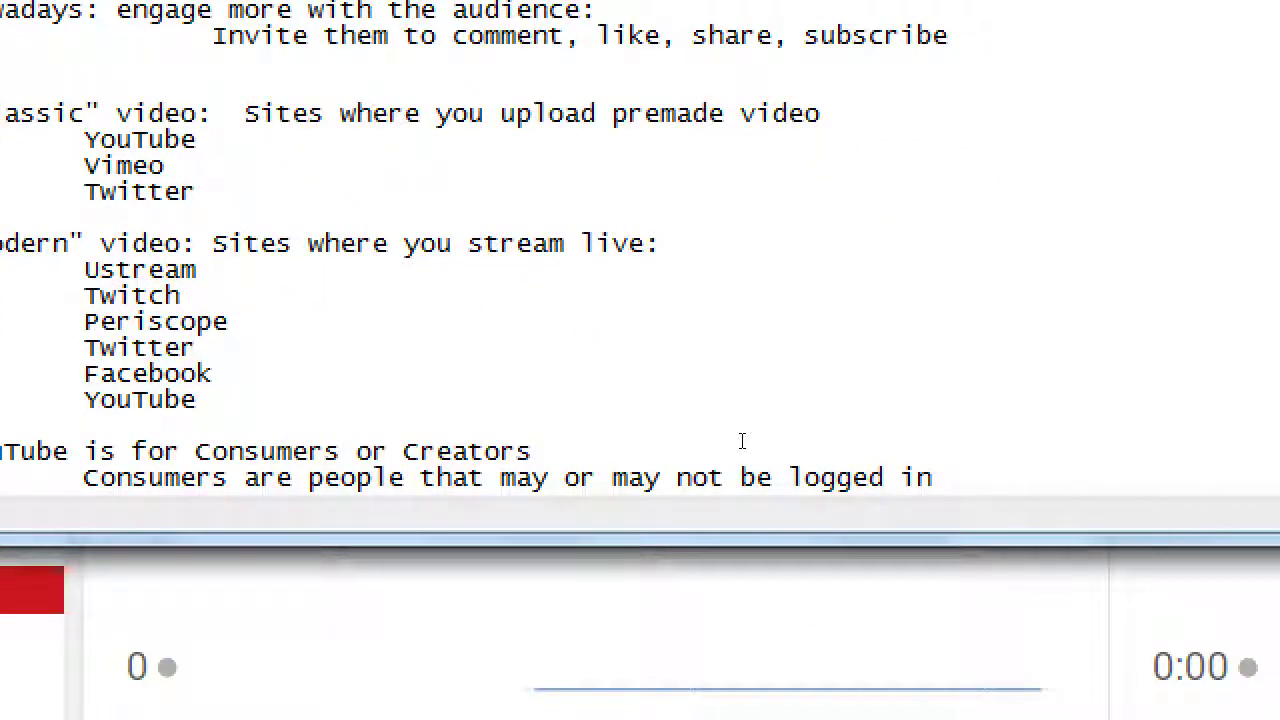
scroll(742, 441, "down", 5)
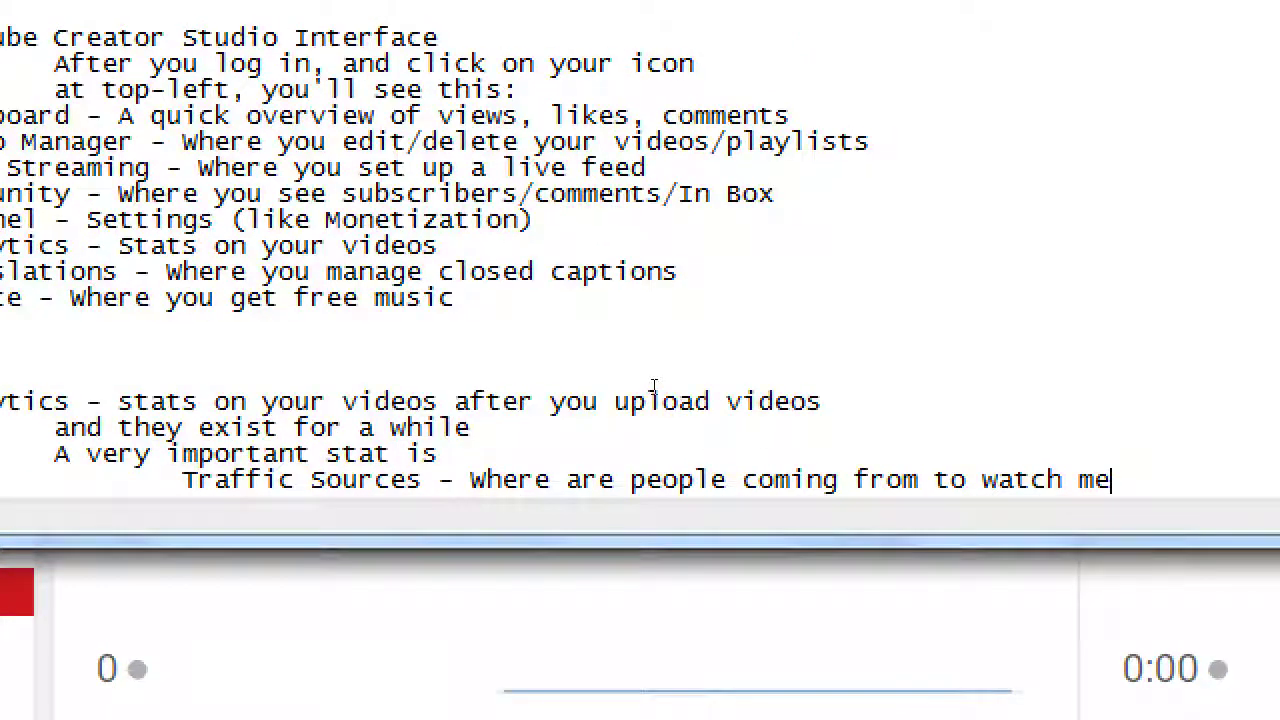
key("Return")
key("Tab")
key("Tab")
type("I")
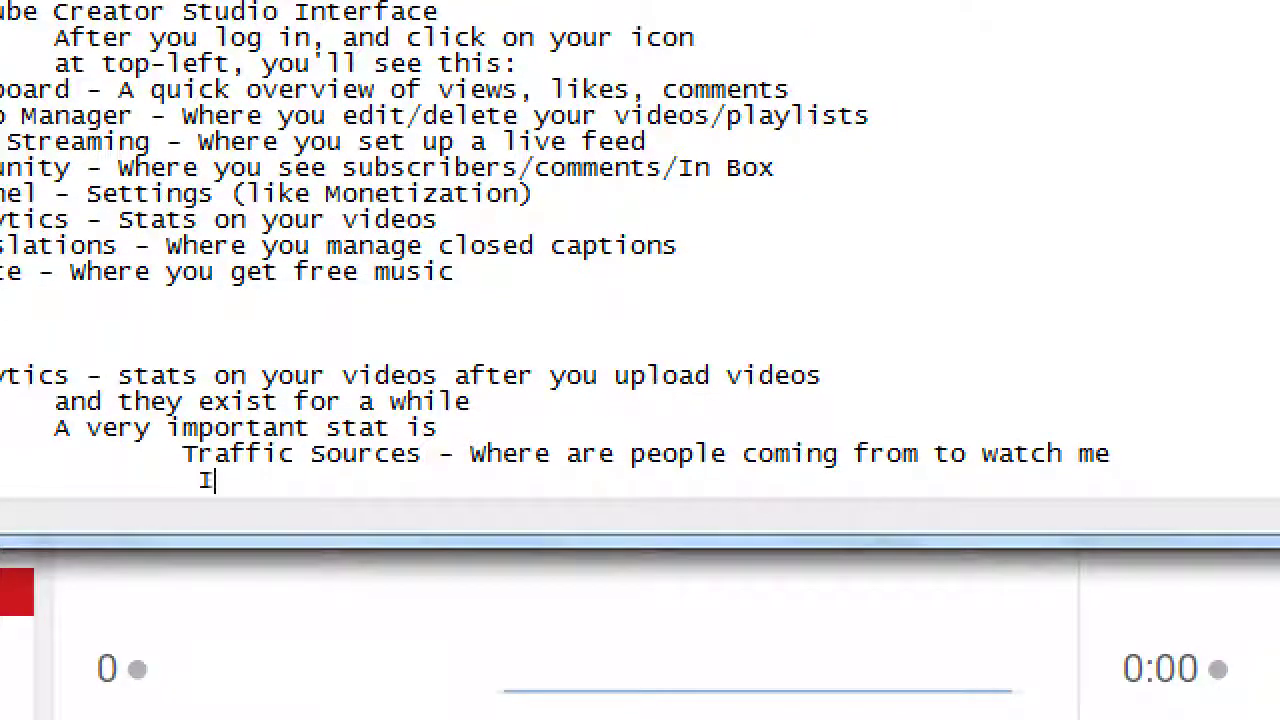
type("t can tell you he")
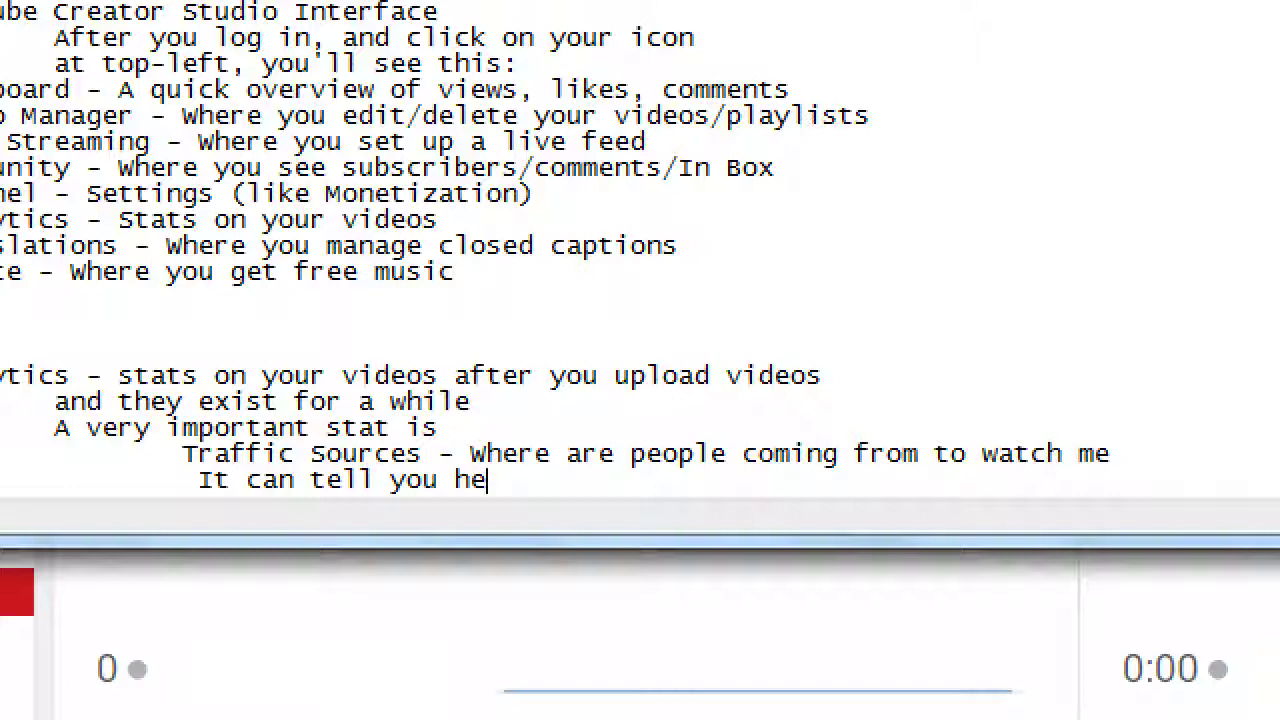
key("BackSpace")
key("BackSpace")
type("the popu")
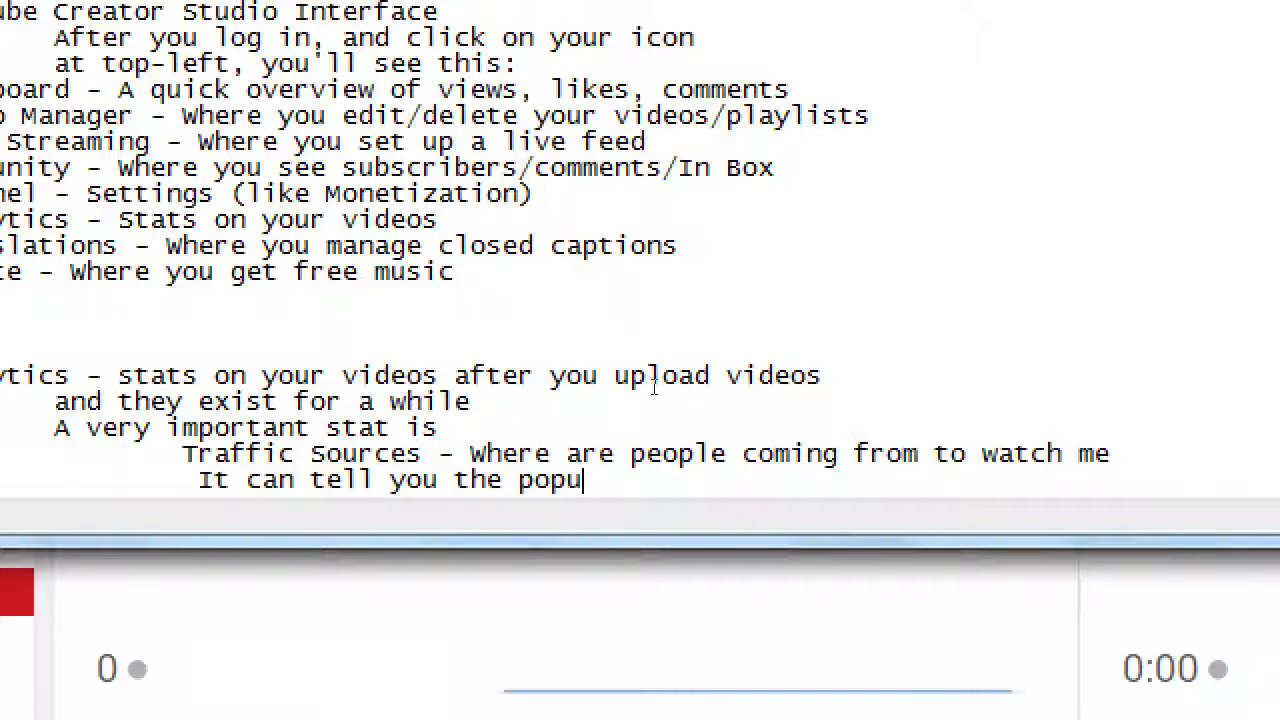
type("ar s")
key("BackSpace")
key("BackSpace")
key("BackSpace")
key("BackSpace")
key("BackSpace")
type("ular search terms")
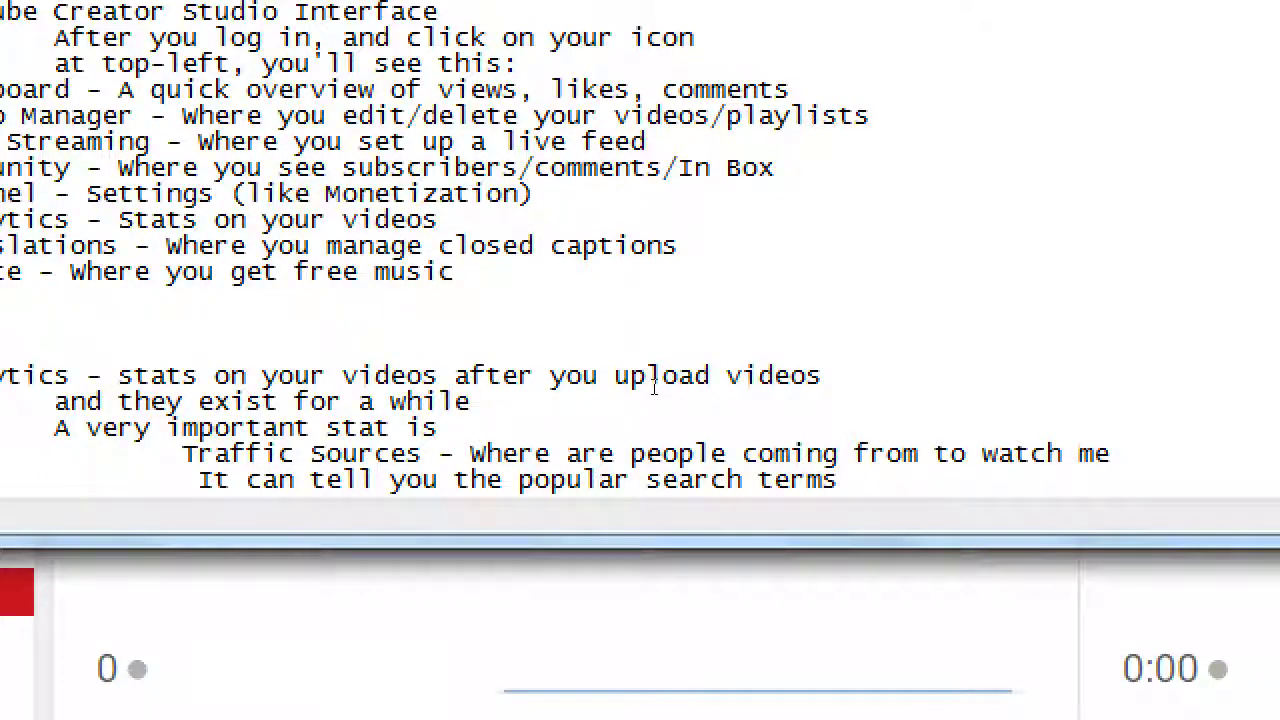
type("people used,")
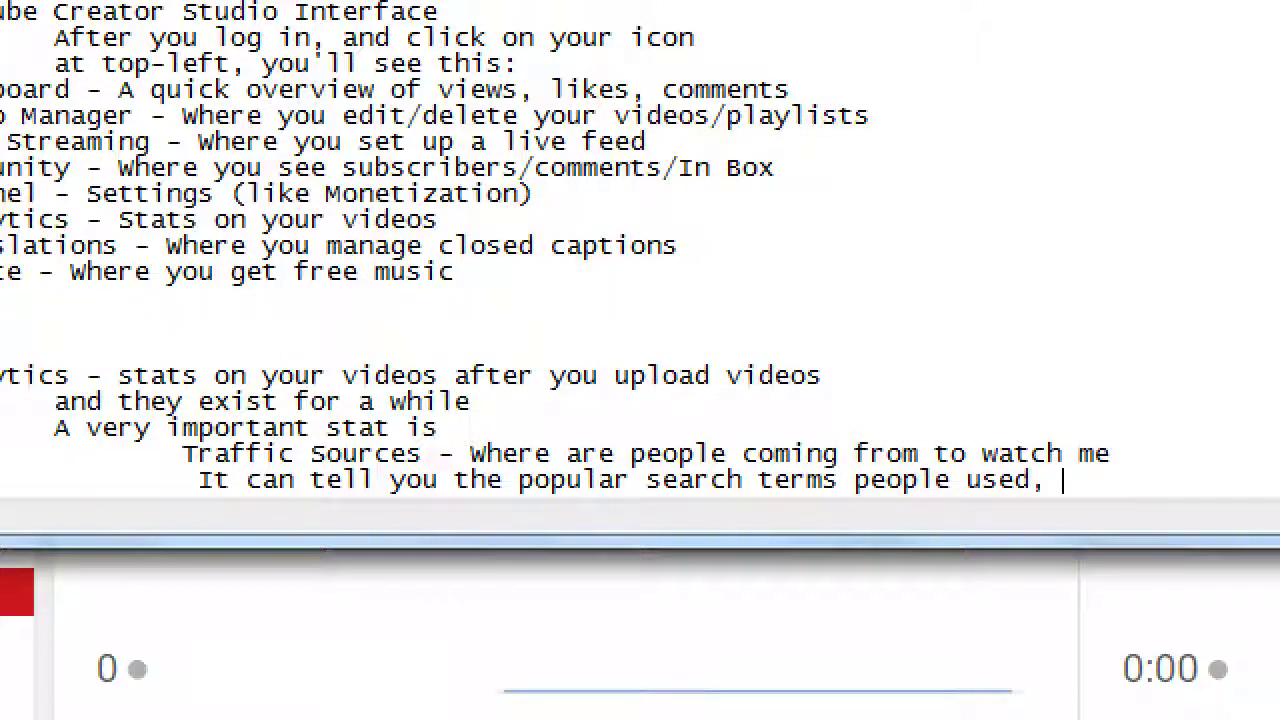
- Continue the Traffic Sources note on a triple-indented line reading "valuable because you can then create videos based on"
key("Return")
key("Tab")
key("Tab")
type("va")
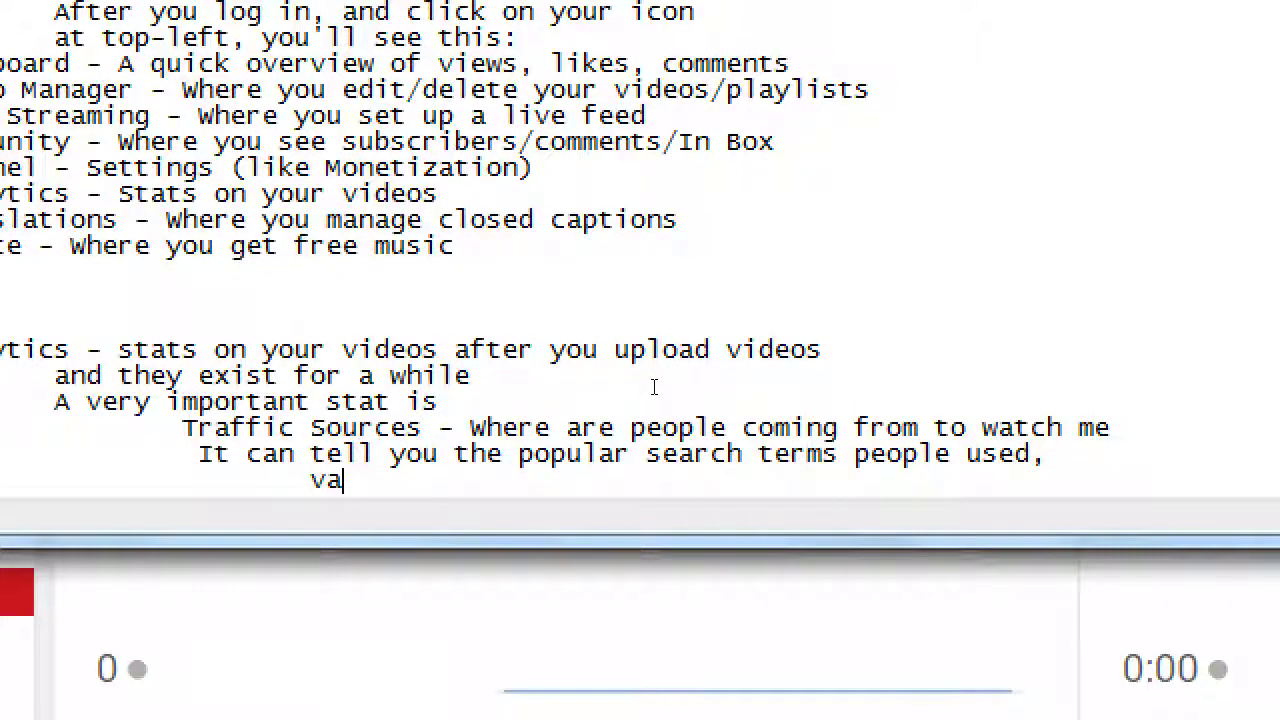
type("luable bec")
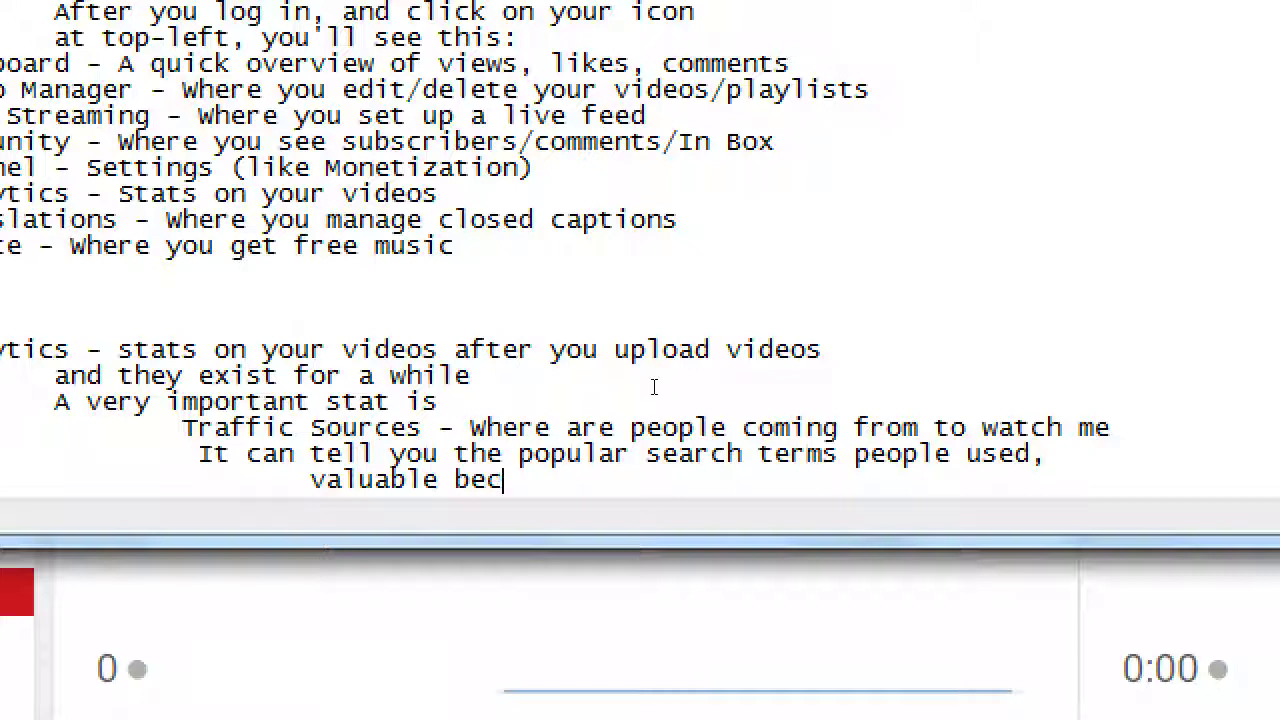
type("ause you can then ")
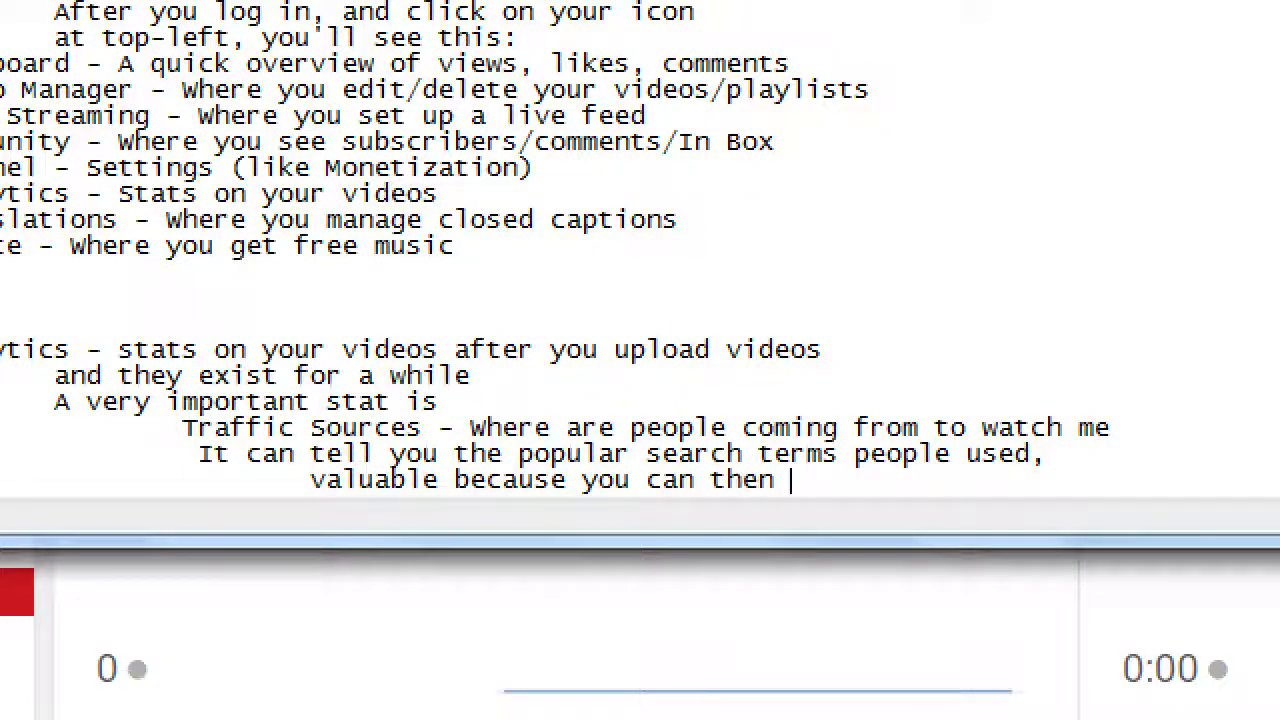
type("create vid")
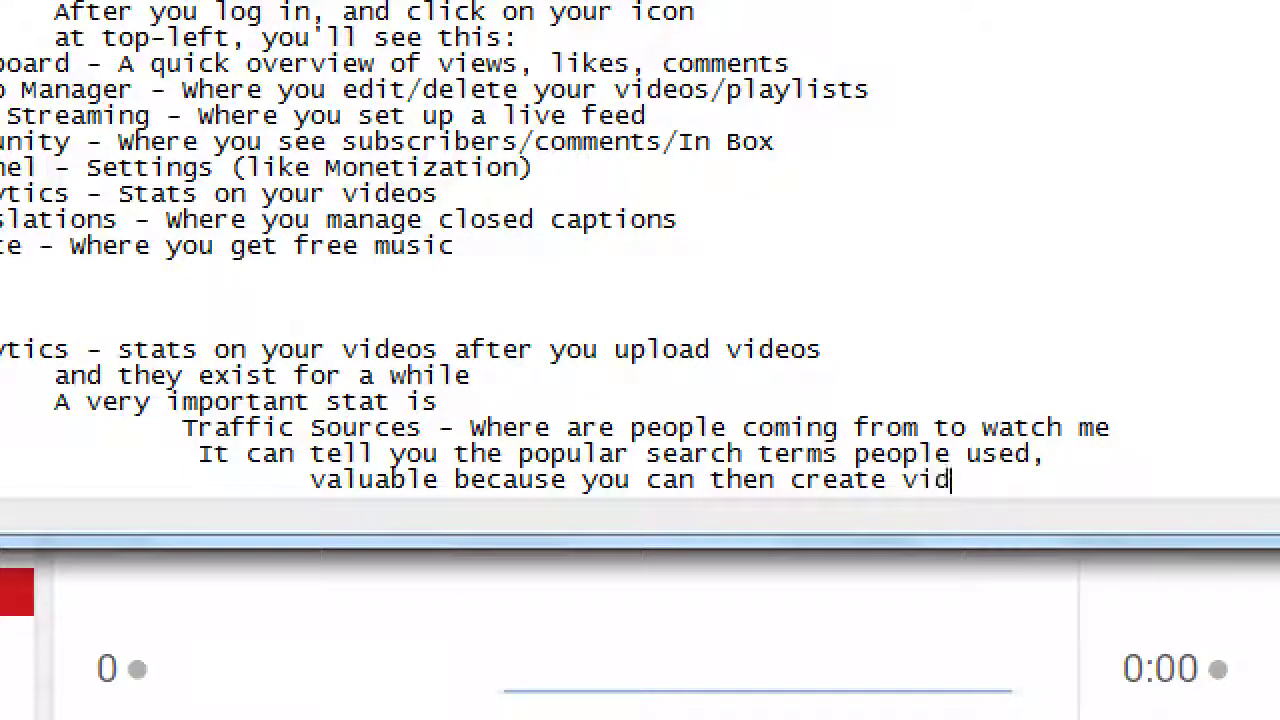
type("eos on that")
key("BackSpace")
key("BackSpace")
key("BackSpace")
key("BackSpace")
key("BackSpace")
key("BackSpace")
key("BackSpace")
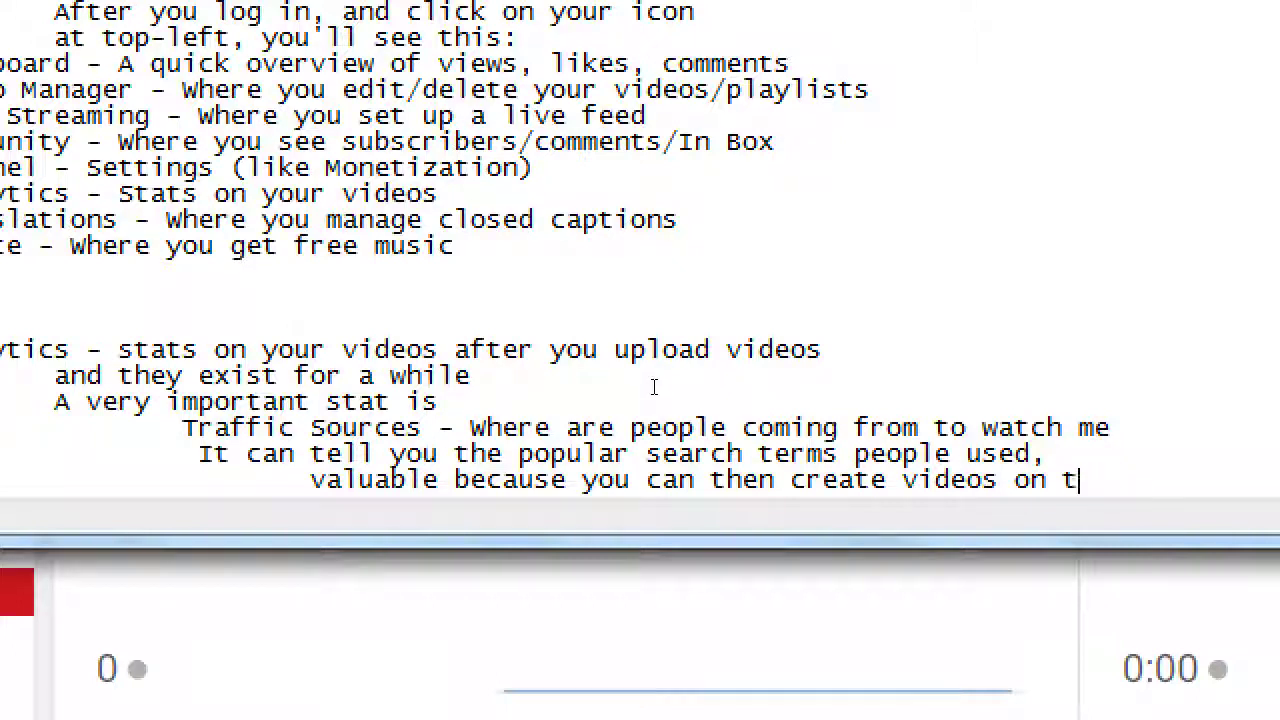
type("based on")
- Add the triple-indented continuation line "those terms, and use those terms in your Title," to the Traffic Sources note
key("Return")
key("Tab")
key("Tab")
key("Tab")
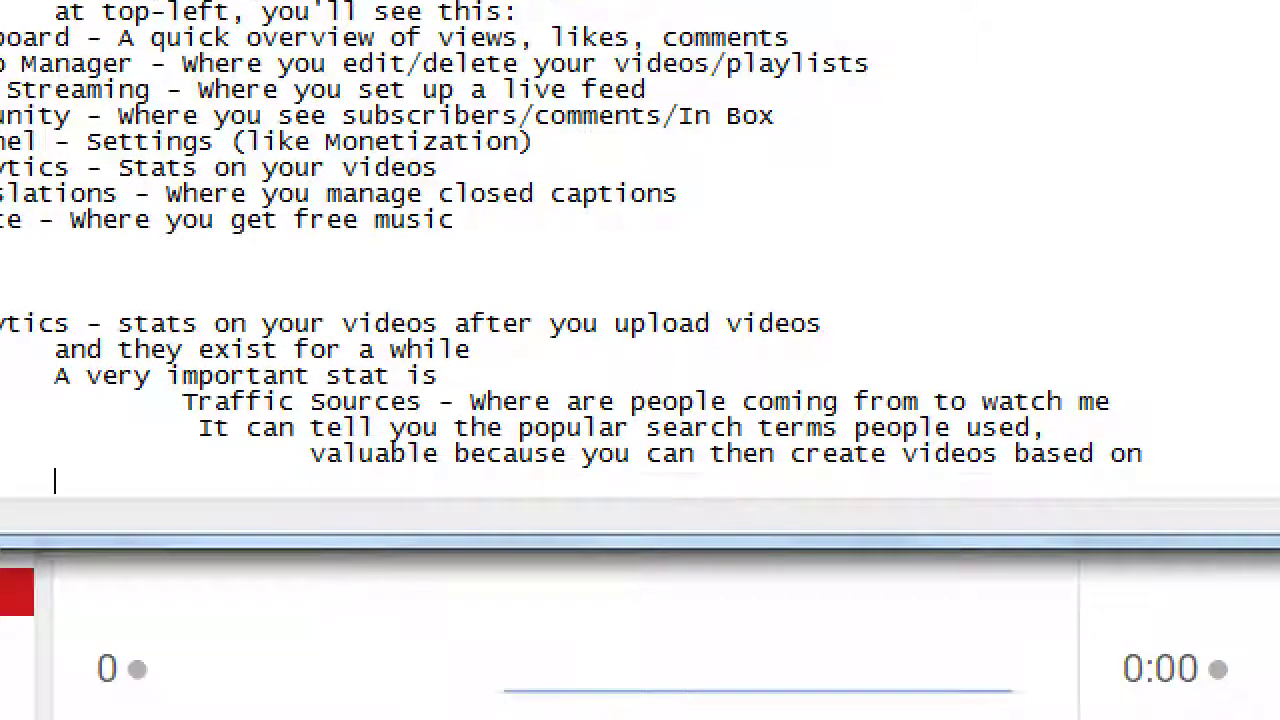
type("those terms, and ")
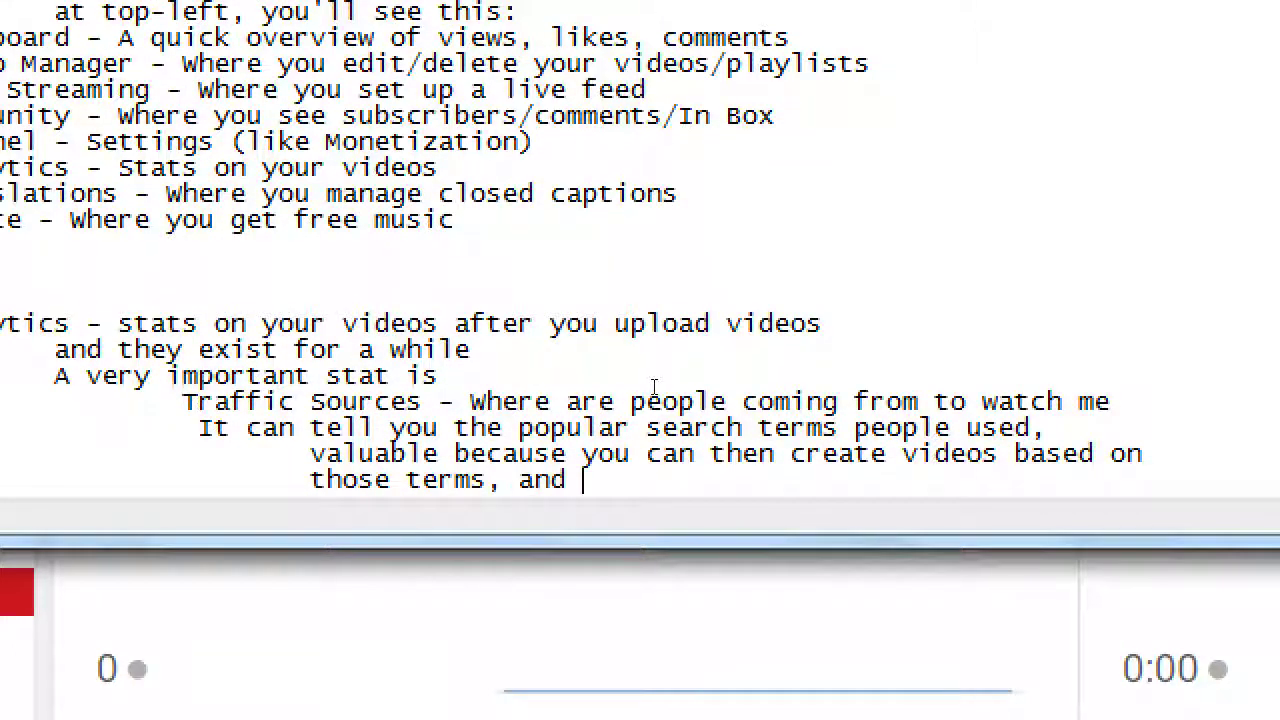
type("use those t")
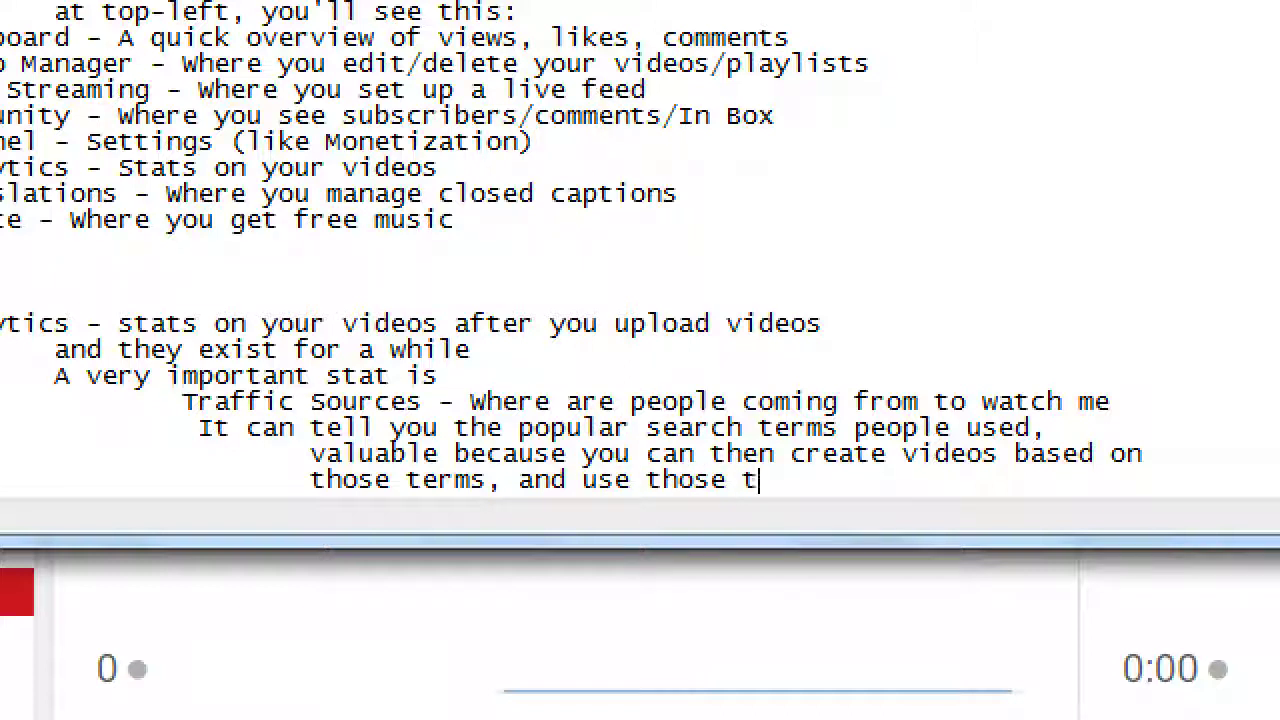
type("erms in your Tit")
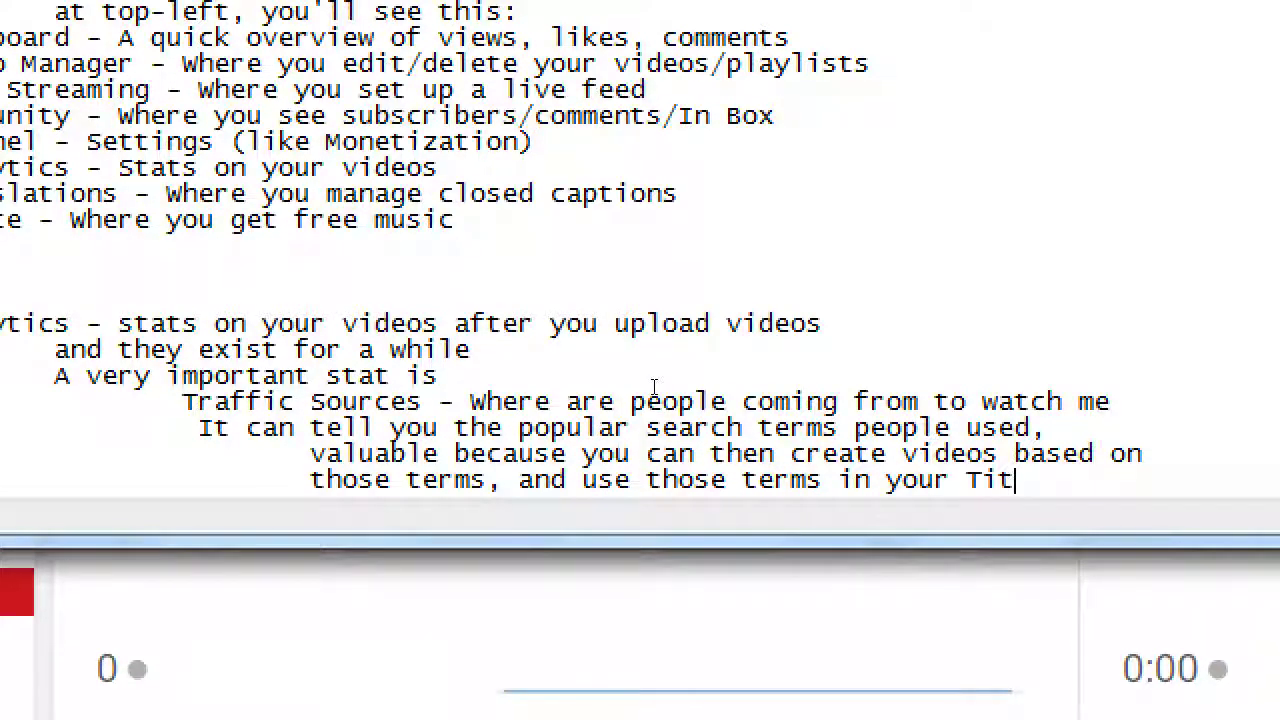
type("le,")
- Finish the Traffic Sources note with the triple-indented line "Description, Keywords"
key("Return")
key("Tab")
key("Tab")
key("Tab")
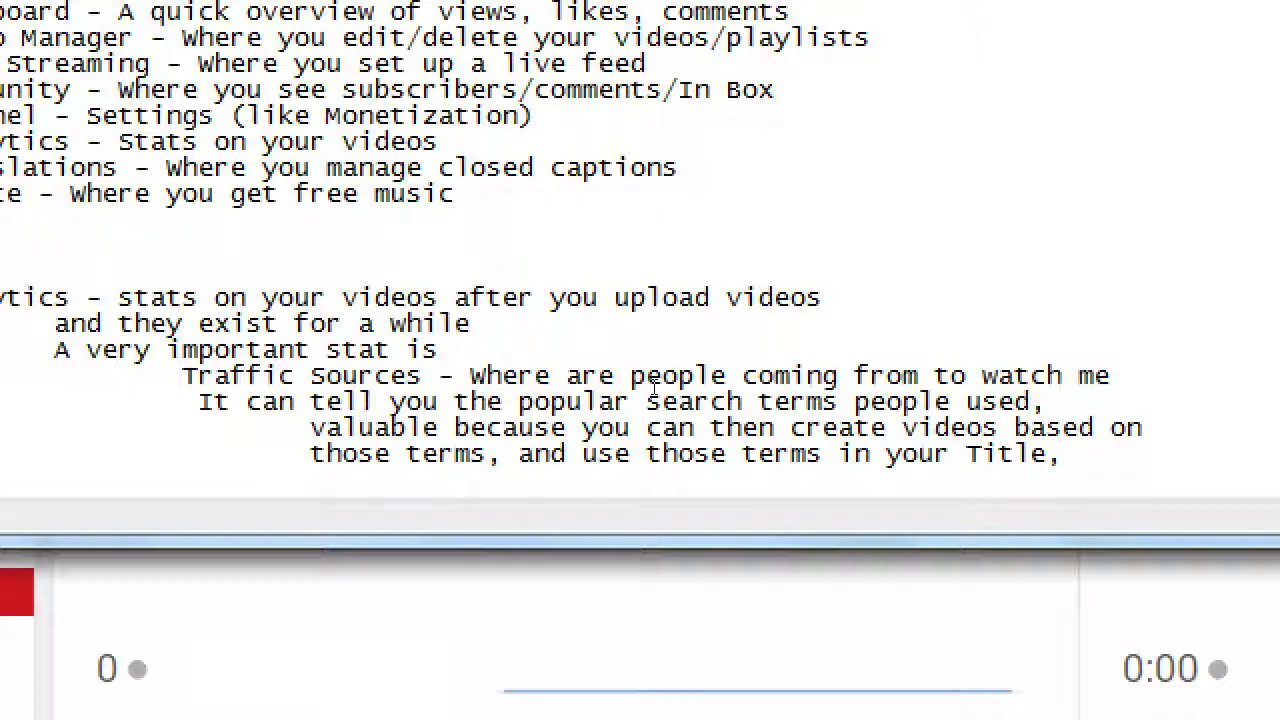
type("Description, Key")
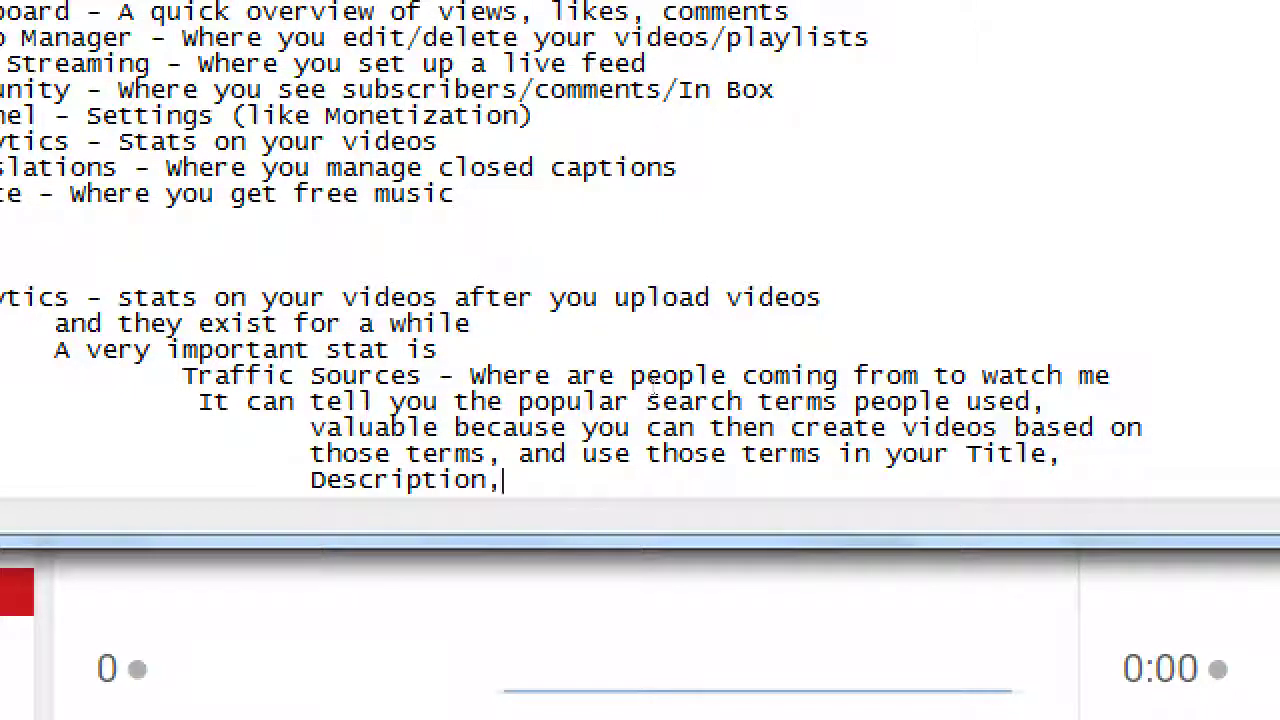
type("words")
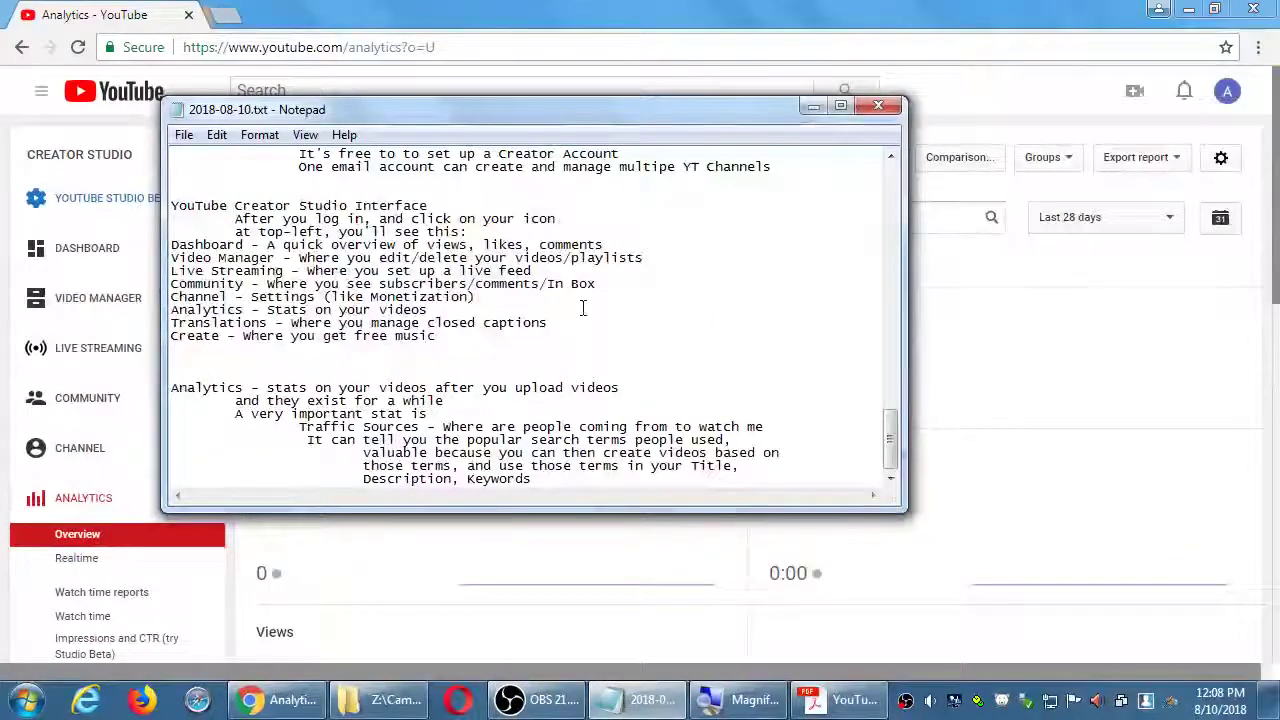
- Leave the notes, open a new private Firefox window, and load youtube.com in it
left_click(555, 95)
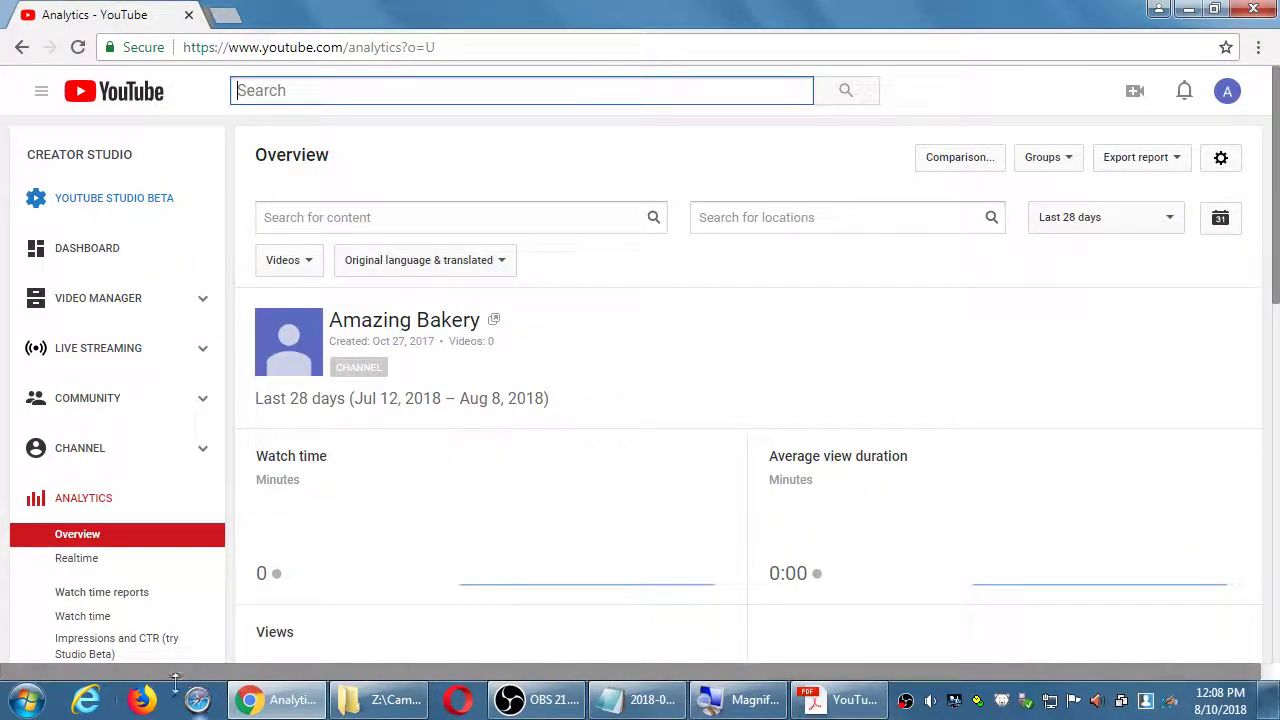
right_click(141, 699)
left_click(210, 578)
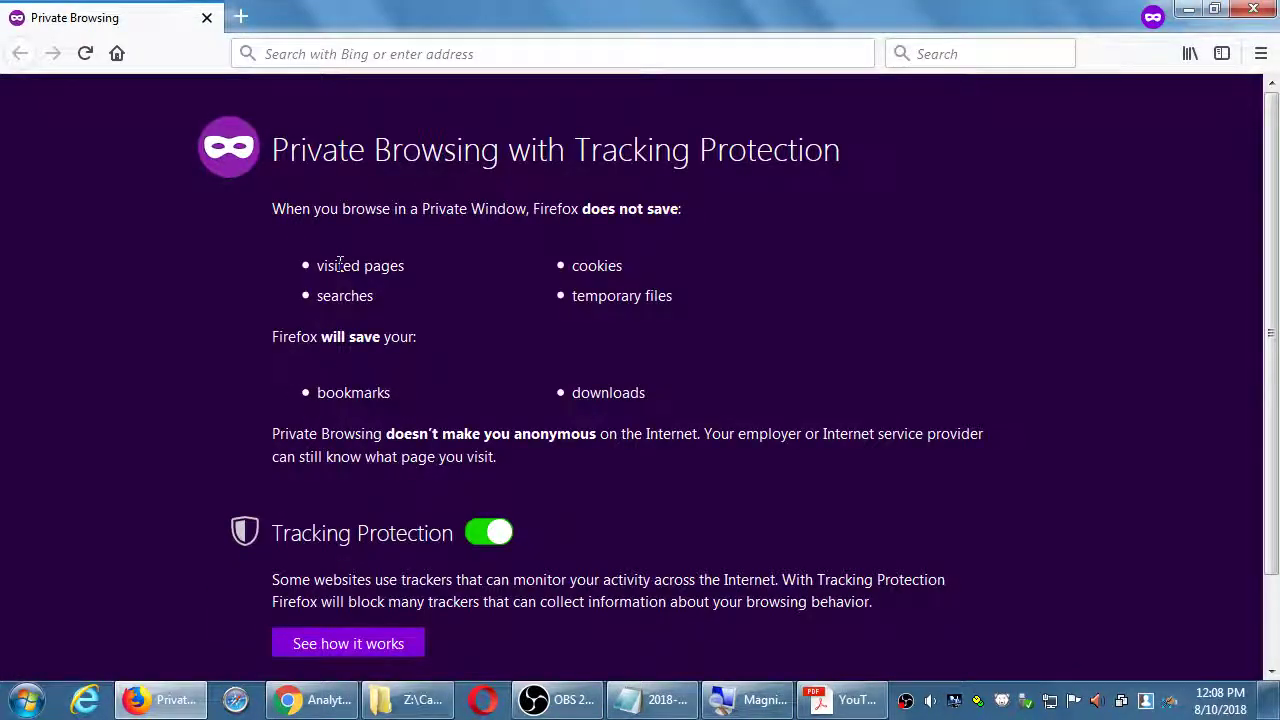
type("youtube.com")
key("Return")
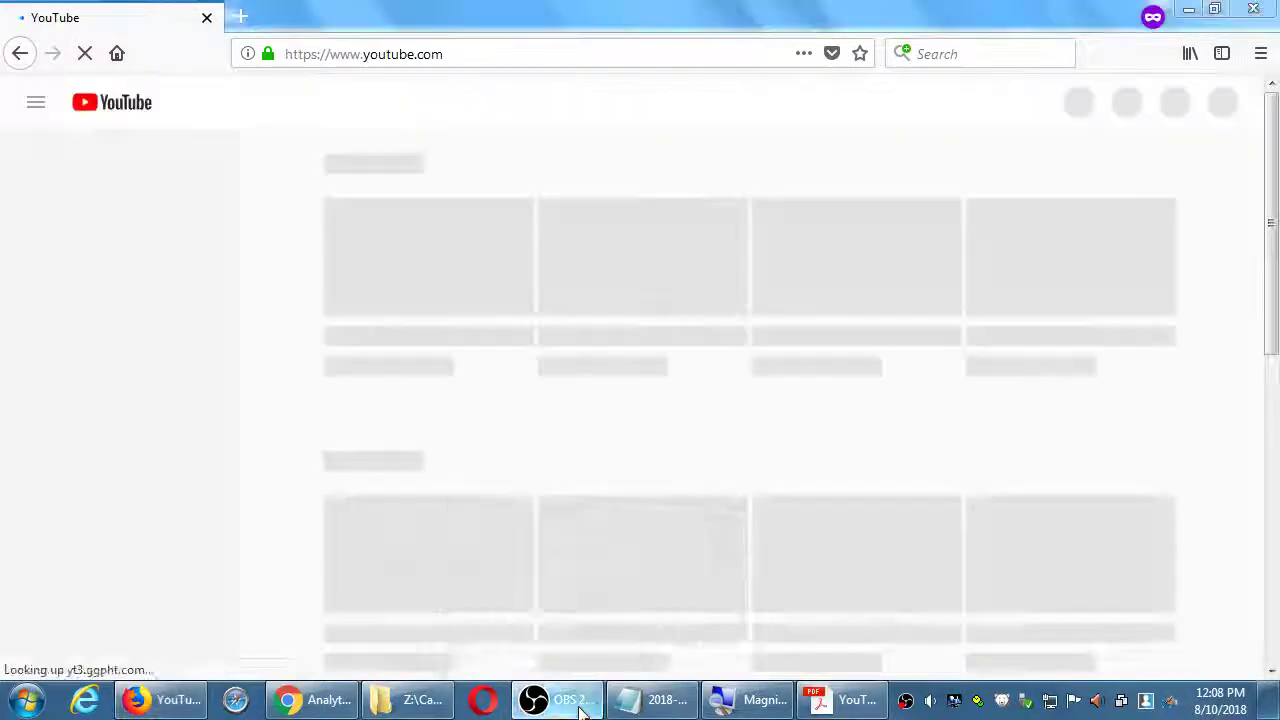
- Bring up OBS, toggle the Display Capture source, and minimize OBS to return to Firefox
left_click(558, 699)
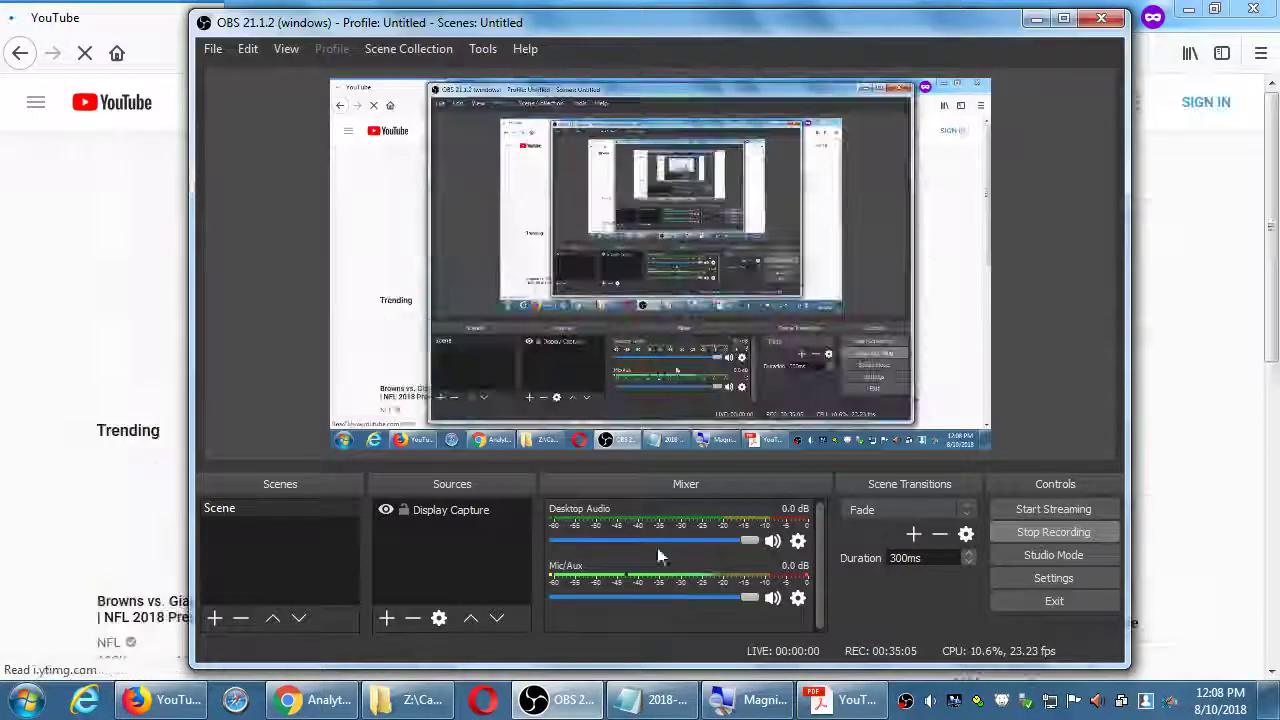
left_click(408, 510)
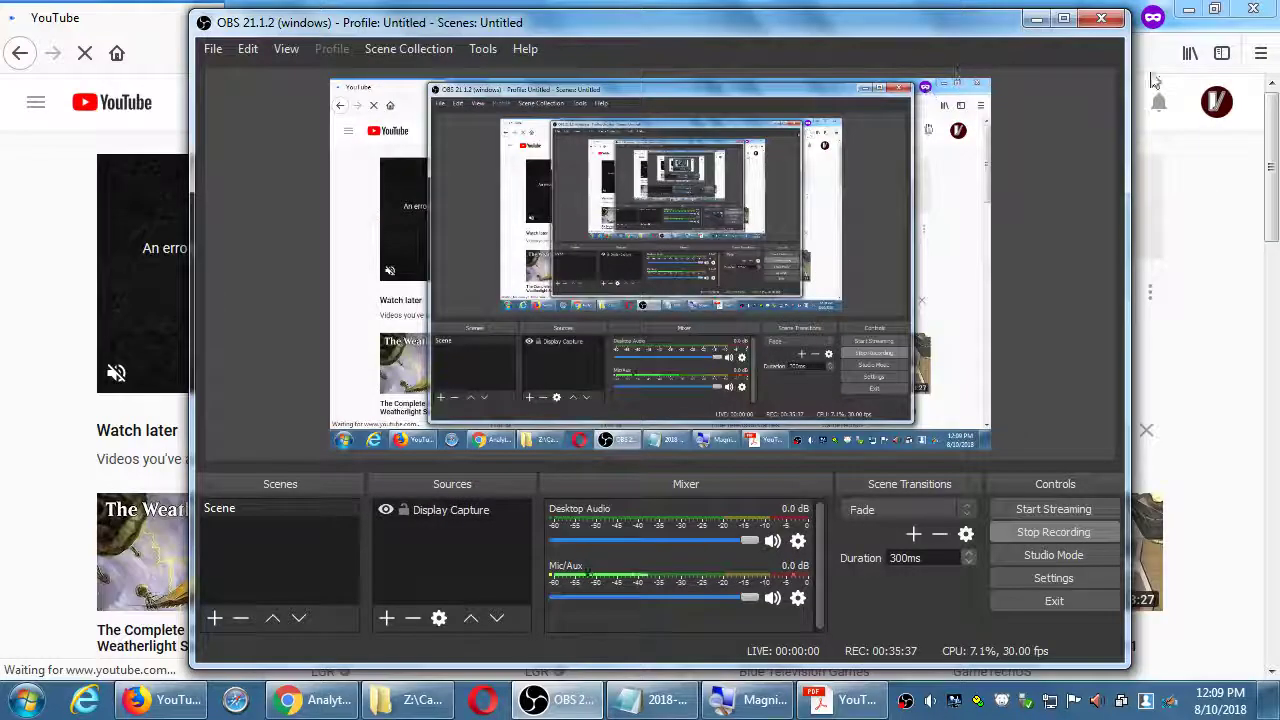
left_click(1030, 20)
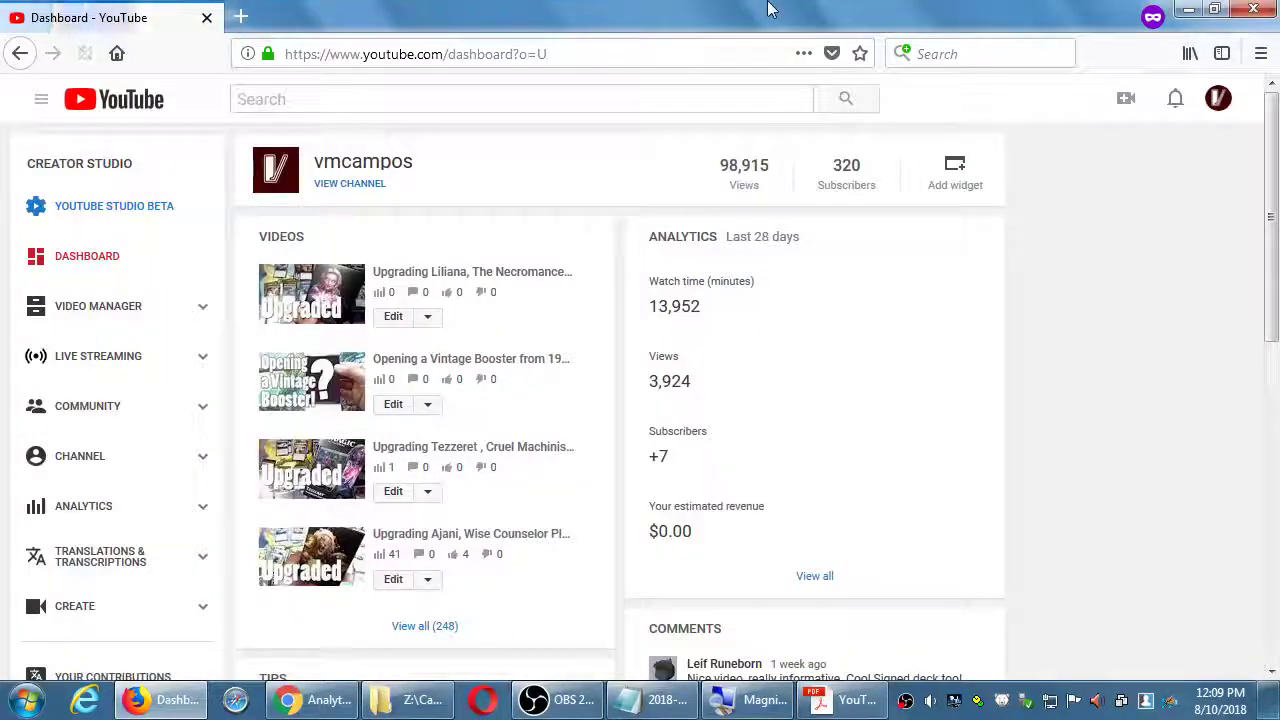
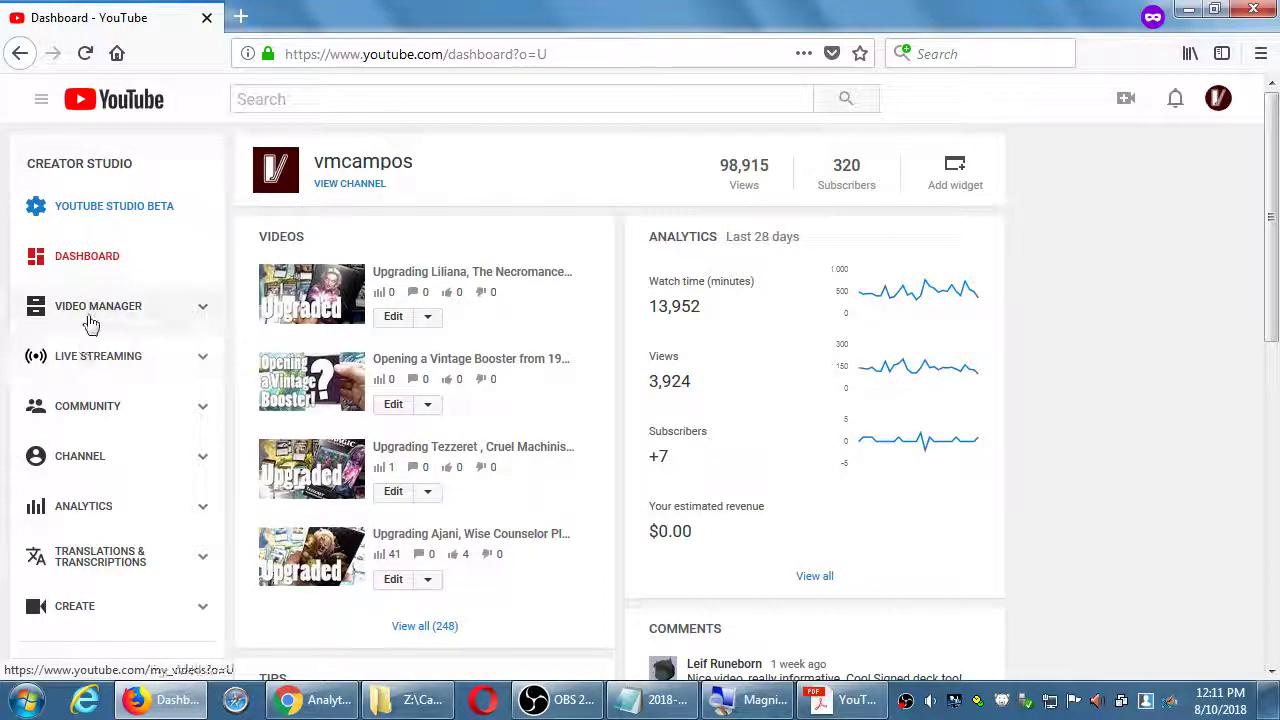
- Open the channel's Analytics overview and examine watch time, view duration, views, revenue and the engagement statistics from likes to subscribers
left_click(86, 505)
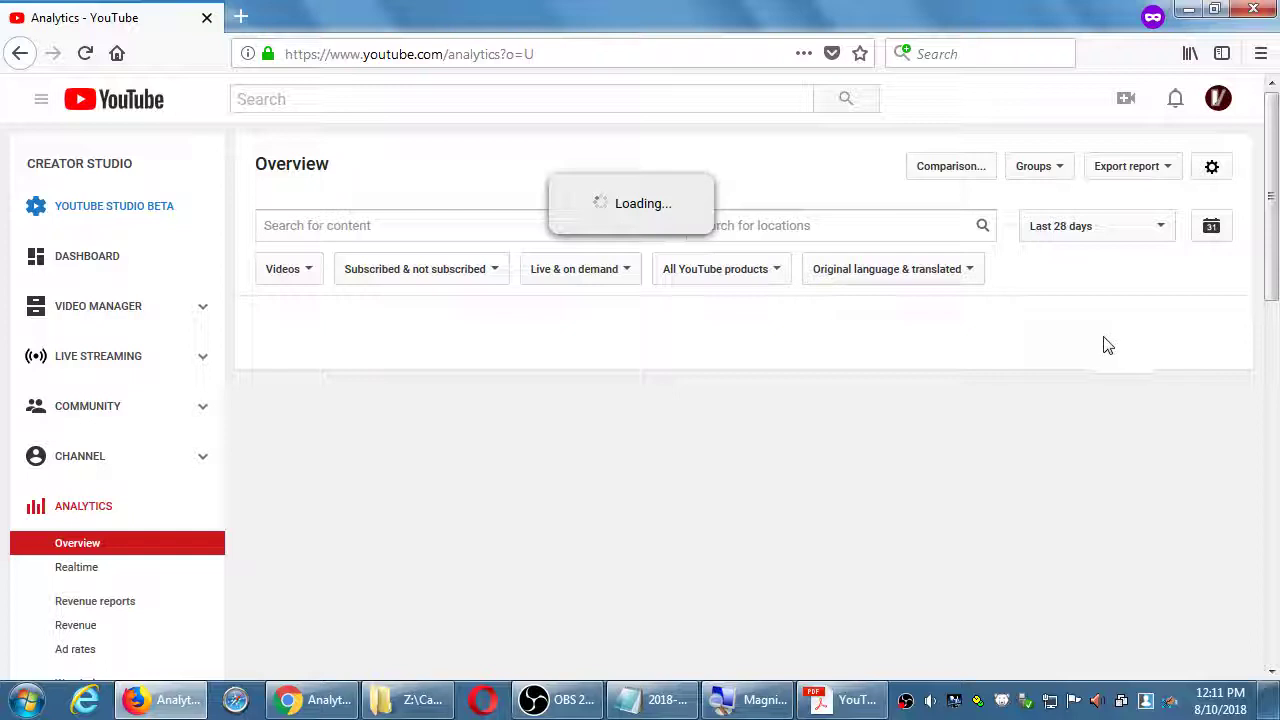
scroll(1150, 320, "down", 4)
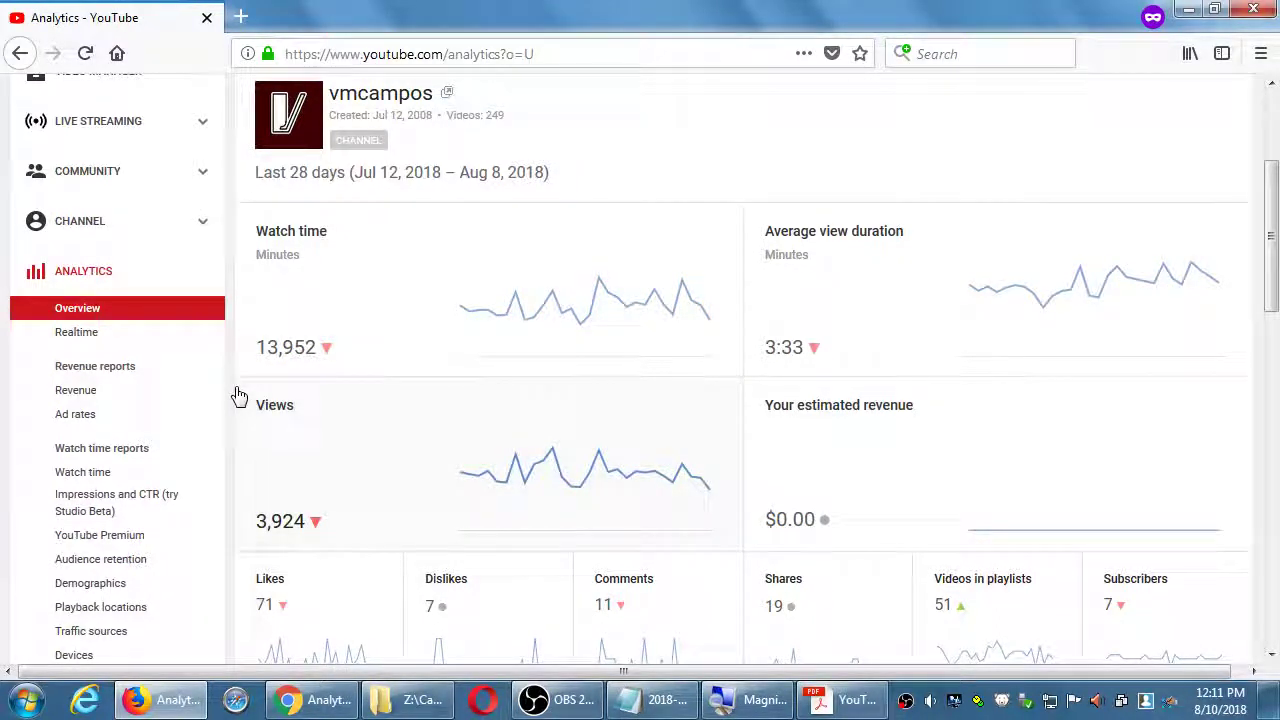
mouse_move(300, 344)
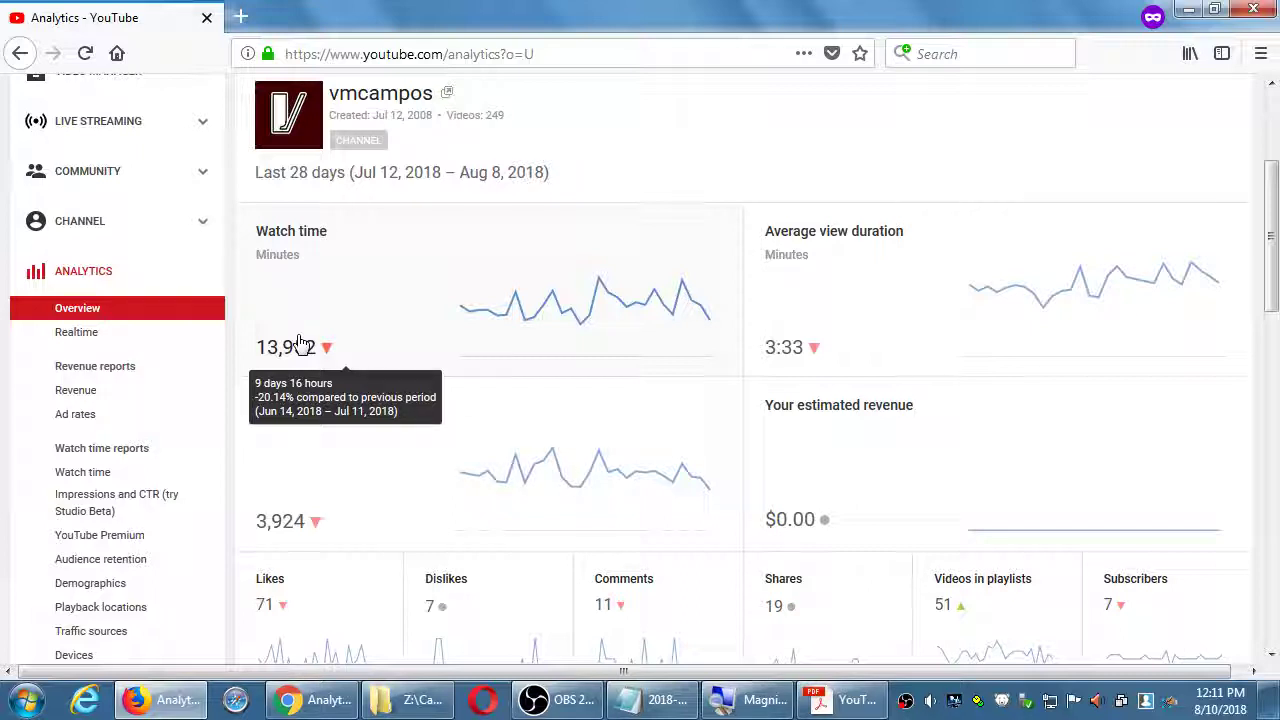
mouse_move(871, 334)
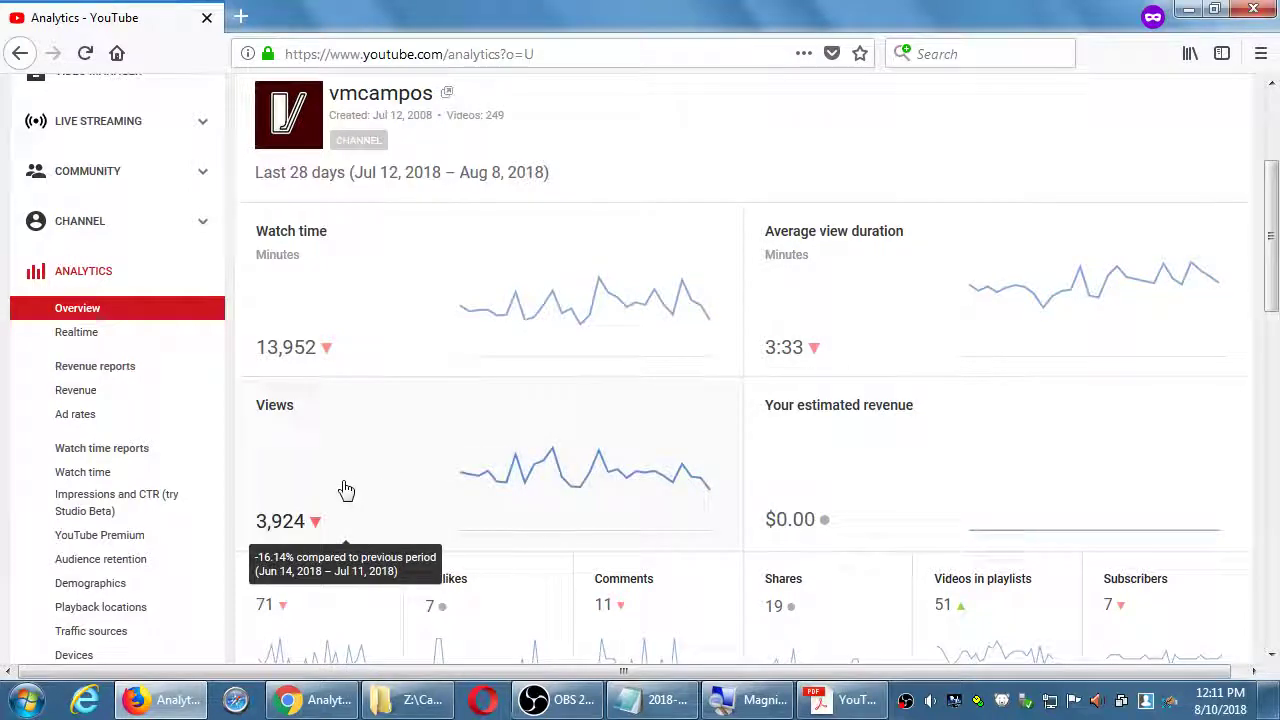
mouse_move(886, 492)
scroll(923, 237, "down", 3)
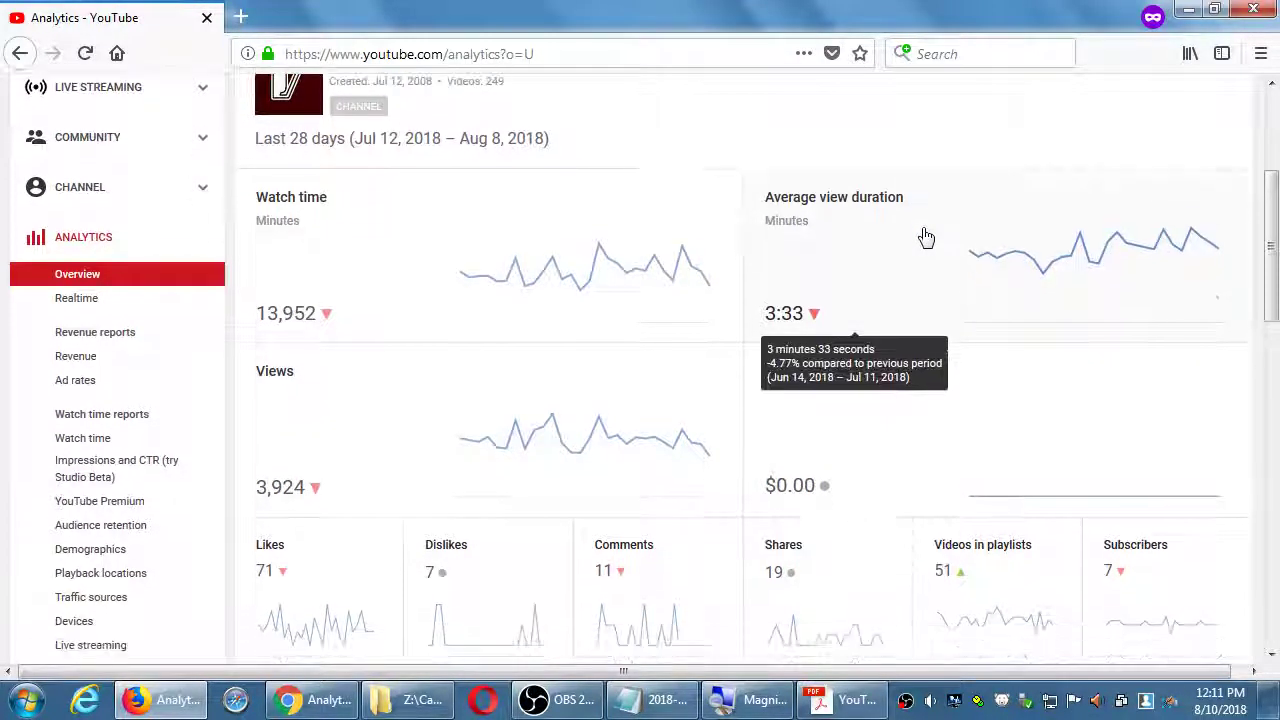
mouse_move(286, 486)
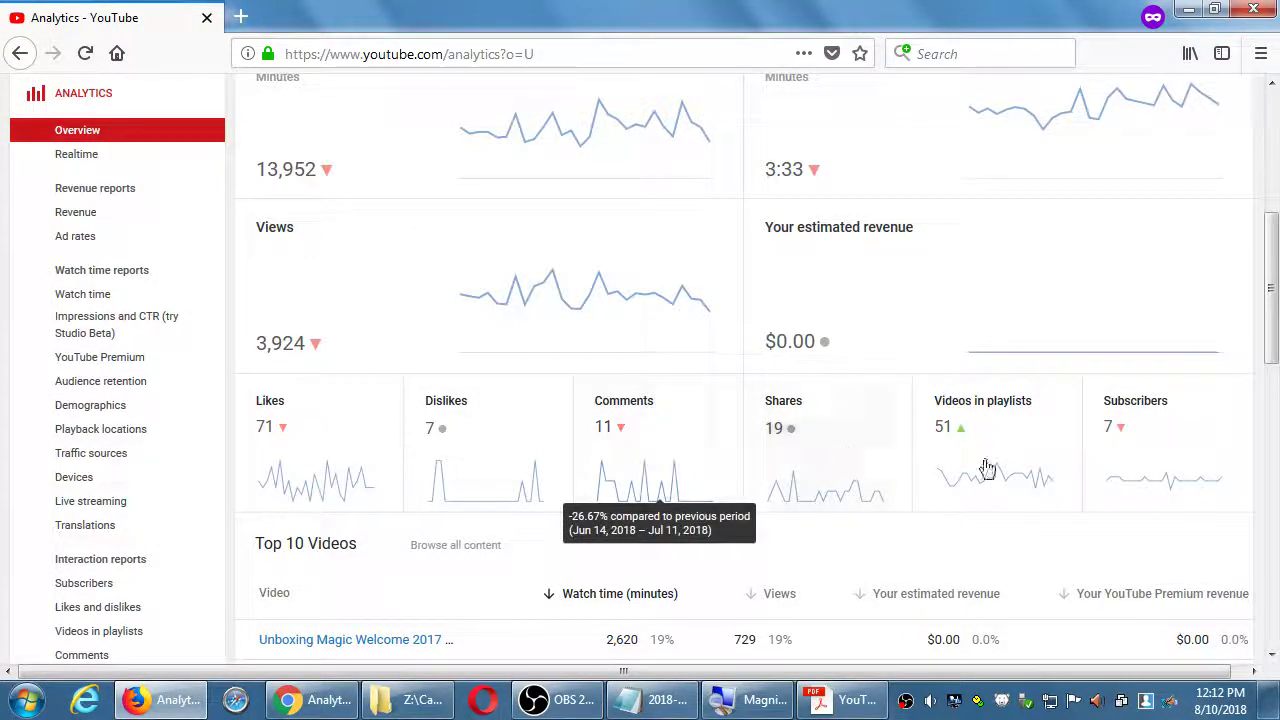
mouse_move(474, 451)
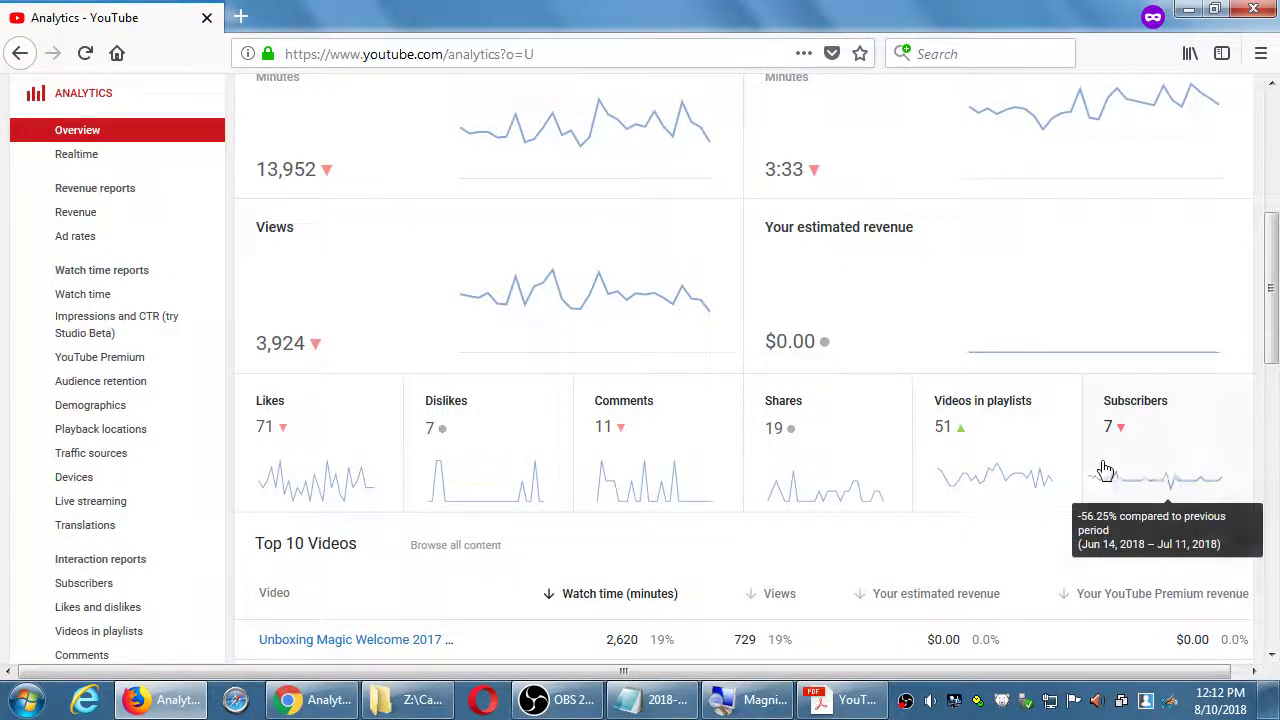
- Review the Top 10 Videos table in the Analytics overview and preview the details of a San Diego Comic-Con unboxing video
scroll(1010, 524, "down", 3)
scroll(1010, 524, "down", 2)
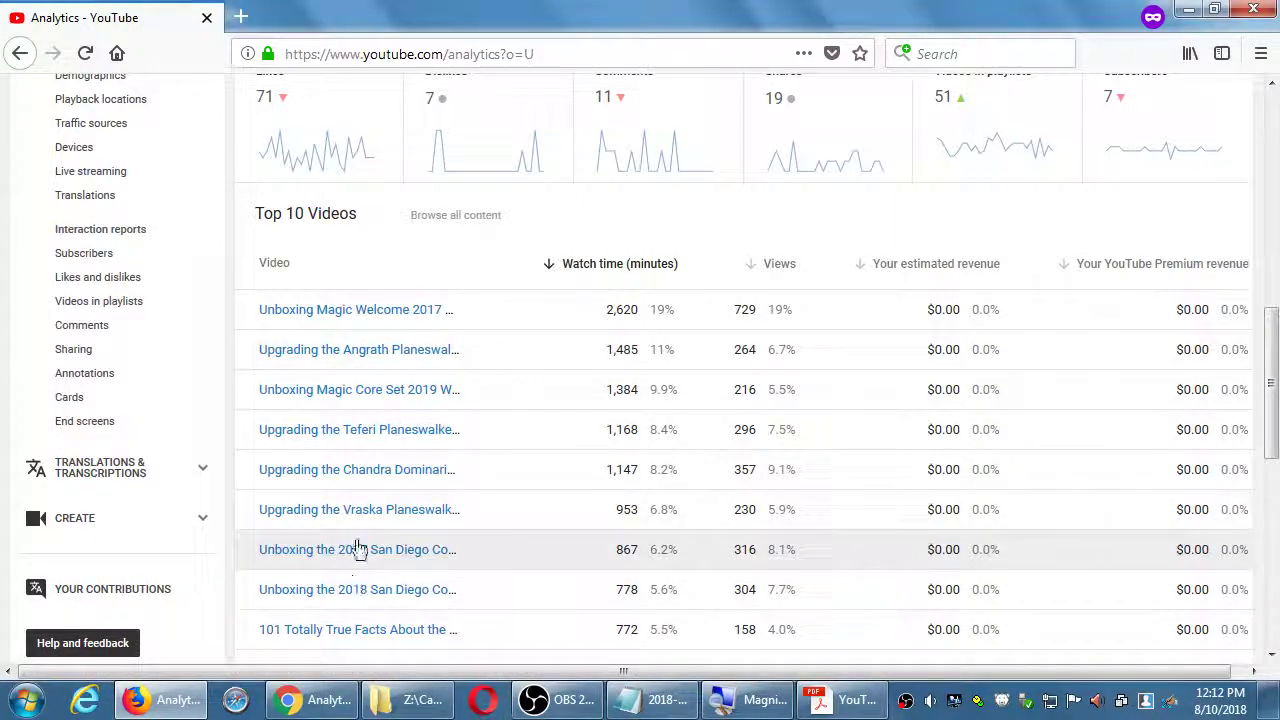
mouse_move(360, 518)
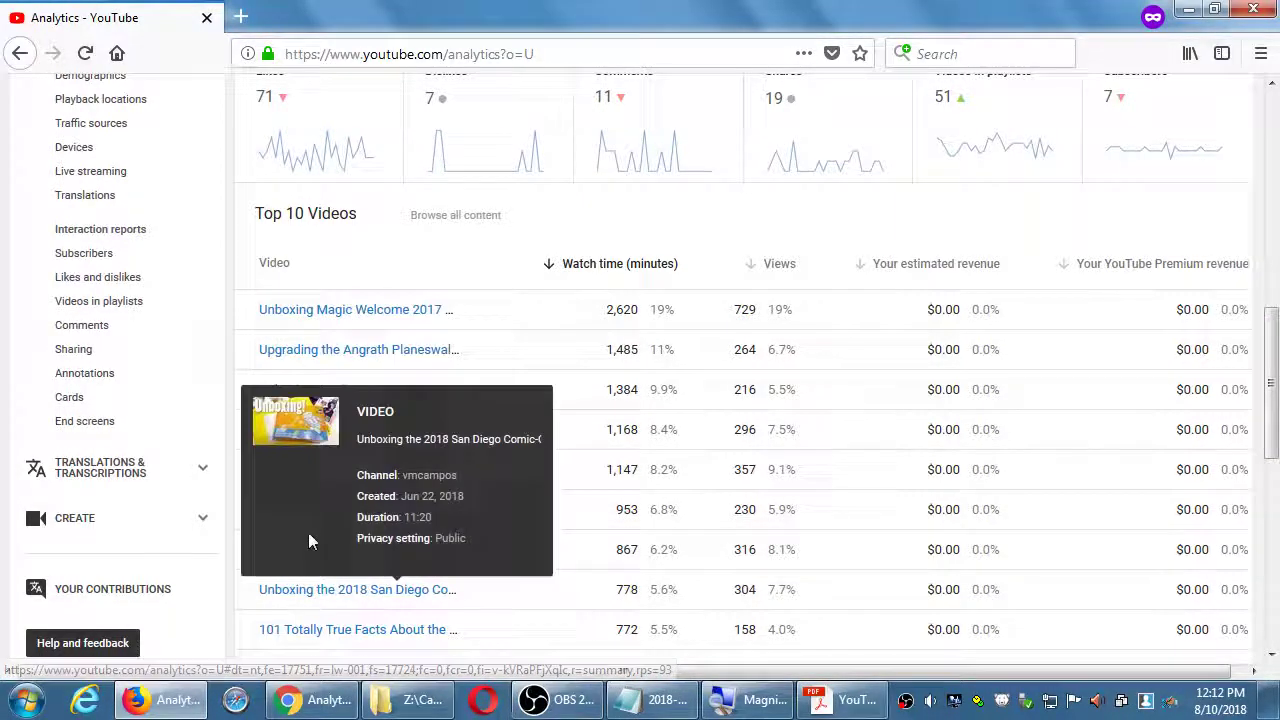
- Preview the 101 Totally True Facts video in Top 10 Videos and review the geography, gender, traffic source and playback location summaries
scroll(217, 450, "down", 1)
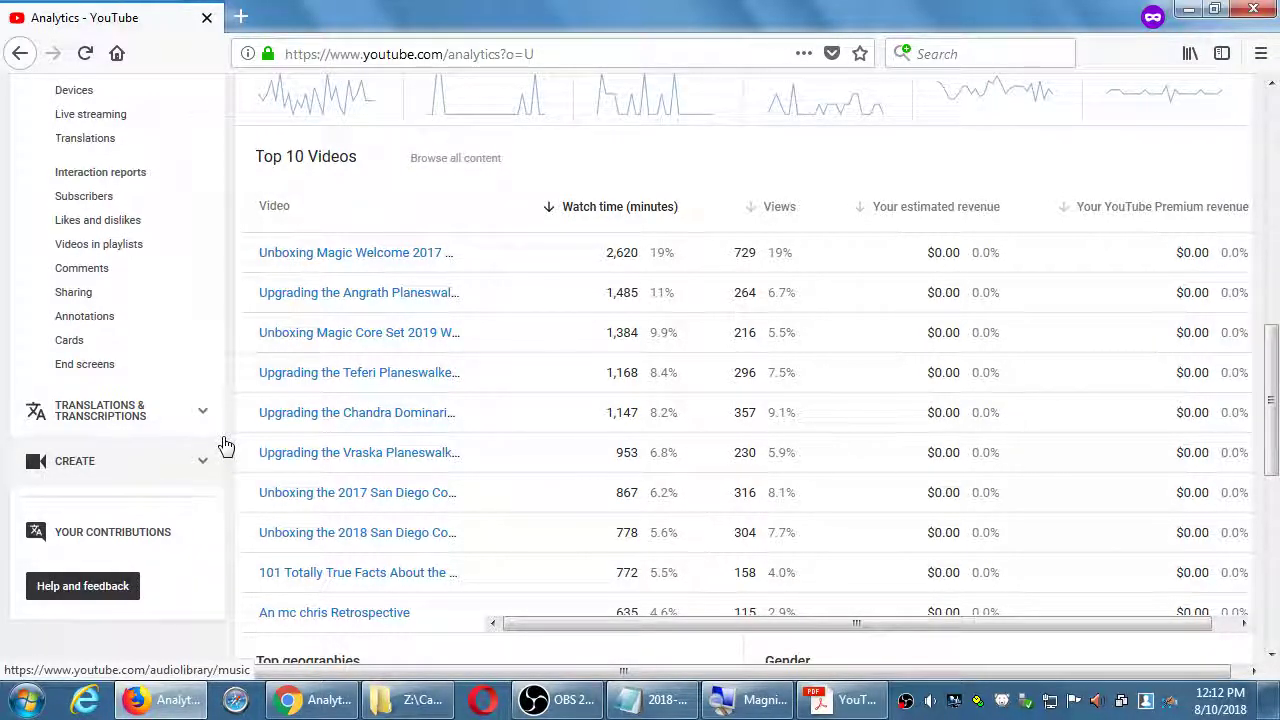
mouse_move(309, 573)
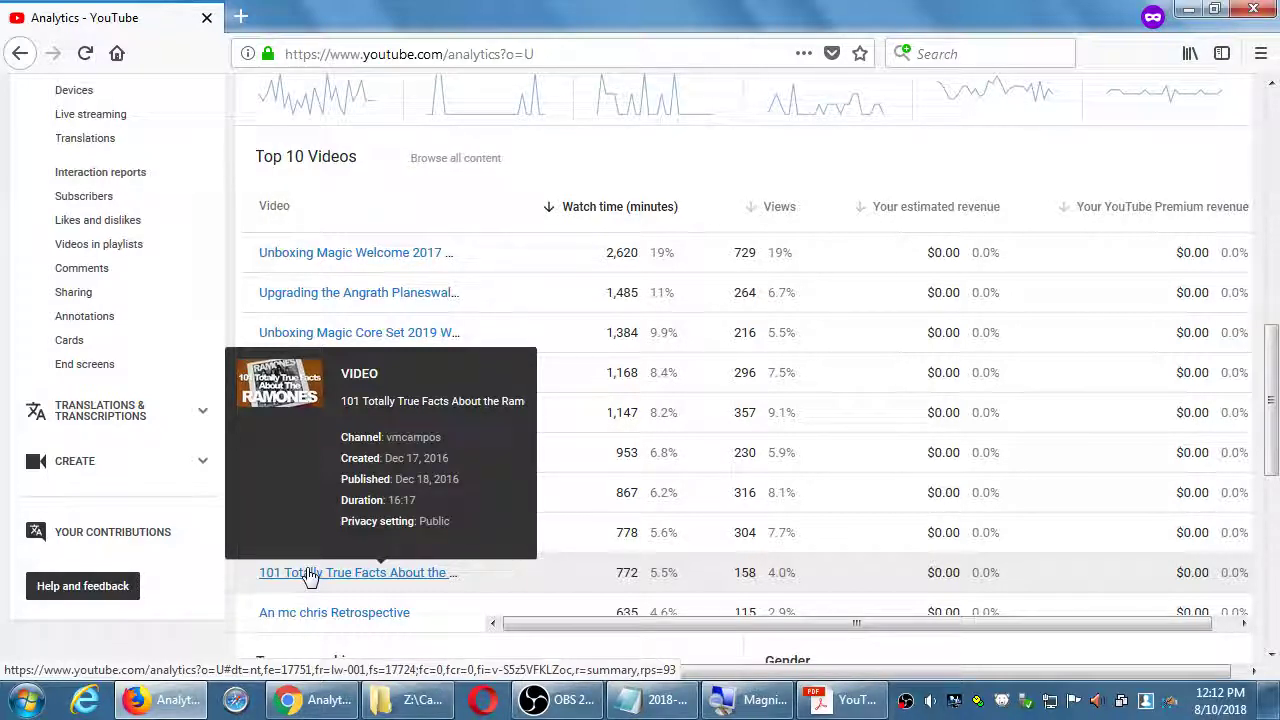
scroll(312, 578, "down", 2)
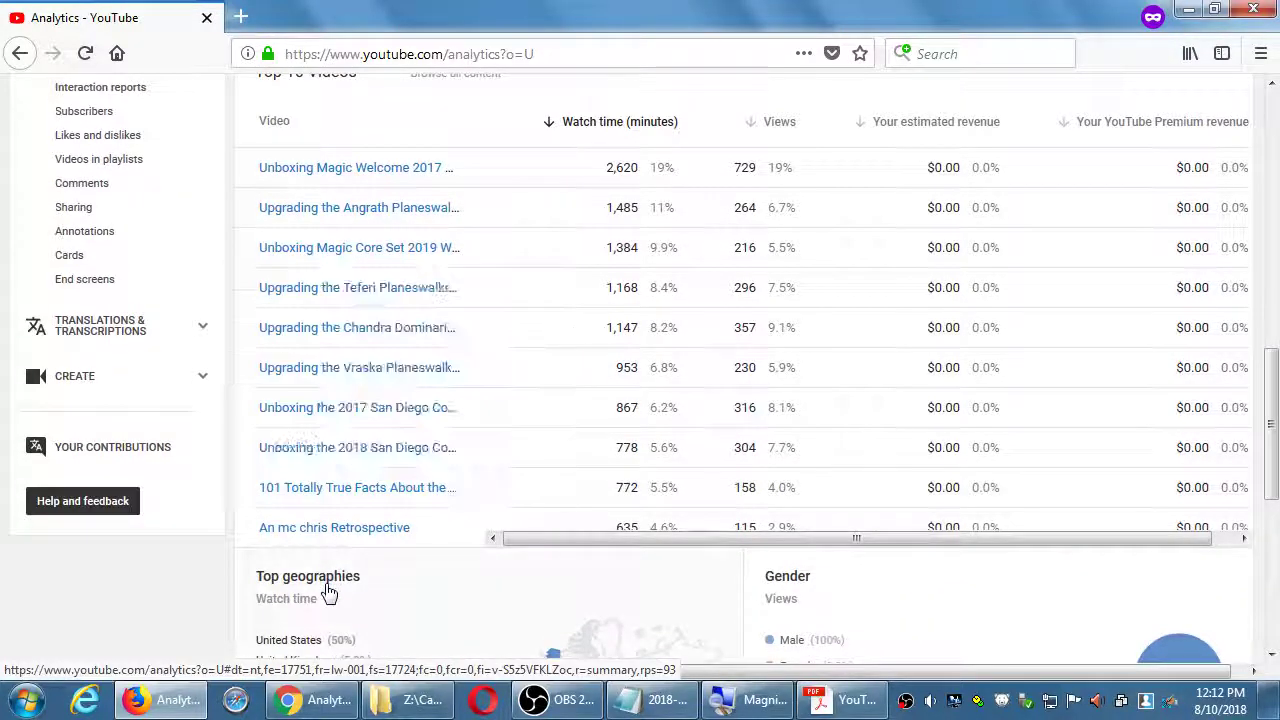
scroll(234, 545, "down", 5)
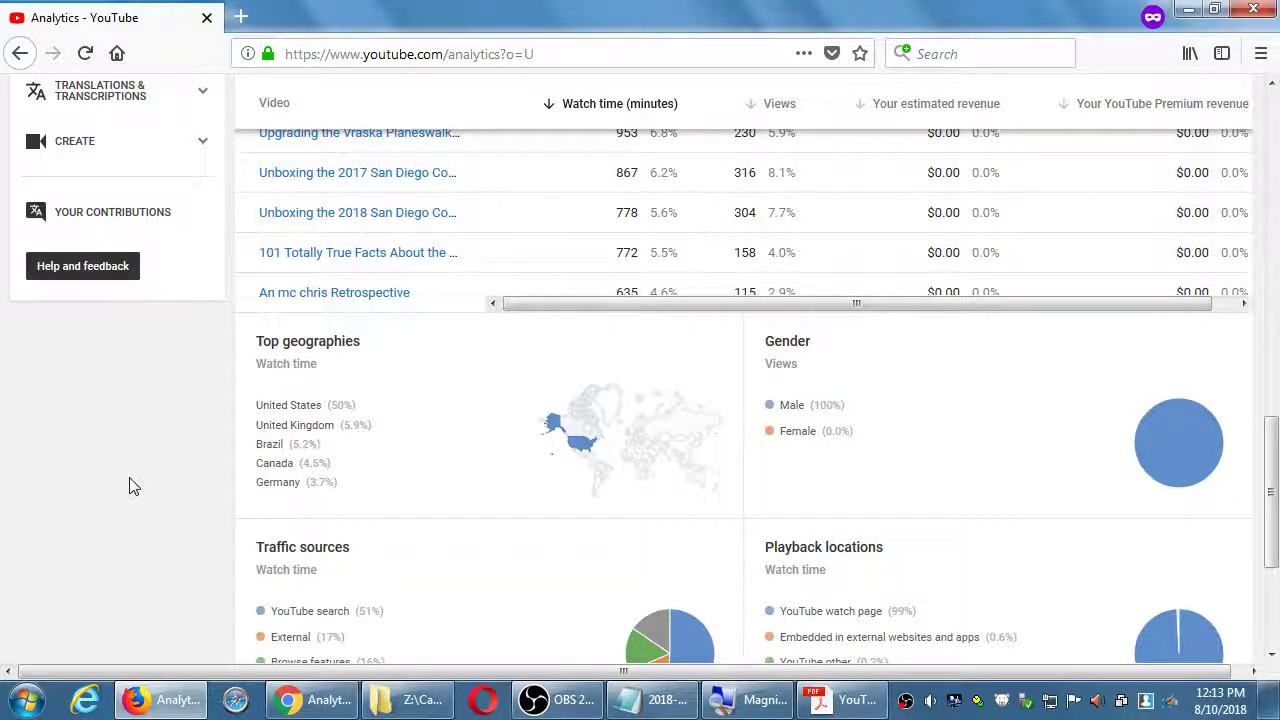
scroll(131, 500, "up", 1)
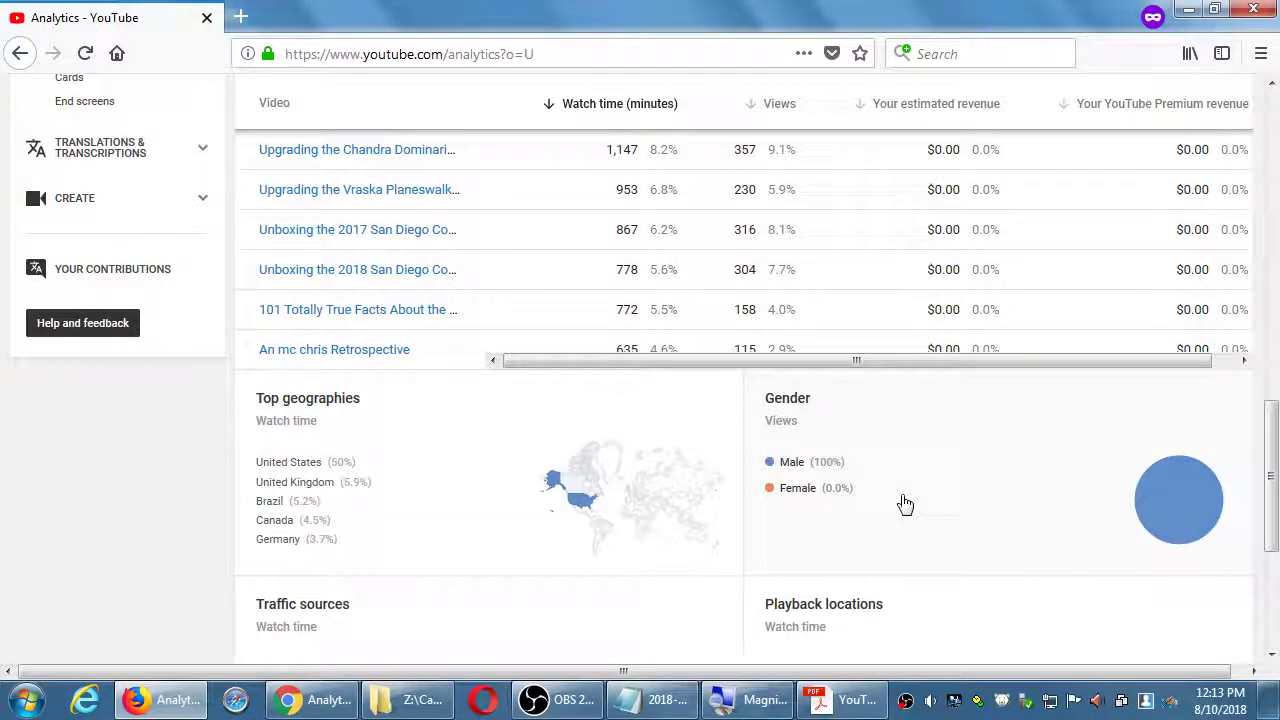
scroll(905, 503, "down", 2)
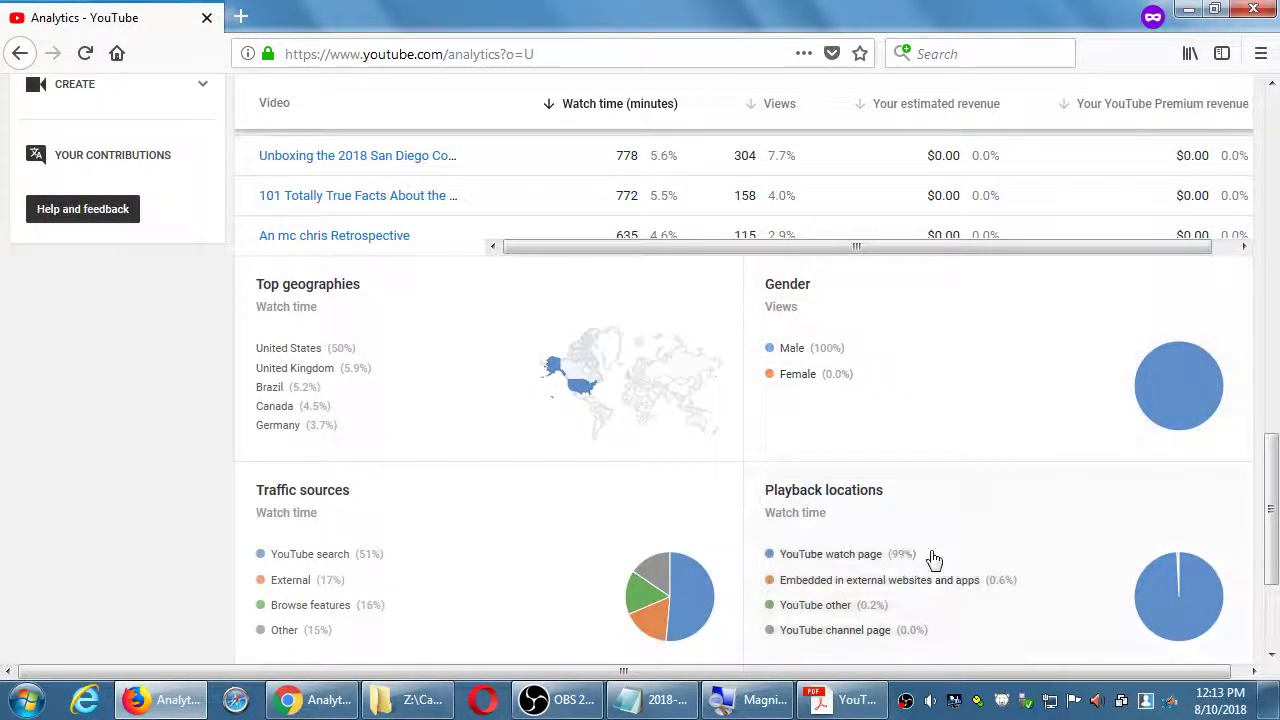
scroll(905, 530, "down", 1)
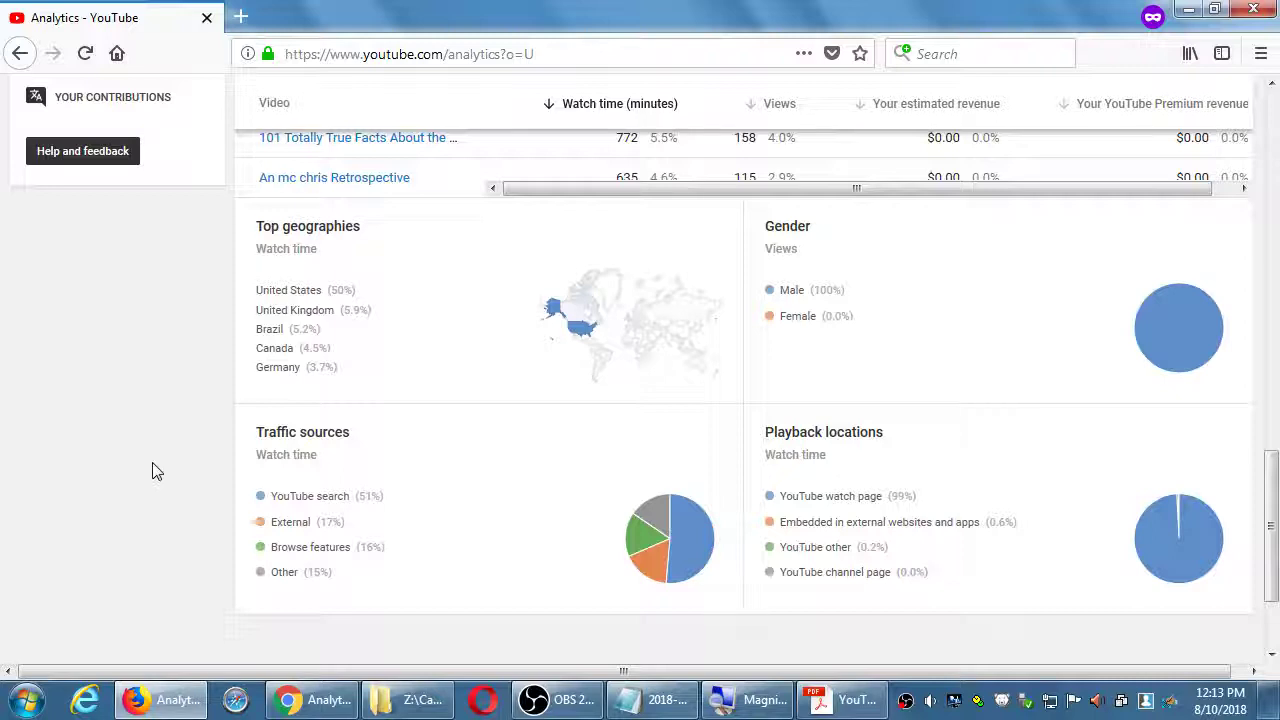
- Open the Traffic sources report from the overview and examine the External sources in its chart and table
left_click(554, 497)
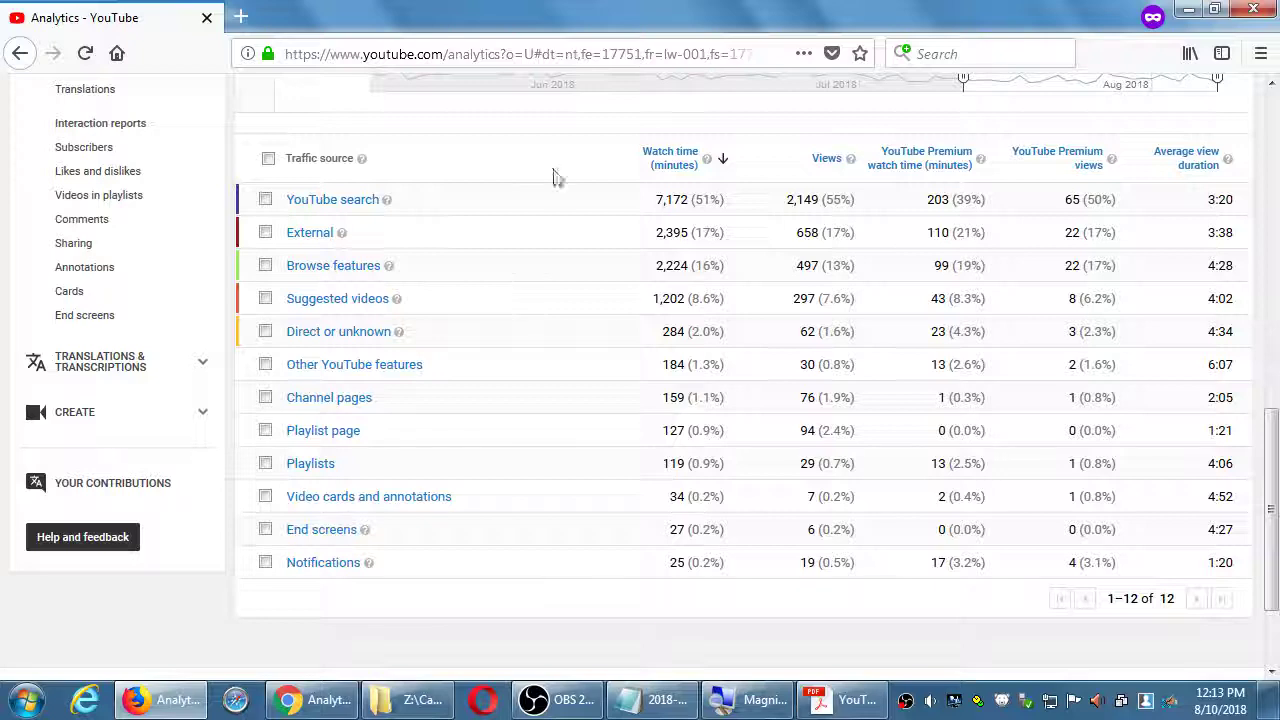
left_click(315, 234)
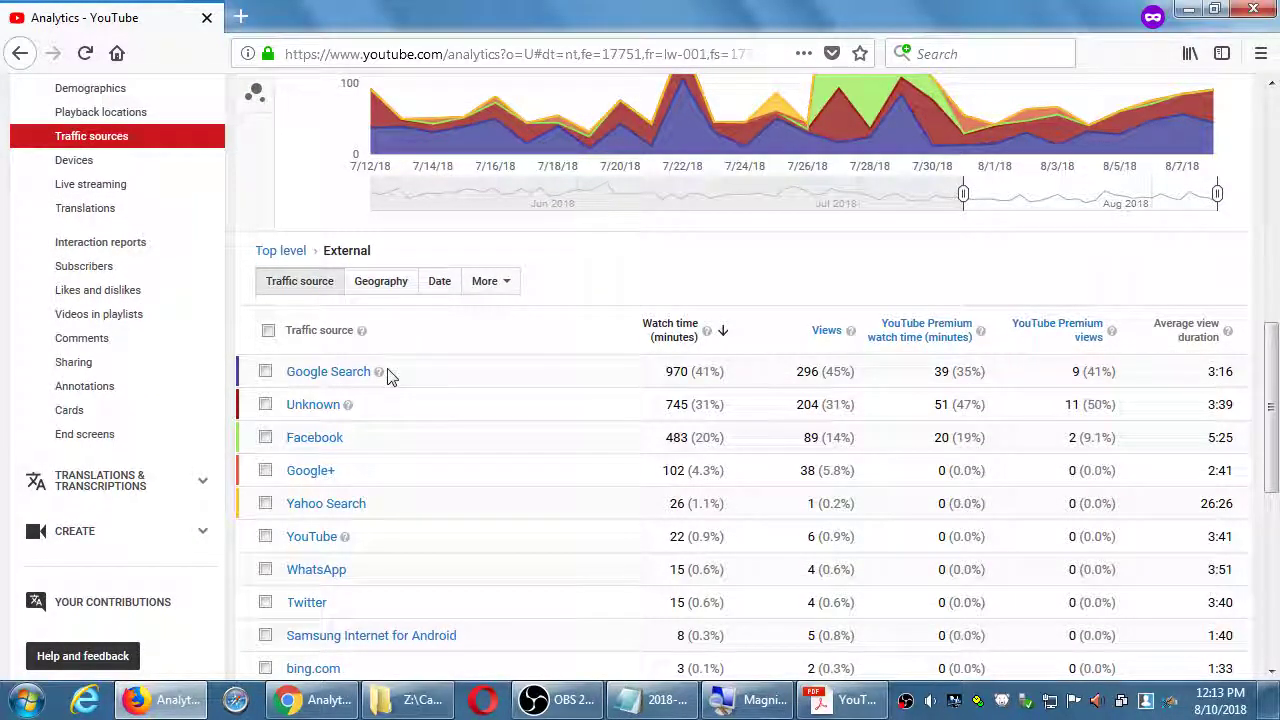
scroll(388, 375, "up", 1)
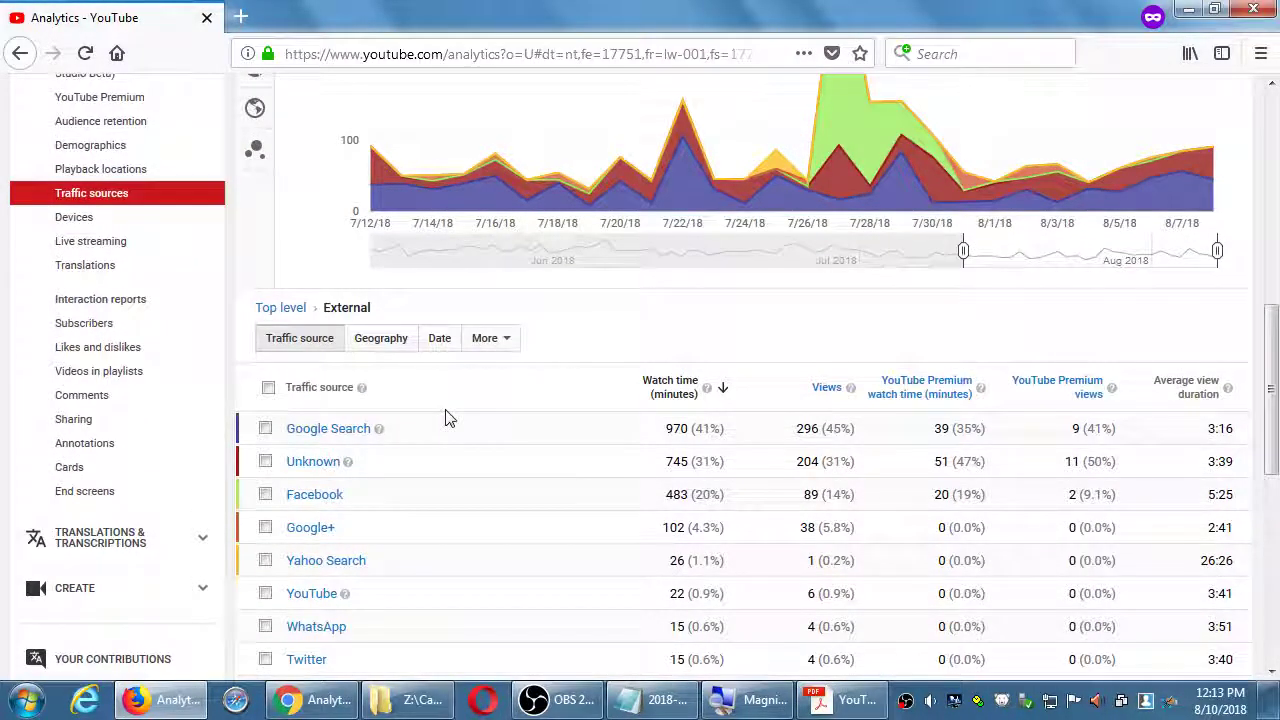
scroll(447, 418, "up", 5)
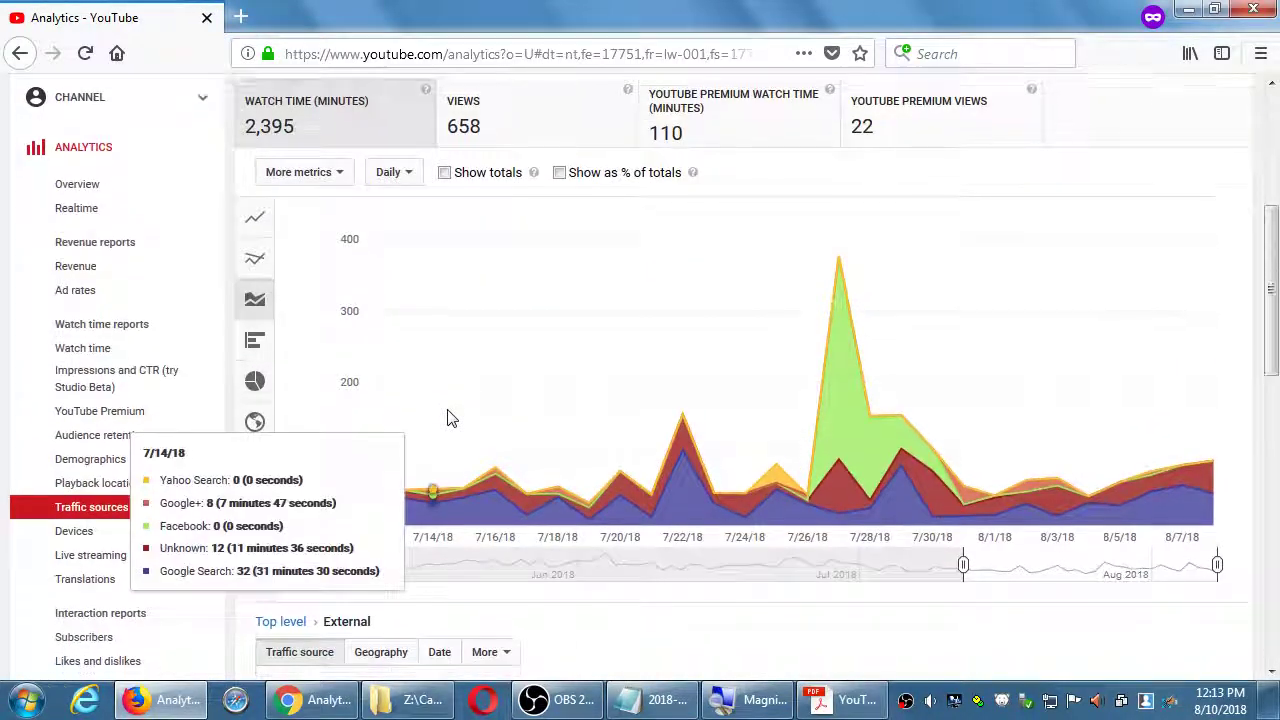
scroll(447, 418, "down", 5)
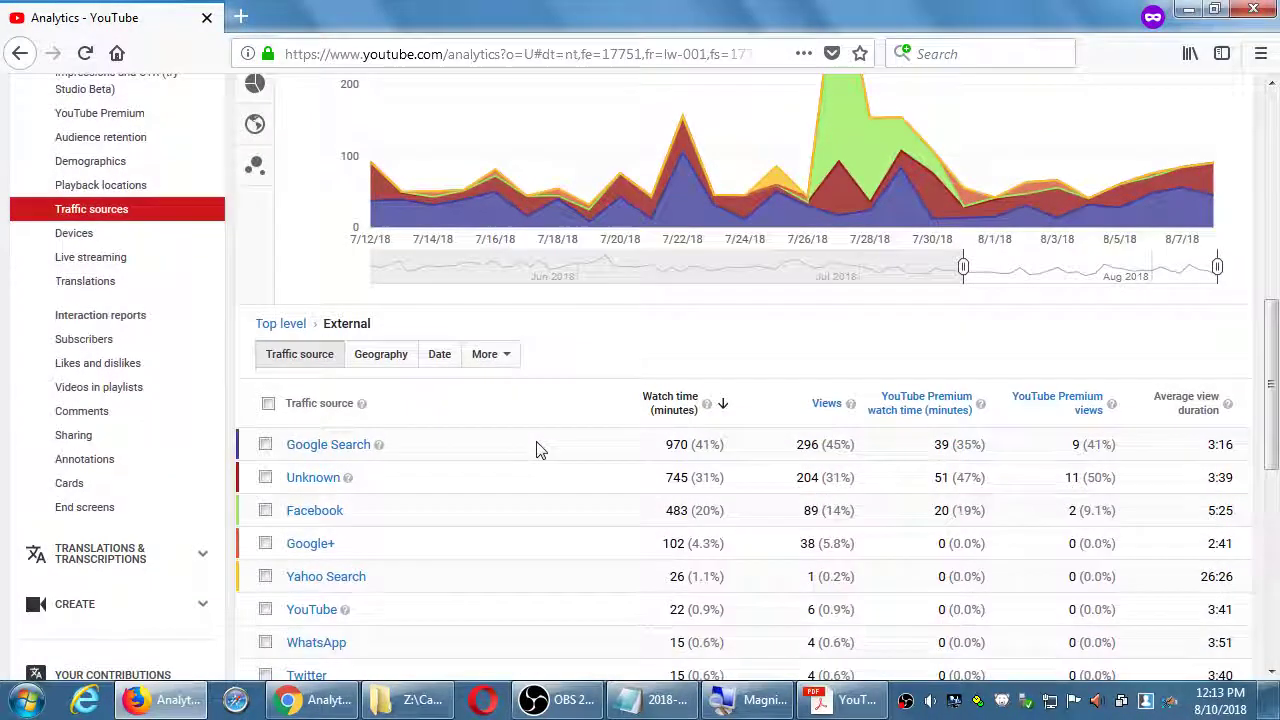
- Break down External traffic from Google Search by geography, narrowing it to states within the United States
scroll(536, 450, "down", 1)
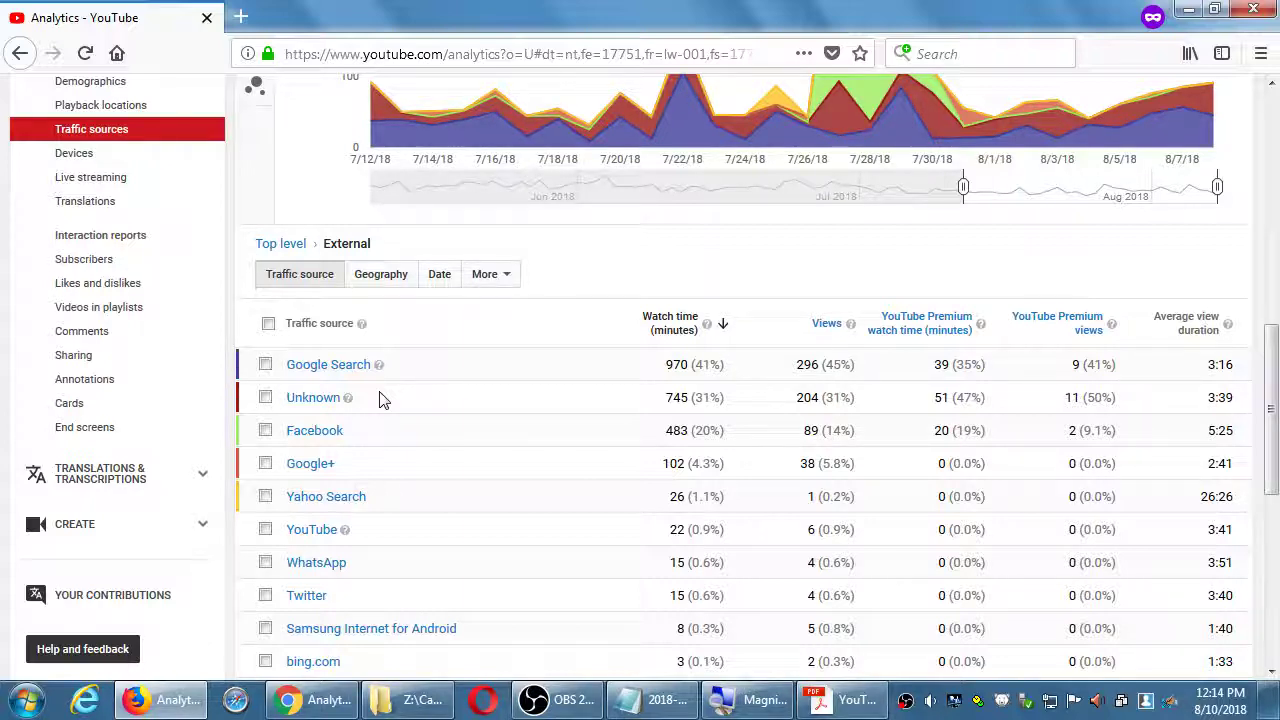
scroll(380, 398, "up", 1)
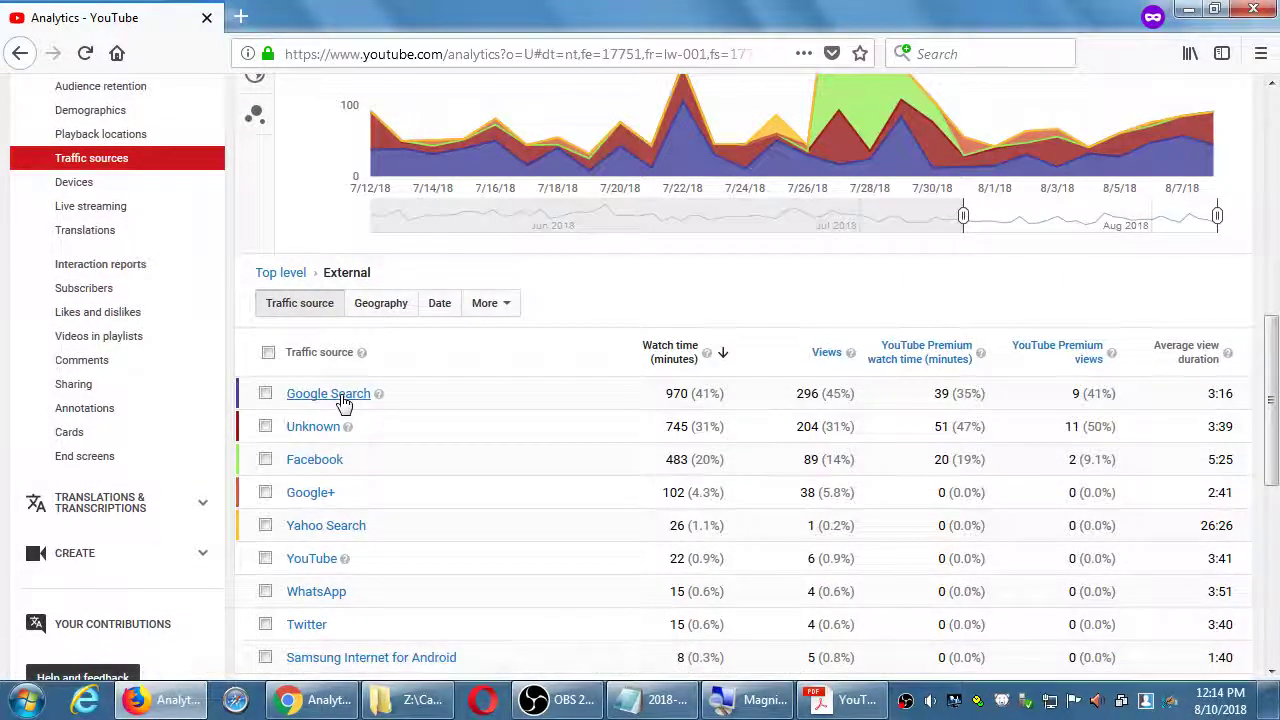
left_click(330, 394)
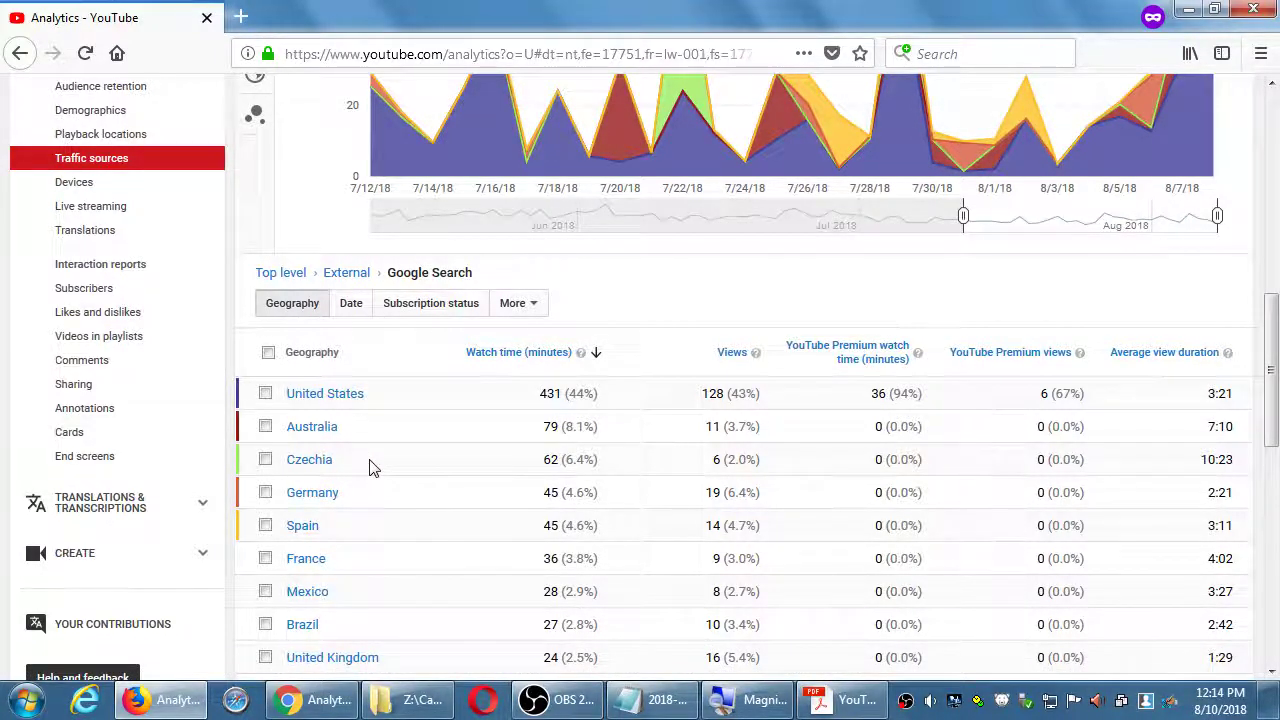
left_click(310, 398)
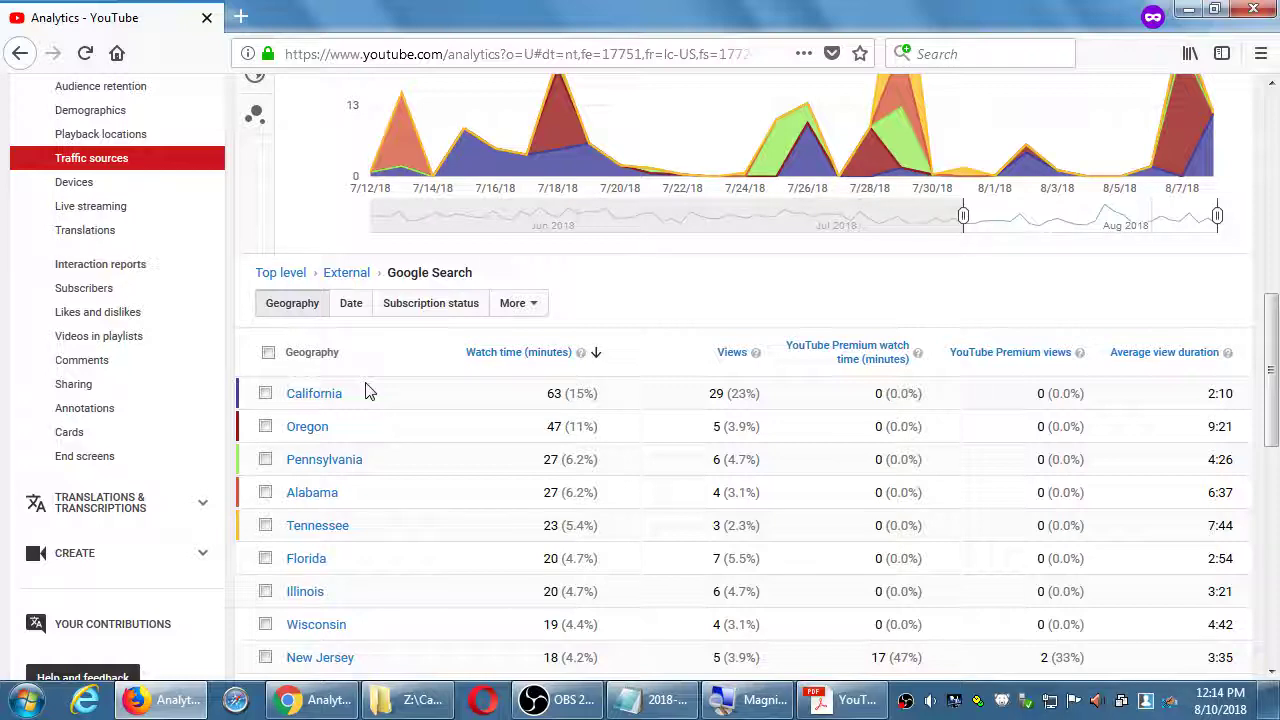
- Return to the top-level Traffic sources report and examine the search terms listed under YouTube search
scroll(365, 392, "up", 3)
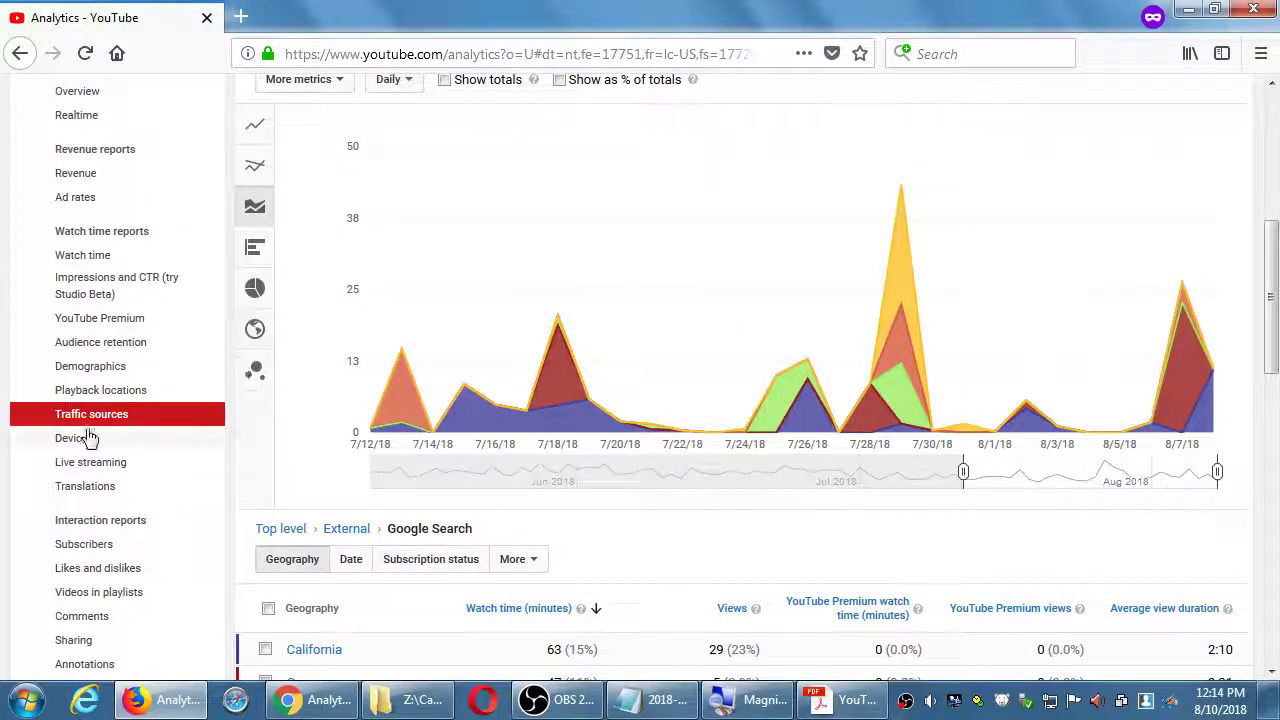
left_click(88, 423)
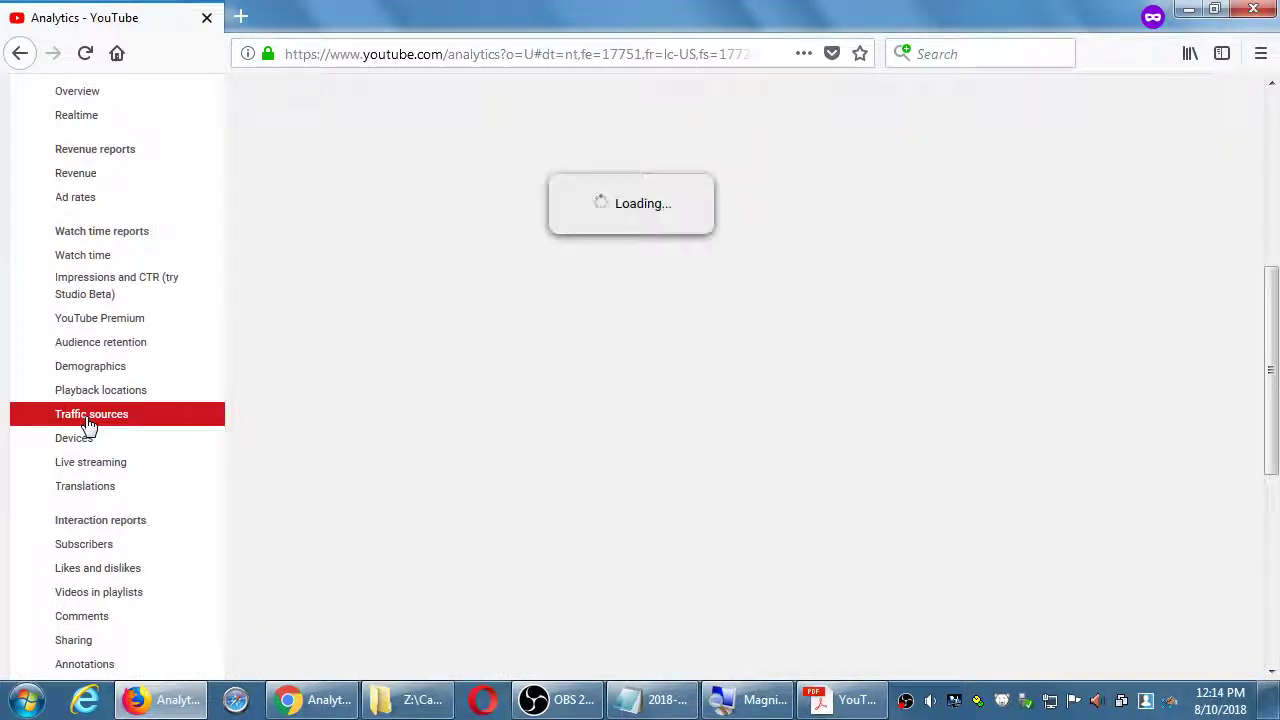
scroll(320, 412, "down", 3)
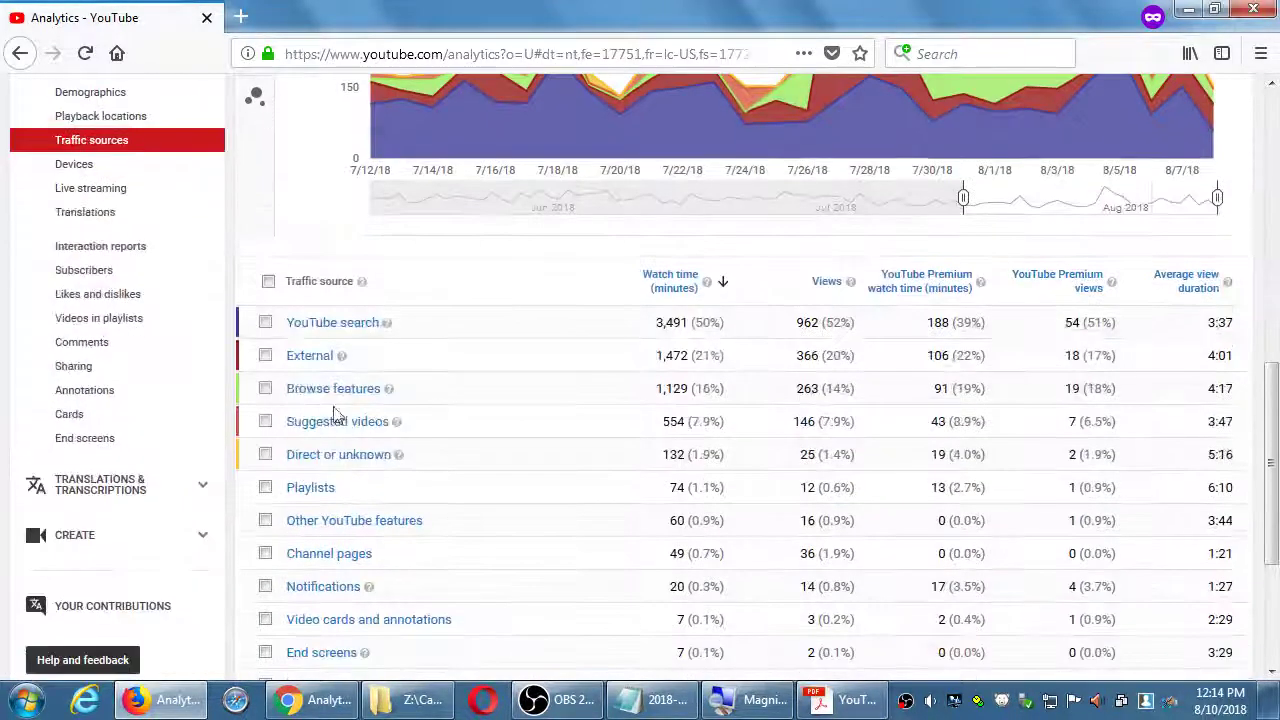
left_click(347, 333)
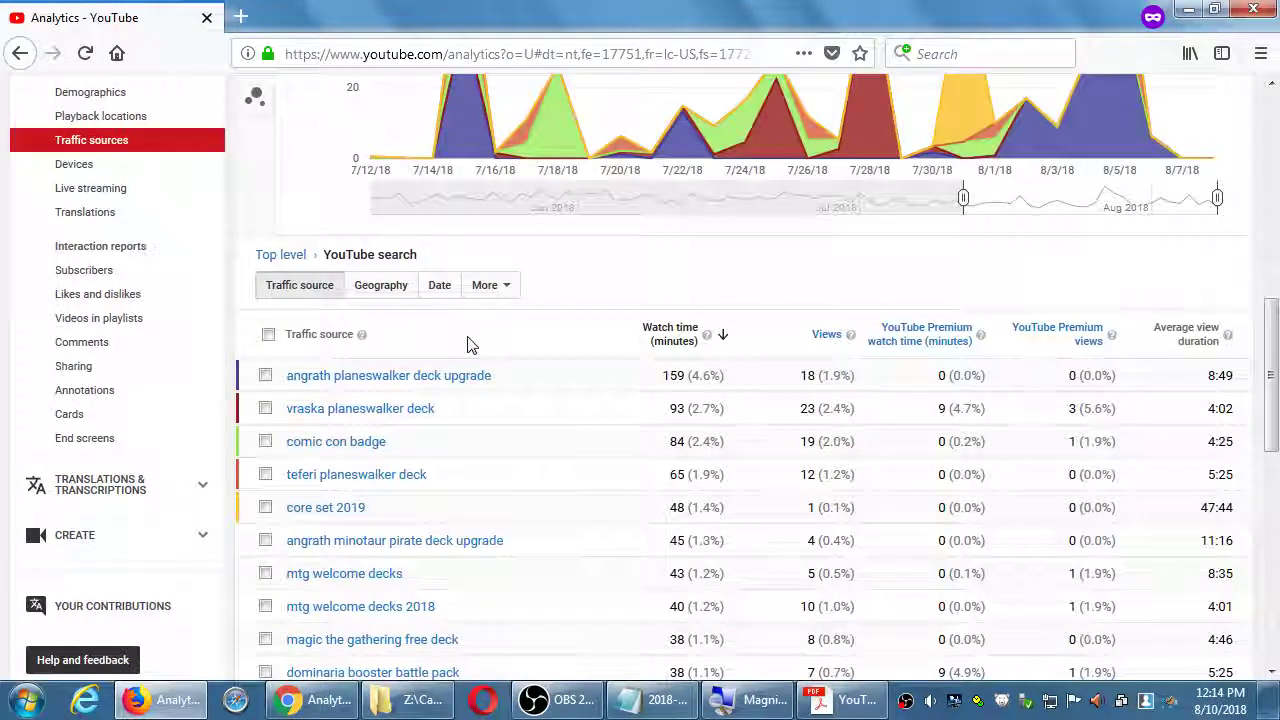
scroll(560, 260, "down", 2)
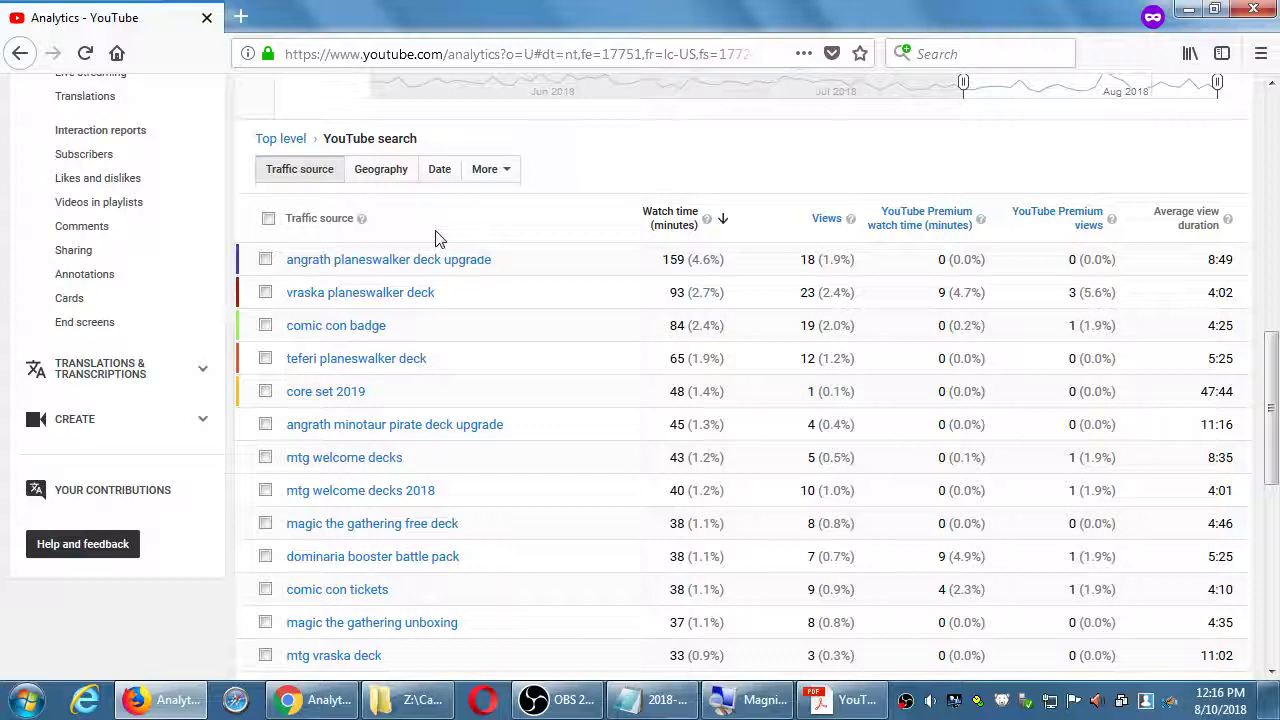
scroll(435, 238, "down", 3)
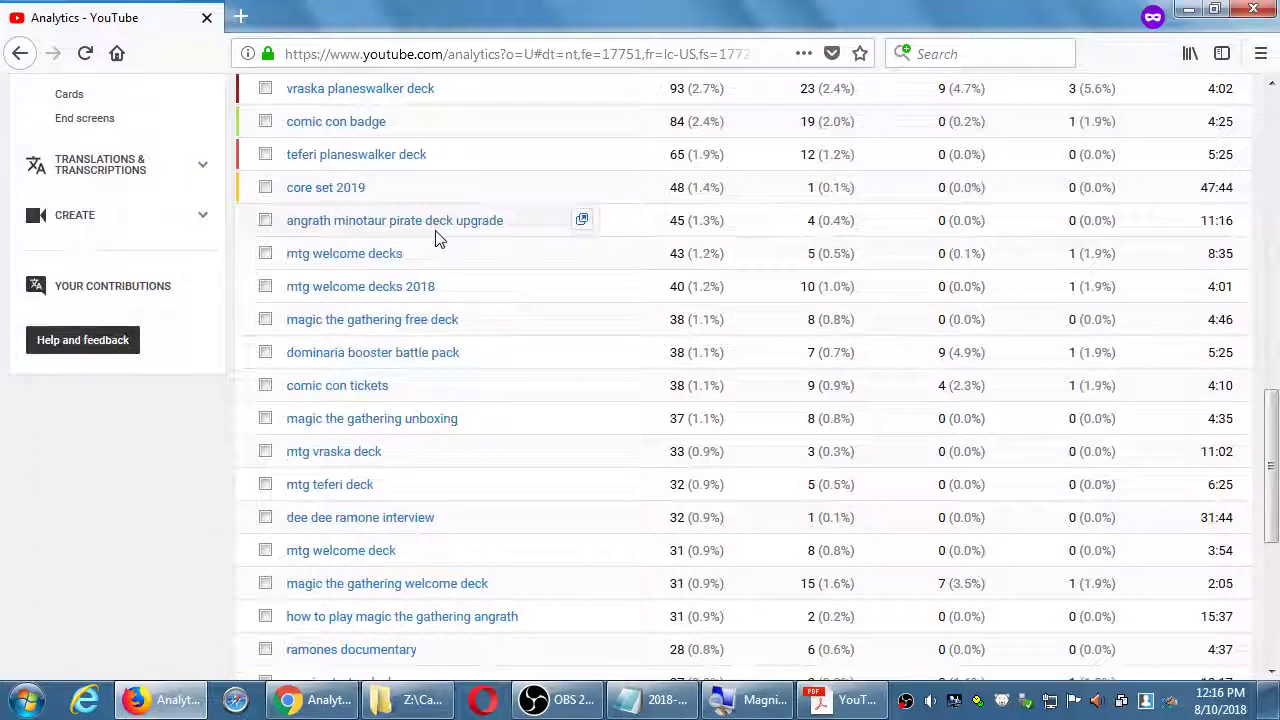
scroll(435, 238, "down", 2)
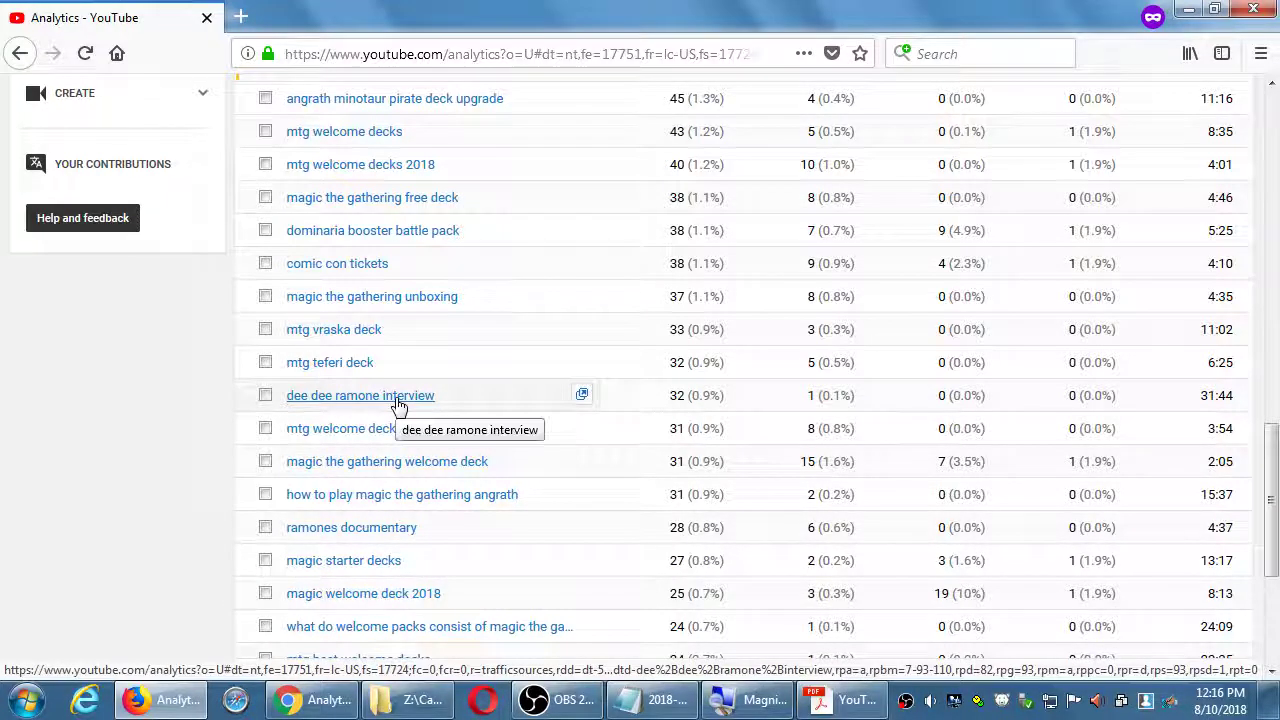
- Minimize the private Firefox window, check the 2018-08-10.txt notes, and return to the Amazing Bakery channel in Chrome
left_click(1188, 9)
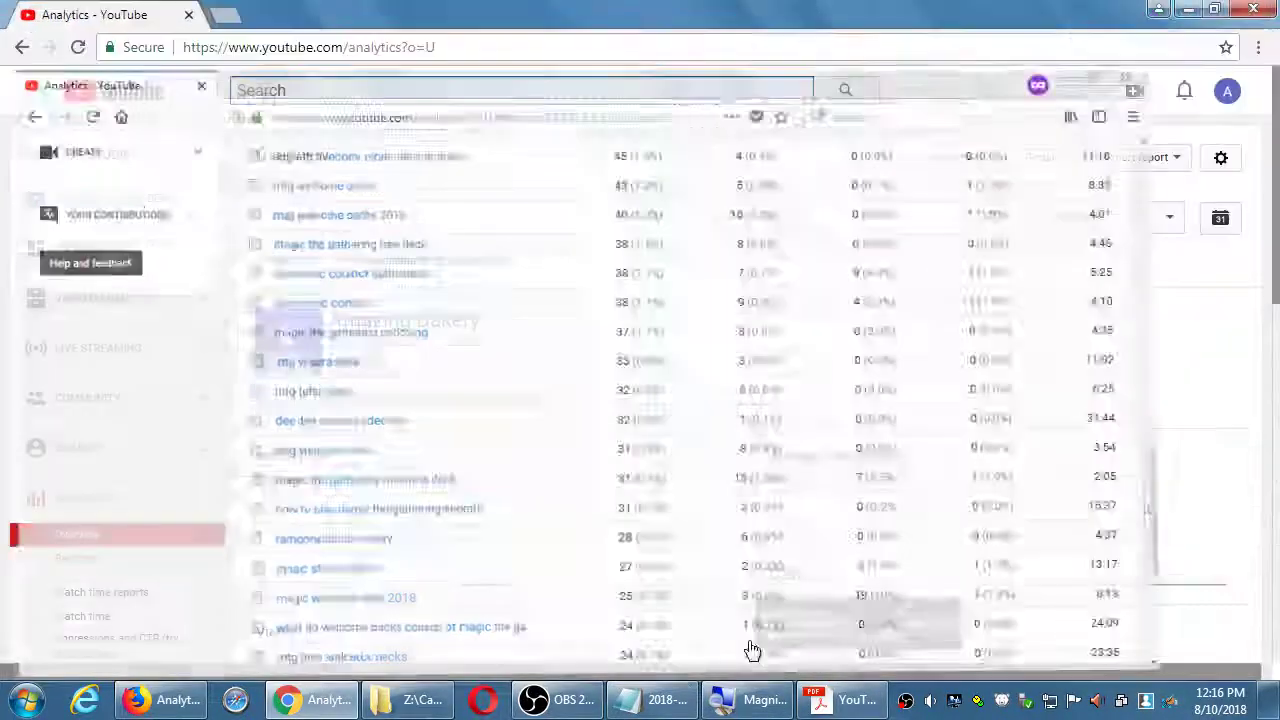
left_click(655, 699)
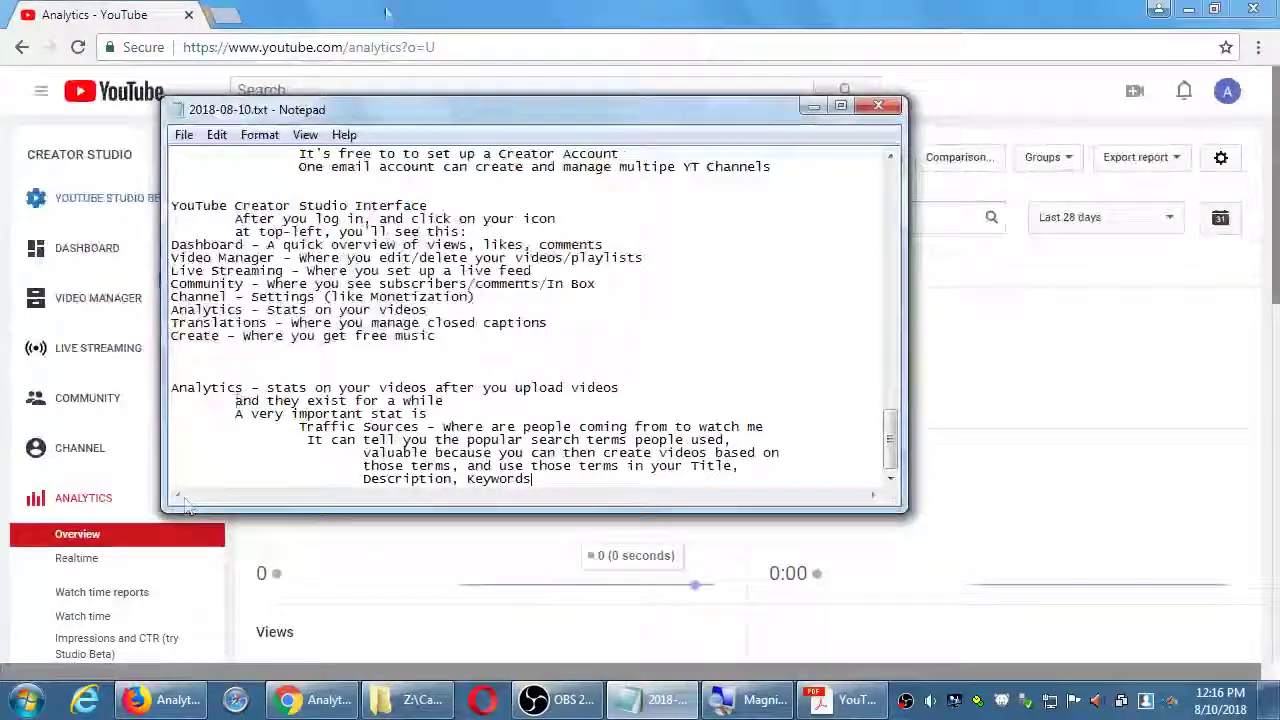
left_click(630, 10)
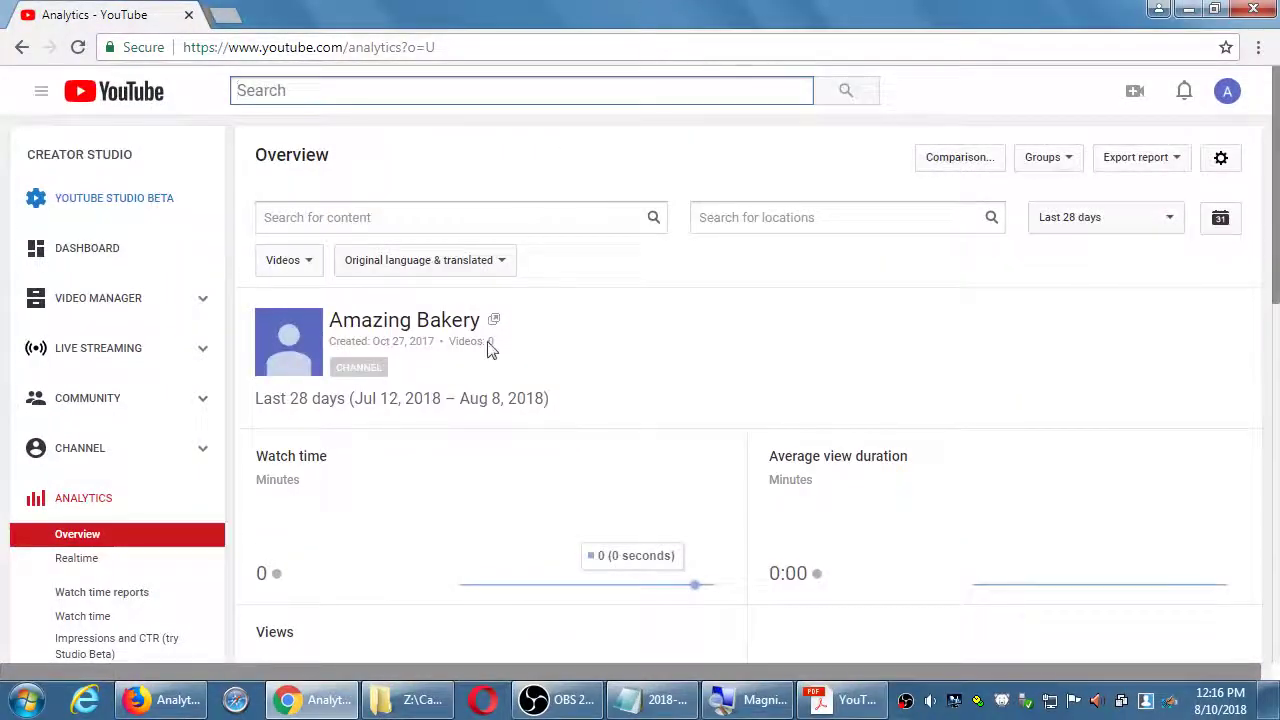
- Open the channel's Status and Features page and examine its copyright status, guidelines status and feature eligibility, including monetization, longer videos and custom thumbnails
left_click(110, 468)
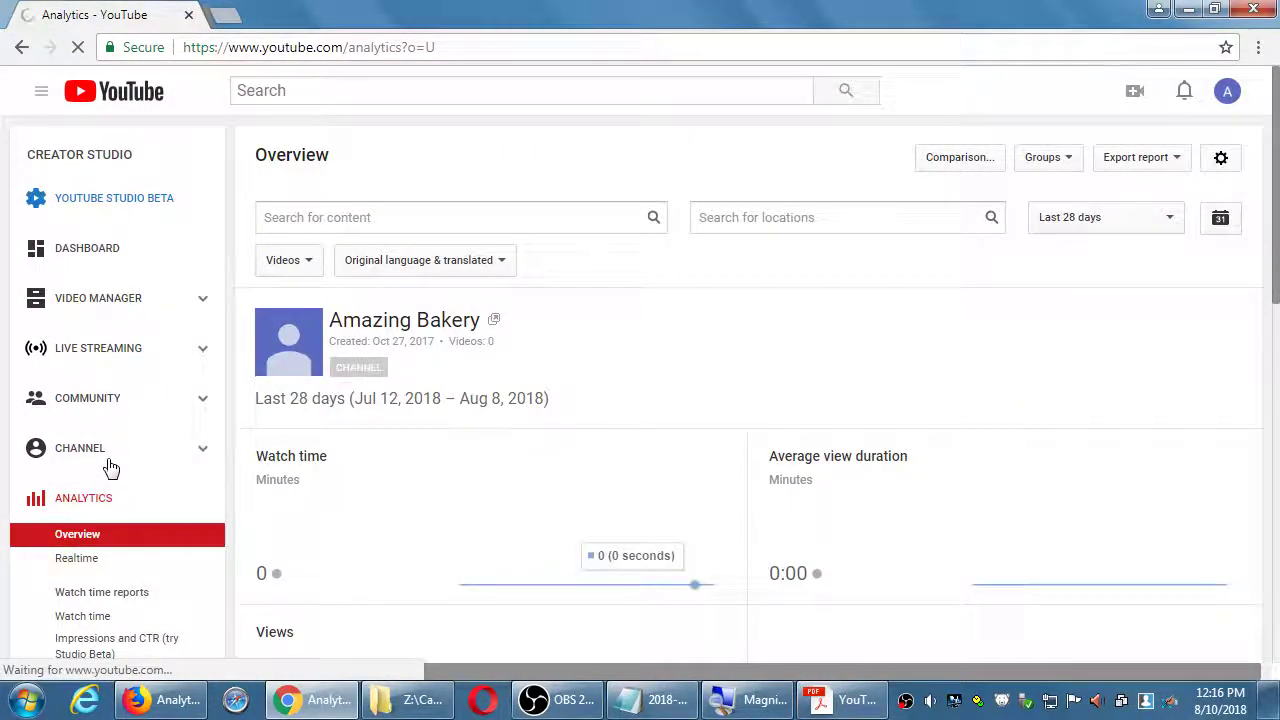
scroll(110, 468, "down", 1)
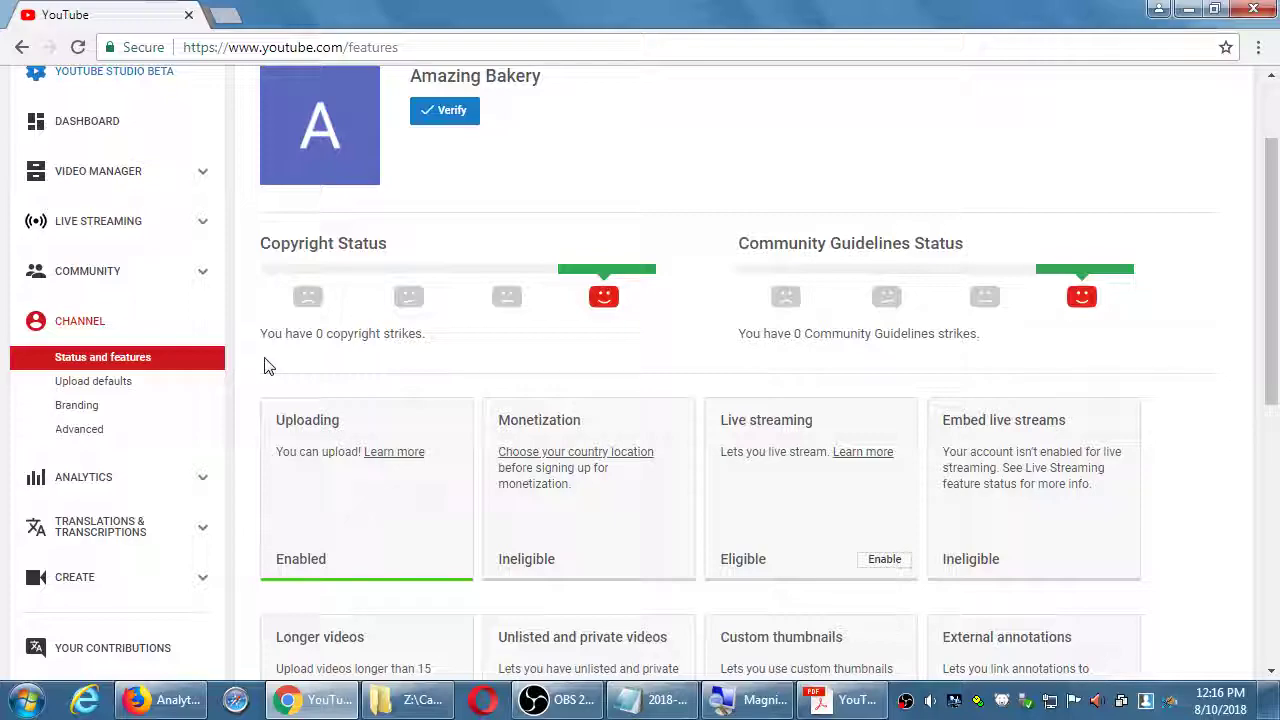
scroll(634, 257, "down", 6)
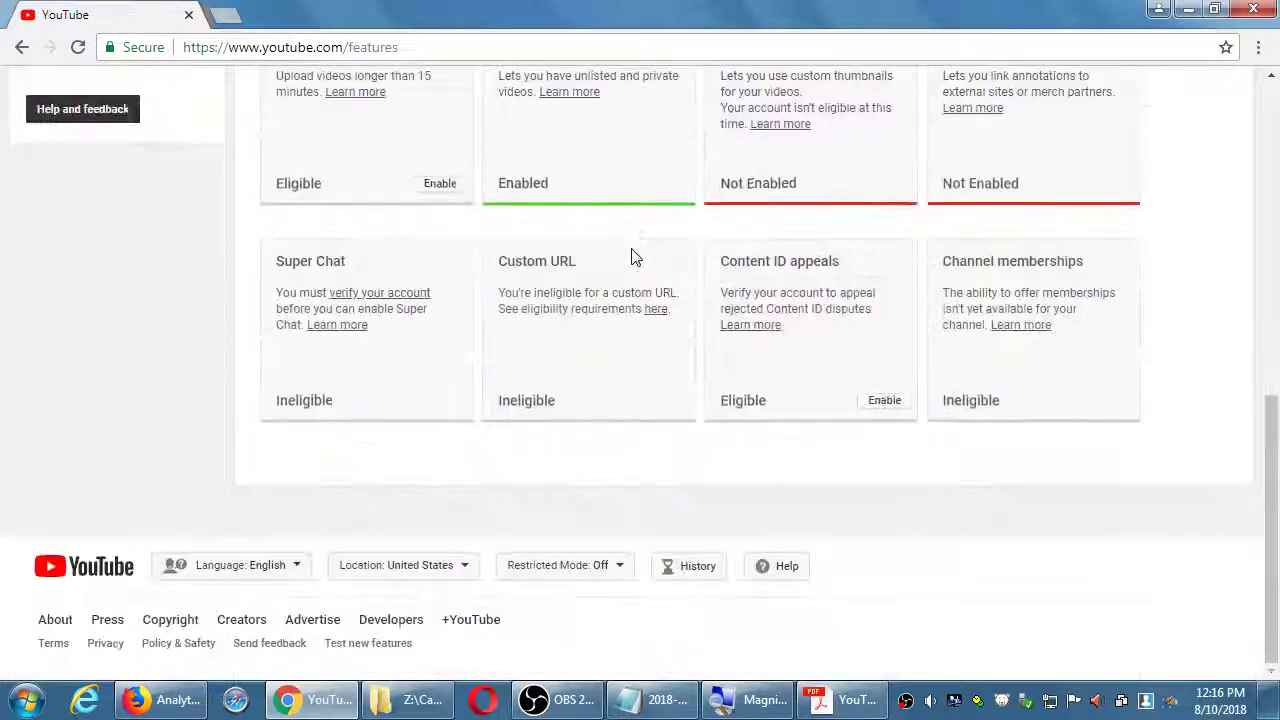
scroll(649, 263, "up", 8)
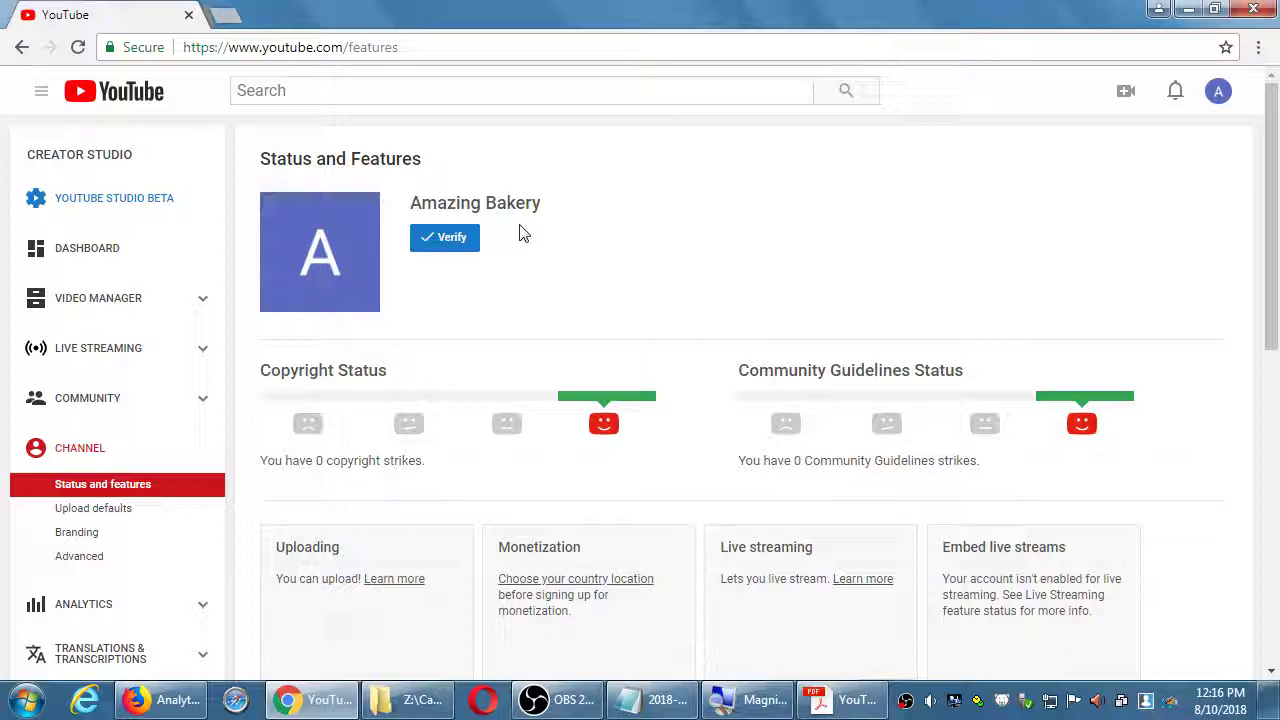
scroll(530, 235, "down", 2)
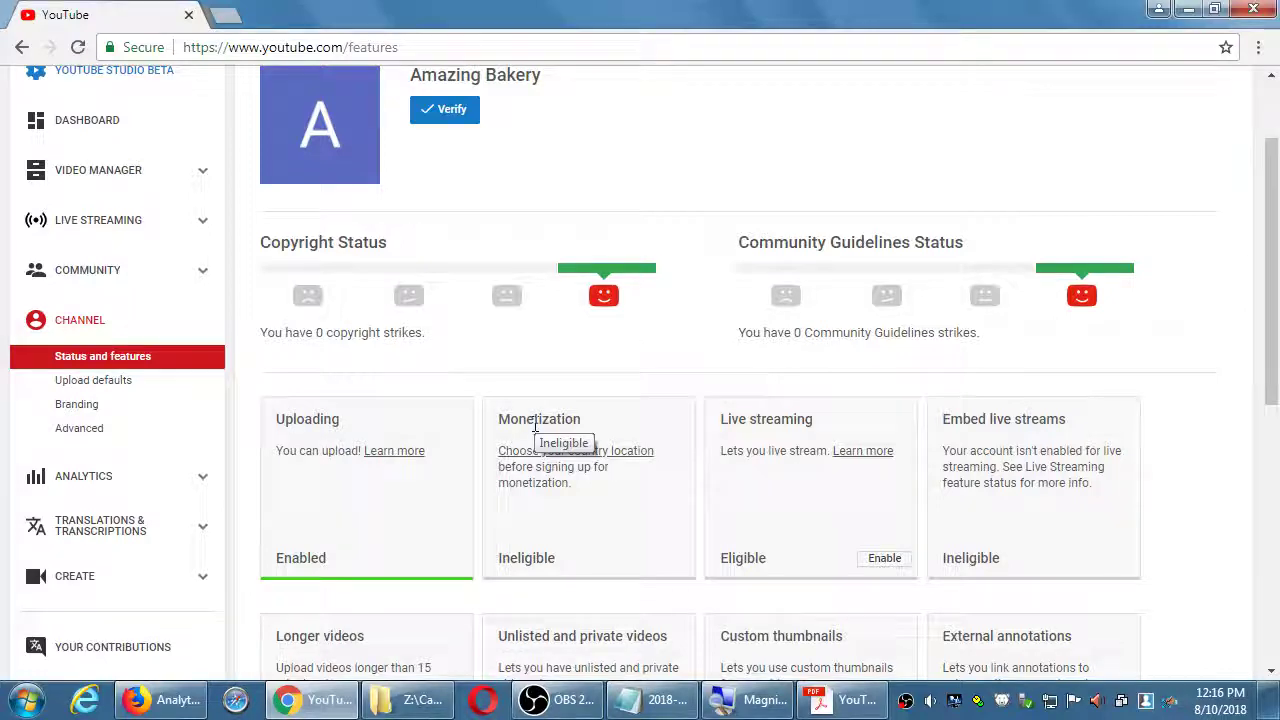
scroll(535, 429, "down", 4)
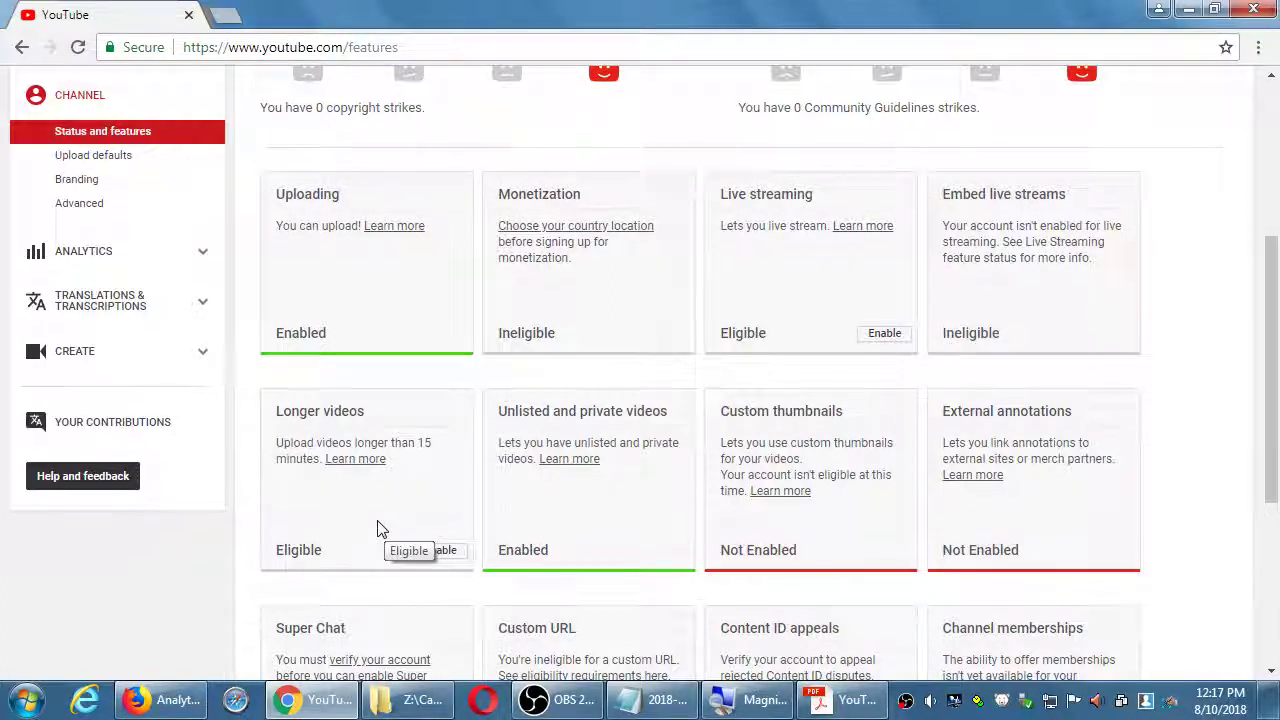
scroll(379, 528, "down", 1)
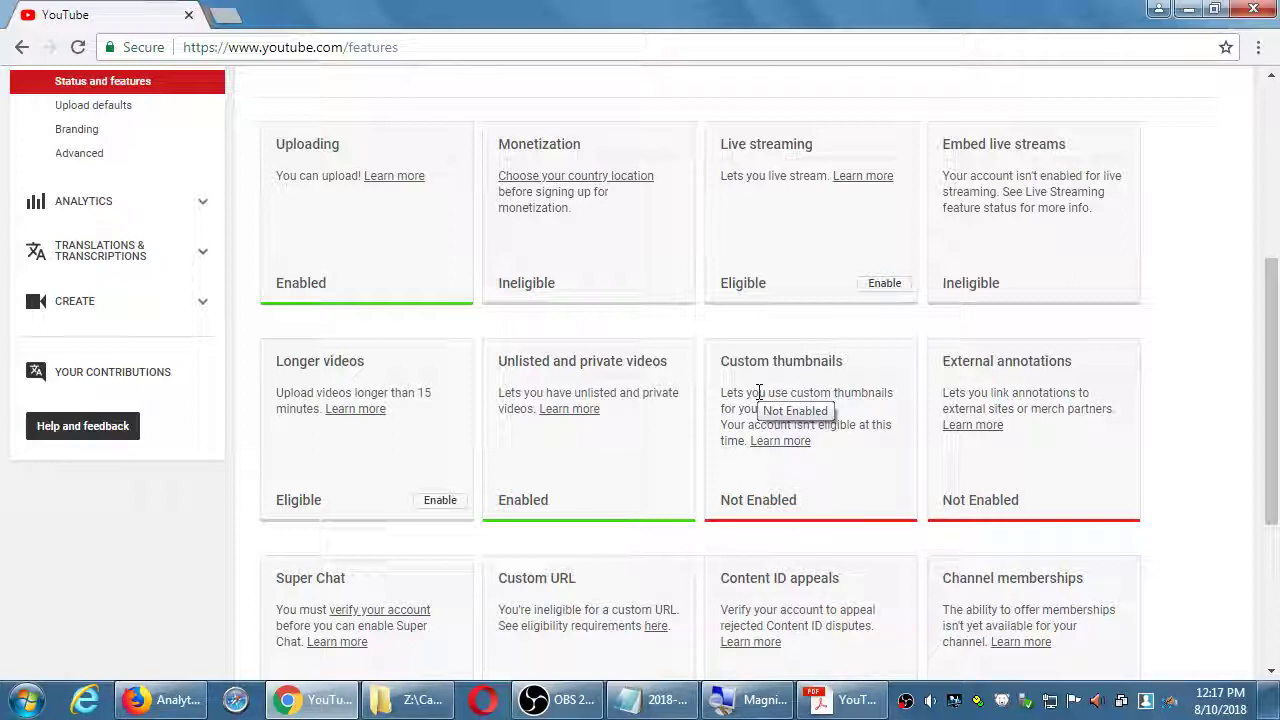
scroll(759, 391, "up", 1)
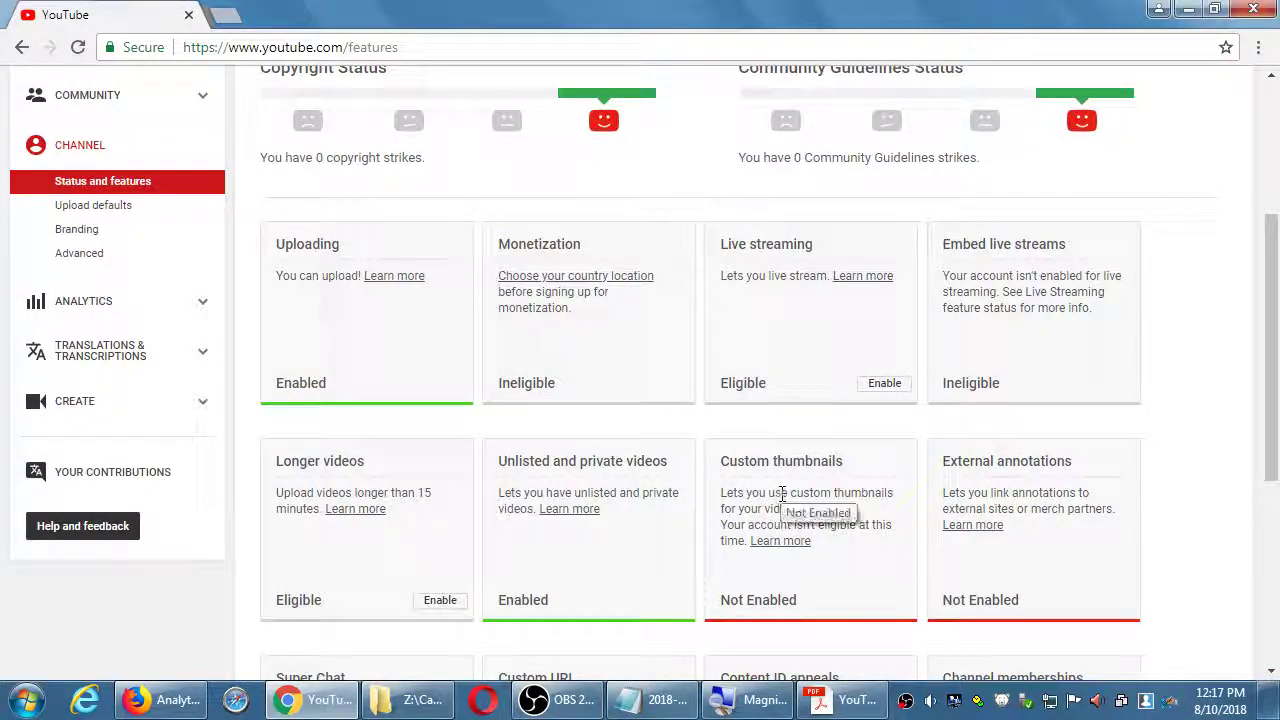
- In the 2018-08-10.txt notes in Notepad, add after a blank line "Recommendation: click on Channel and go through the Verify process"
left_click(652, 705)
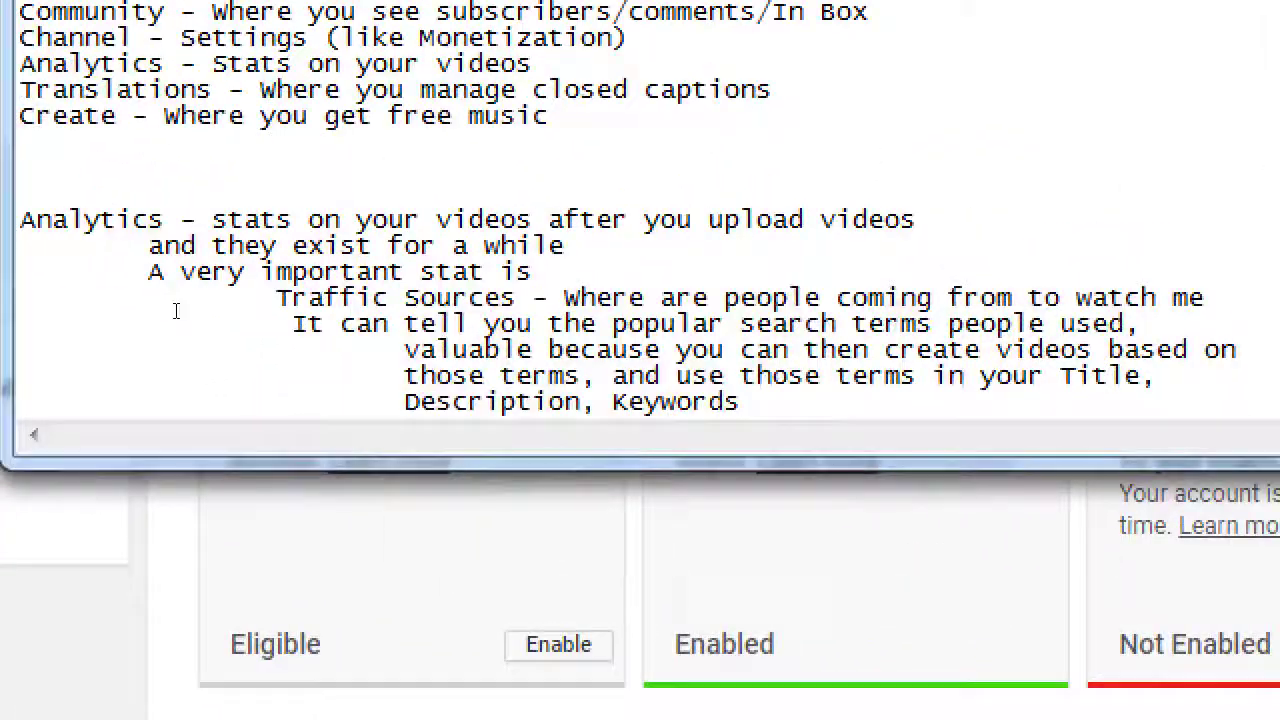
key("Return")
type("Recommendation")
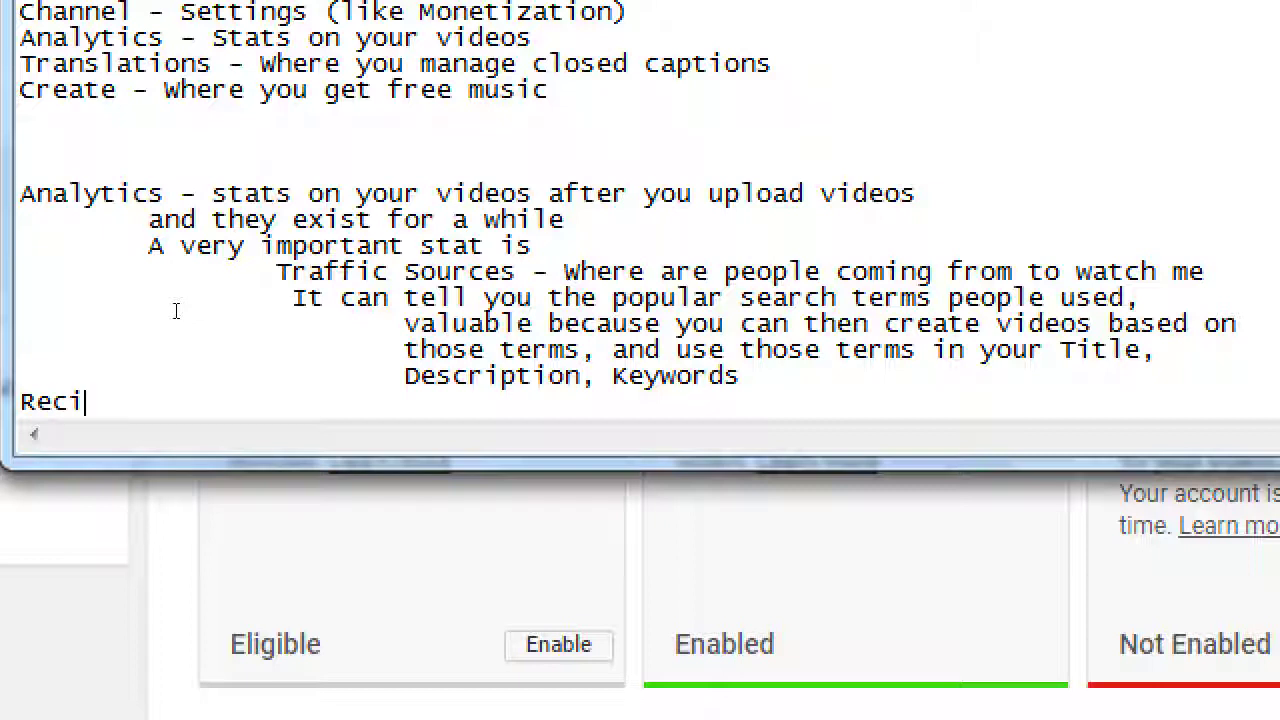
type(":")
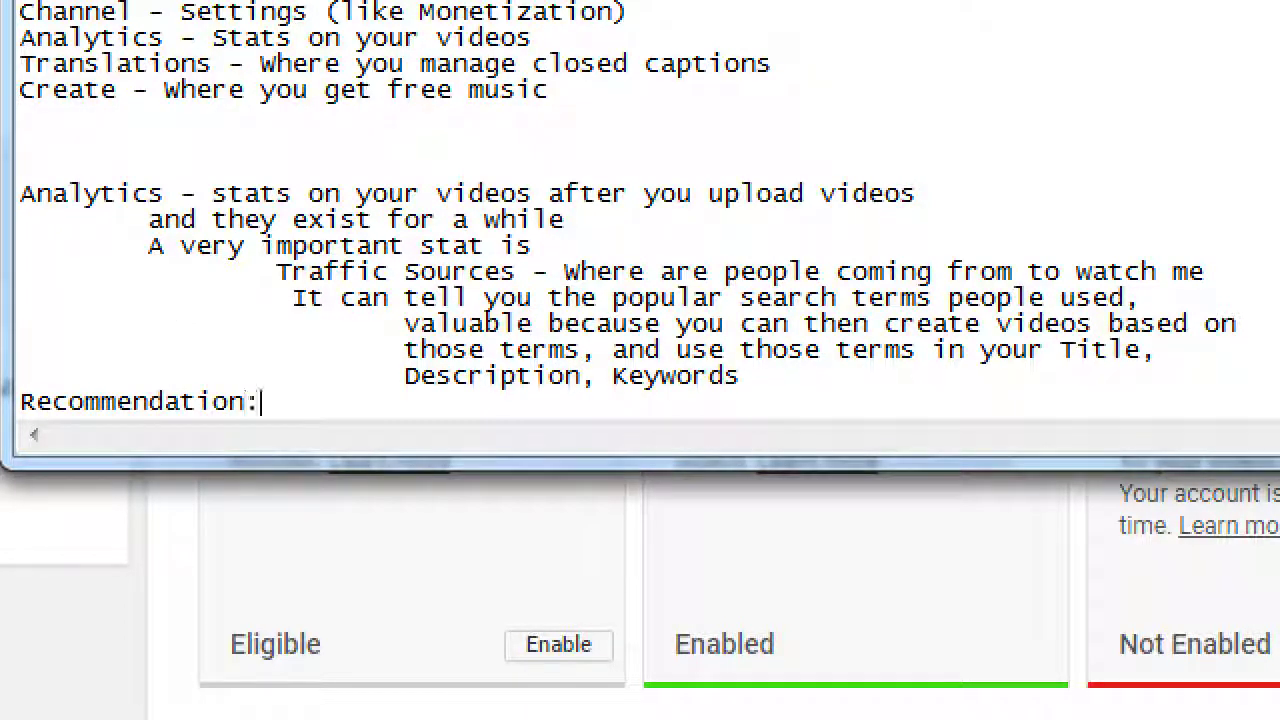
type(" click on channel")
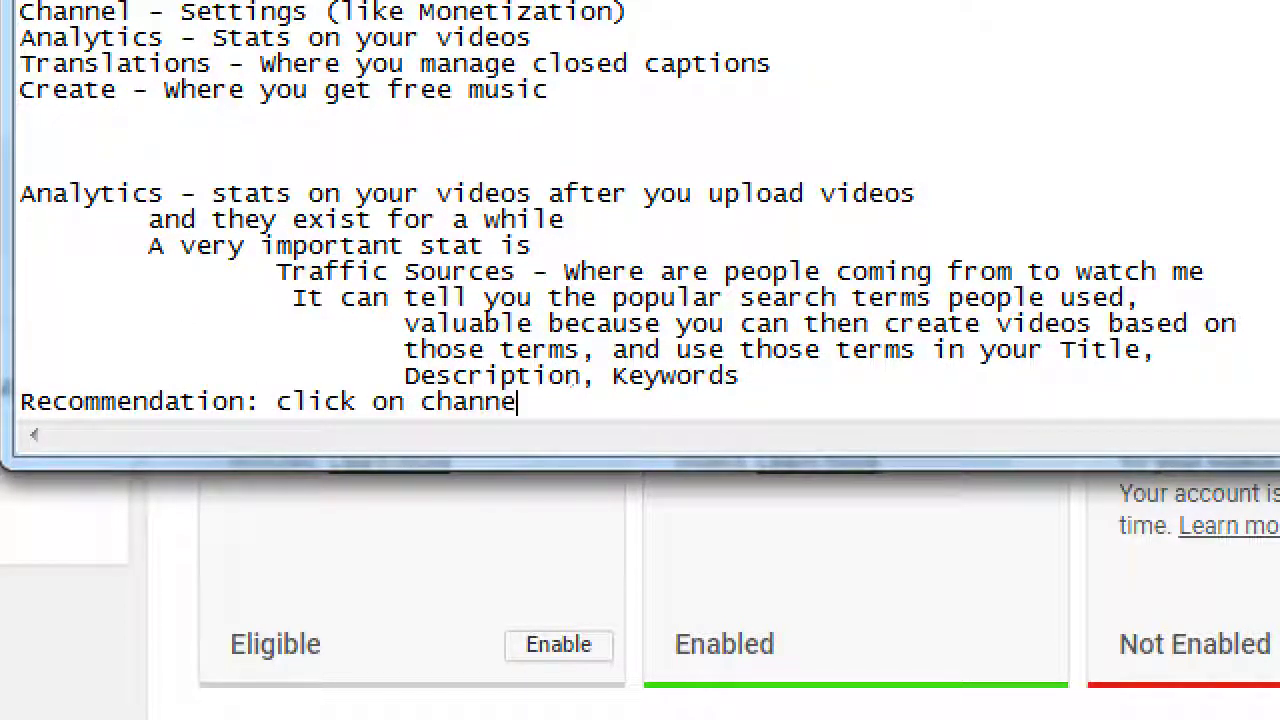
key("Home")
key("Return")
key("End")
key("Left")
key("Left")
key("Left")
key("Left")
key("Left")
key("Left")
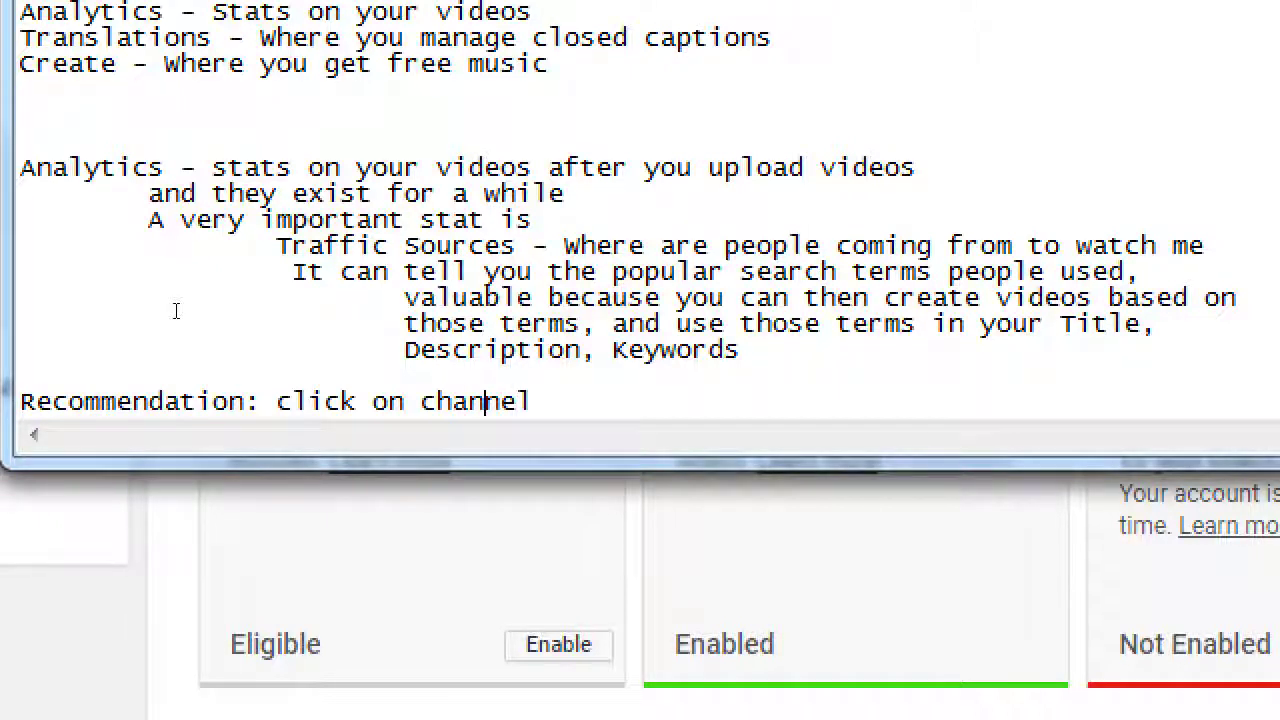
key("BackSpace")
type("C")
key("End")
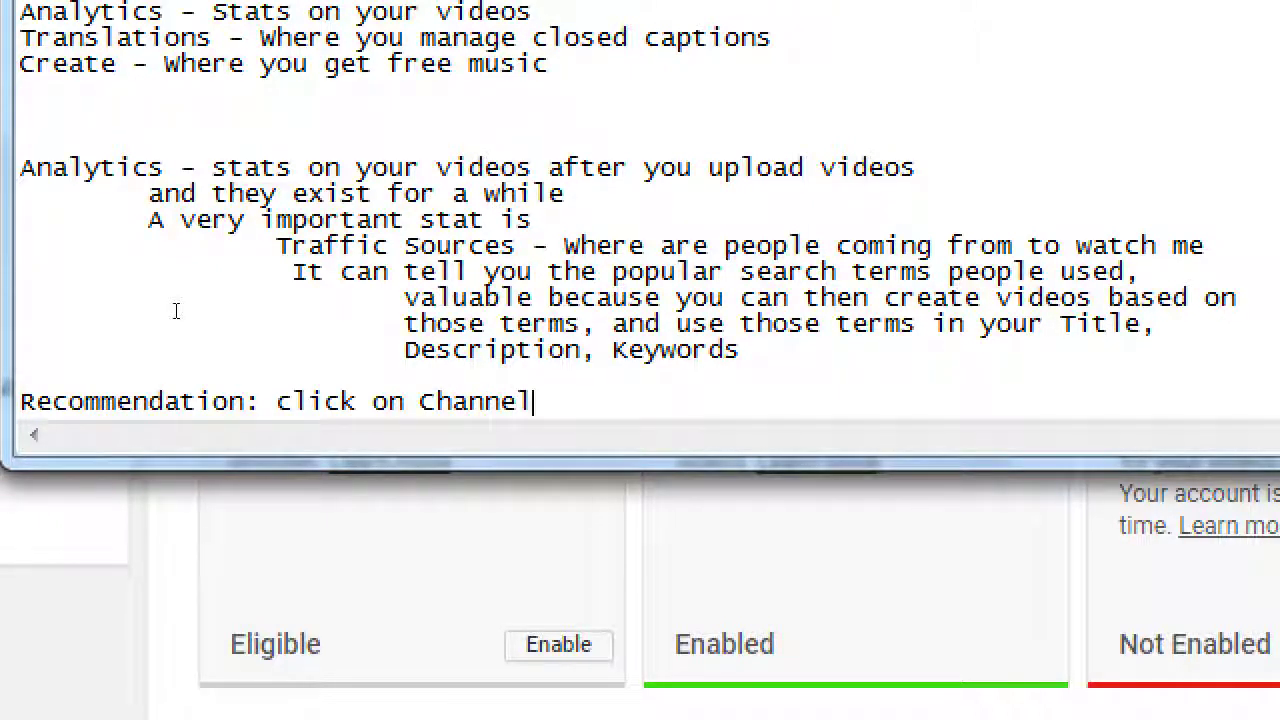
type("and go th")
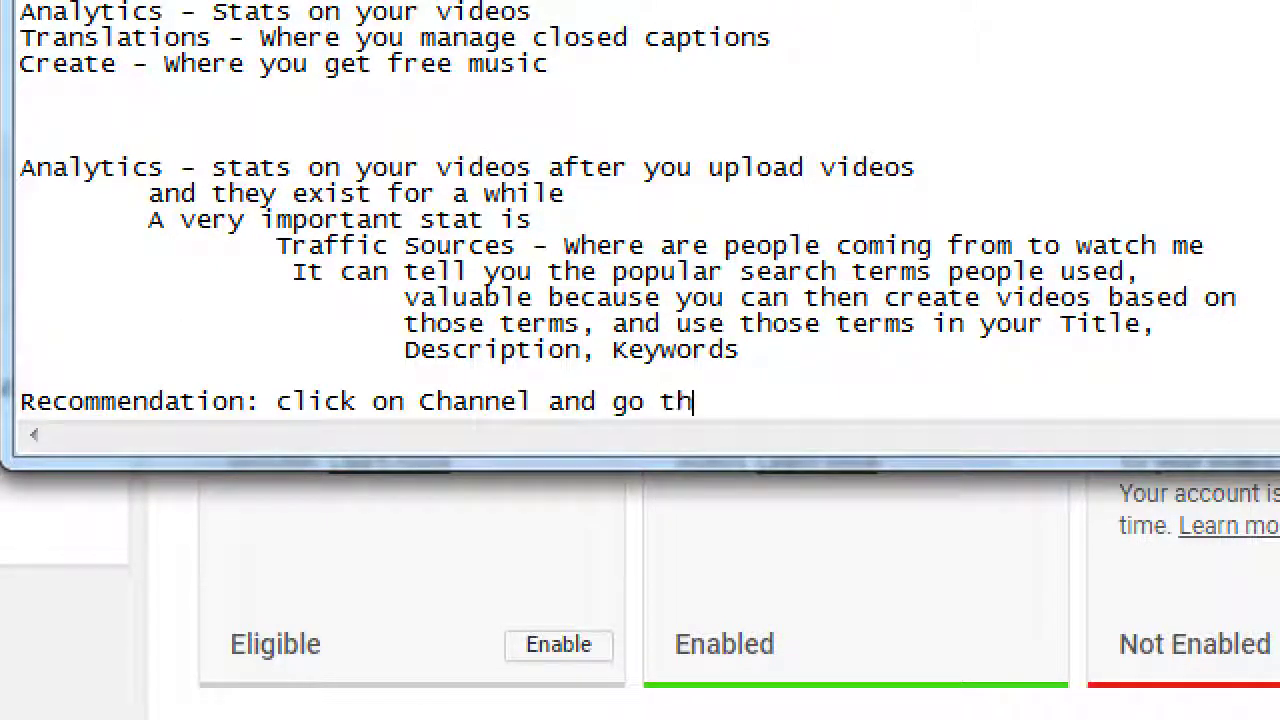
type("rough the Verify process")
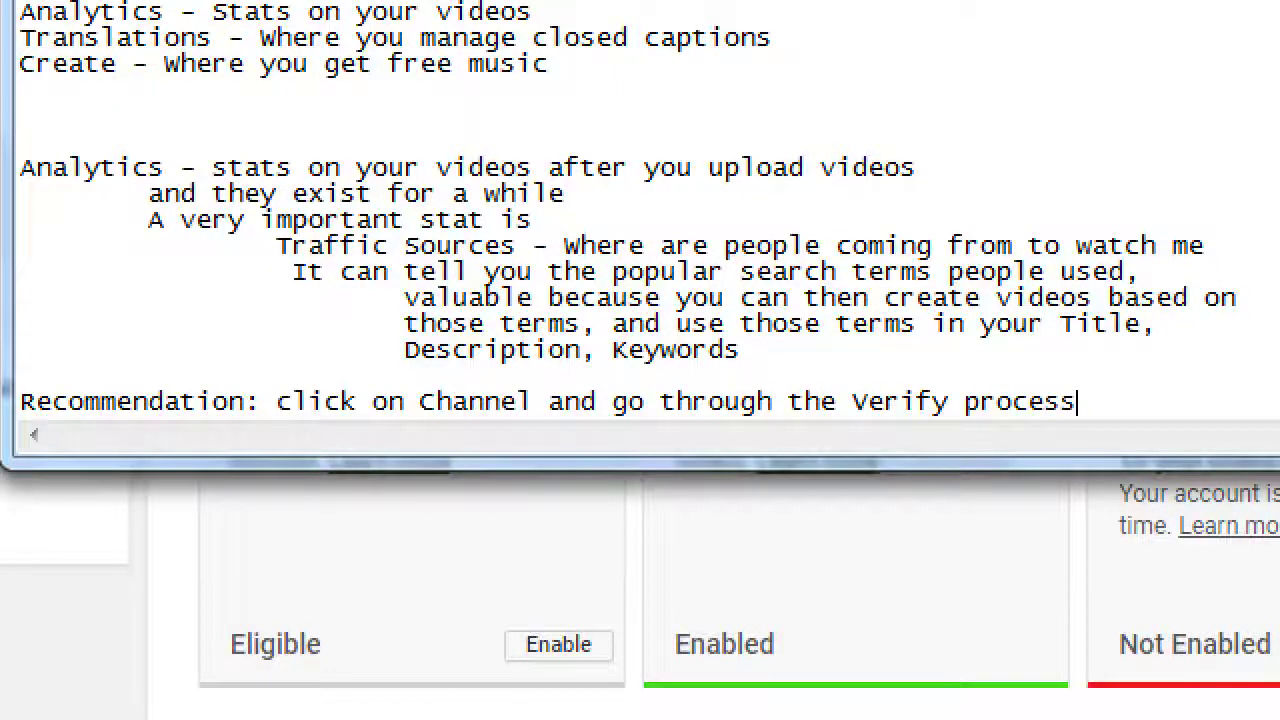
- Add an indented line below the recommendation reading "You'll then get many more features for your channel"
key("Return")
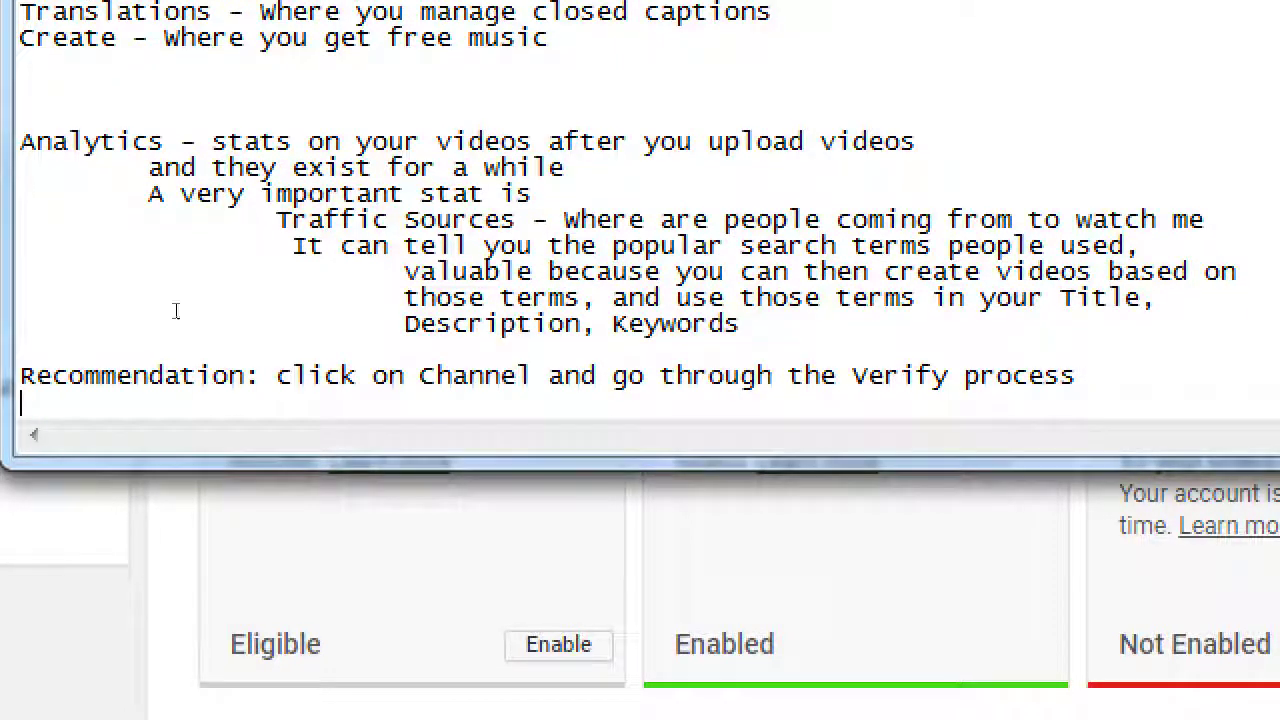
key("Tab")
type("You'll th")
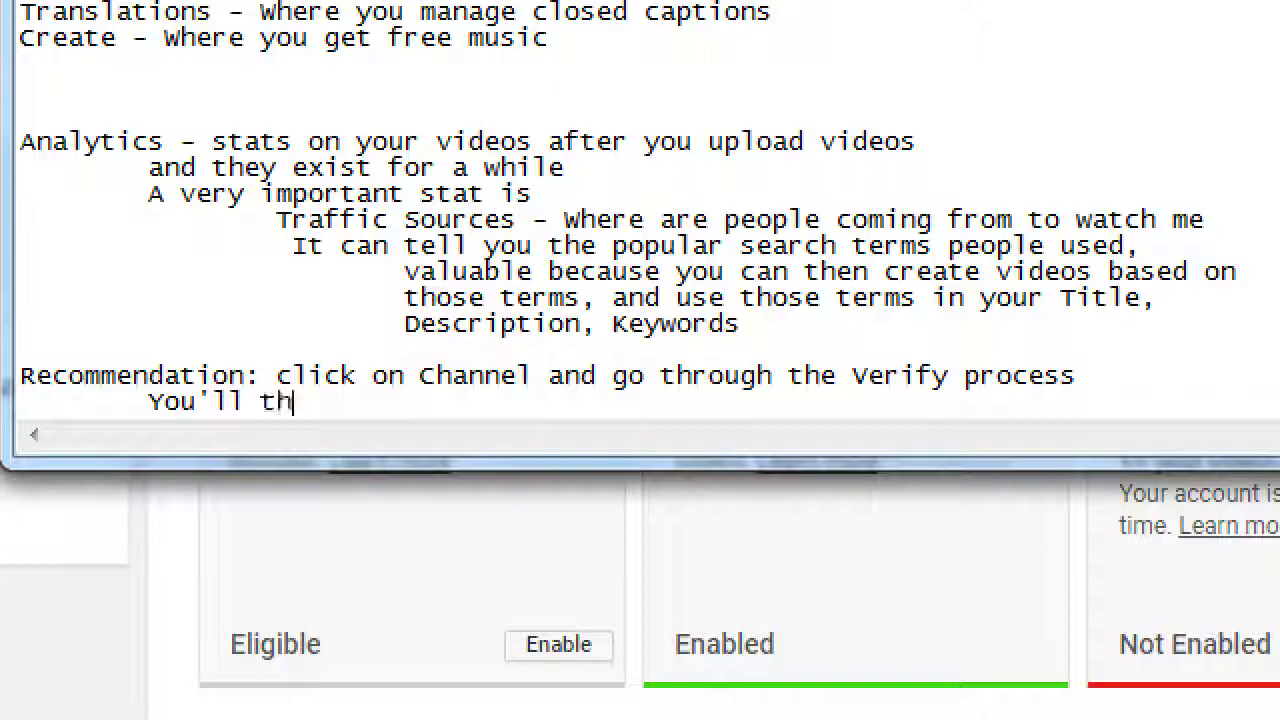
type("en get man")
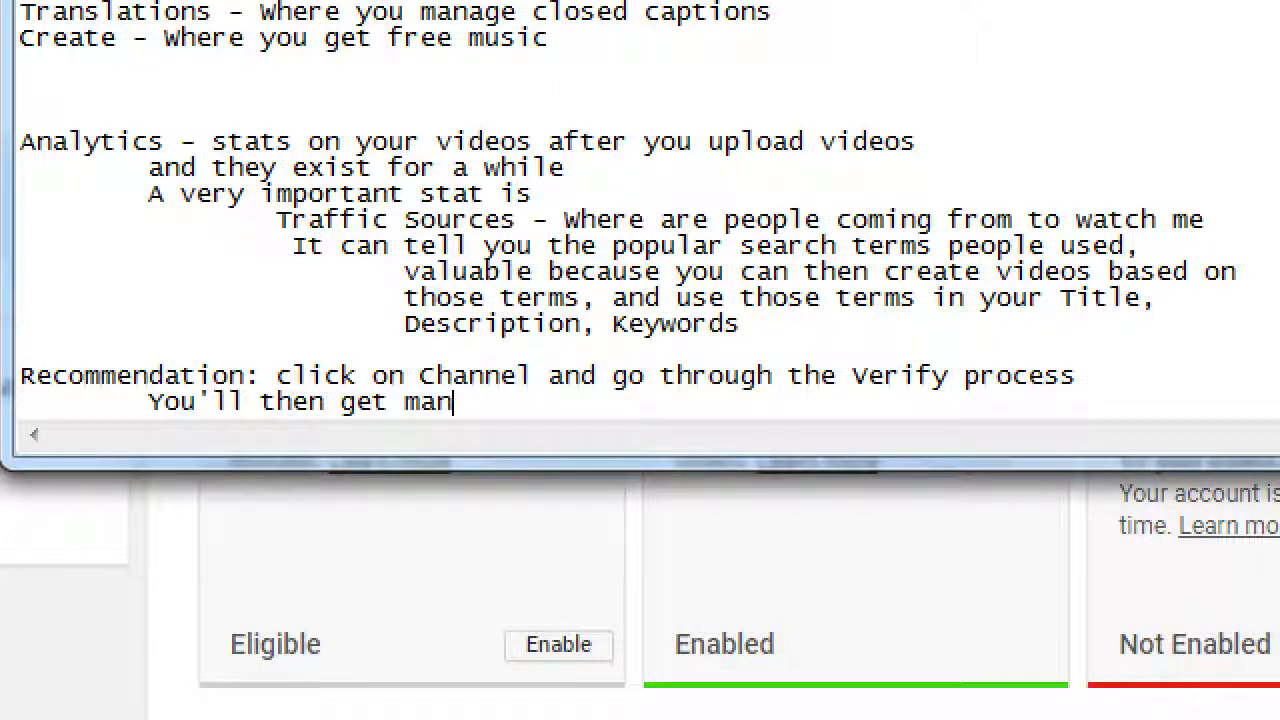
type("y more features")
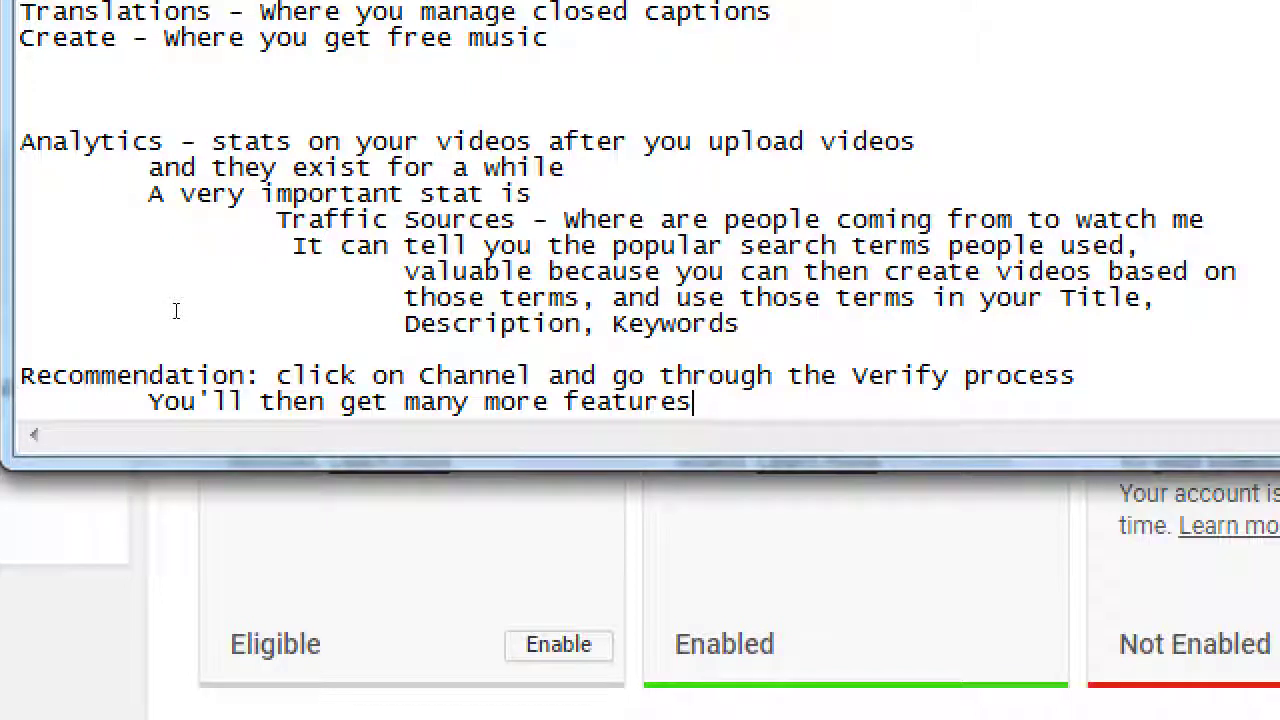
type(" for your channel")
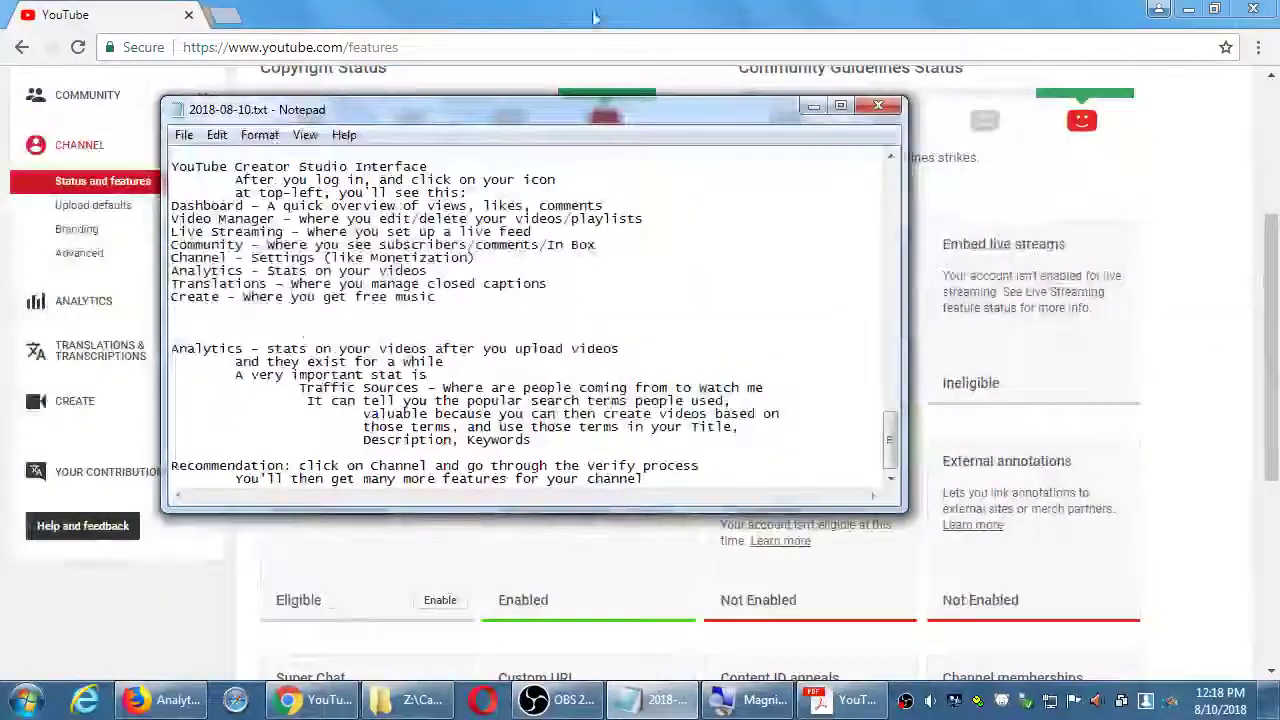
- Return to the Status and Features page in Chrome and examine the Community Guidelines Status of the Amazing Bakery channel
left_click(1222, 300)
scroll(1180, 450, "up", 2)
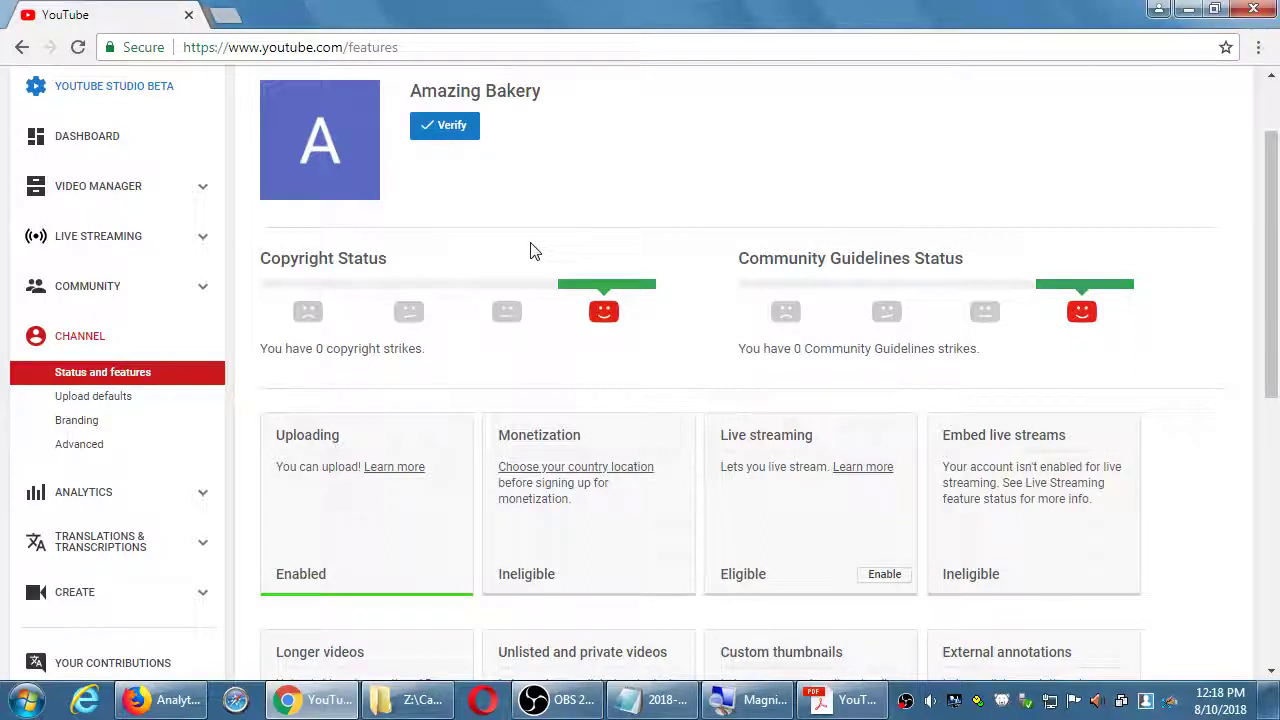
left_click_drag(740, 258, 934, 252)
left_click(948, 256)
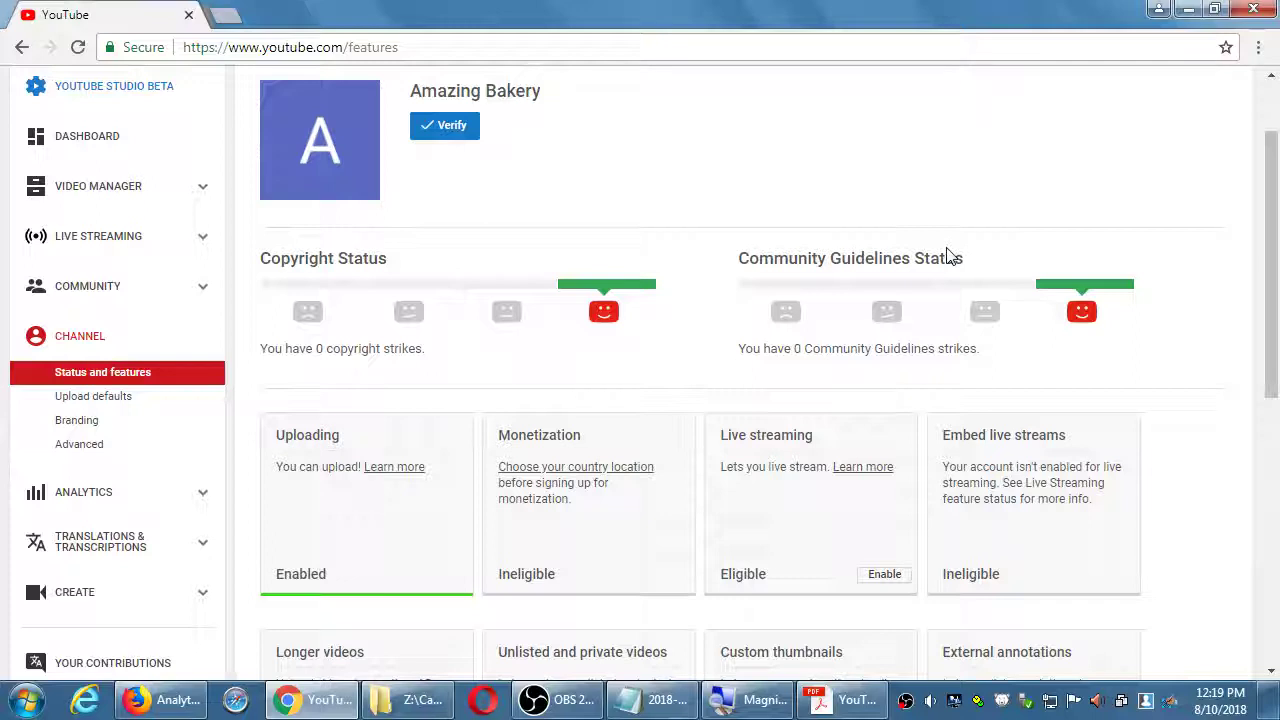
double_click(808, 258)
left_click(845, 258)
- View the channel's Community comments page, revisit Status and Features, and return to the comments
left_click(95, 291)
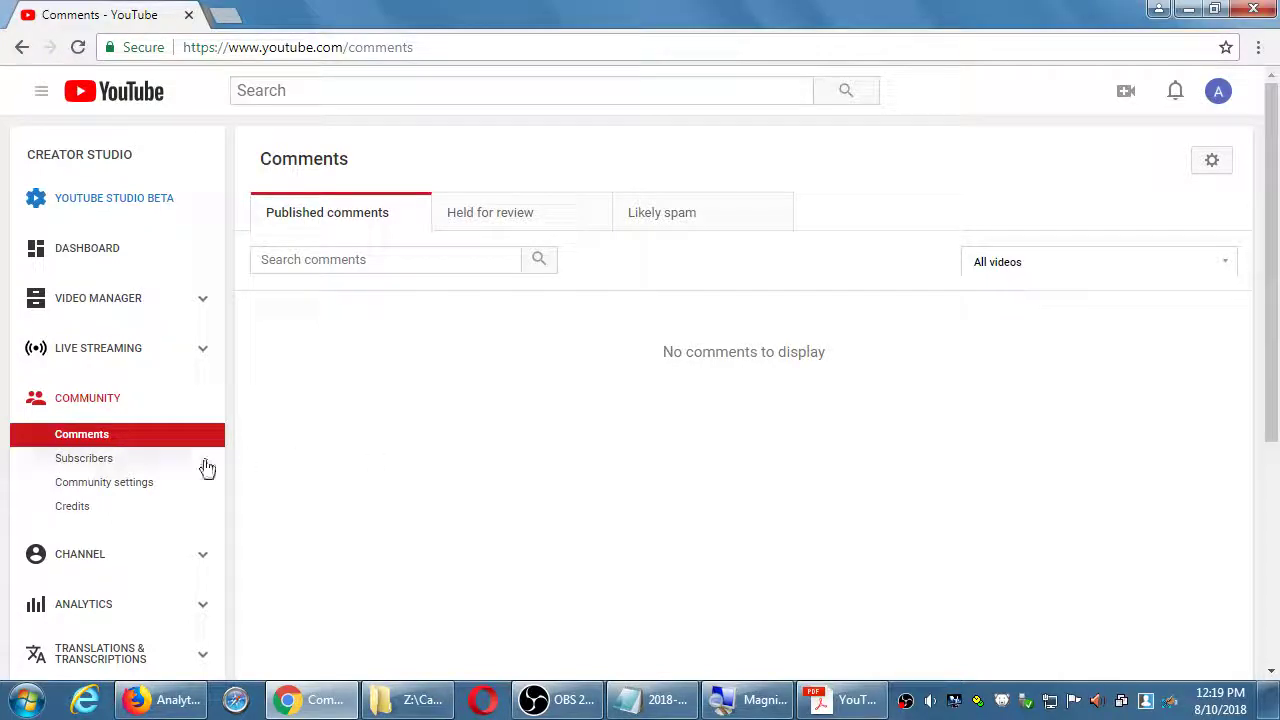
left_click(108, 557)
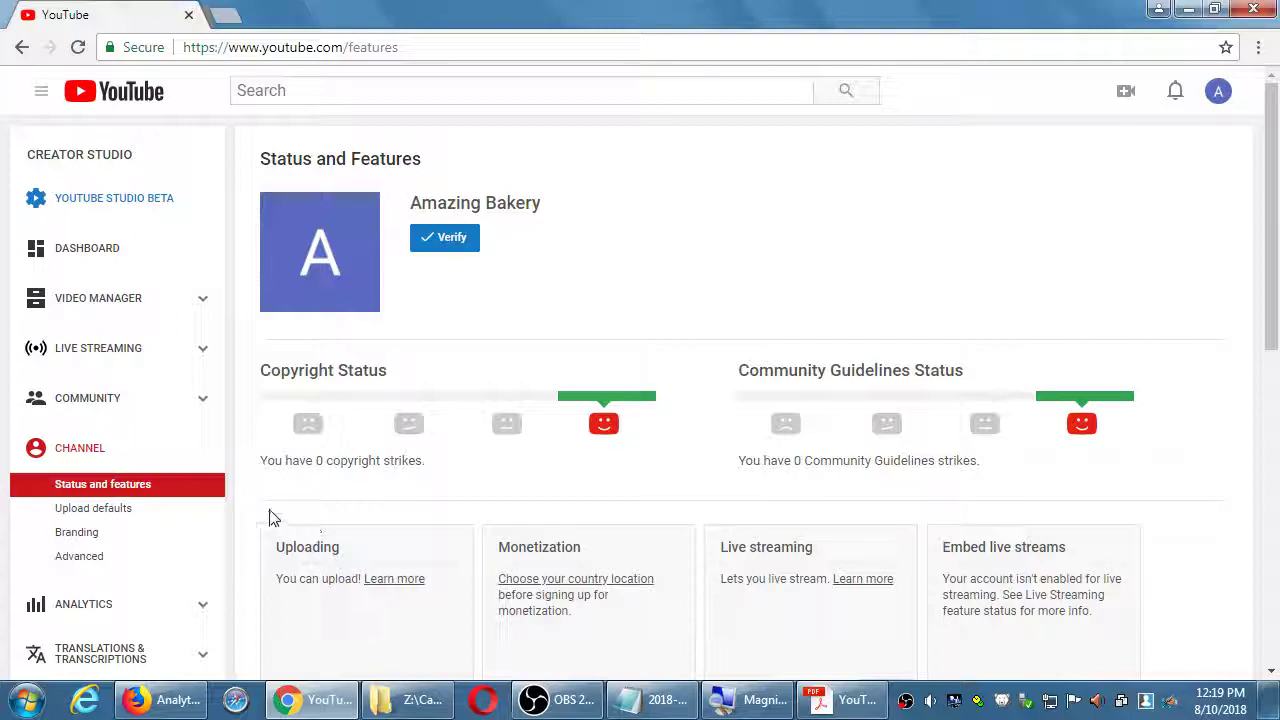
left_click(100, 398)
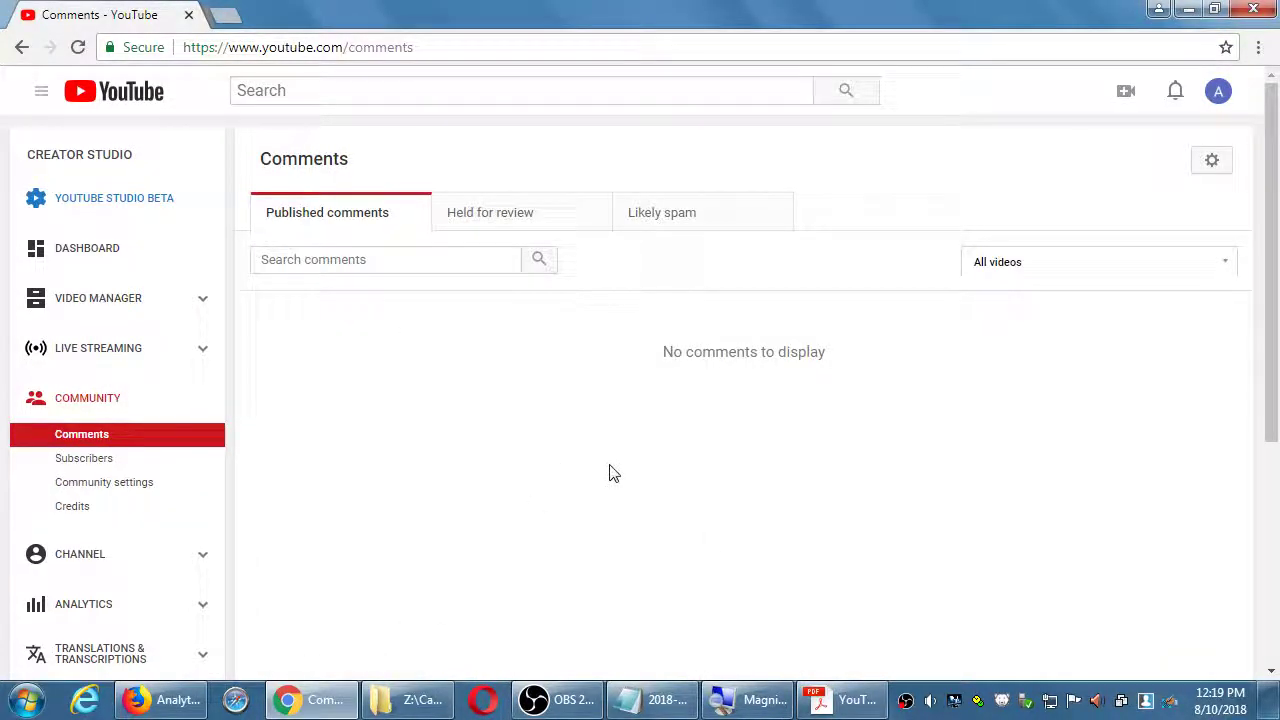
- Back in the Notepad notes, add after a blank line "You have the power to approve/delete comments on your videos"
left_click(684, 712)
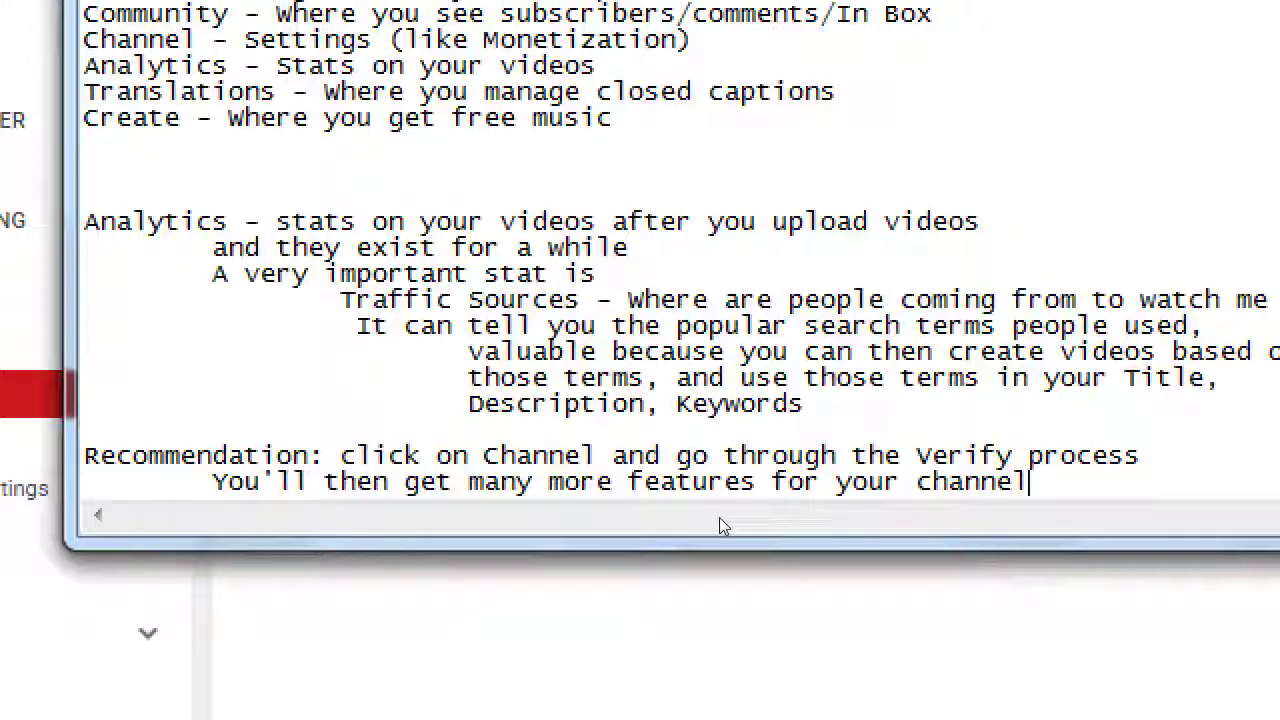
key("Return")
key("Return")
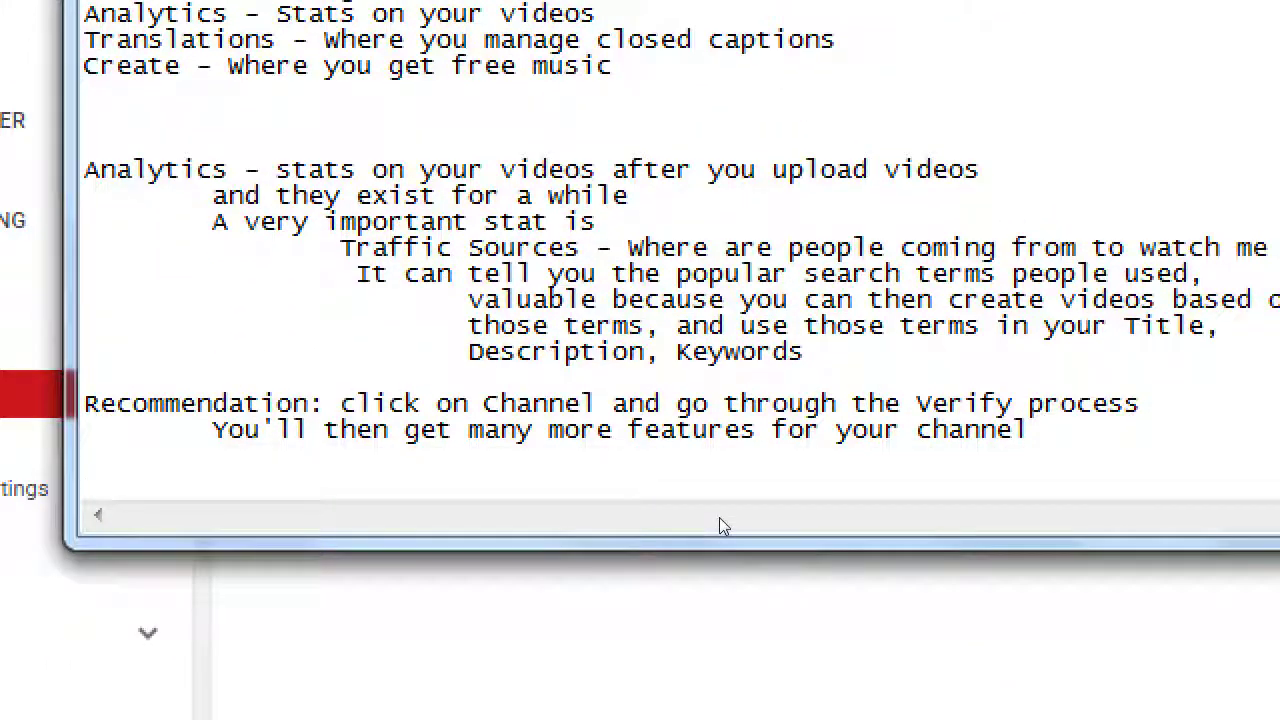
type("In")
key("BackSpace")
key("BackSpace")
type("Y")
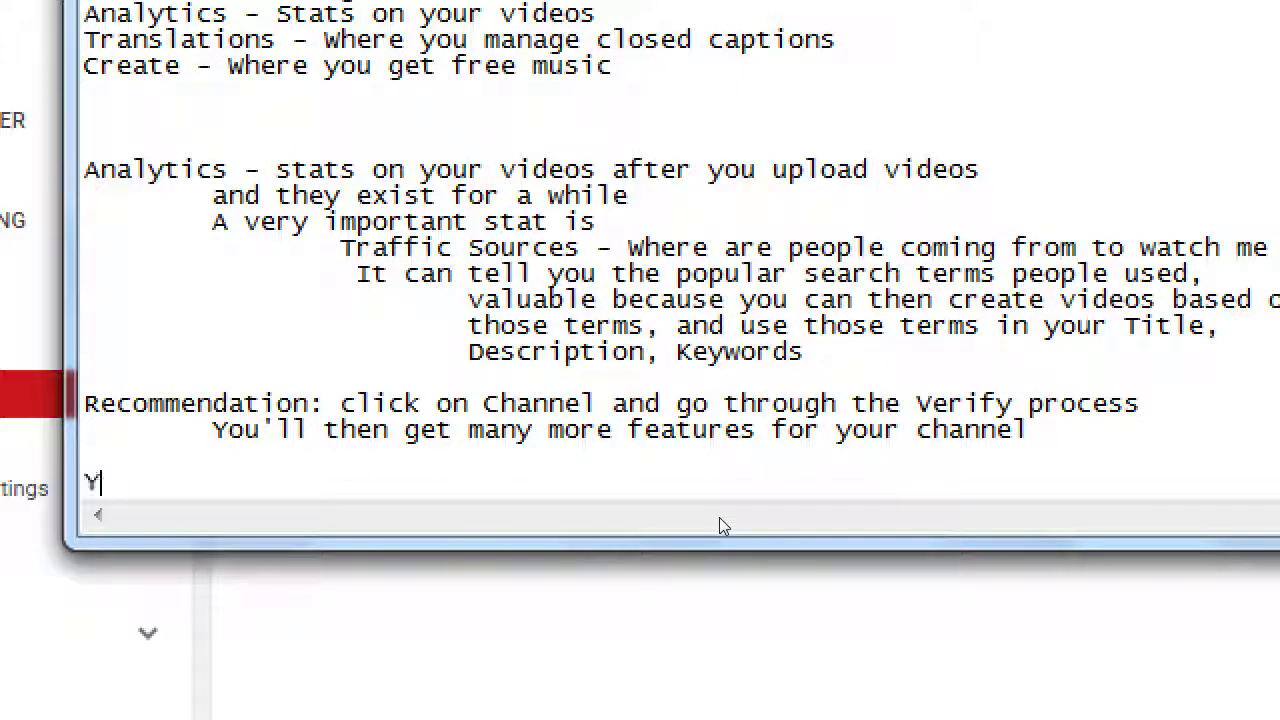
type("ou have the power to ")
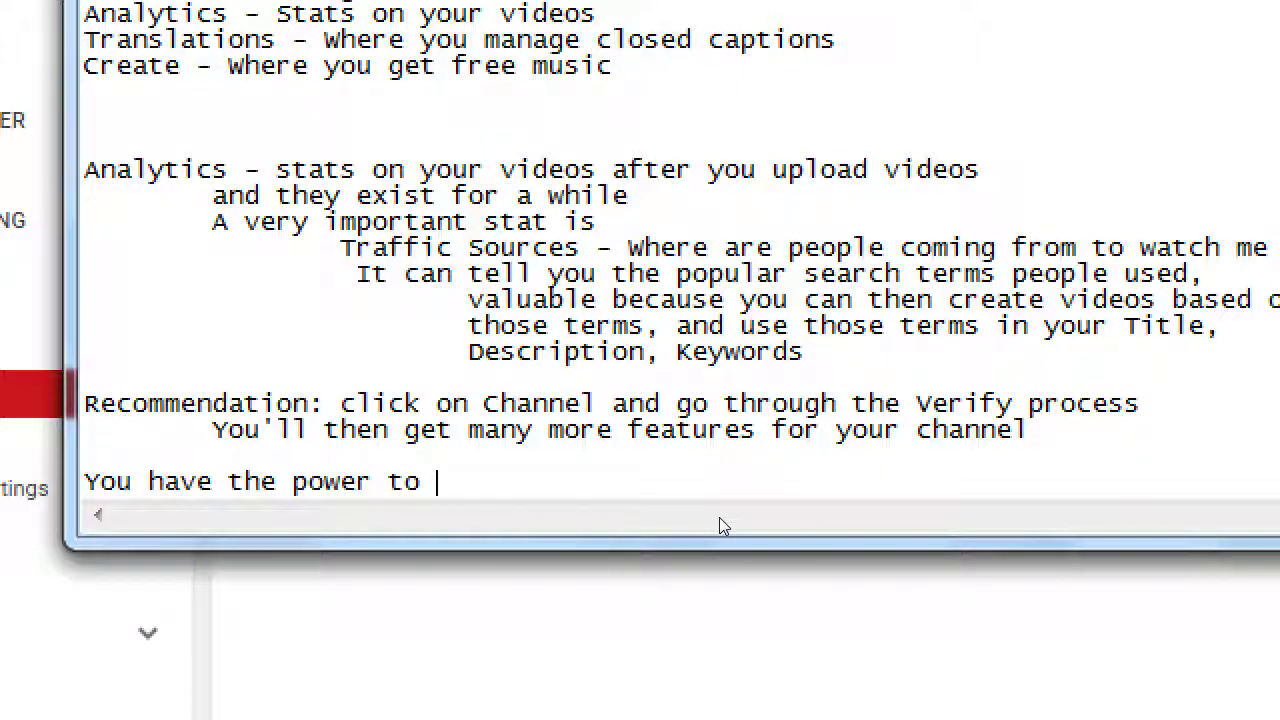
type("ap")
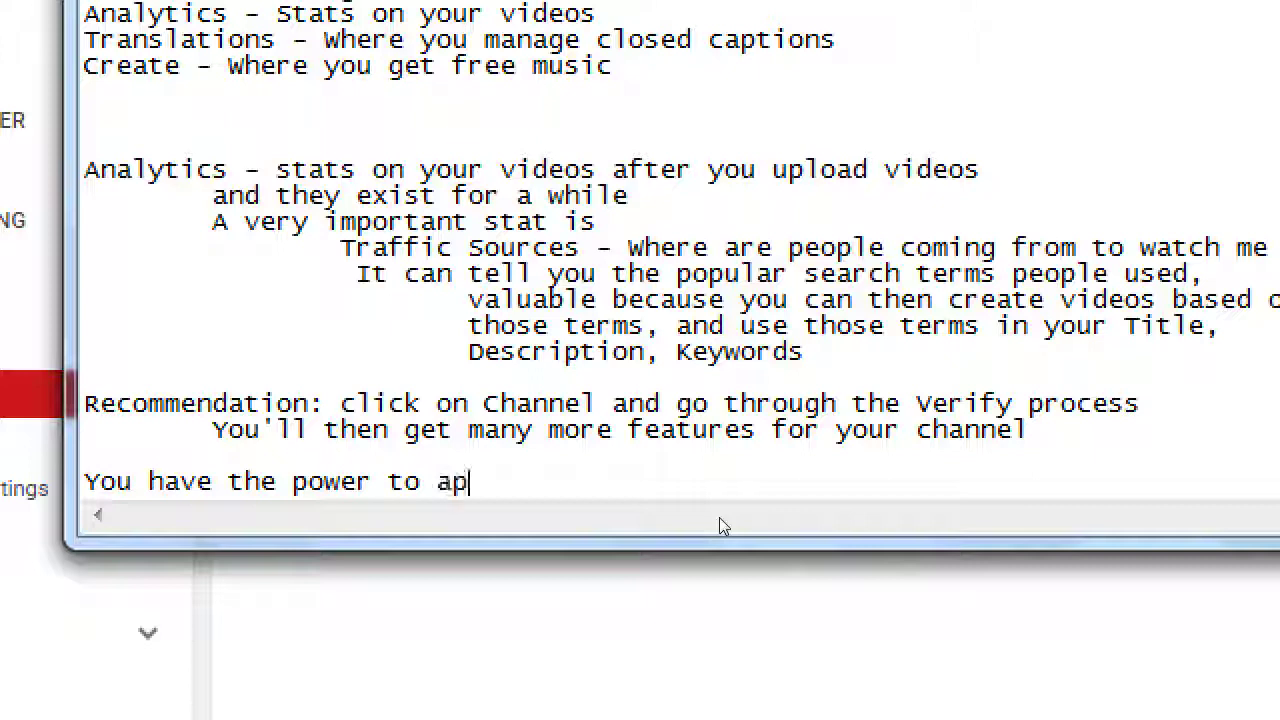
type("prove/delete")
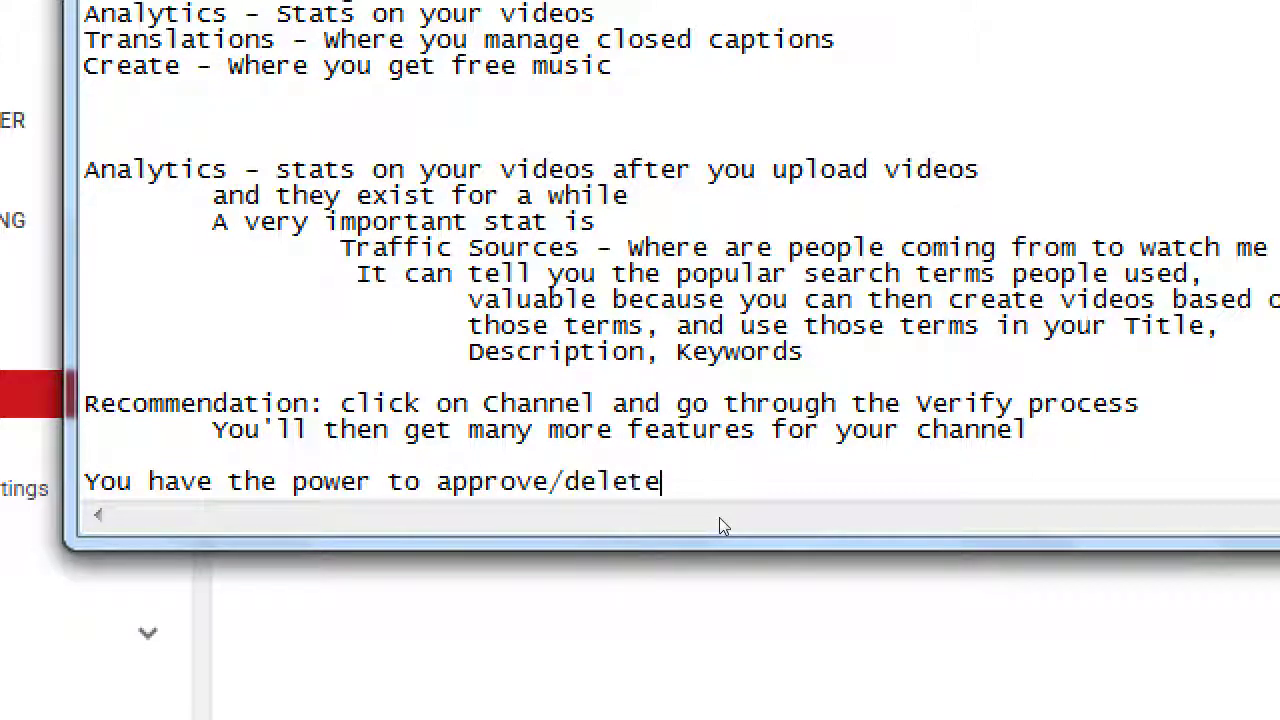
type(" comments on your videos")
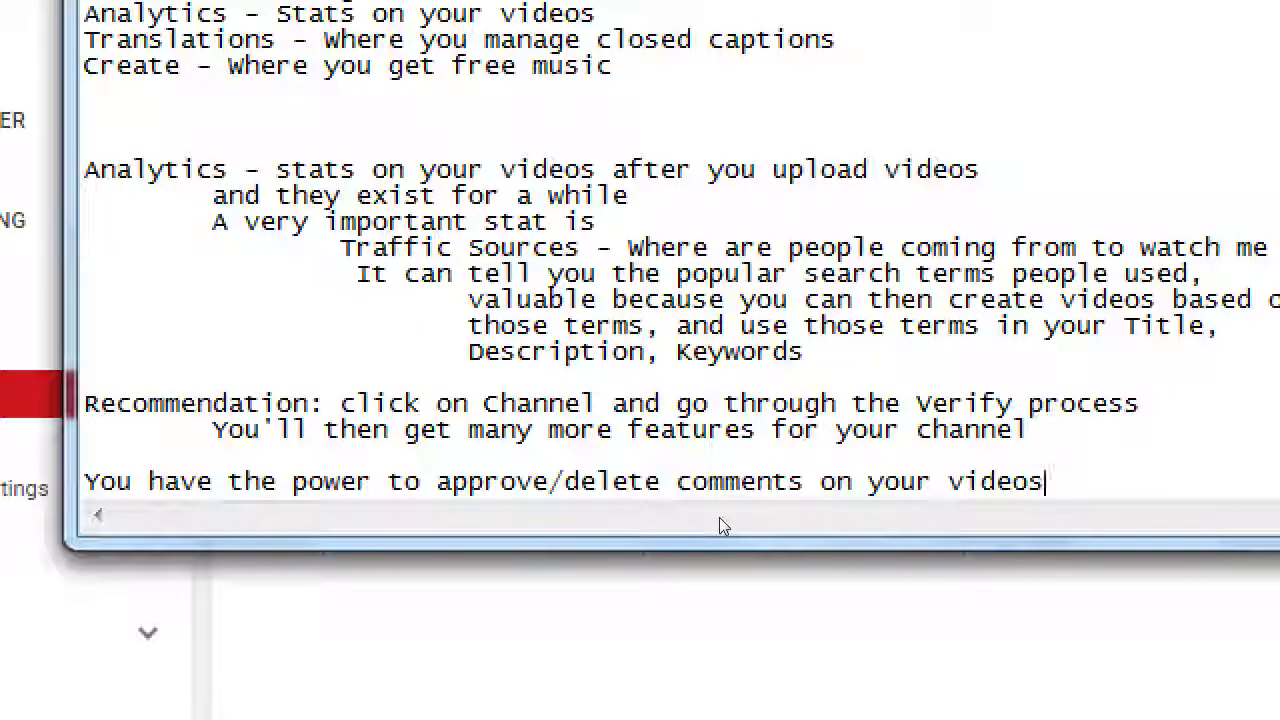
- Add an indented line below the comments note reading "Rec: DO IT"
key("Return")
key("Tab")
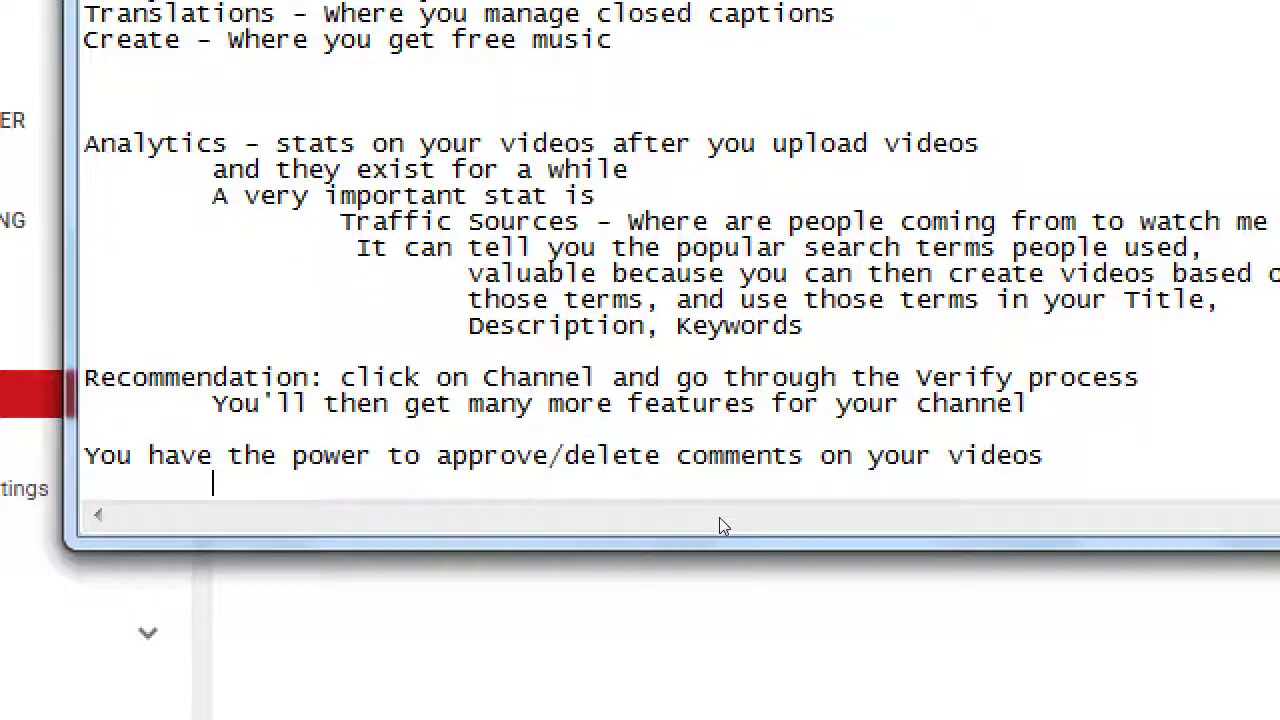
type("Rec:")
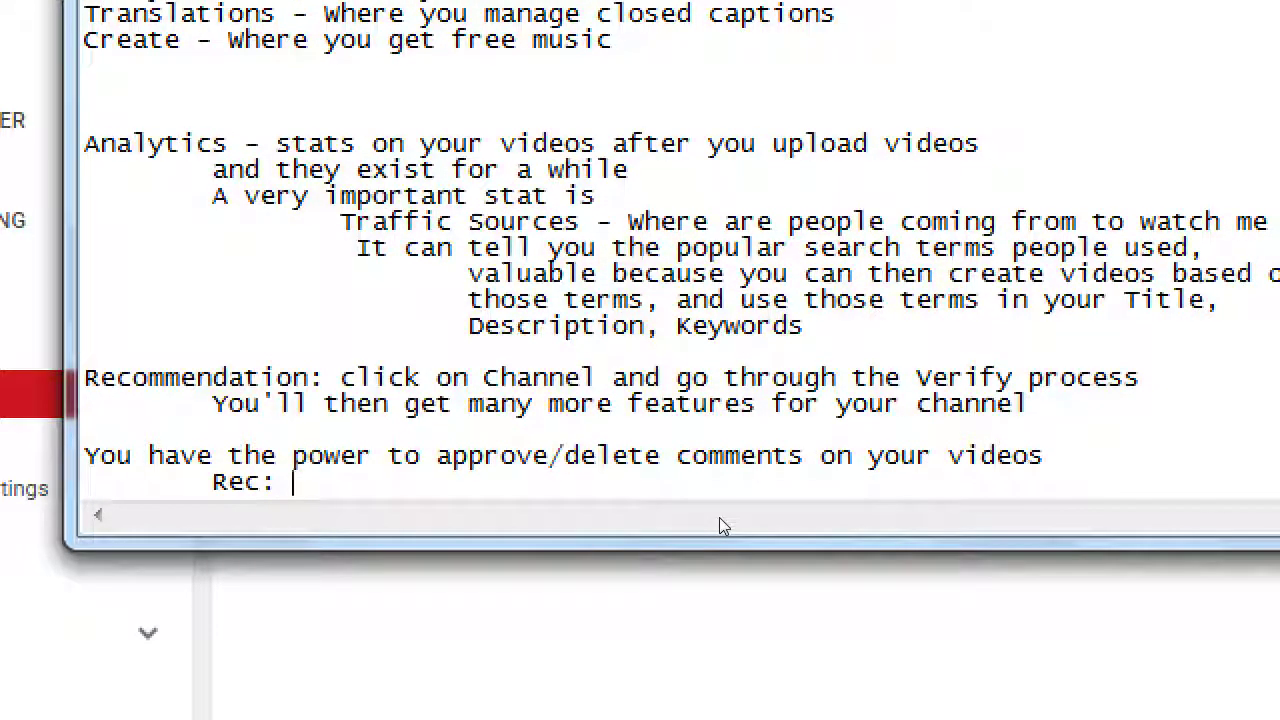
type(" DO IT")
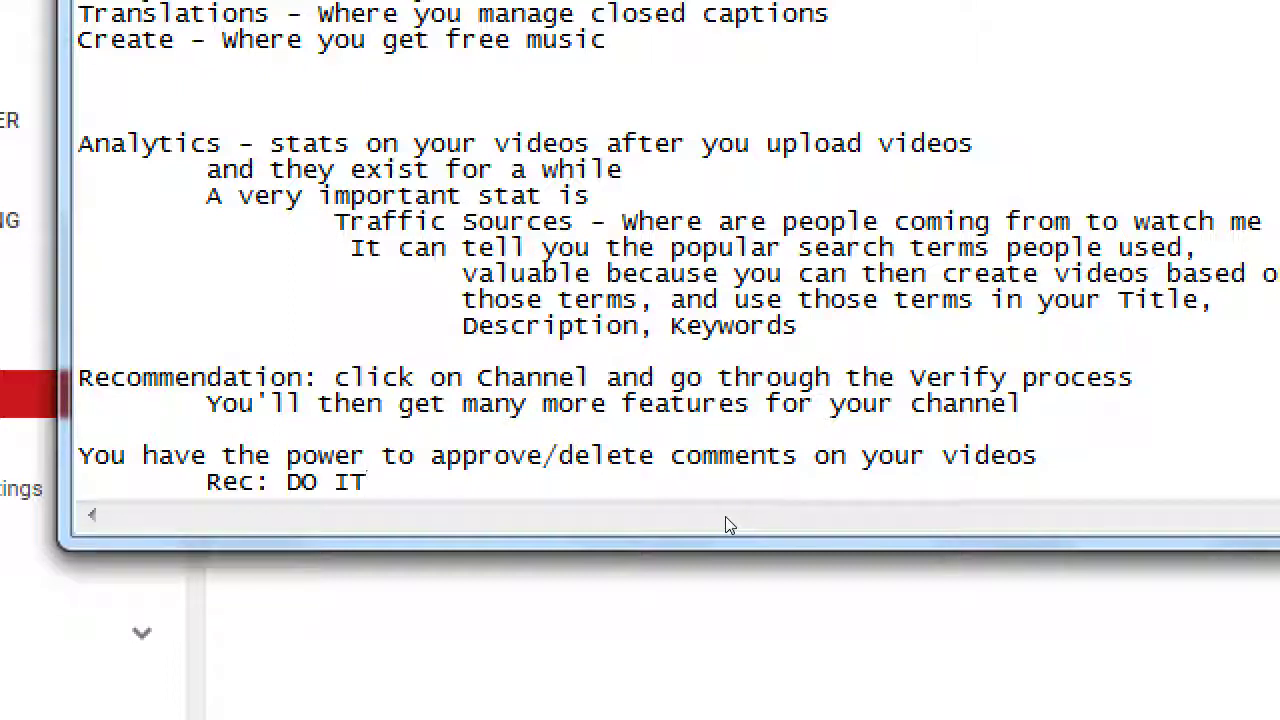
- Add a doubly indented line under the "Rec: DO IT" note reading "Keep things on topic; keep things nice"
key("Return")
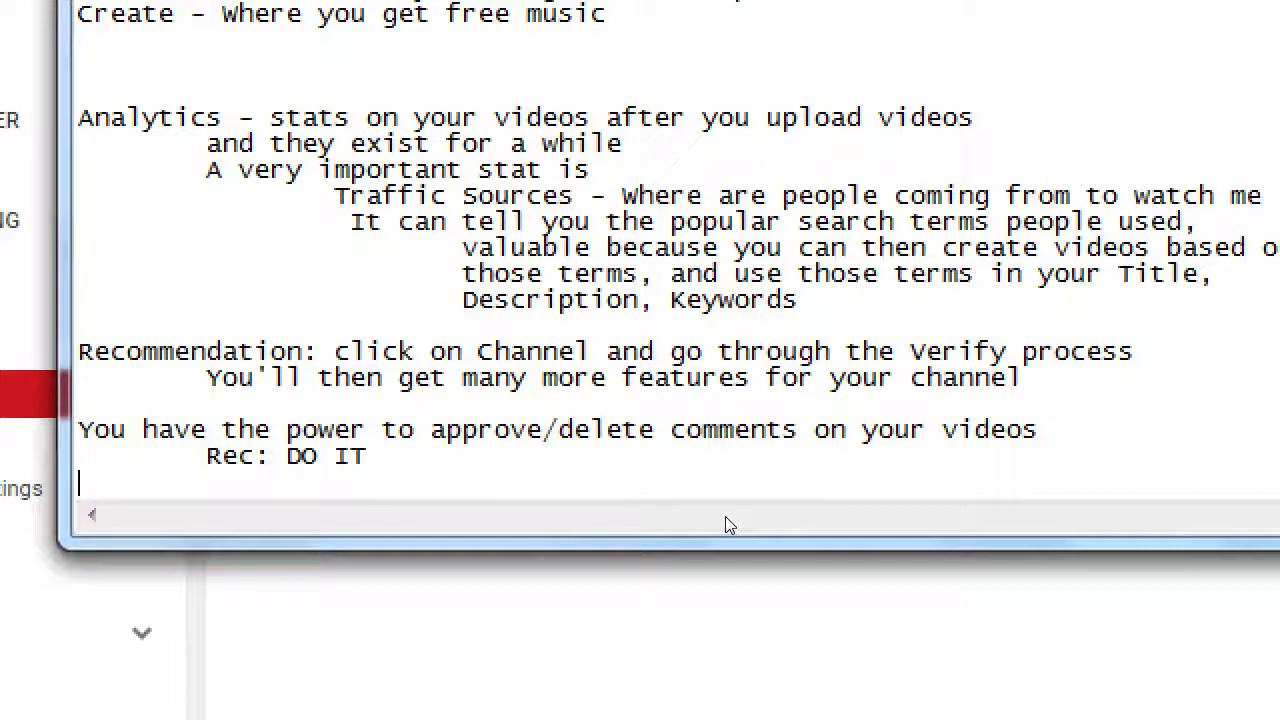
key("Tab")
key("Tab")
type("Keep t")
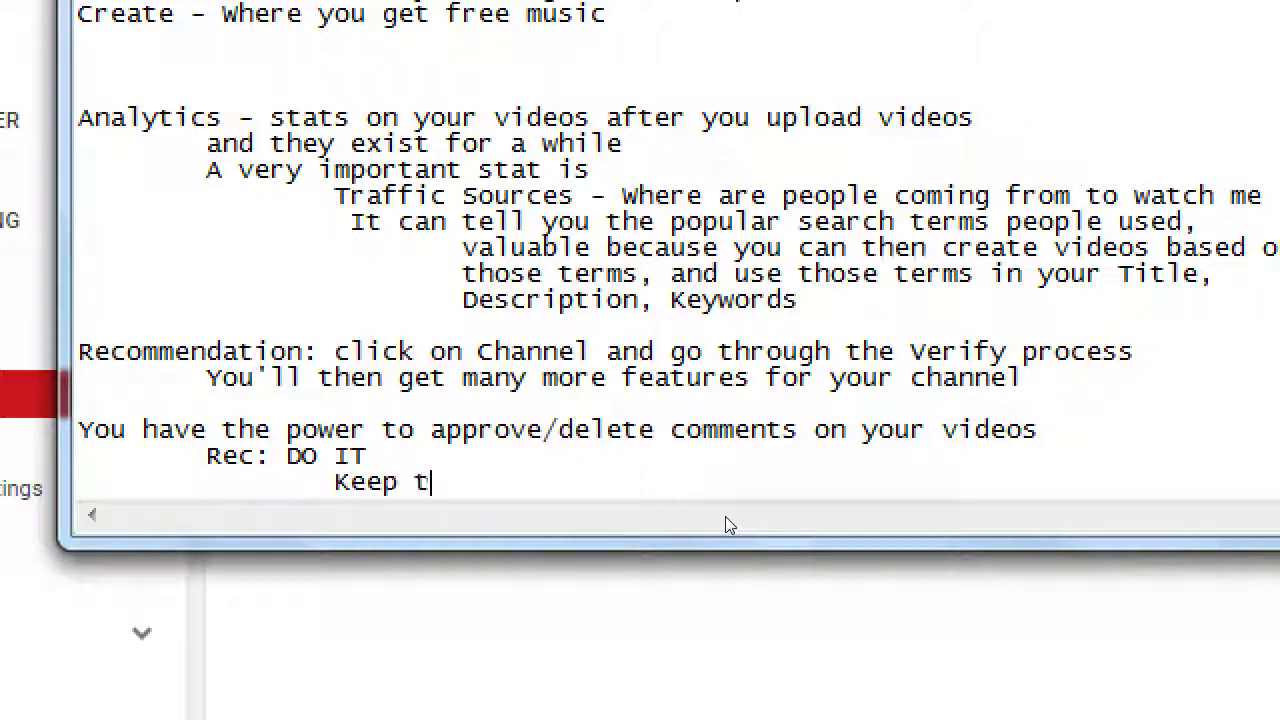
type("hings on topic")
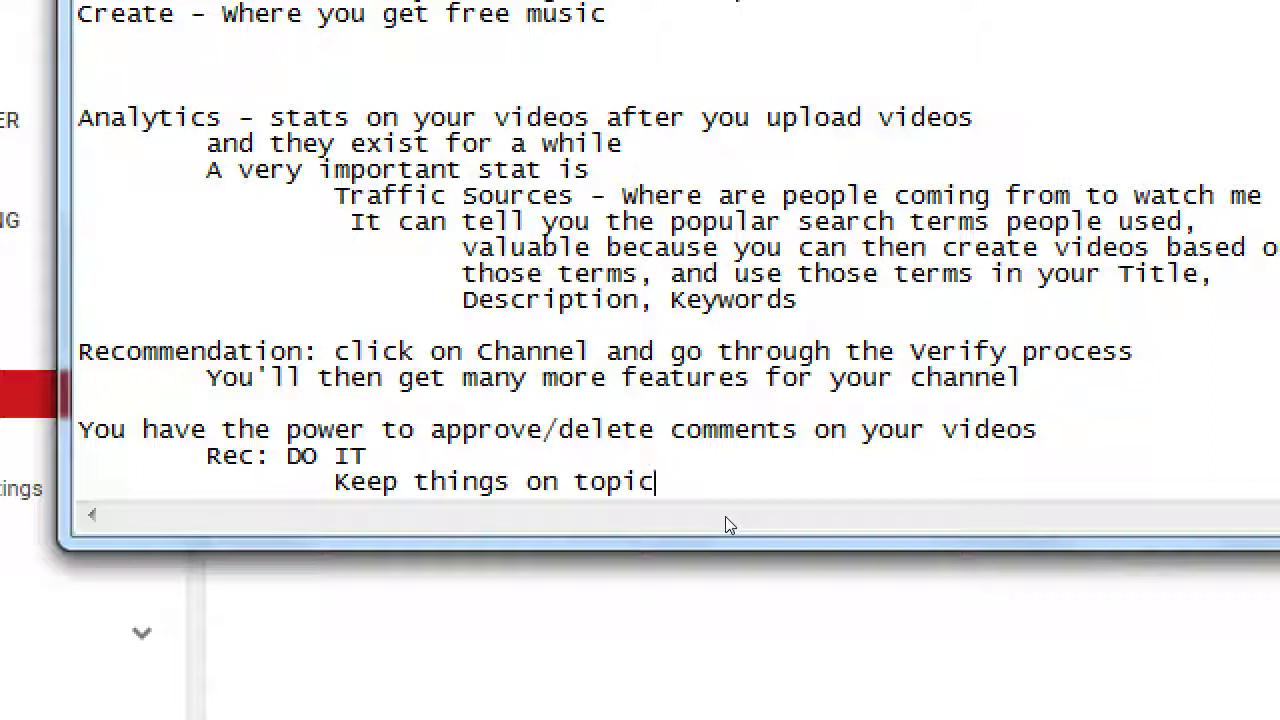
type("; keep things nice")
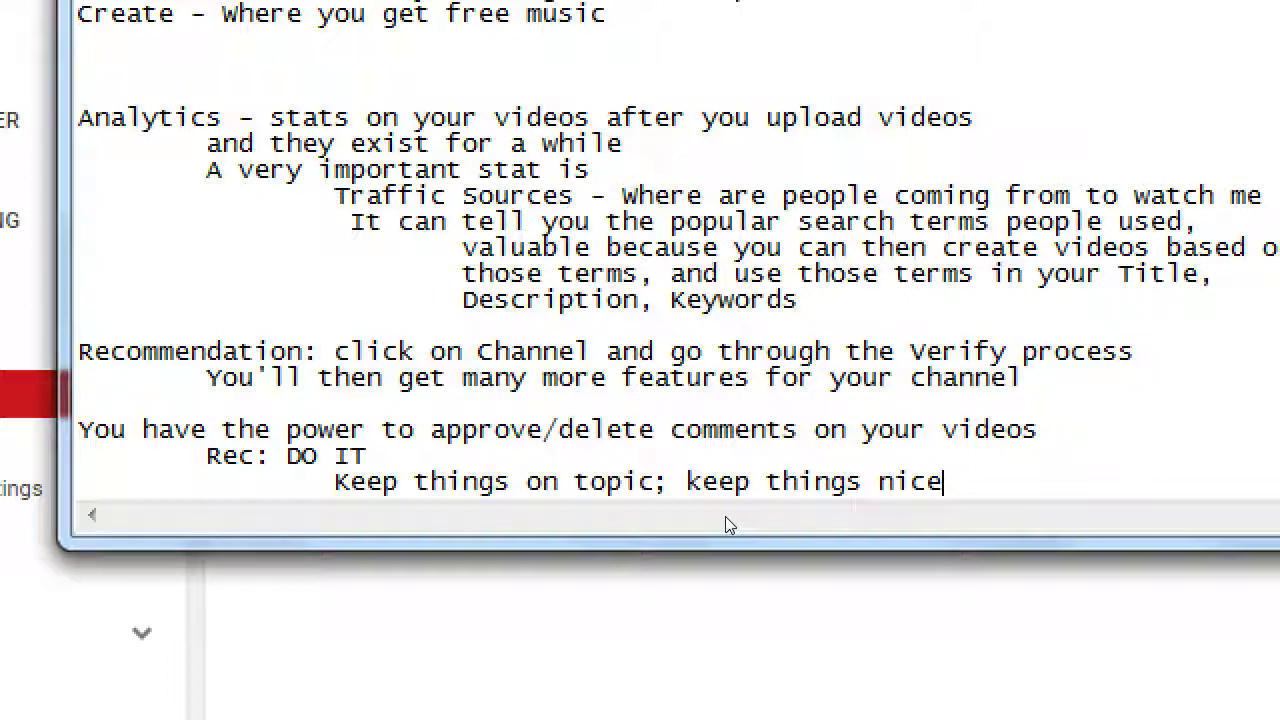
- Leave blank space after the comment-moderation notes and return to the channel's Comments page in Chrome
key("Return")
key("Tab")
key("Tab")
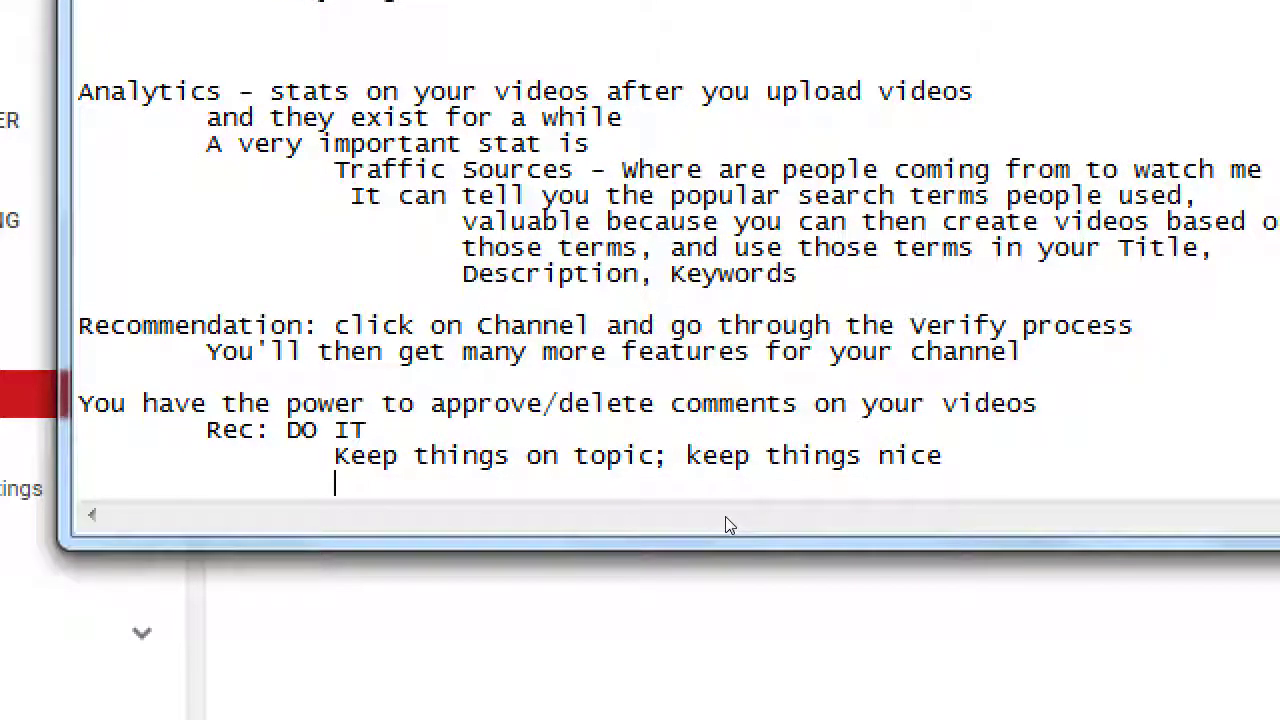
key("Return")
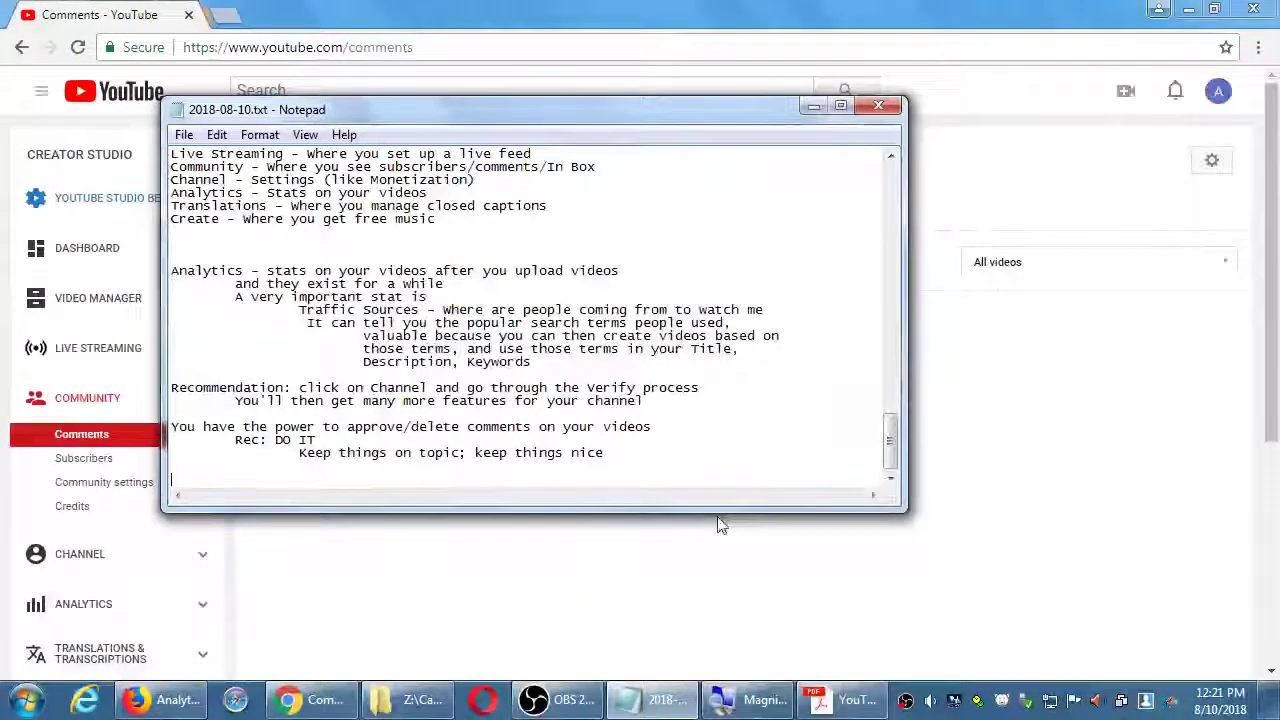
left_click(4, 487)
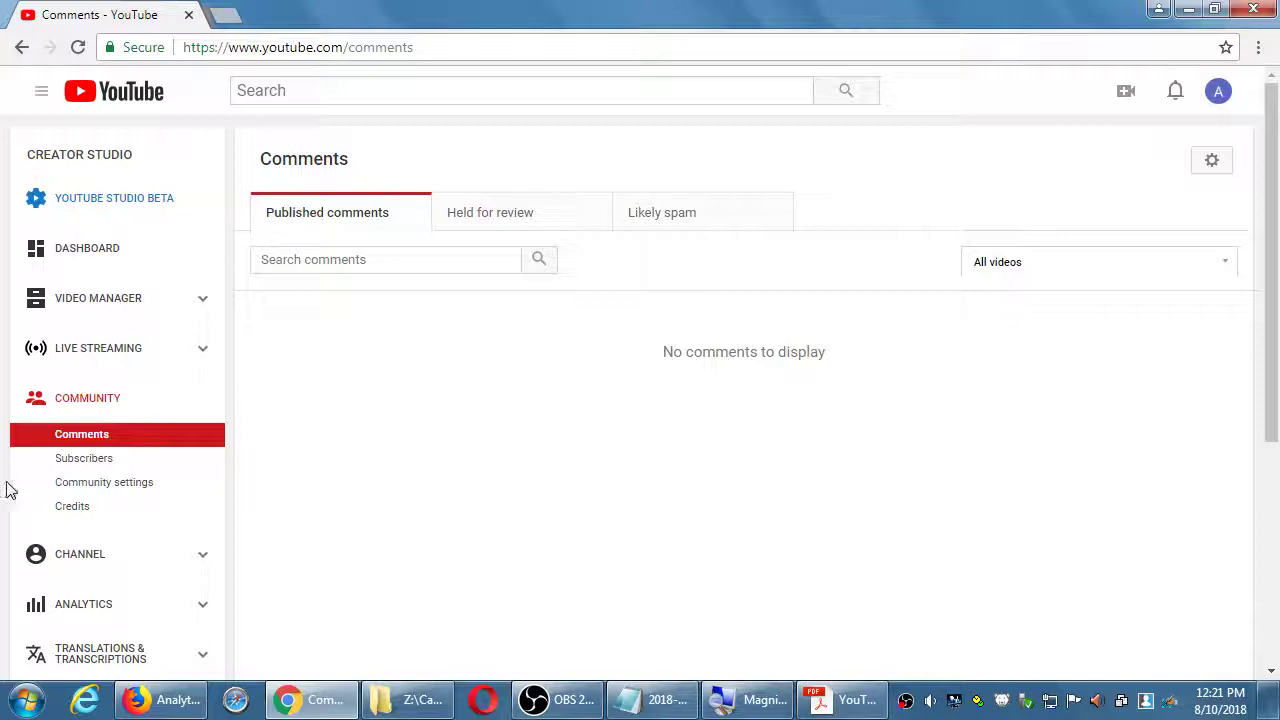
- Review the channel's Advanced and Upload defaults settings, and return to the Community comments page
left_click(83, 566)
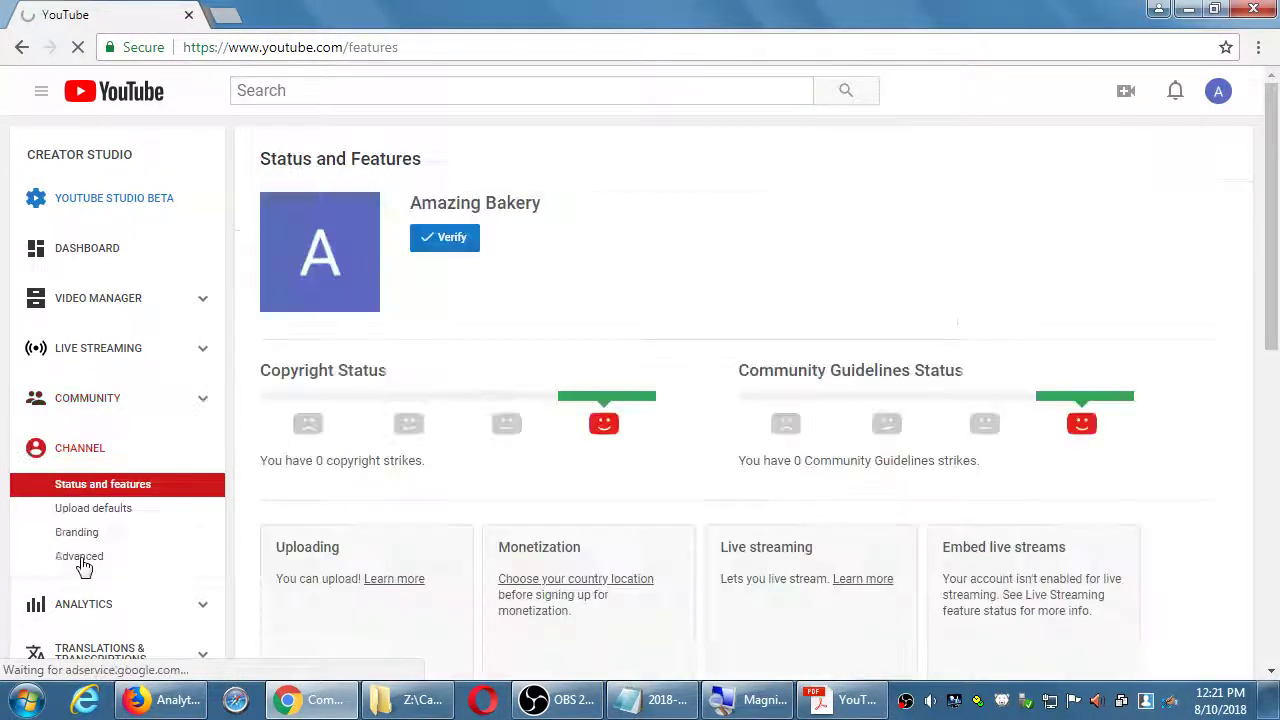
left_click(83, 560)
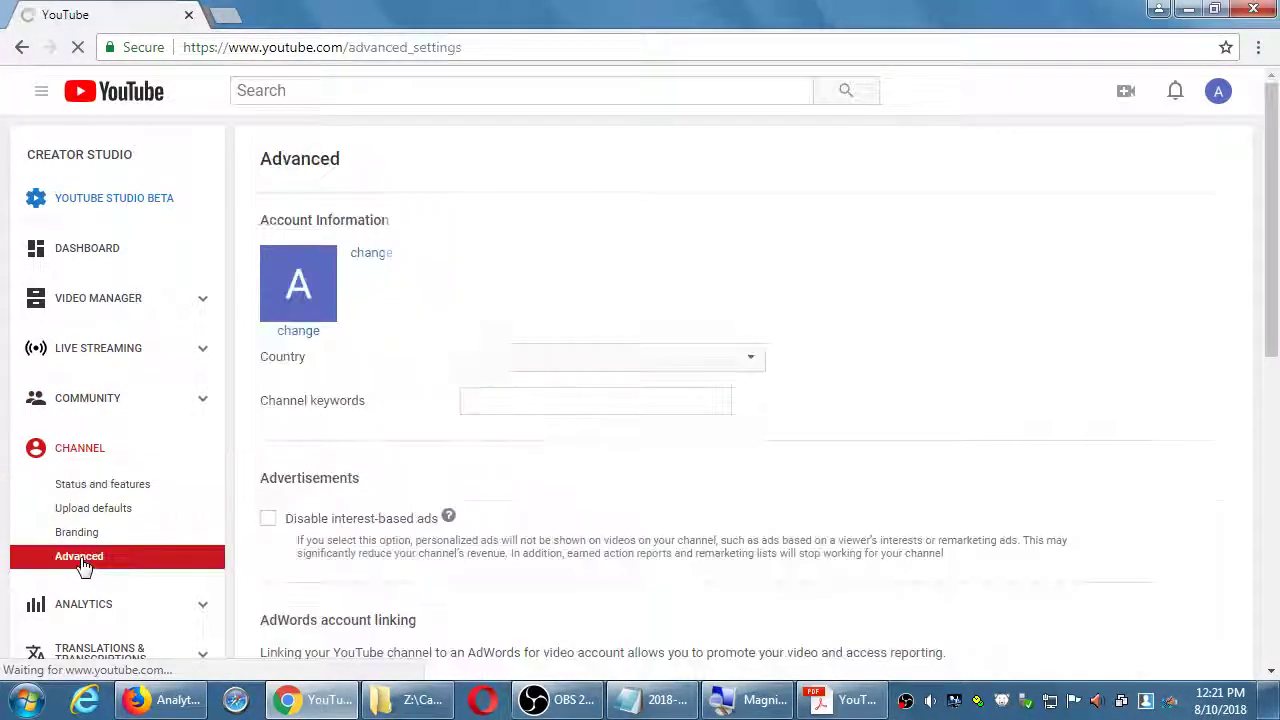
scroll(597, 529, "down", 8)
scroll(374, 514, "up", 7)
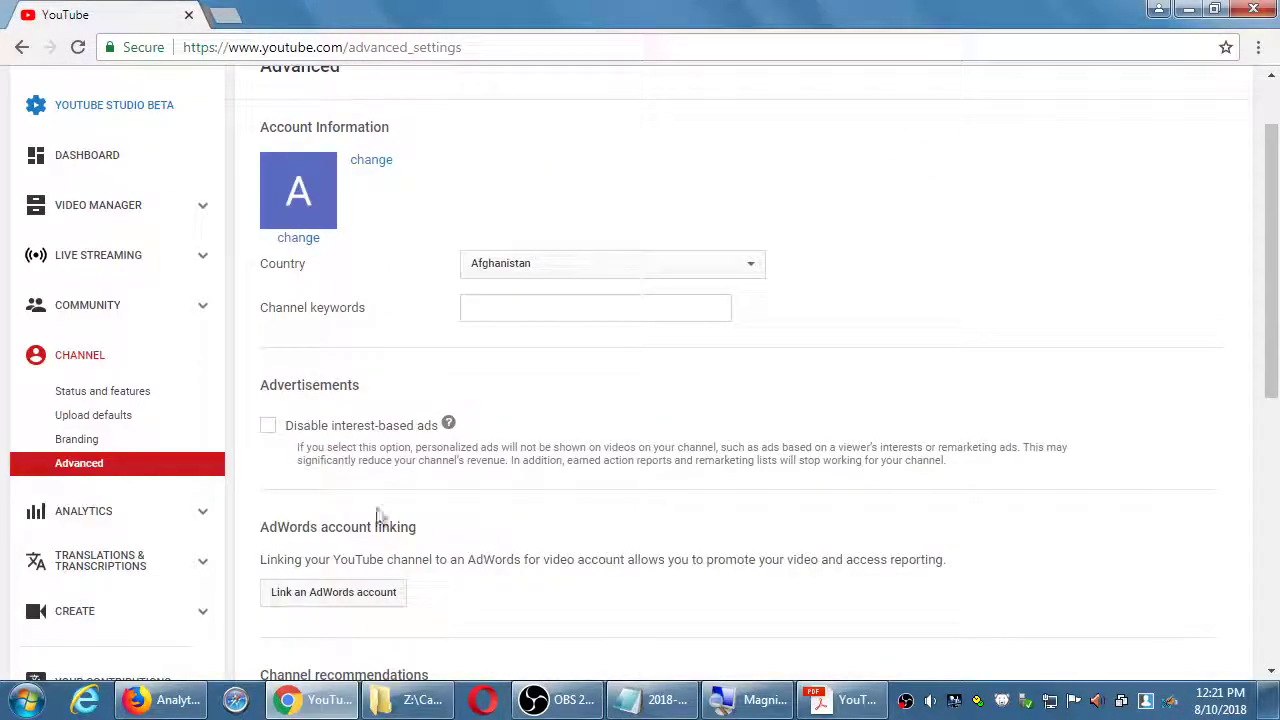
left_click(117, 418)
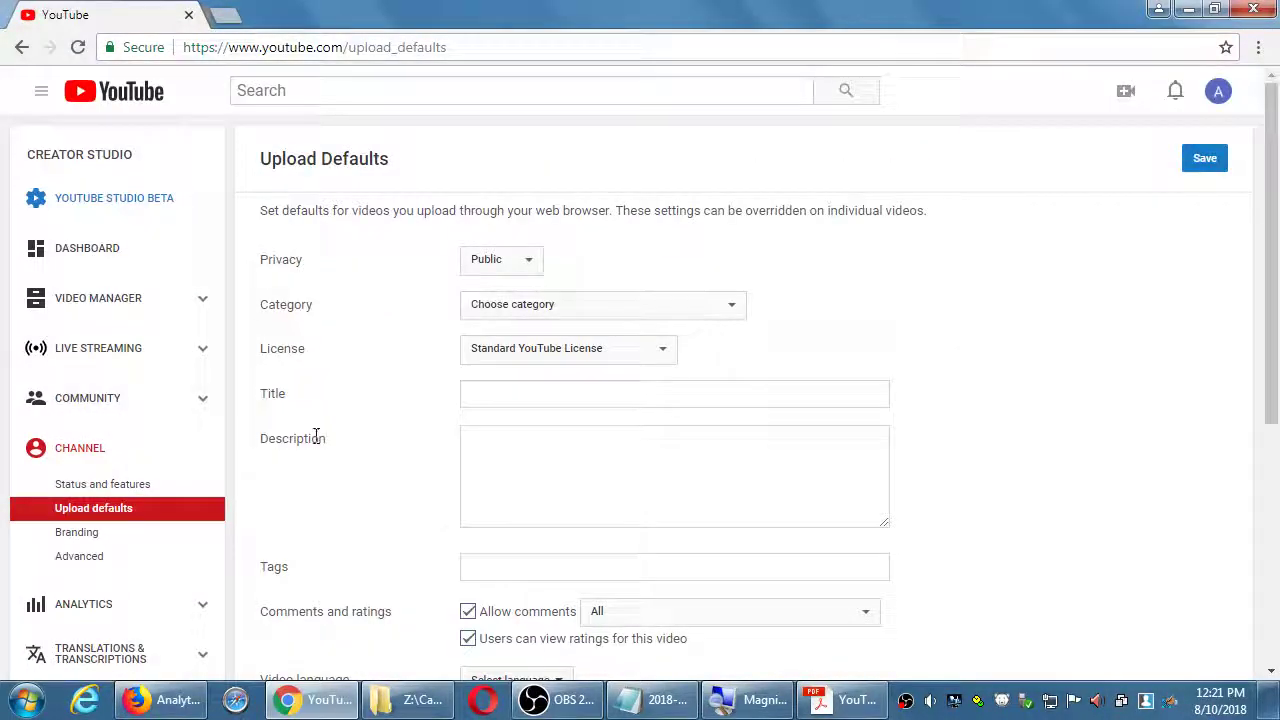
scroll(318, 443, "down", 1)
scroll(322, 446, "down", 3)
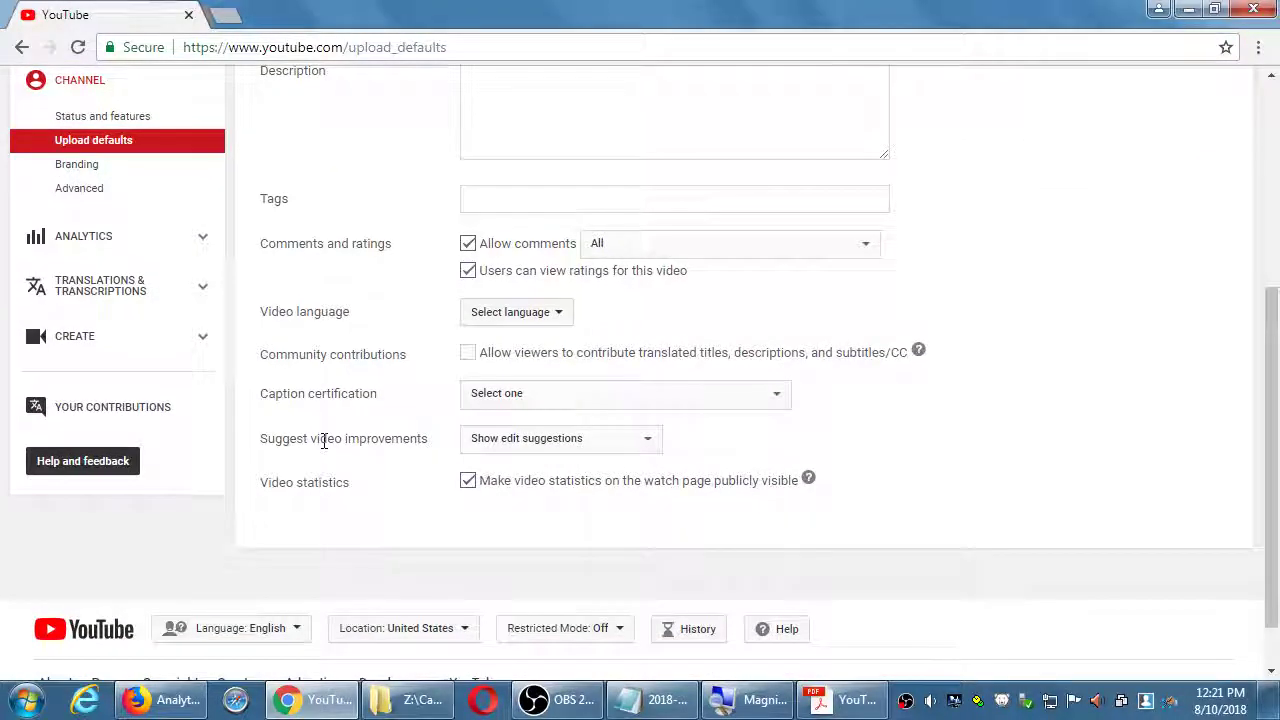
scroll(323, 440, "up", 1)
scroll(323, 440, "up", 3)
left_click(91, 401)
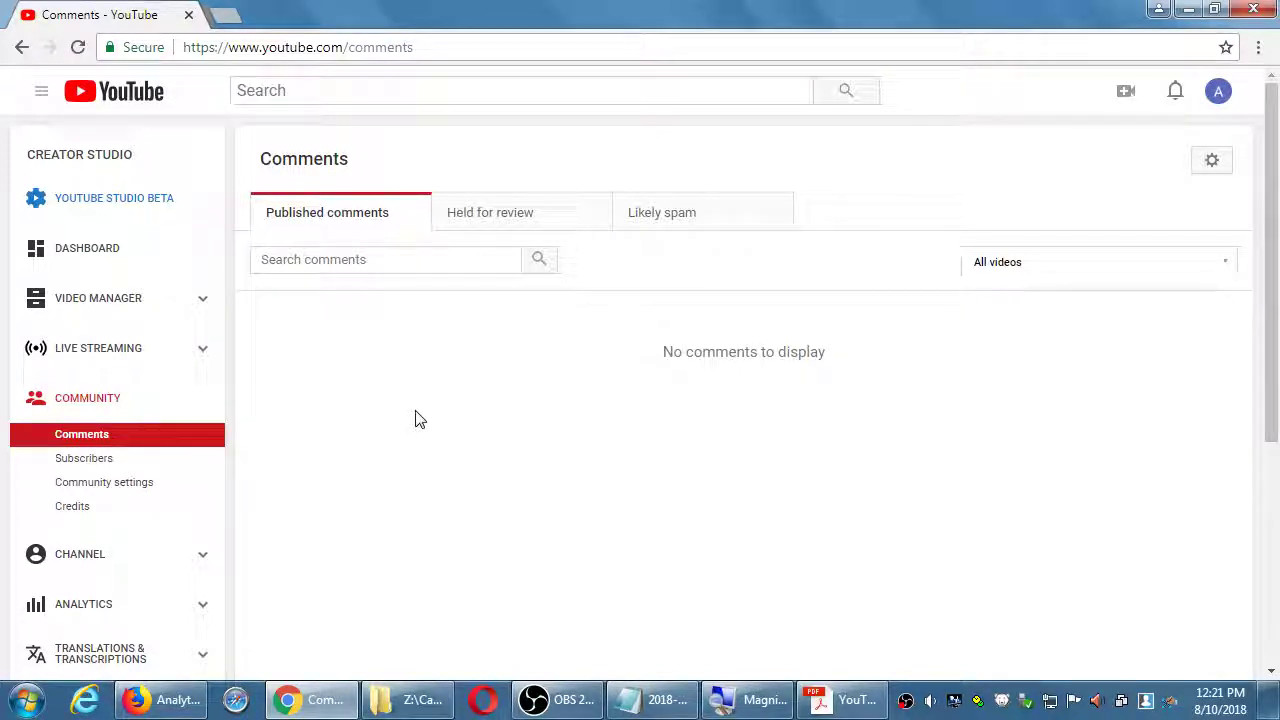
- Open the channel's Upload defaults page and switch to the Notepad notes
left_click(111, 569)
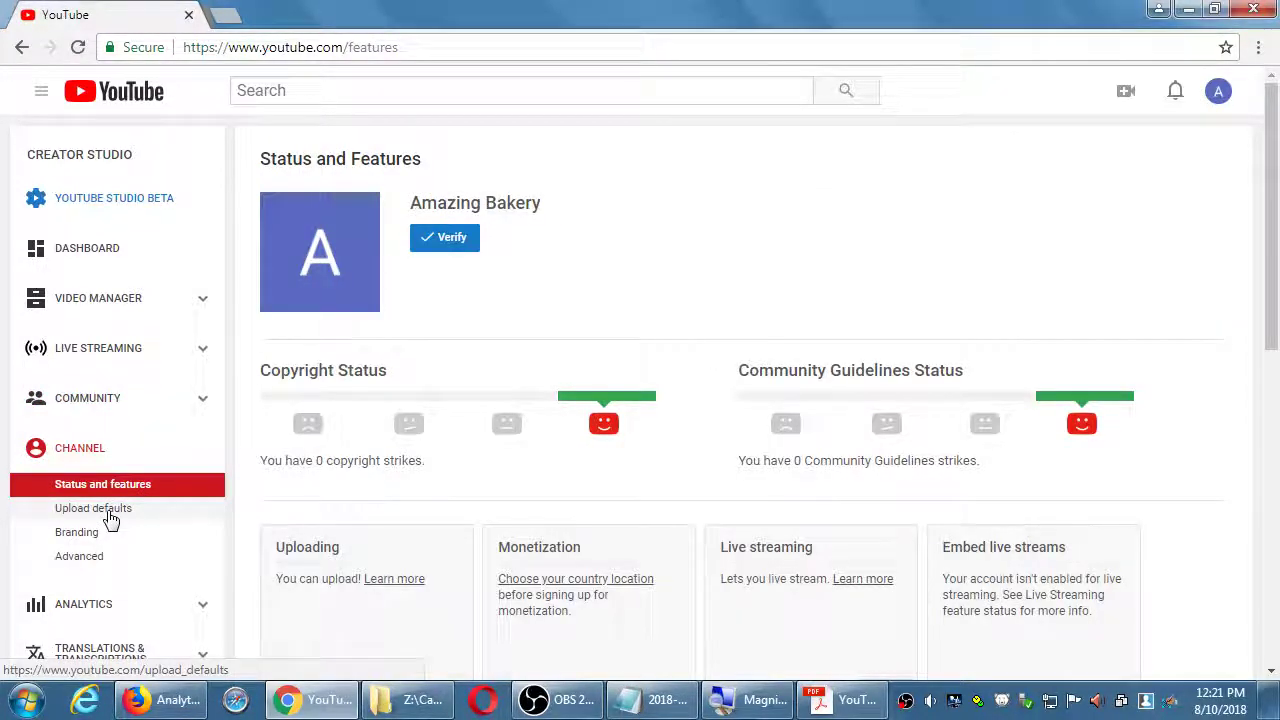
left_click(111, 519)
left_click(648, 700)
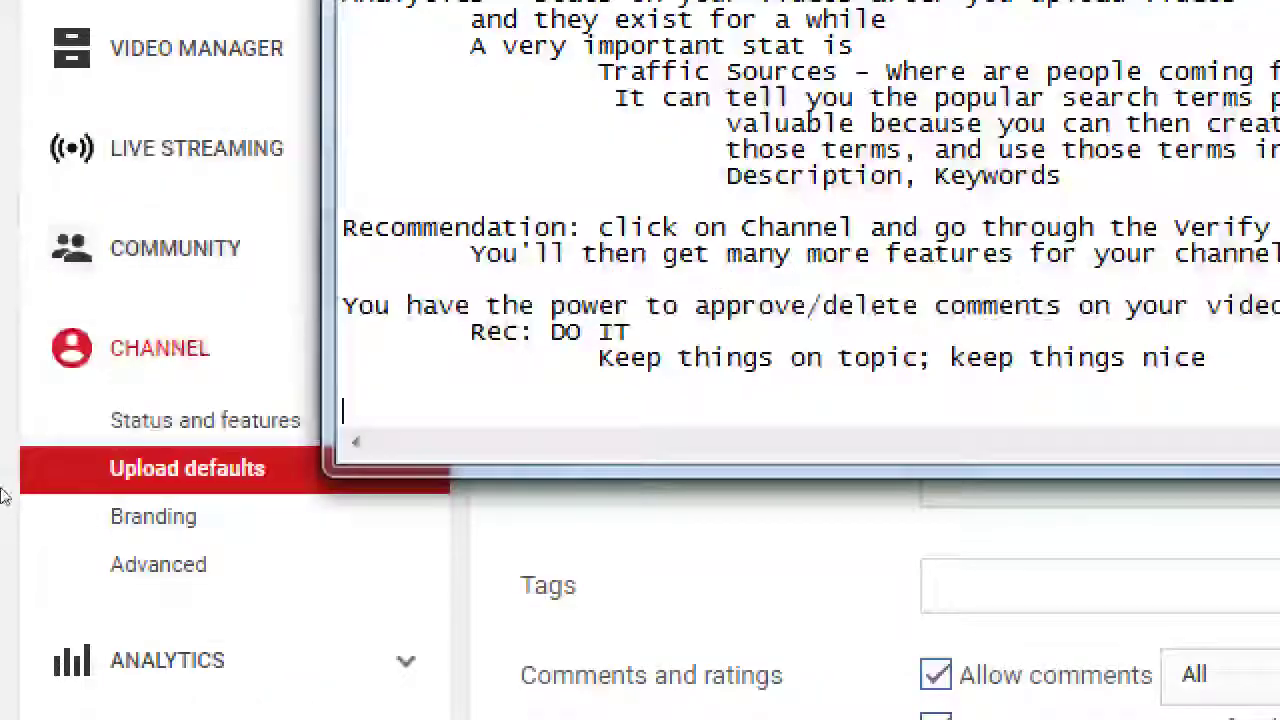
- Directly below the "keep things nice" line, add an indented note beginning "A good way to preemptively deal with negative comments"
key("BackSpace")
key("Tab")
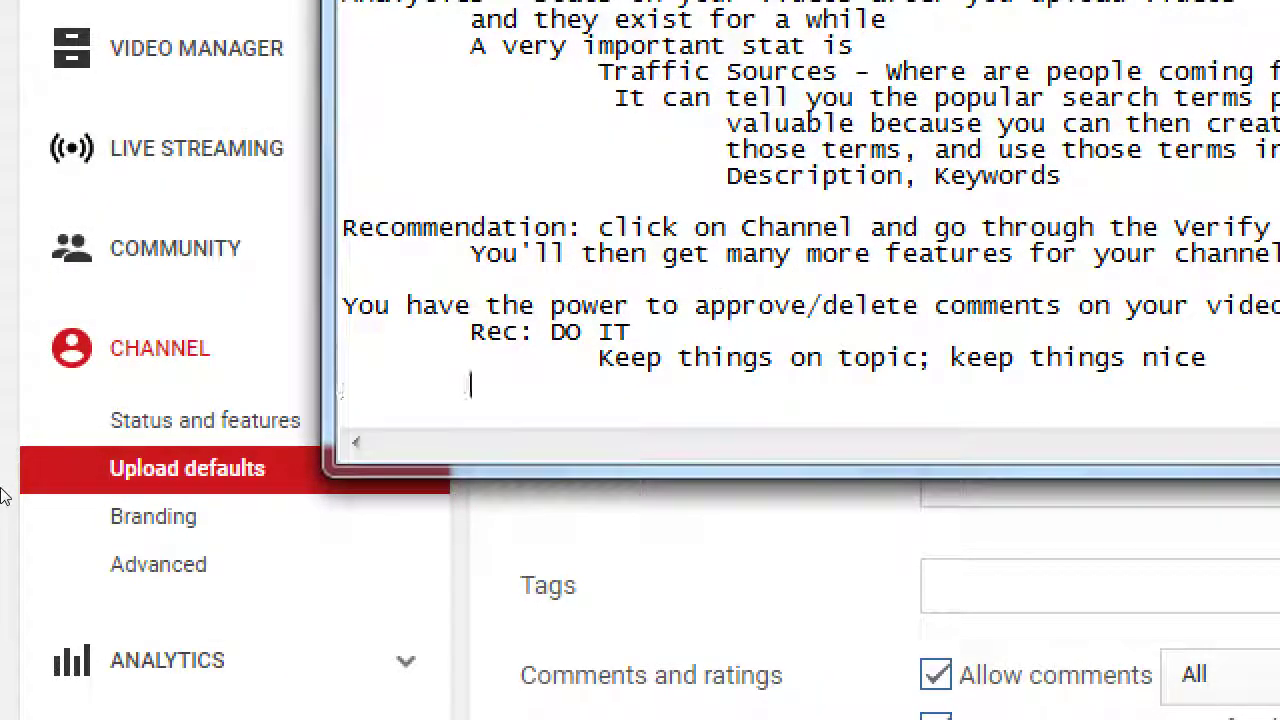
type("A good w")
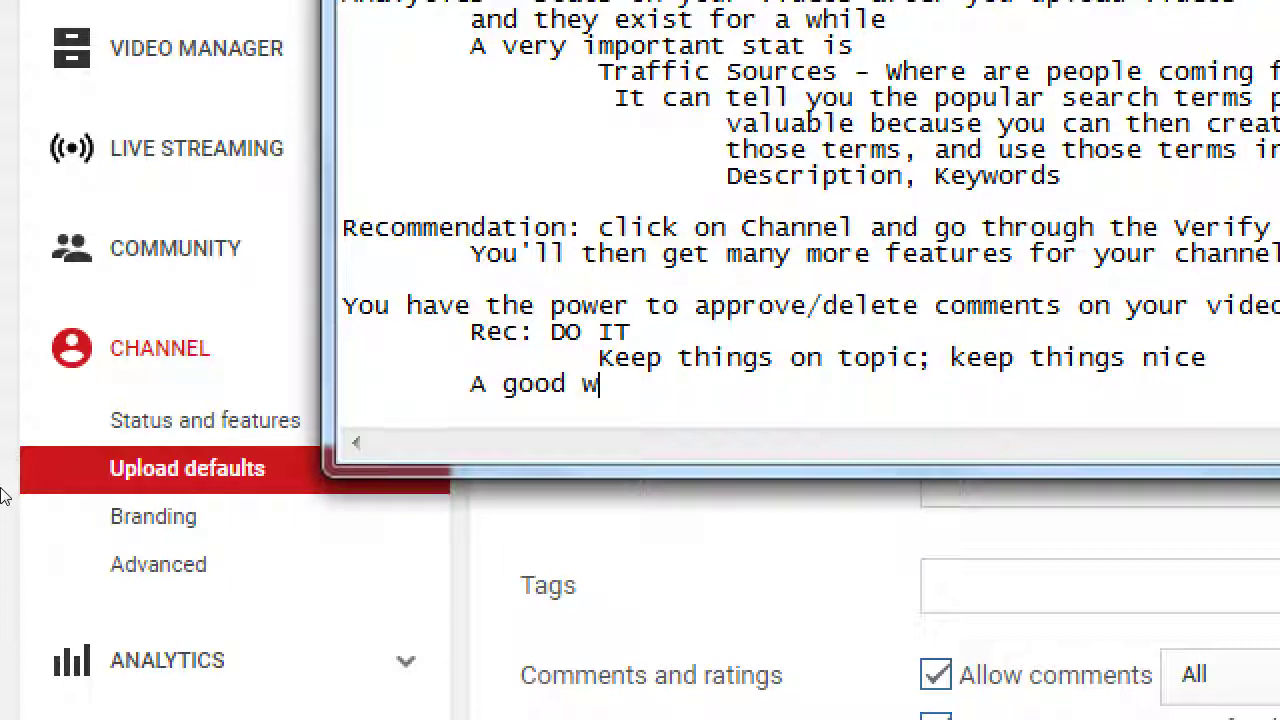
type("ay to pre")
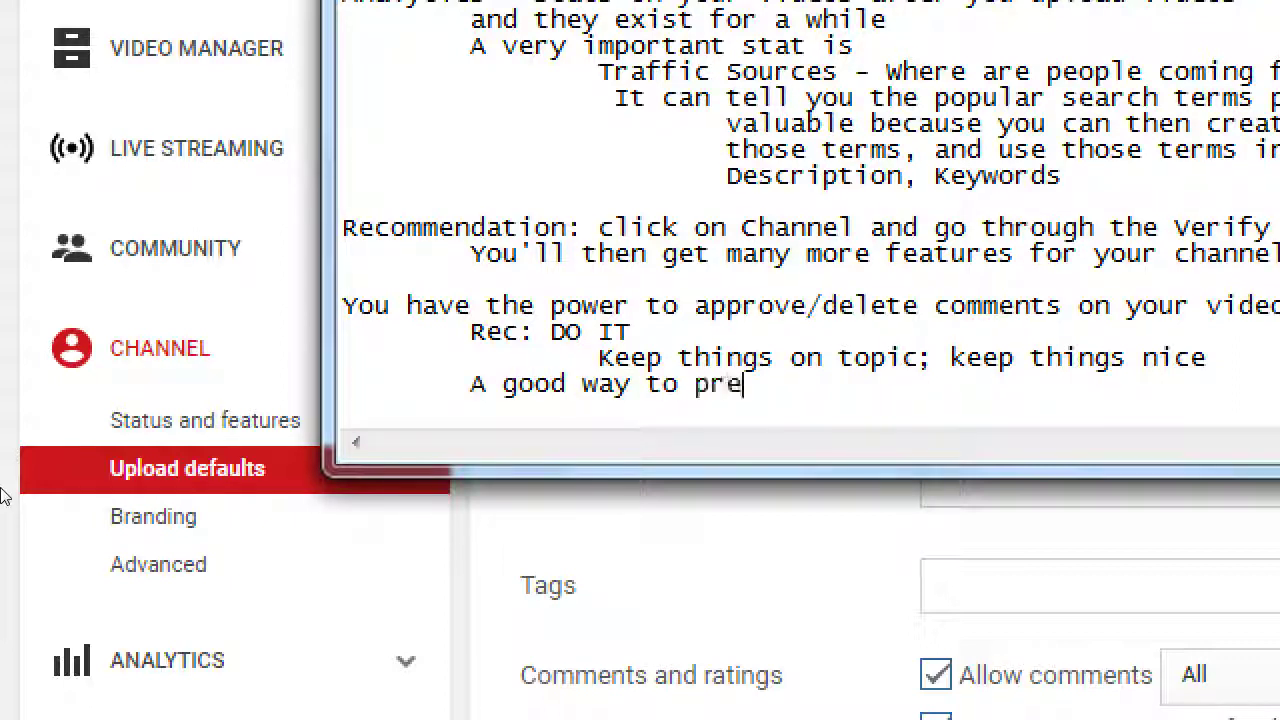
type("empti")
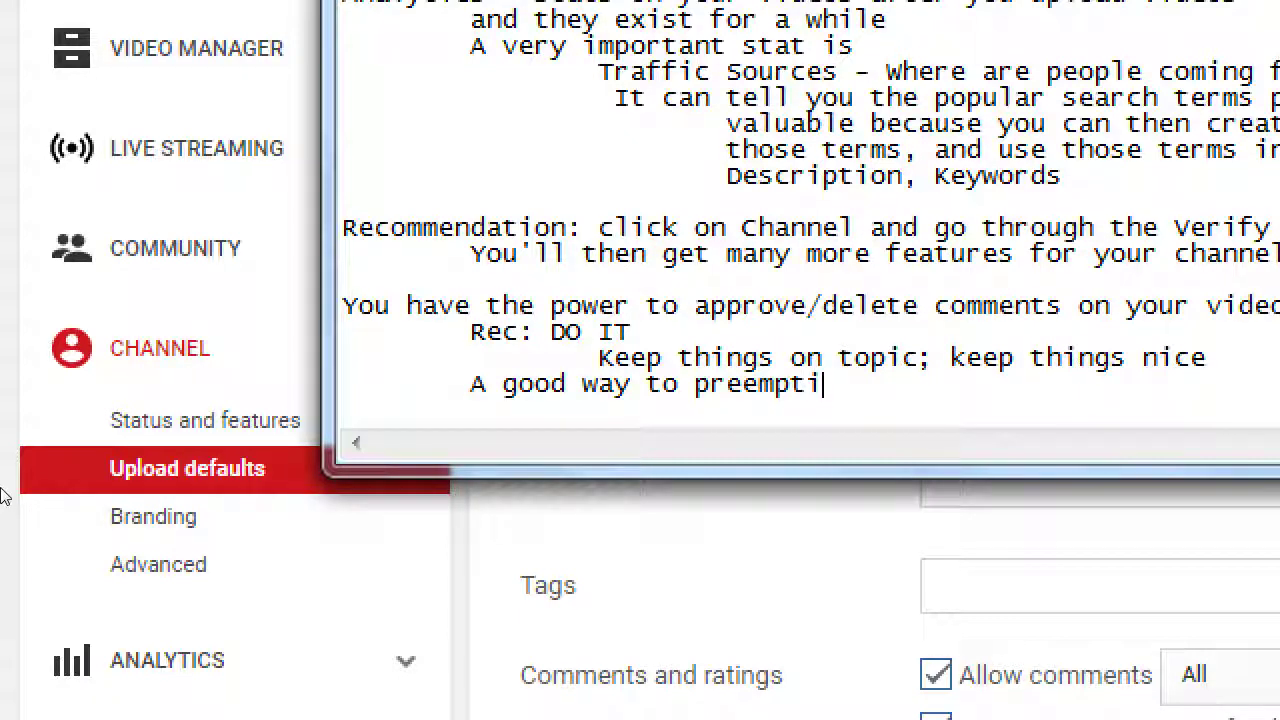
type("vely deal with neg")
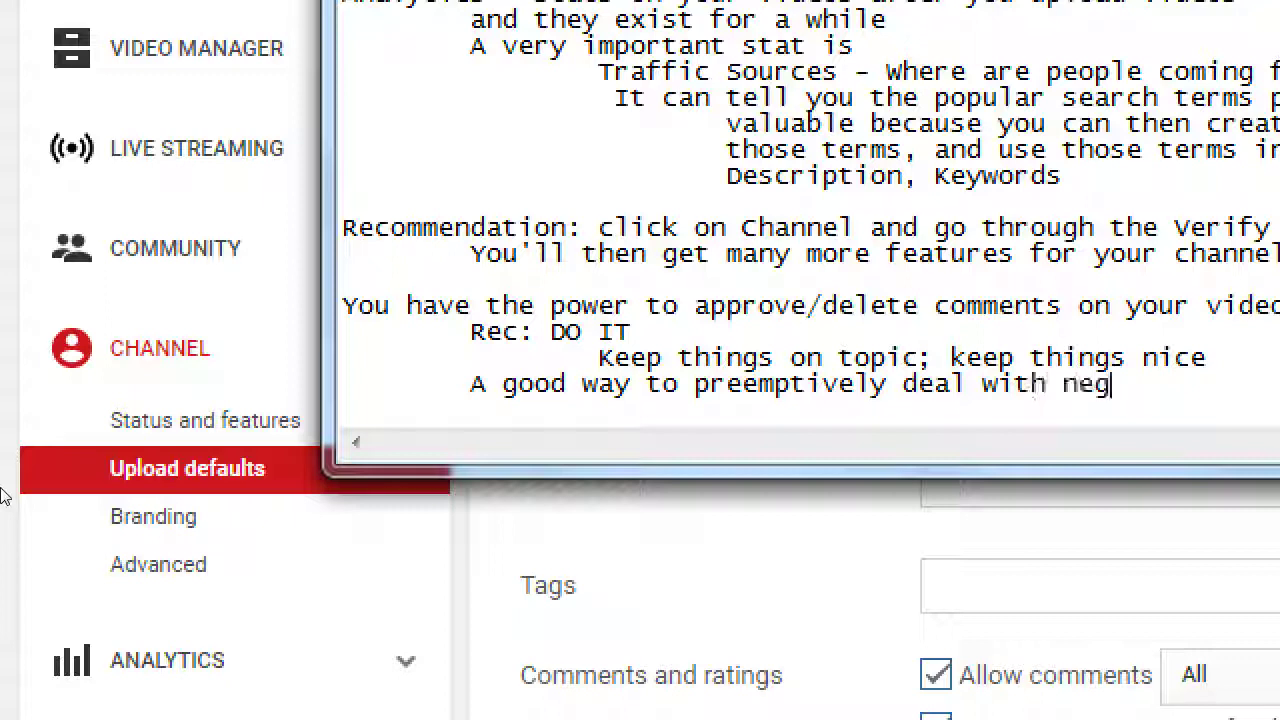
type("ative comme")
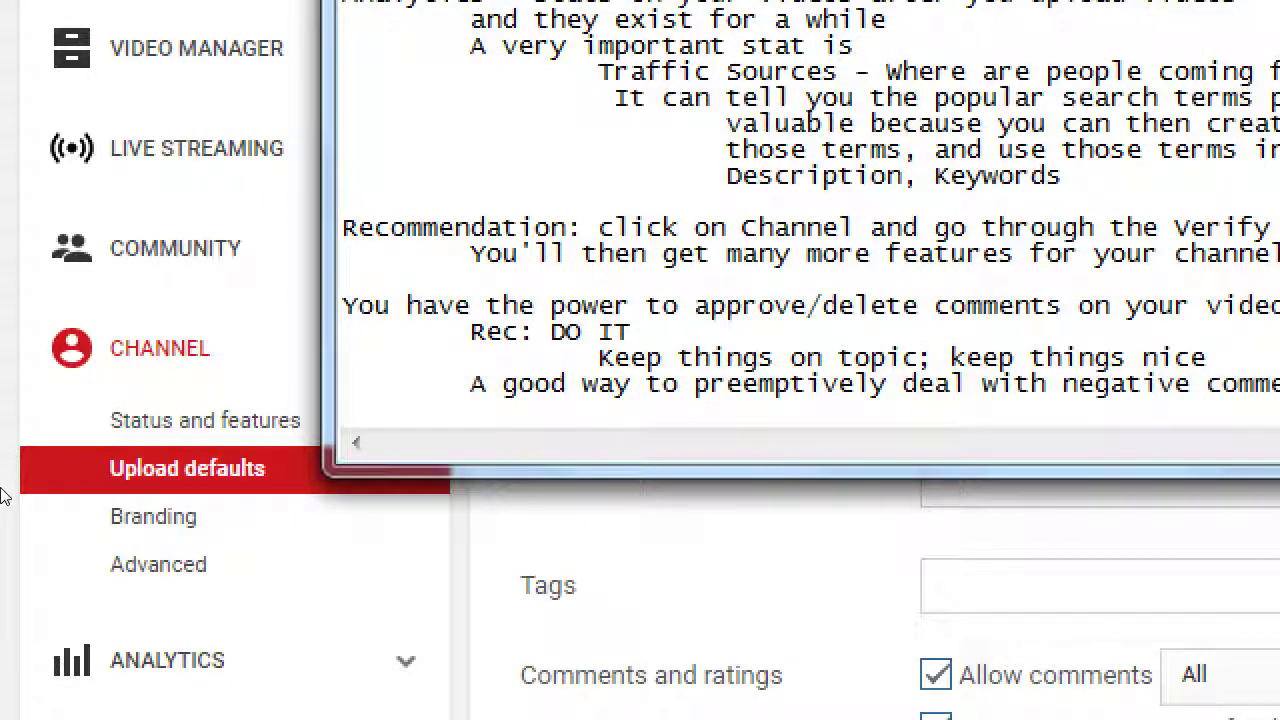
- Add another indented line below the negative-comments note reading "Channel > Upload defaults"
type("Channcel")
key("BackSpace")
key("BackSpace")
key("BackSpace")
type("e")
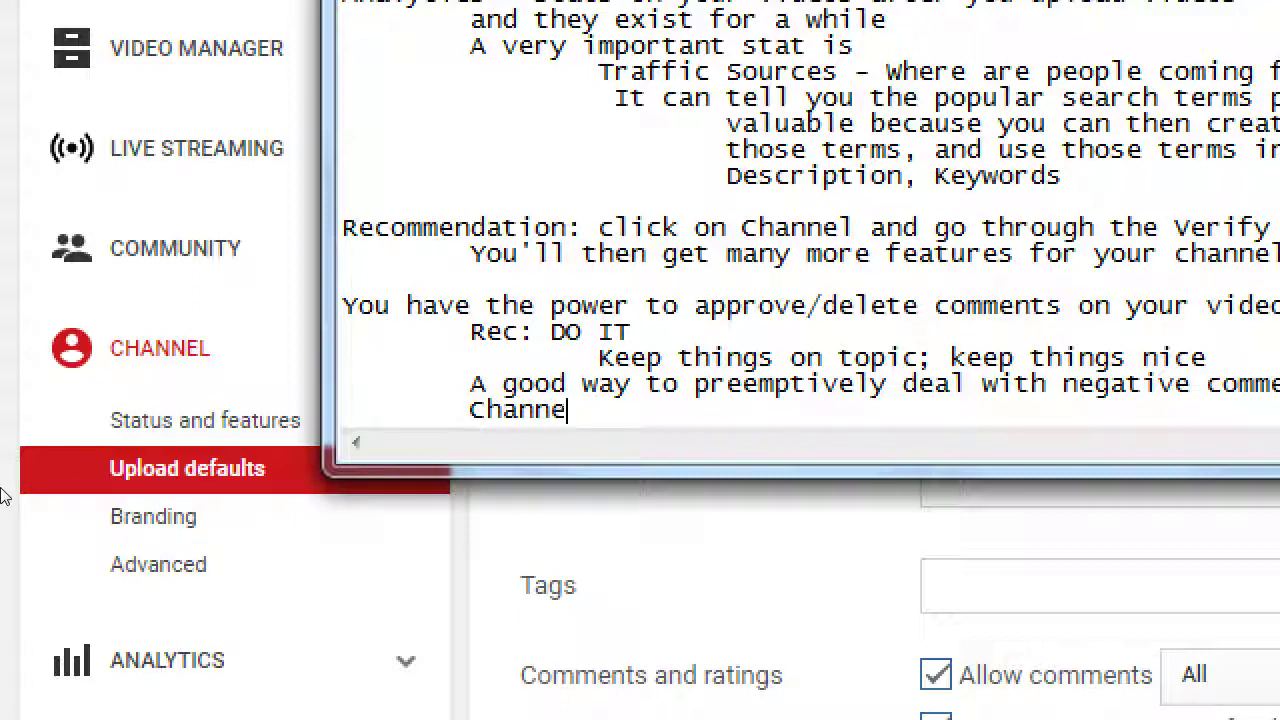
type("l > Upload de")
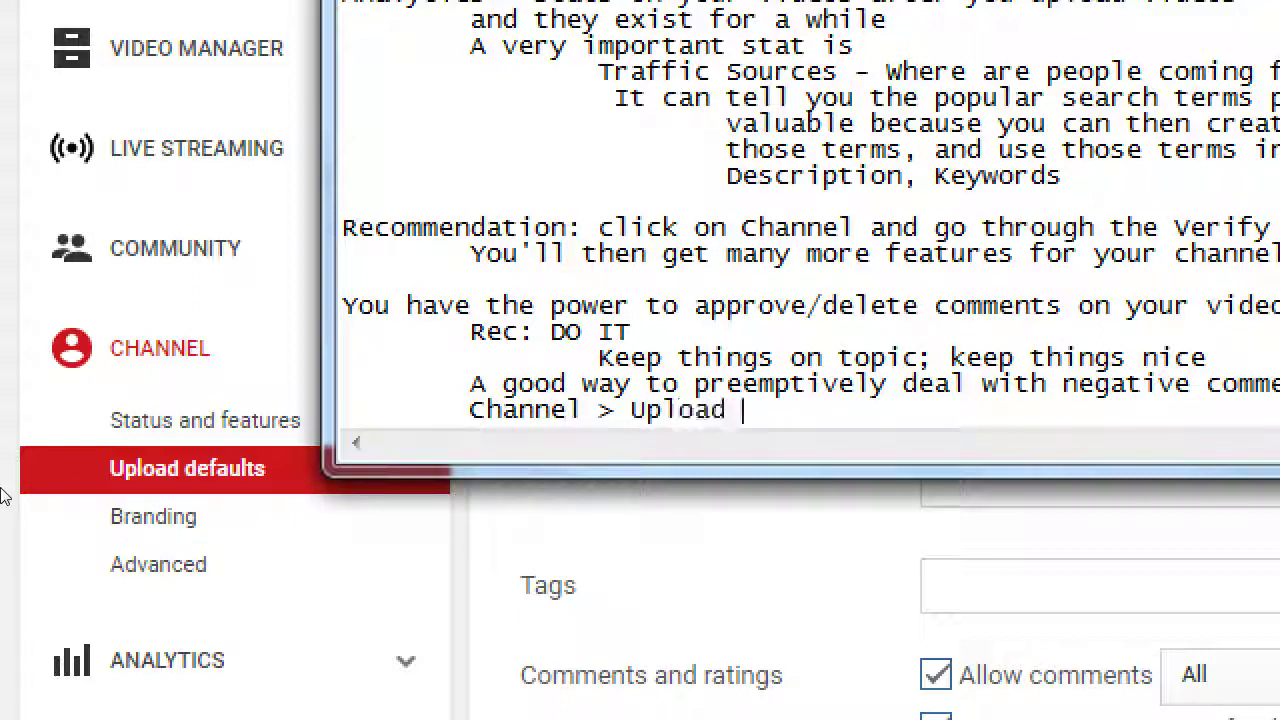
type("faults")
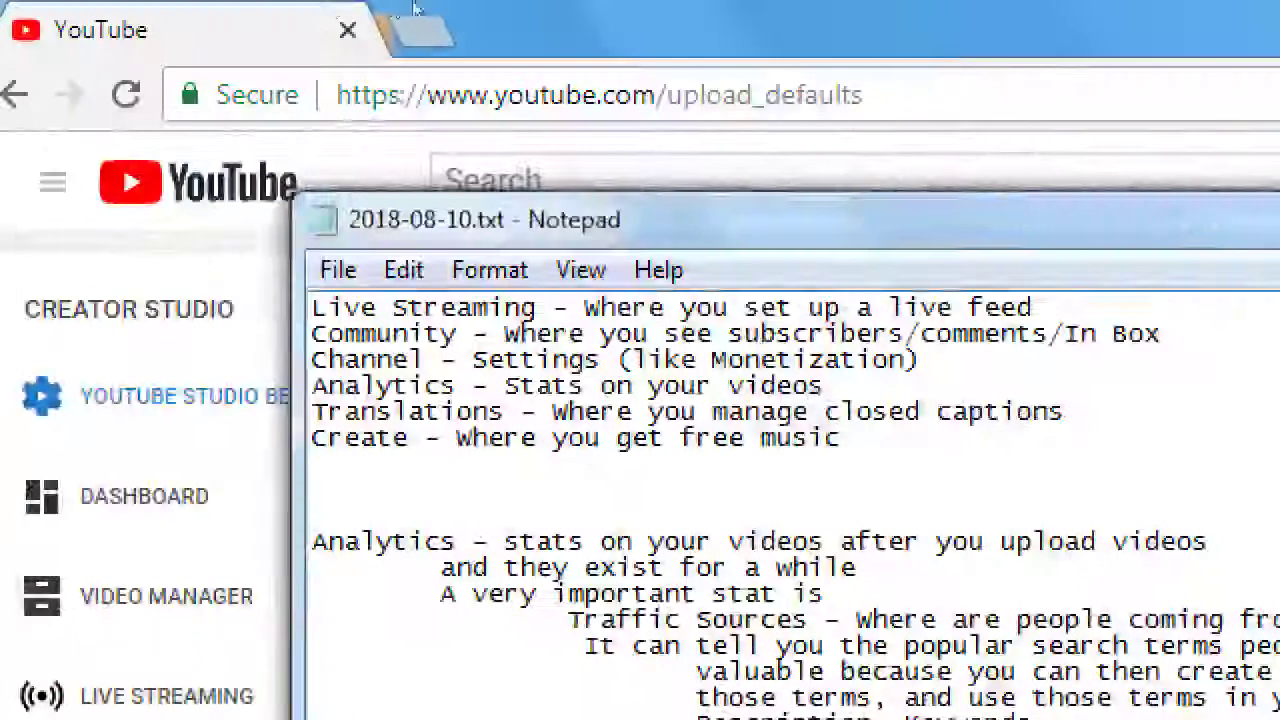
- Back in Chrome's Upload Defaults, switch Allow comments off and on again, and set which comments are allowed to Approved
left_click(415, 8)
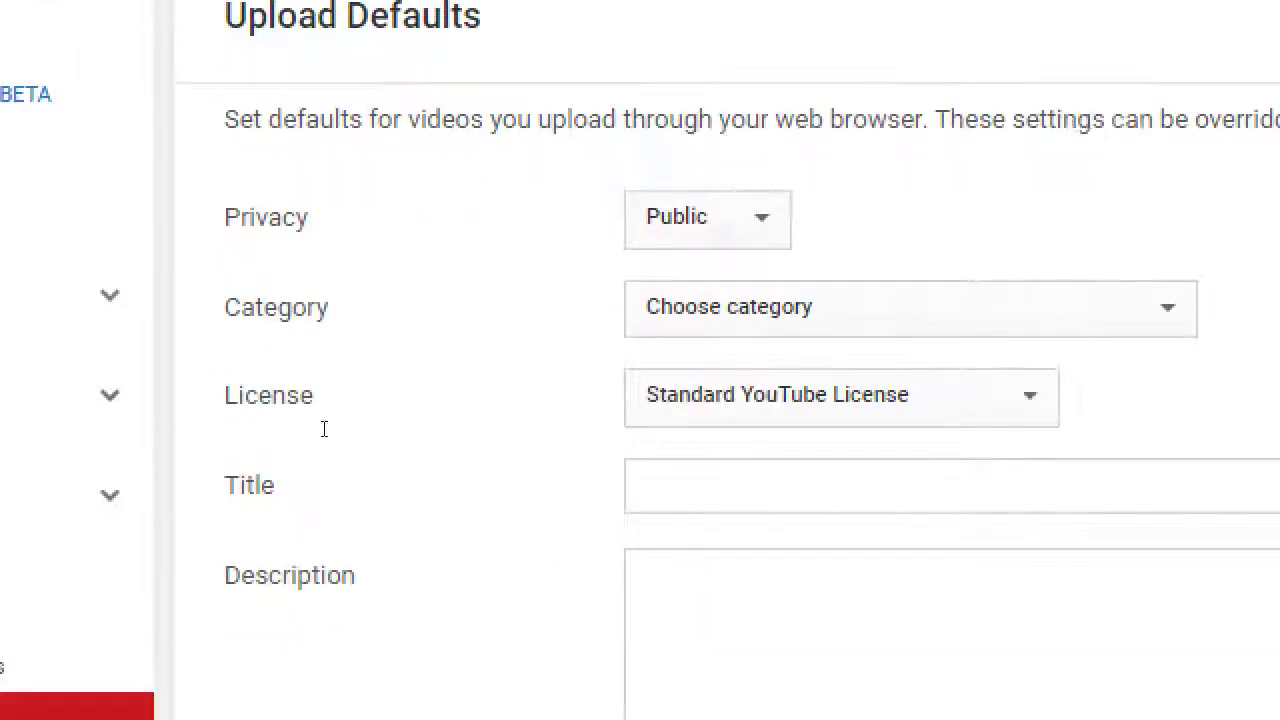
scroll(483, 437, "down", 4)
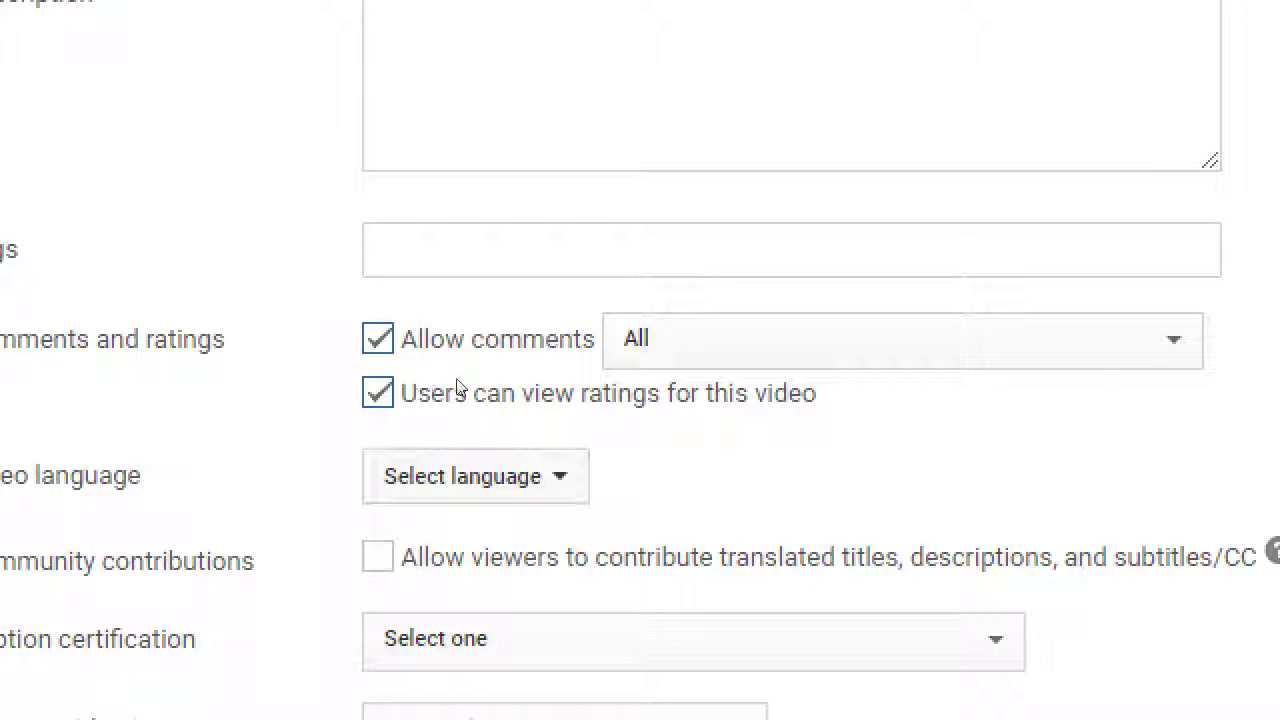
left_click(469, 378)
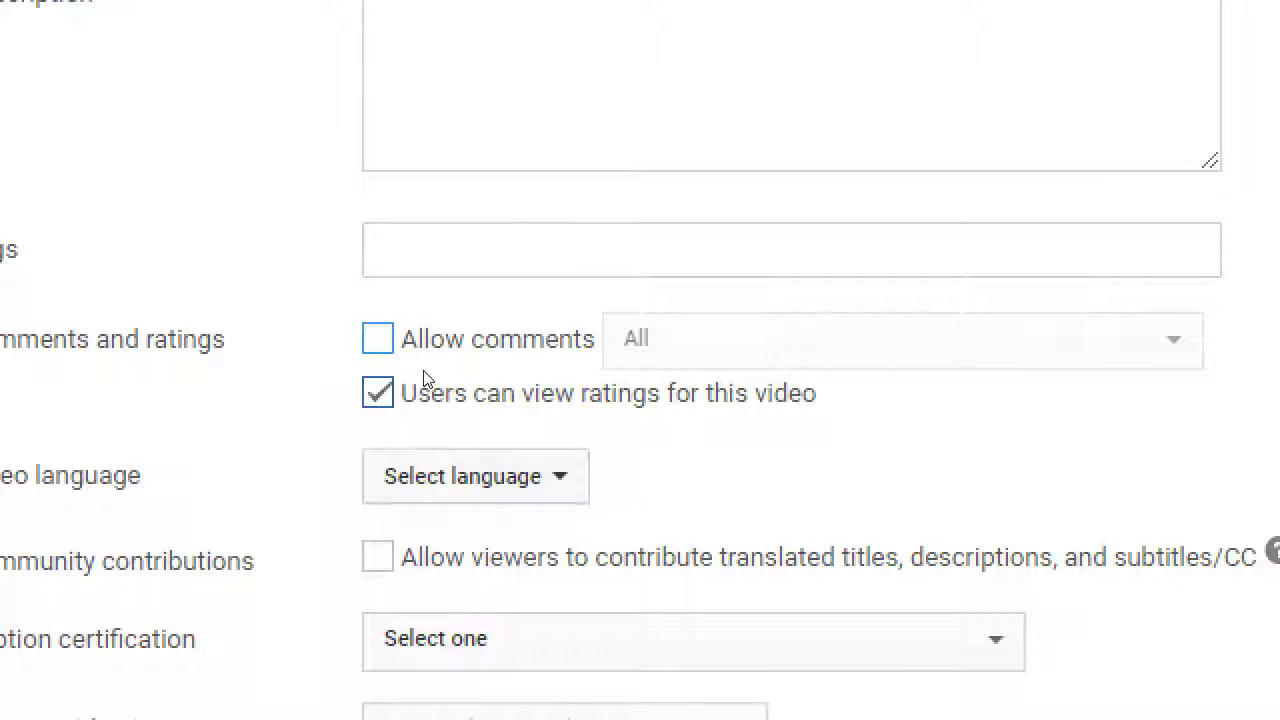
left_click(475, 375)
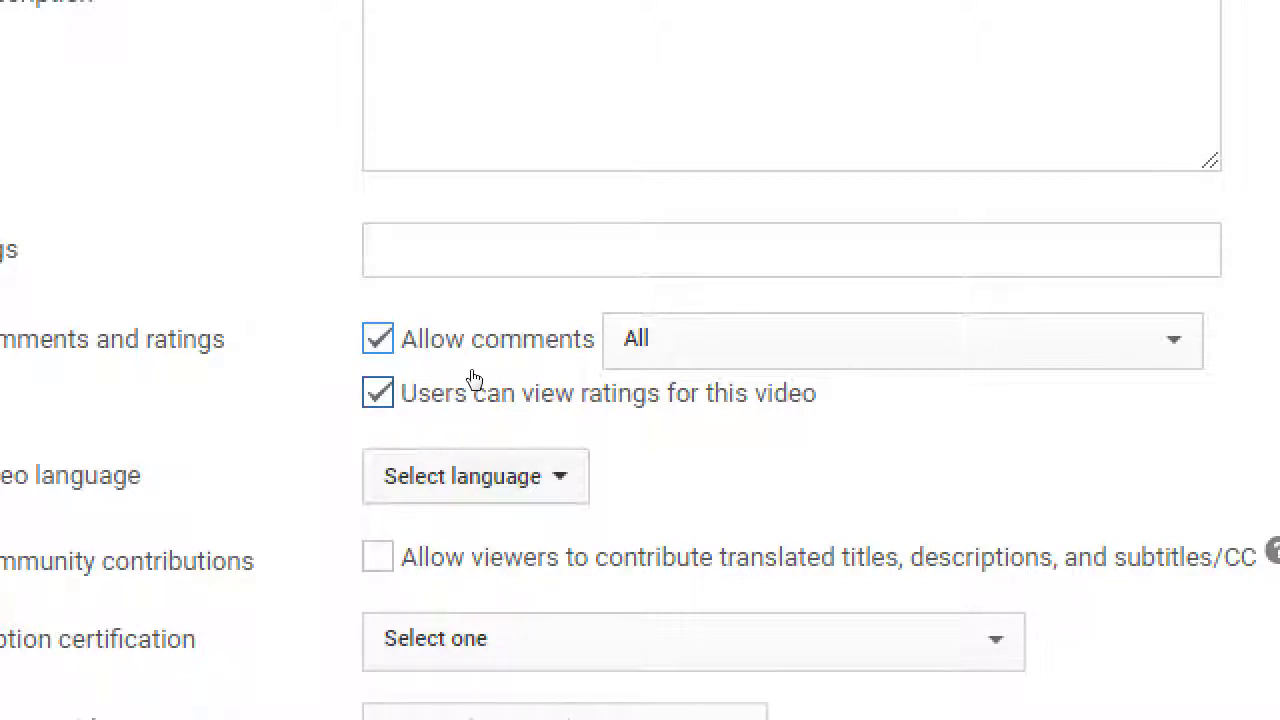
left_click(626, 366)
key("Down")
key("Down")
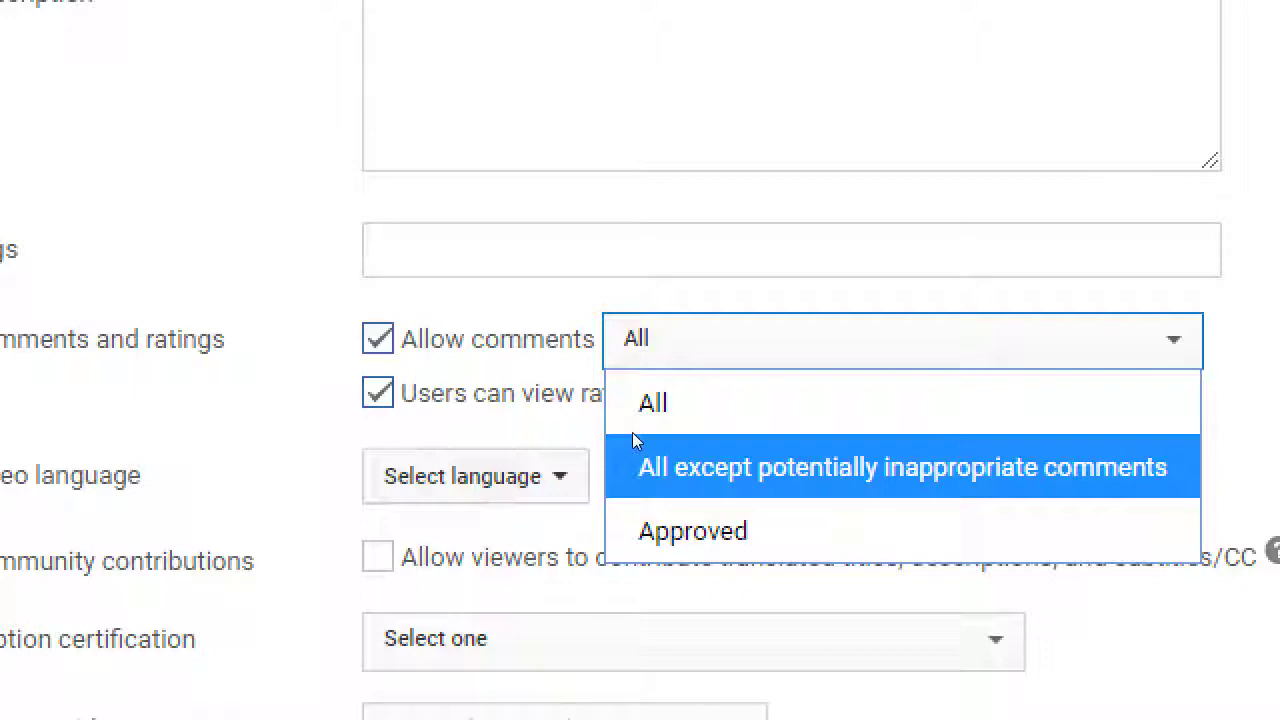
key("Down")
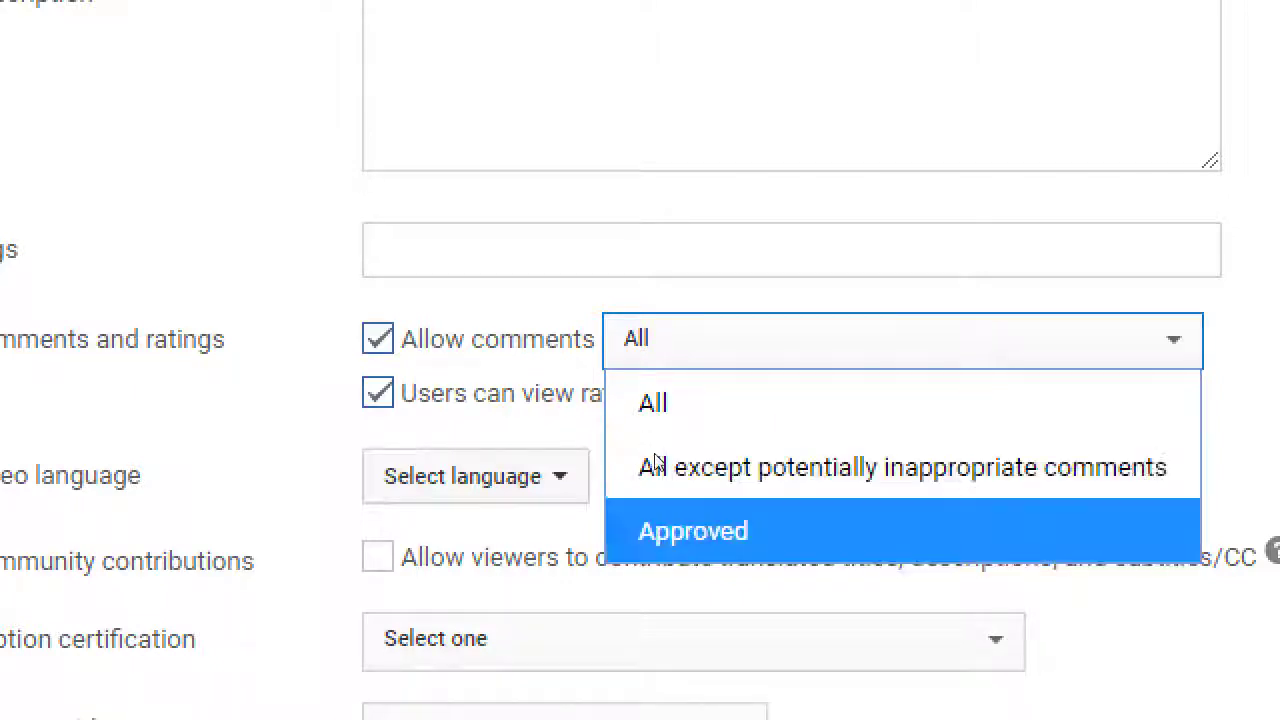
key("Return")
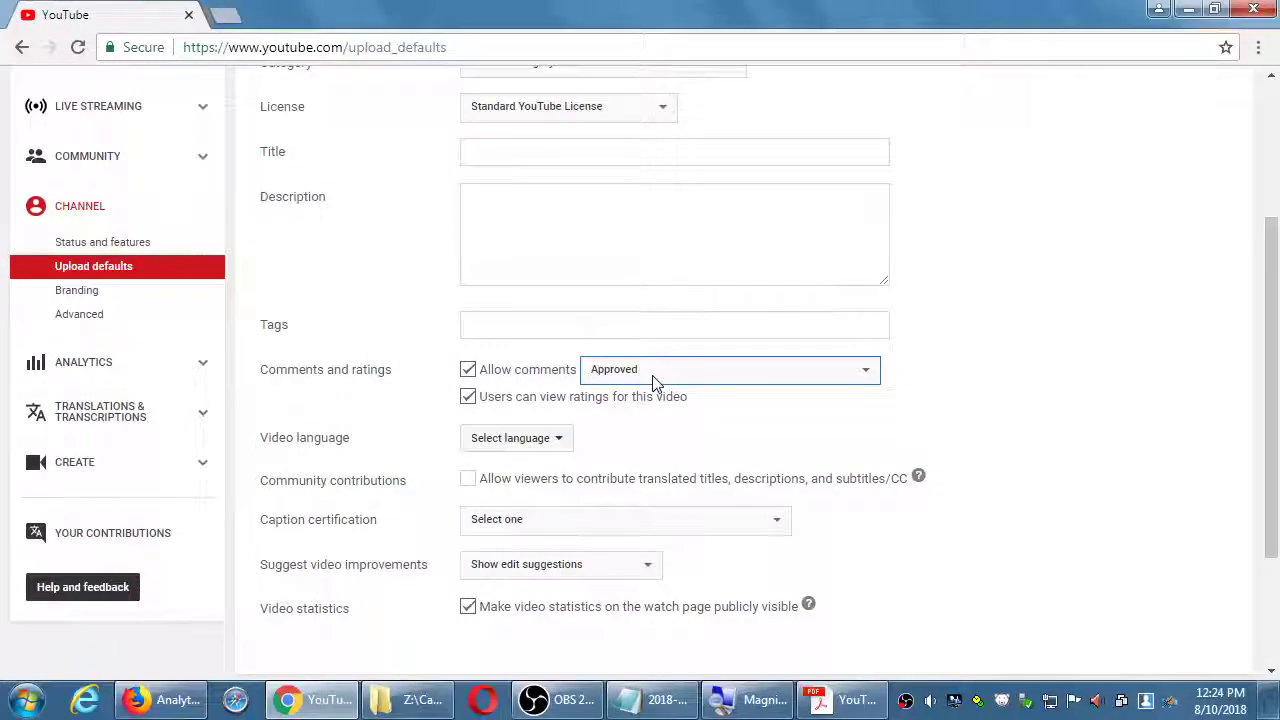
- Switch to the Analytics page in Firefox and open that channel's Community comments
left_click(178, 702)
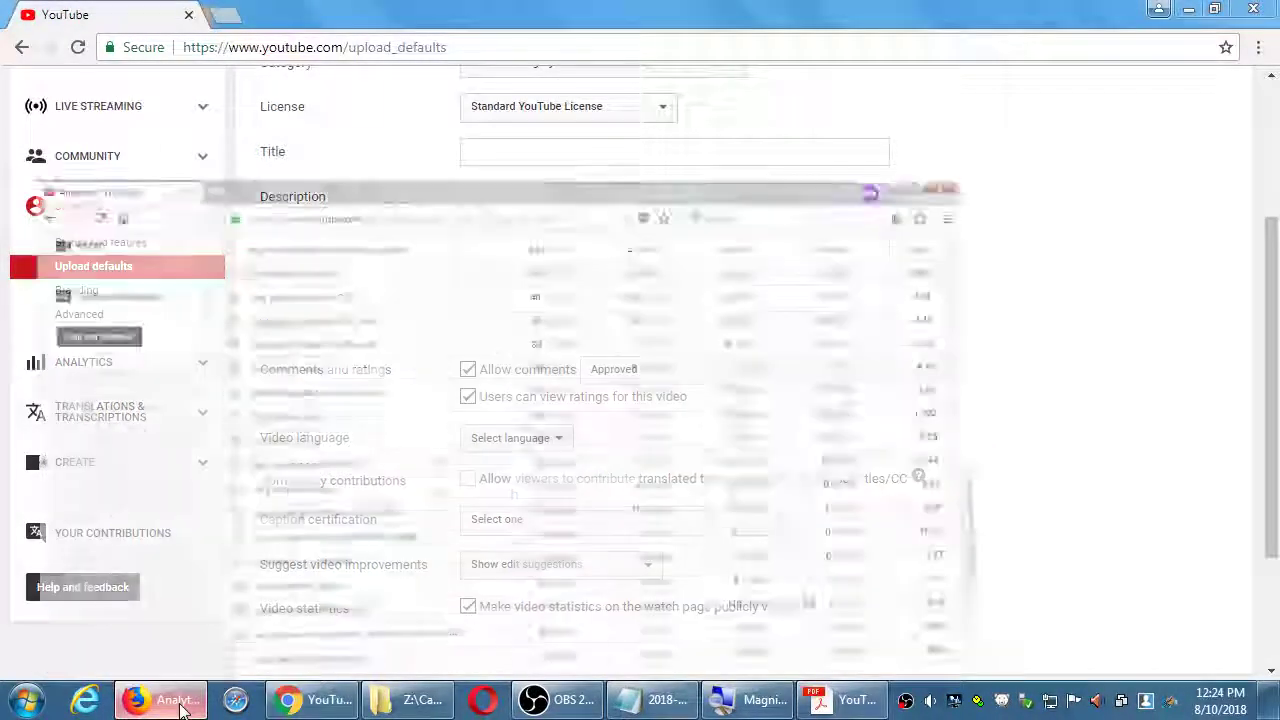
scroll(1048, 216, "up", 15)
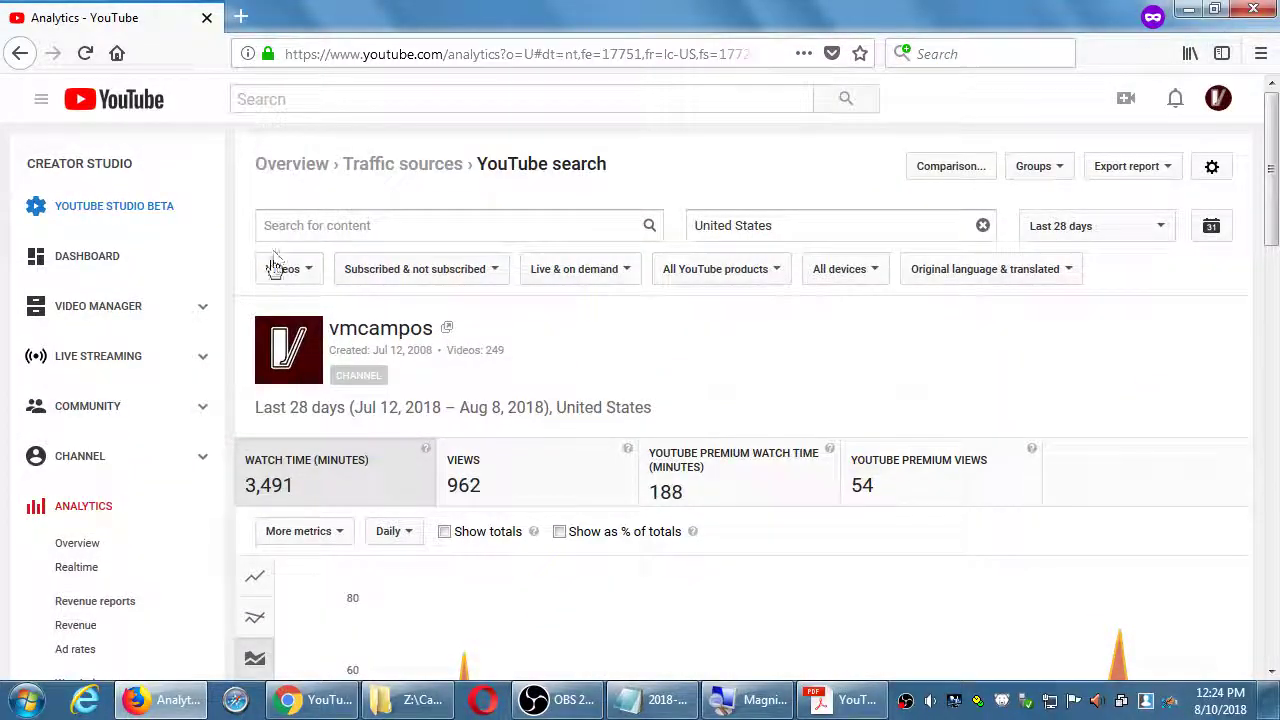
left_click(157, 418)
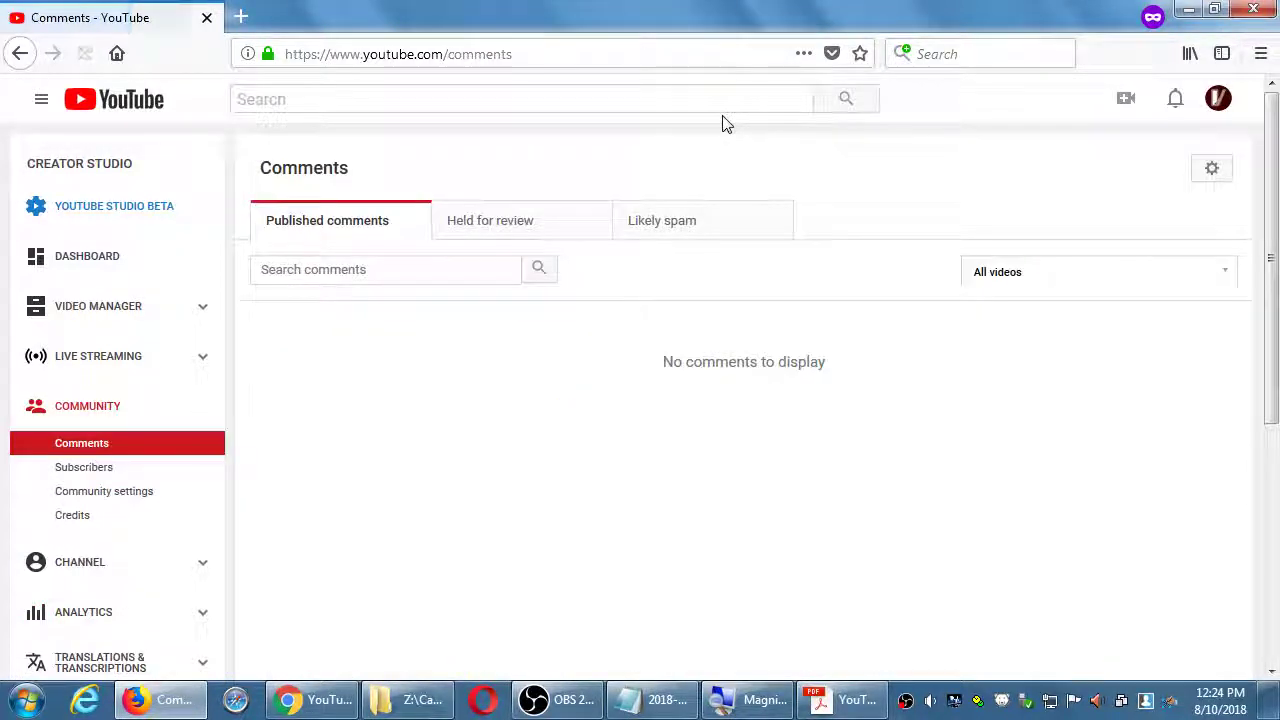
- Switch the YouTube account to the PmD Interactive channel and open its Community comments
left_click(1215, 106)
scroll(1137, 303, "down", 2)
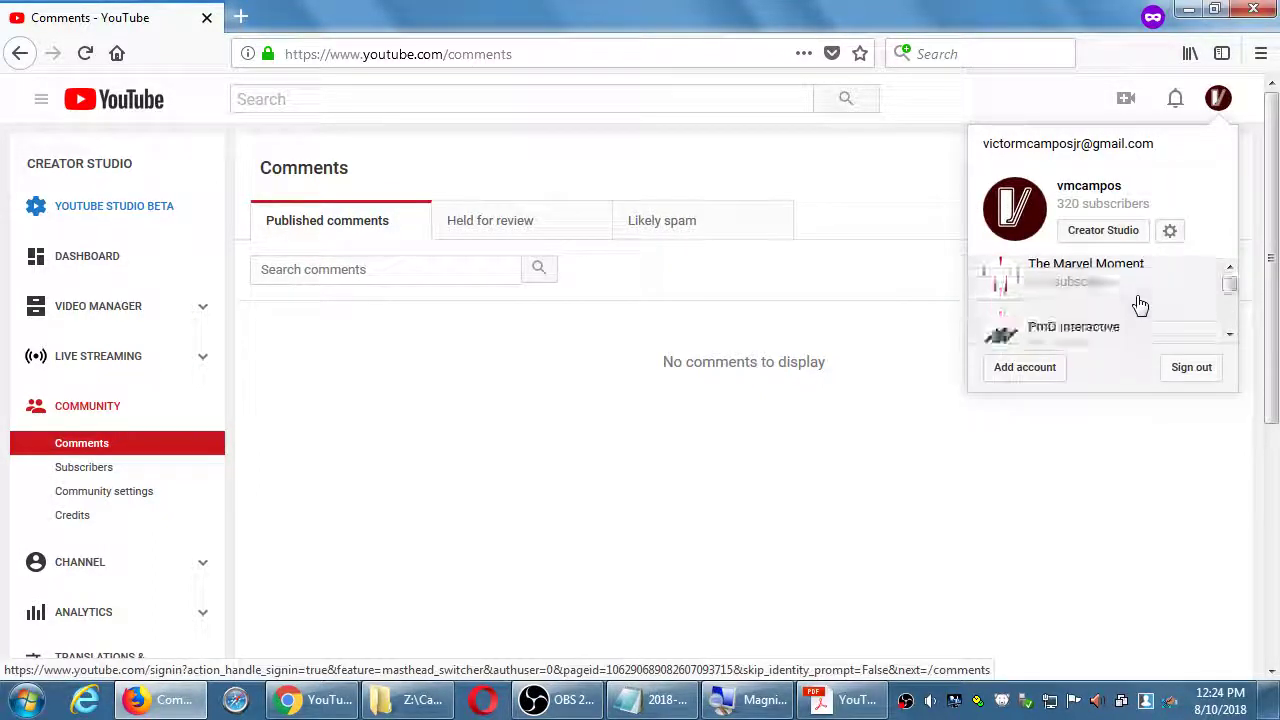
left_click(1135, 305)
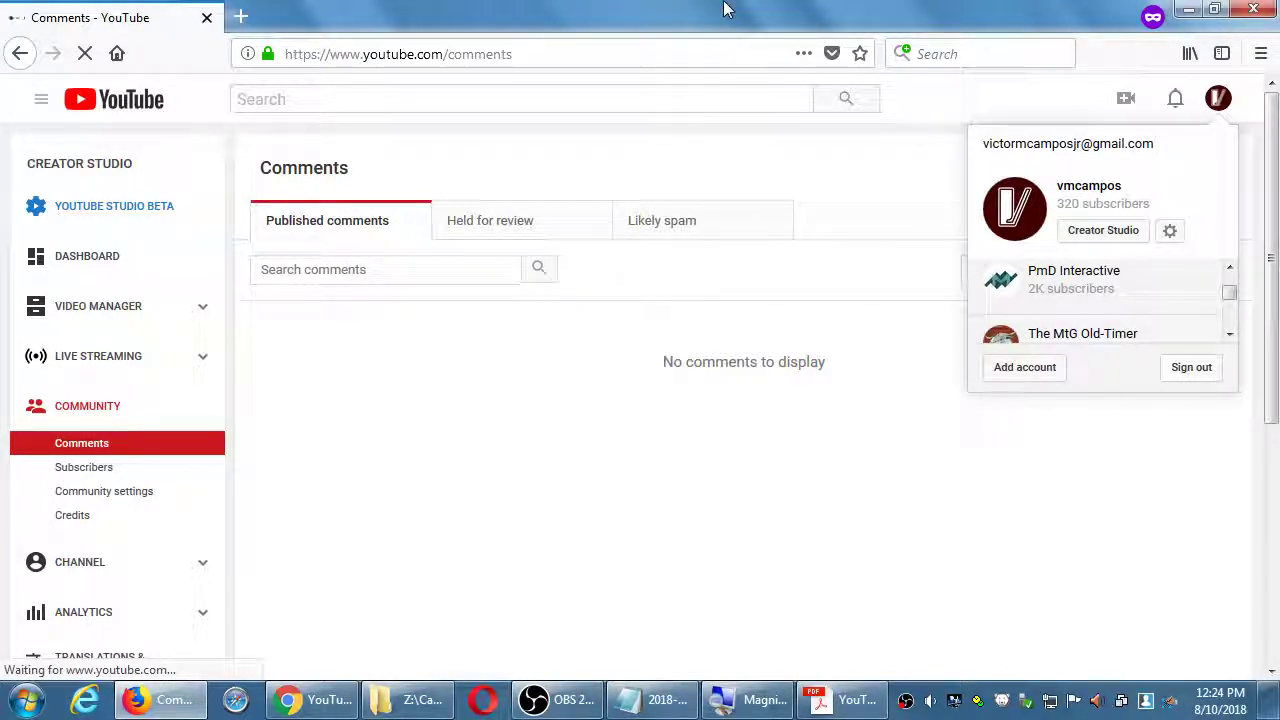
left_click(145, 277)
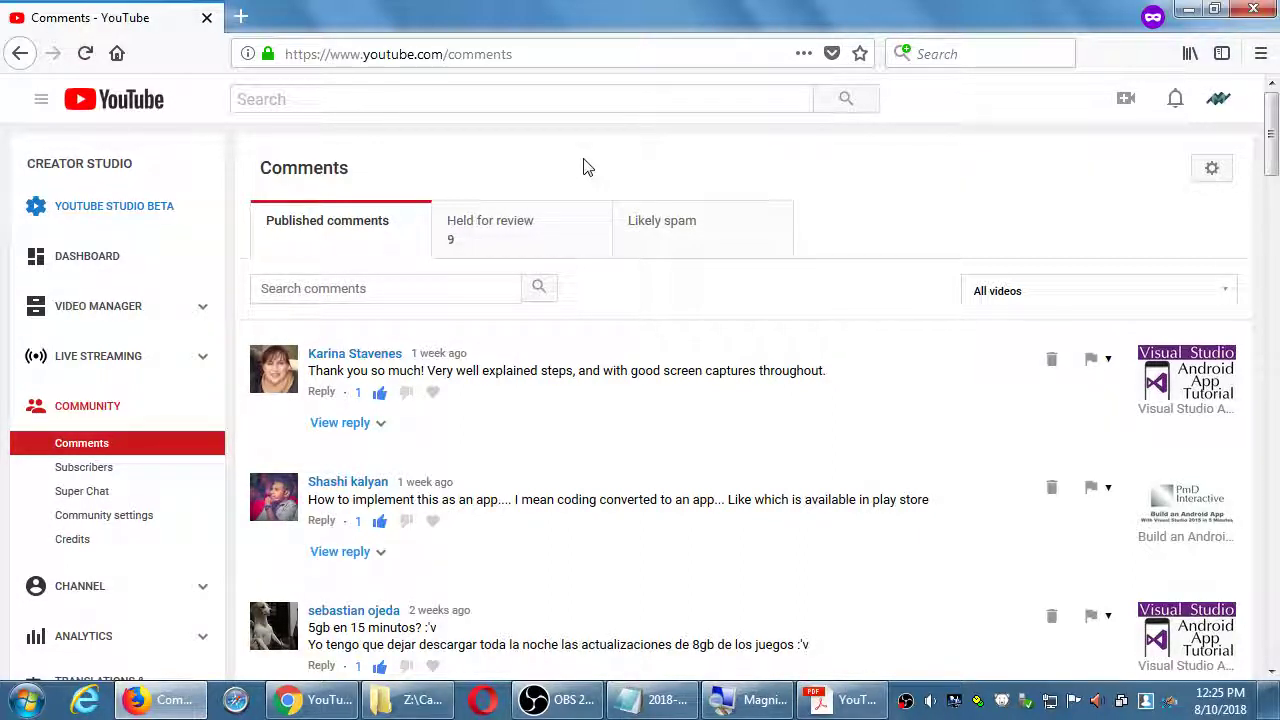
- Open the comments held for review and look through the whole list of pending comments
left_click(520, 229)
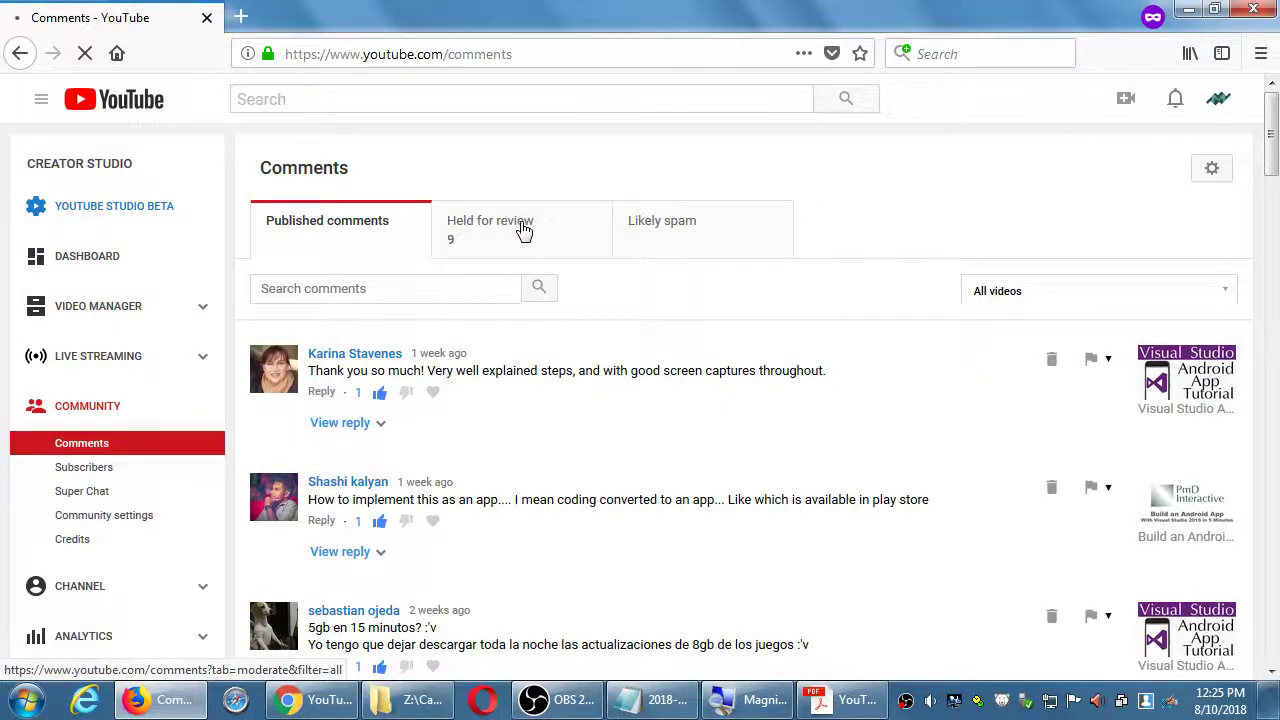
scroll(560, 235, "down", 3)
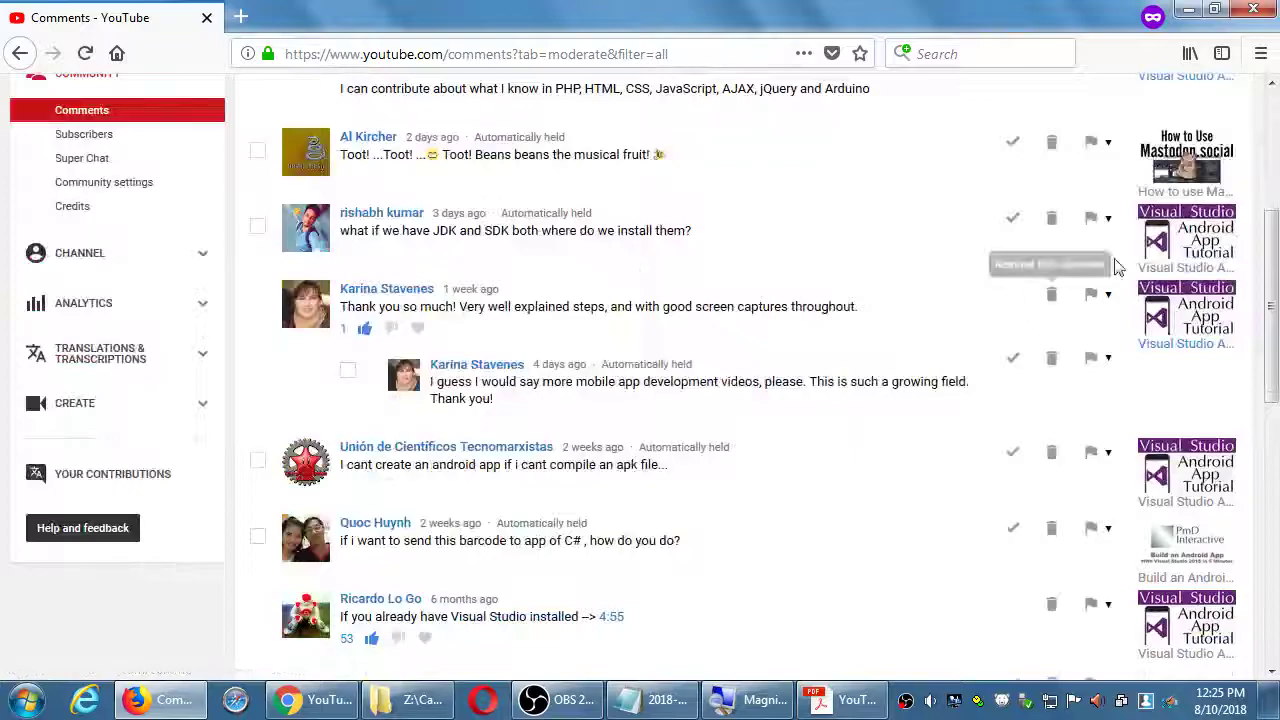
scroll(1118, 267, "down", 5)
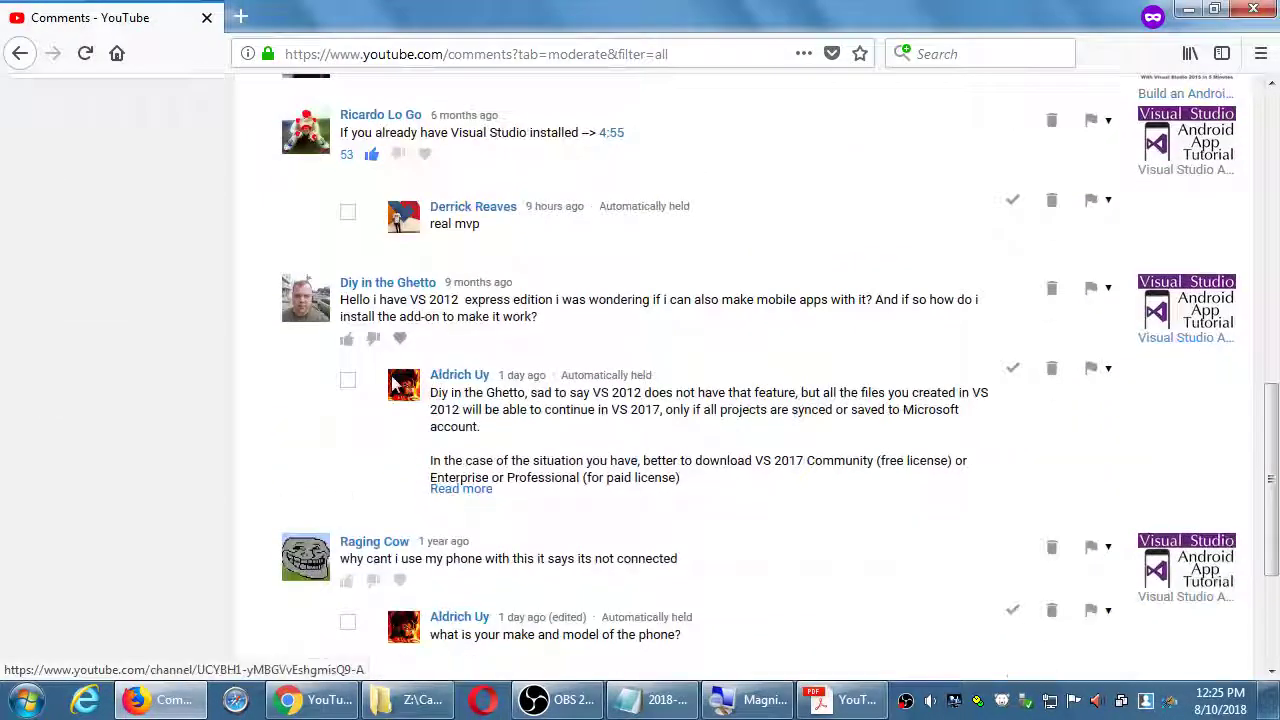
scroll(723, 371, "down", 3)
scroll(508, 343, "up", 3)
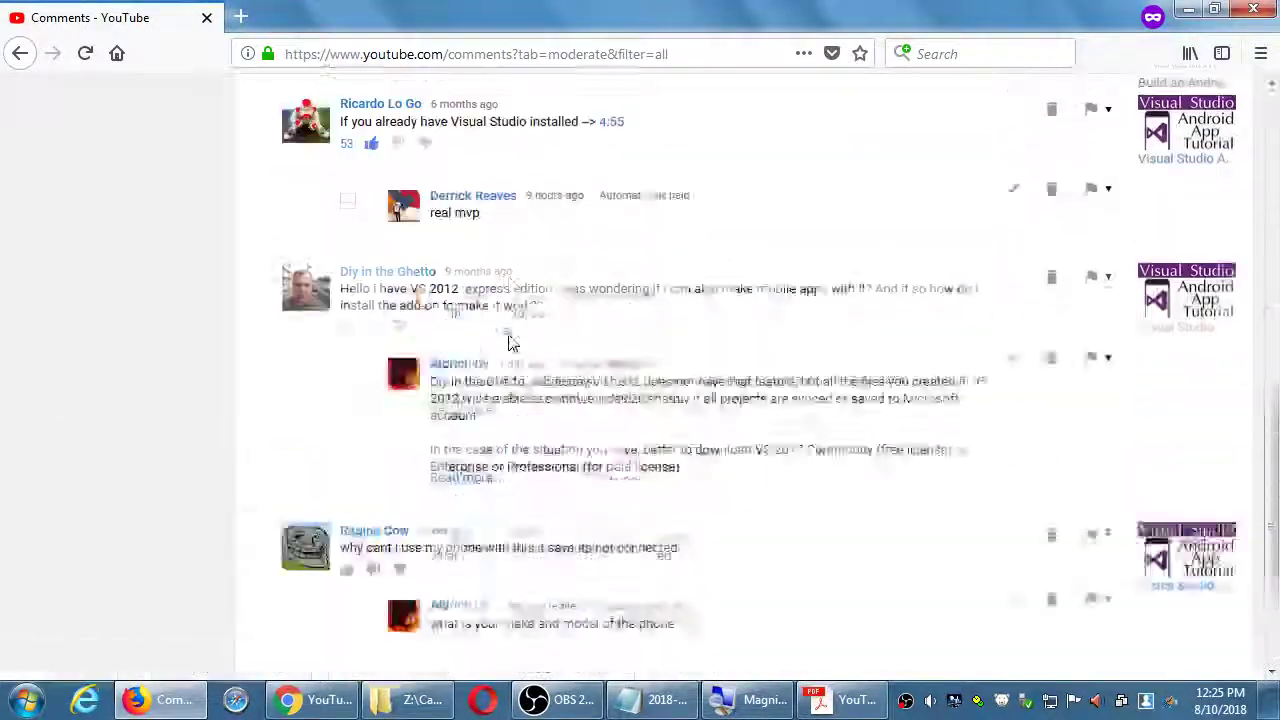
scroll(508, 343, "up", 5)
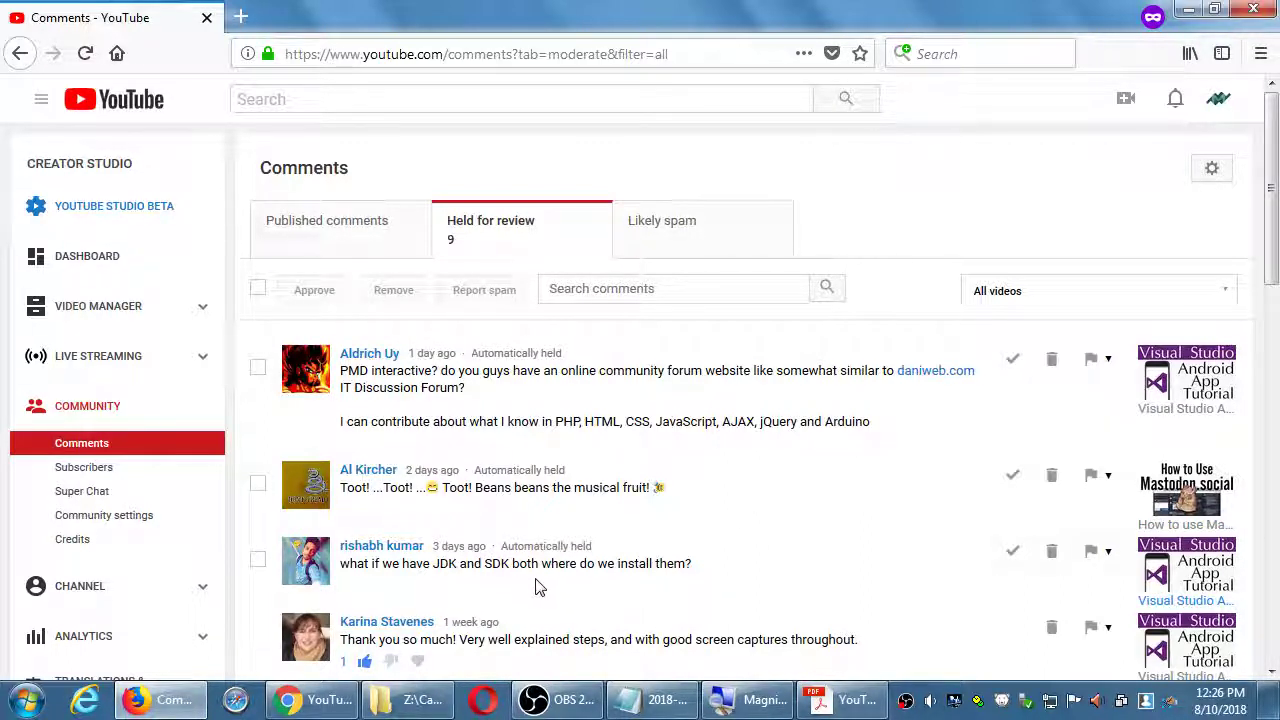
- Look through the PmD Interactive comments held for review and the account's list of other channels
scroll(551, 584, "down", 3)
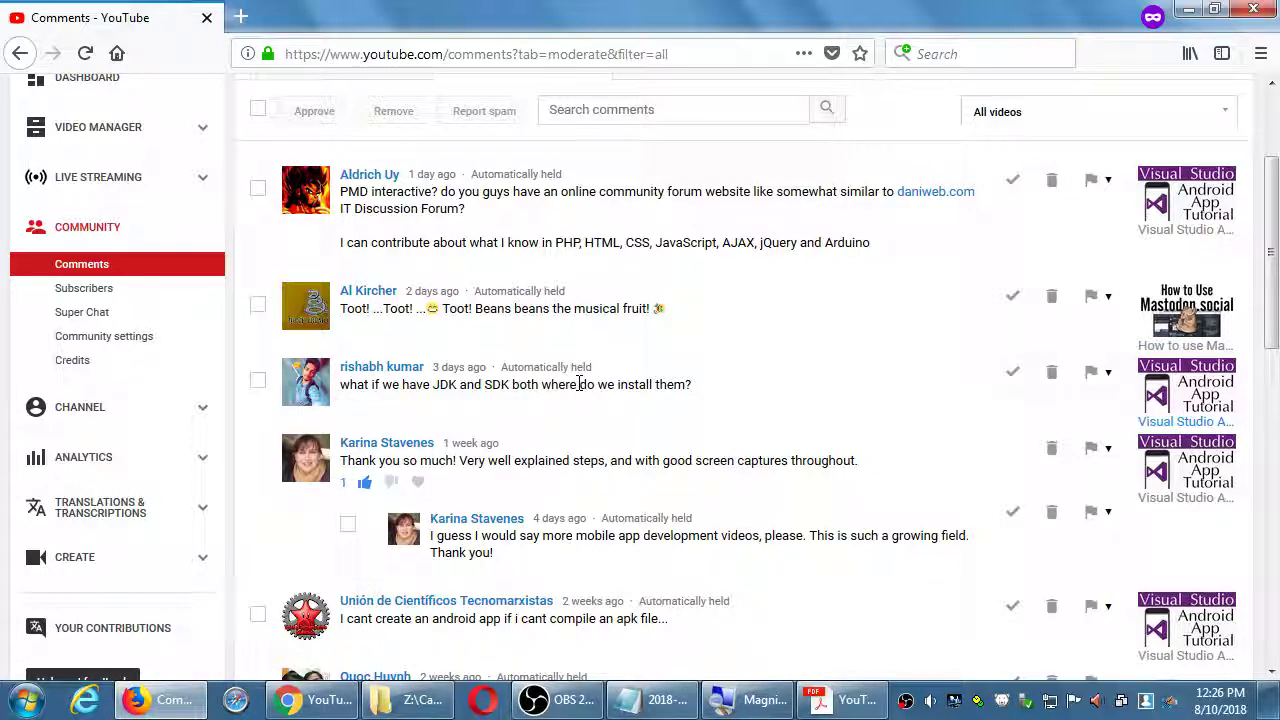
scroll(580, 384, "down", 3)
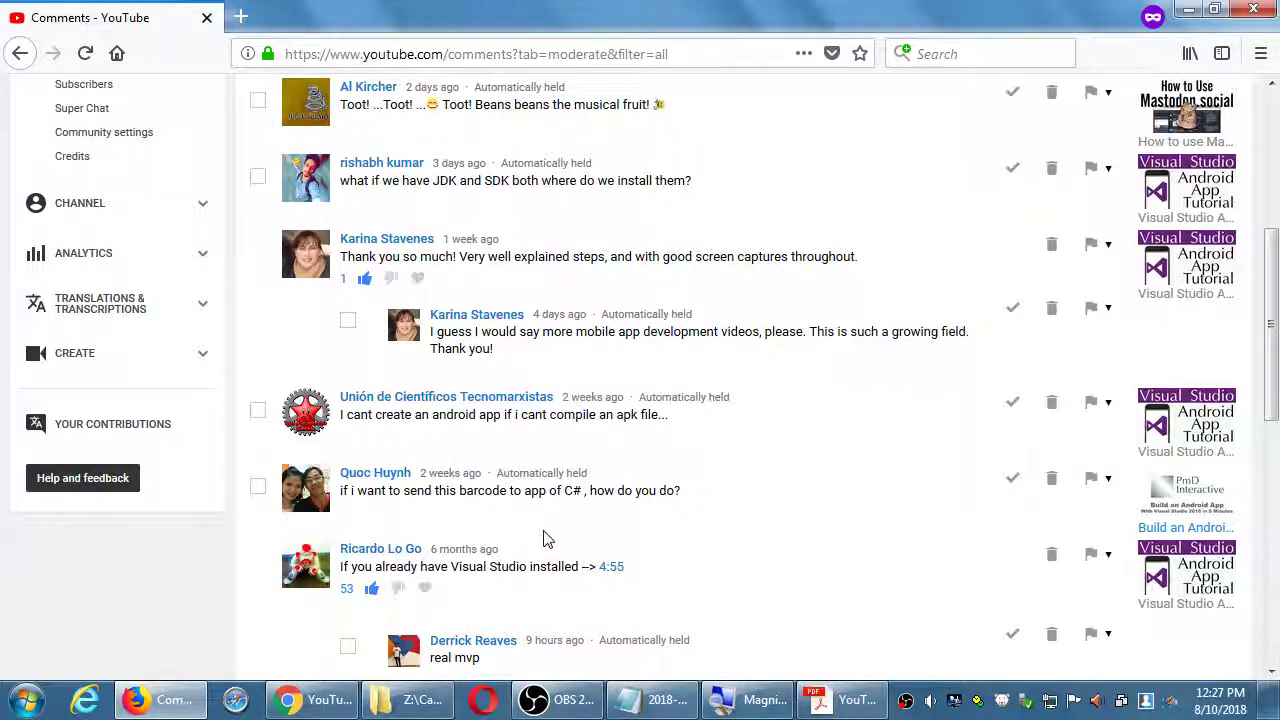
scroll(548, 540, "up", 6)
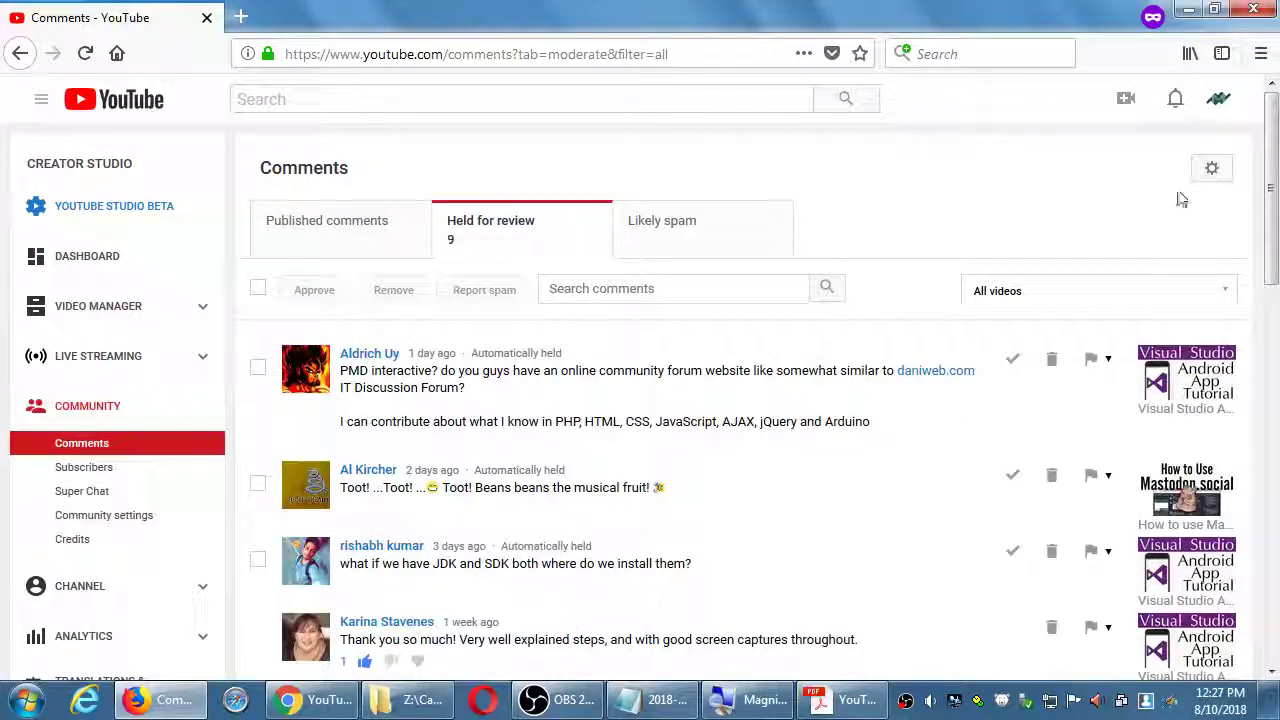
left_click(1220, 100)
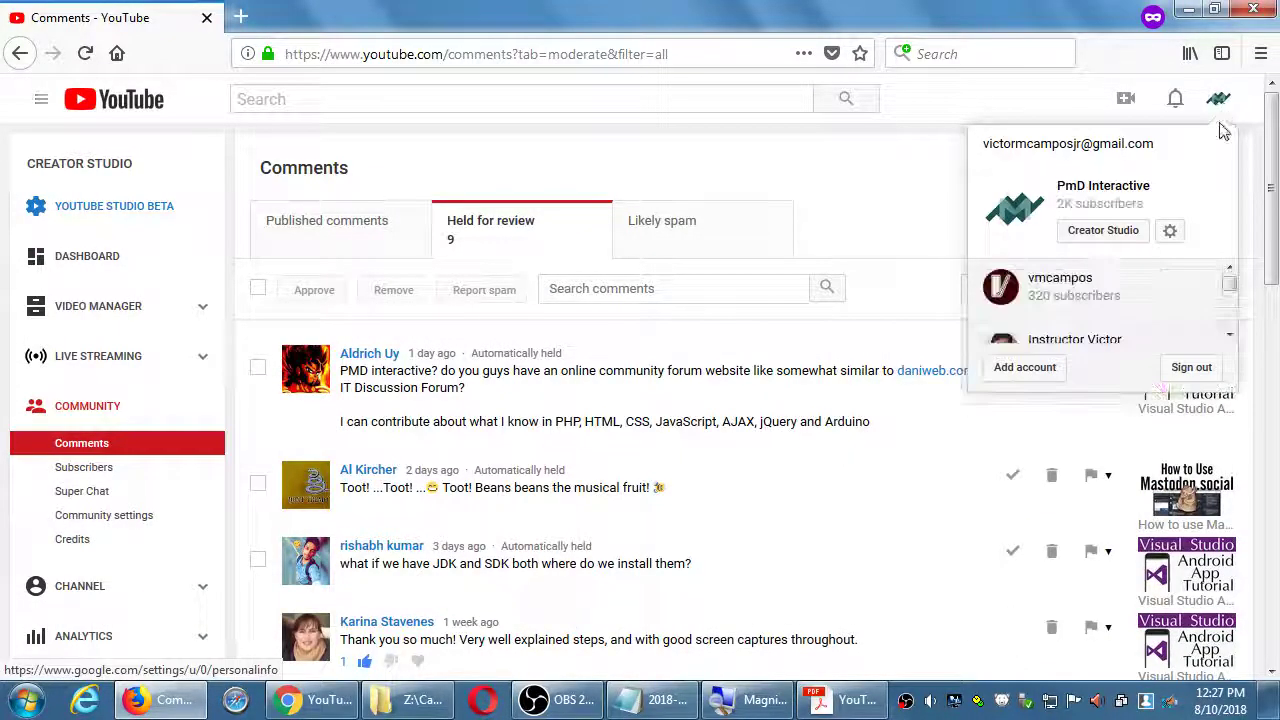
mouse_move(1229, 277)
left_mouse_down()
mouse_move(1229, 305)
mouse_move(1232, 276)
left_mouse_up()
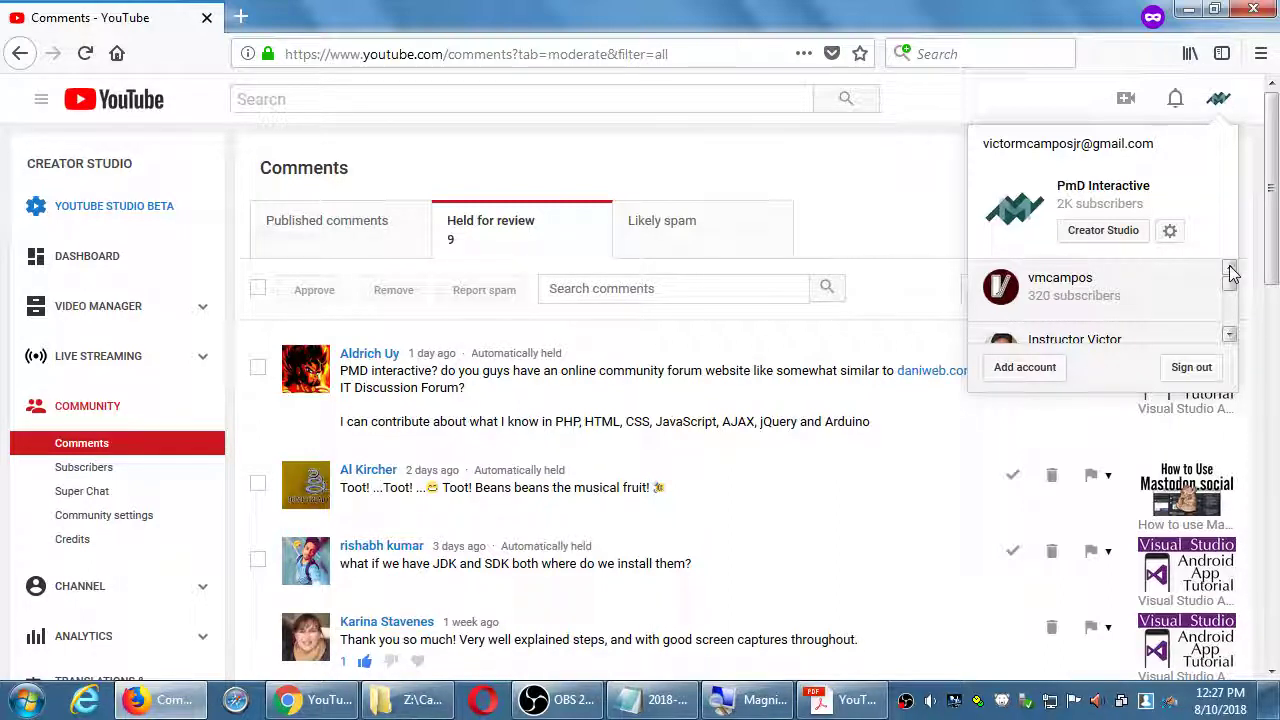
left_click(922, 170)
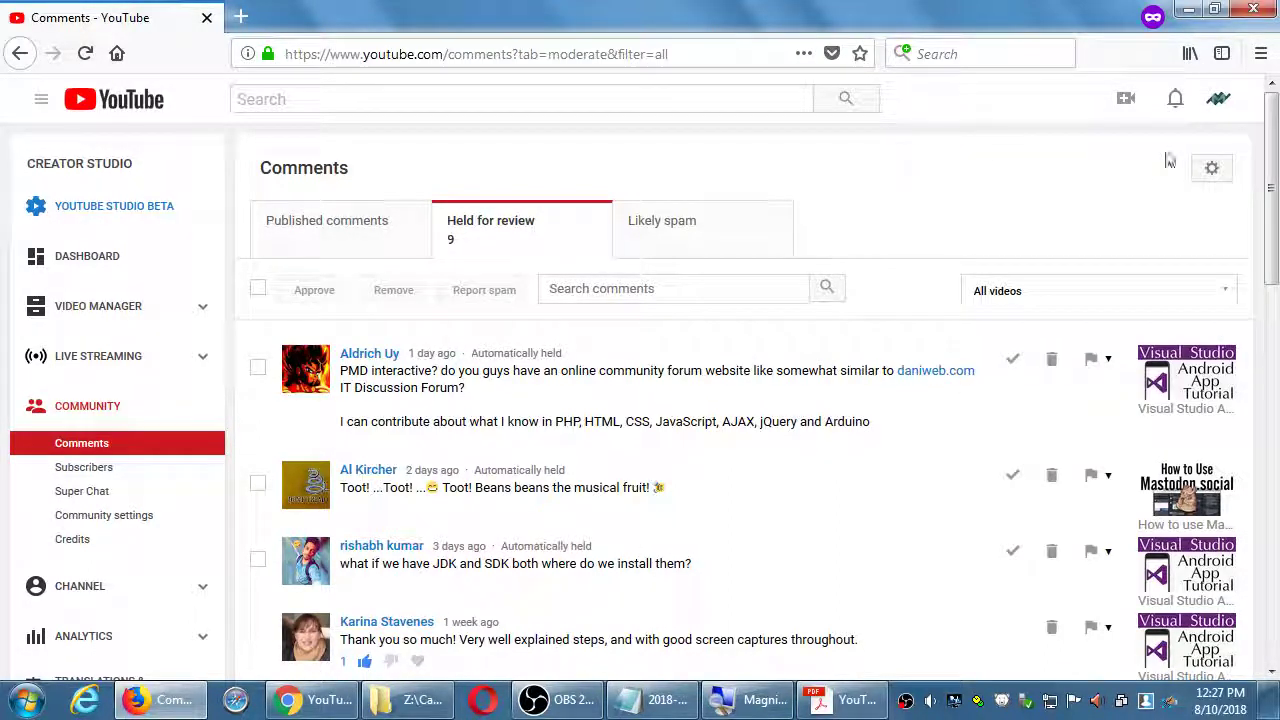
- Switch to the first other channel to check its comments held for review, and return to the PmD Interactive channel
left_click(1220, 104)
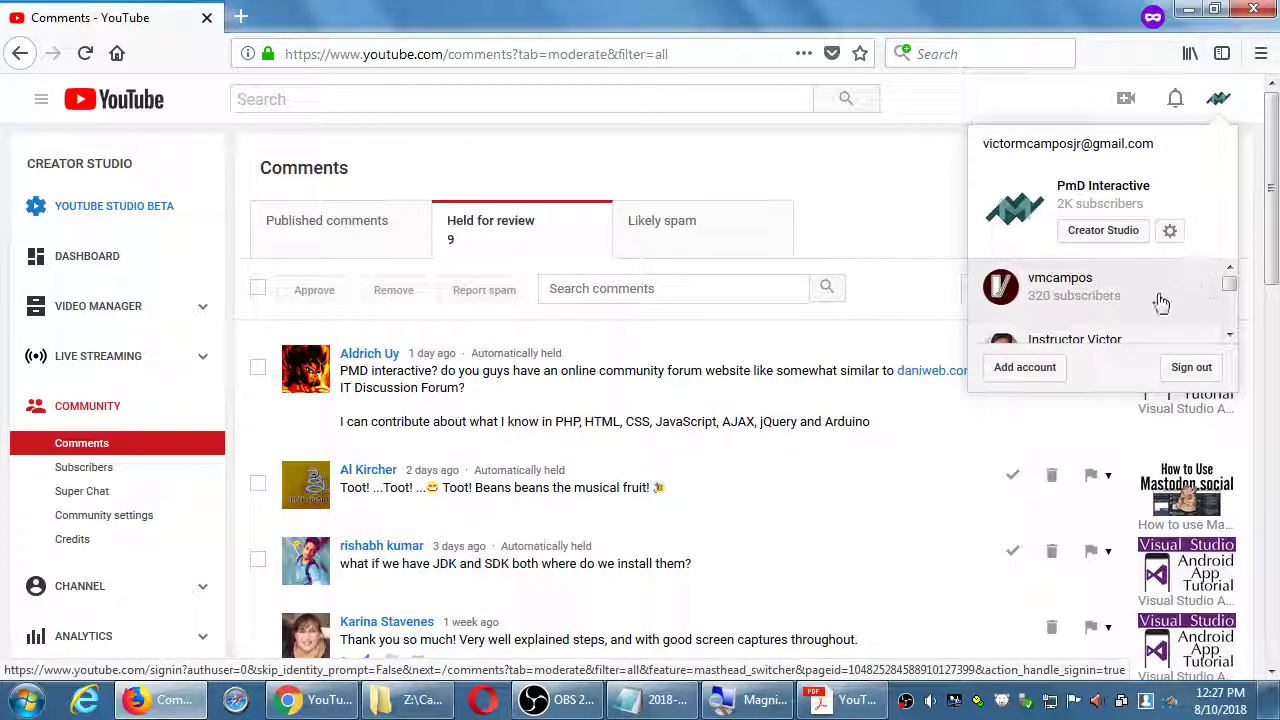
left_click(1040, 291)
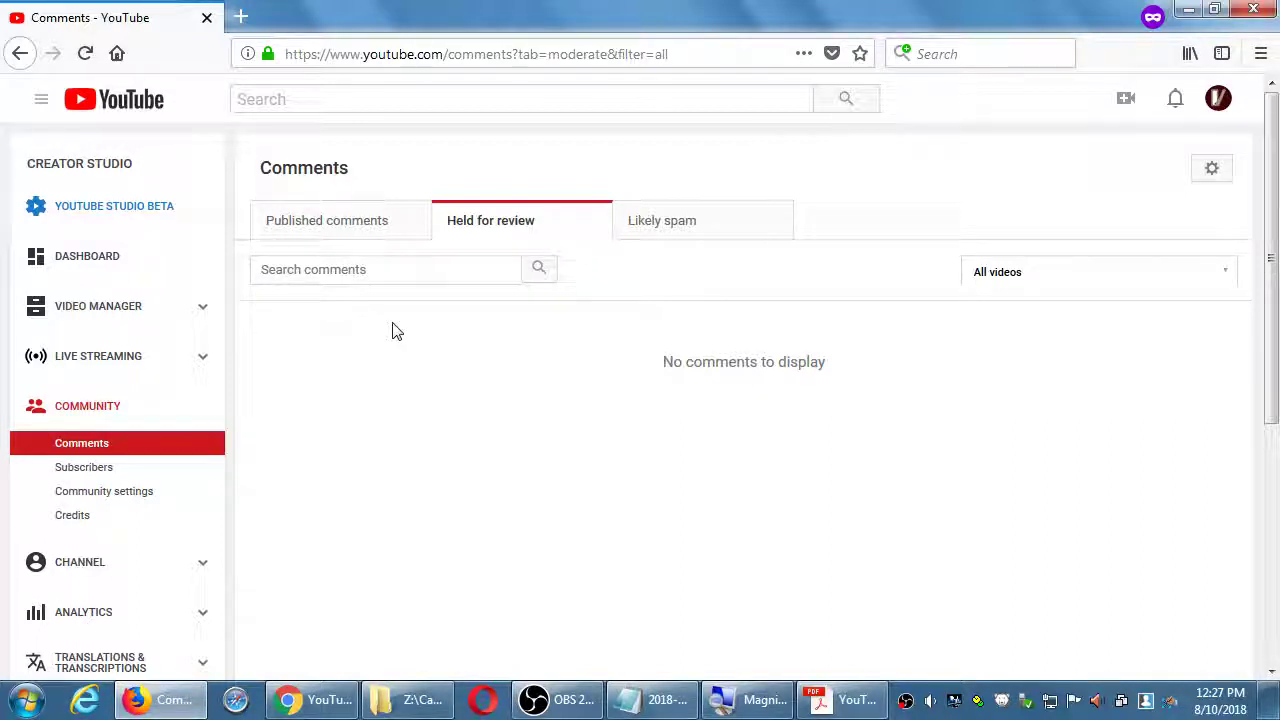
left_click(1219, 100)
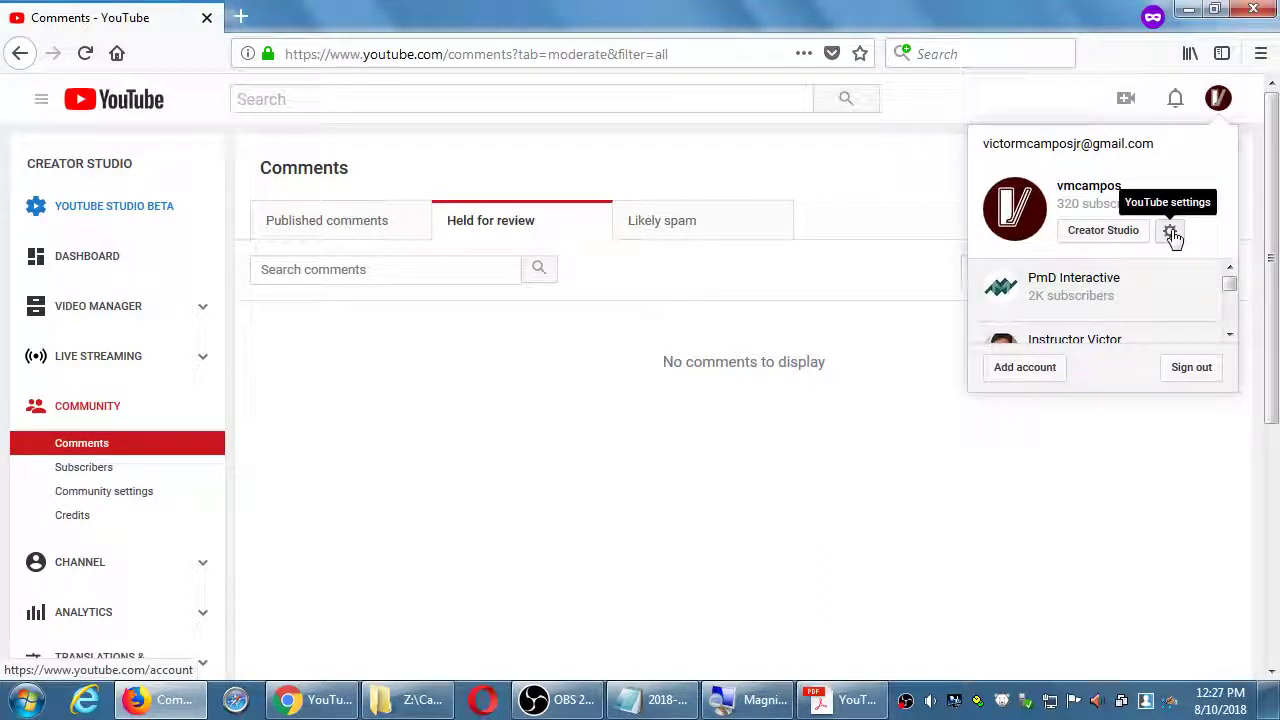
left_click(1145, 285)
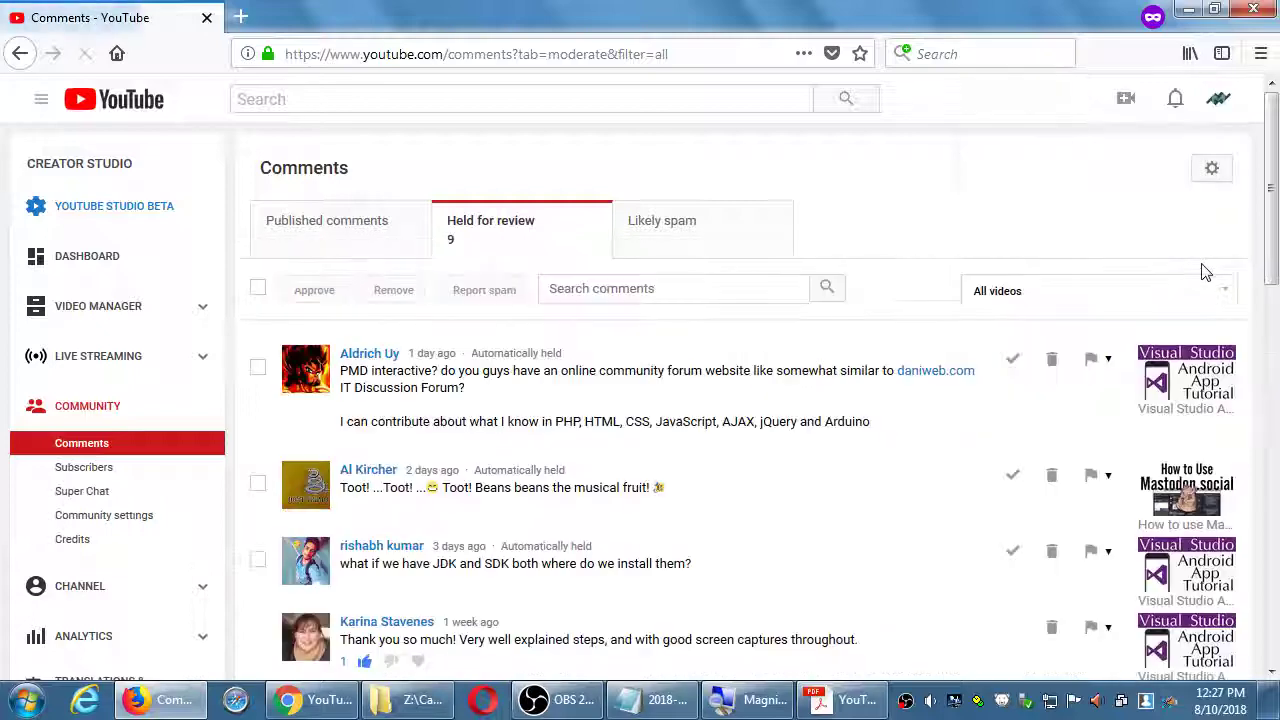
- Display more of the account's channel list by reducing the page zoom to 90%, and examine the available channels
left_click(1229, 104)
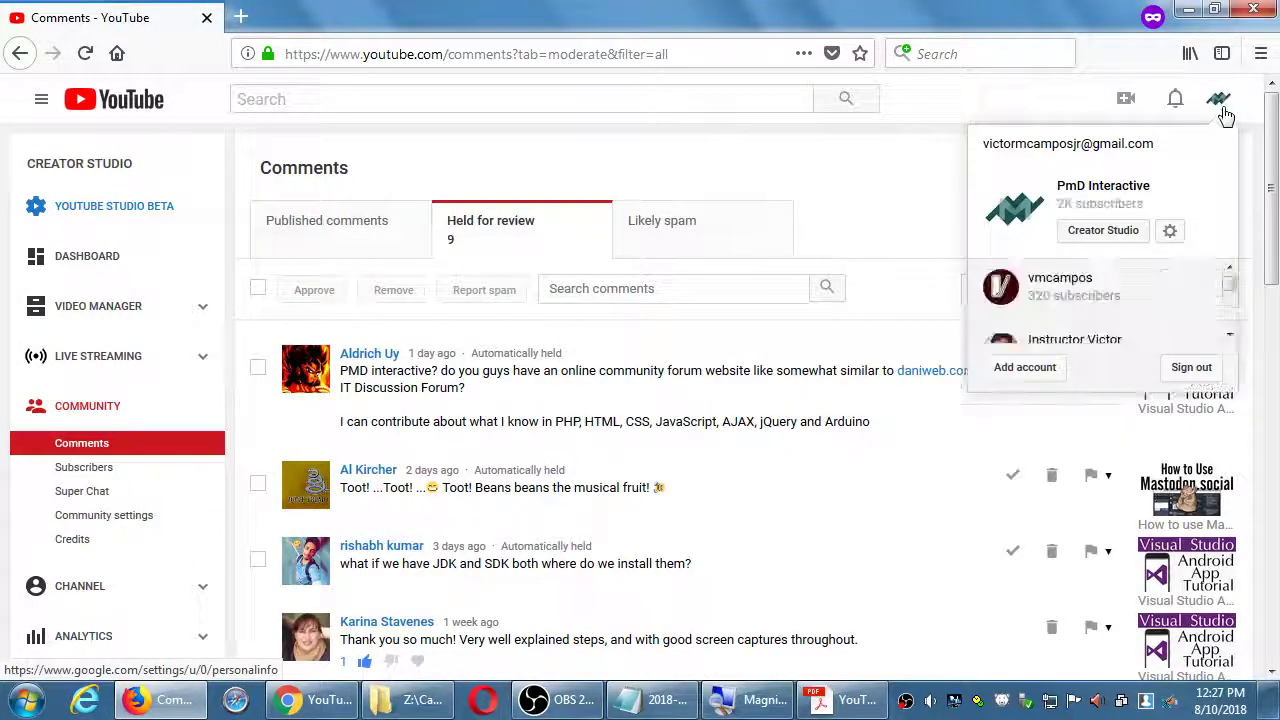
key("ctrl+minus")
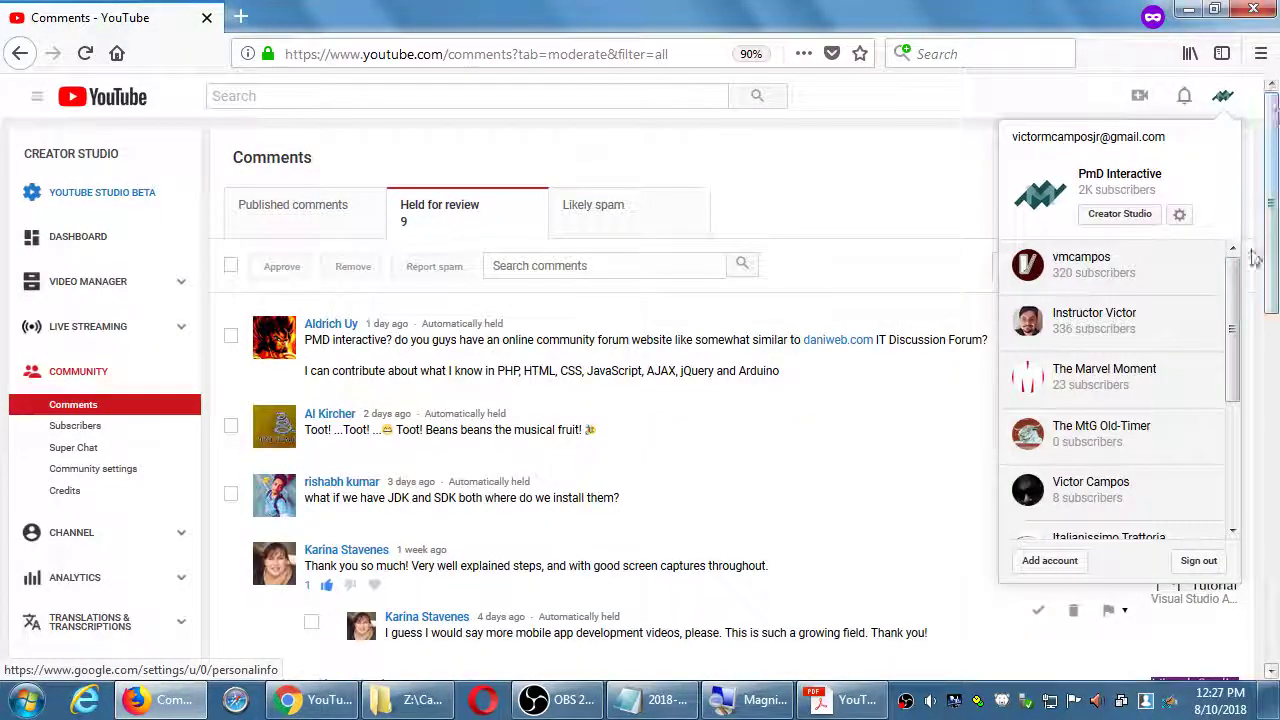
mouse_move(1236, 276)
left_mouse_down()
mouse_move(1249, 423)
mouse_move(1258, 240)
left_mouse_up()
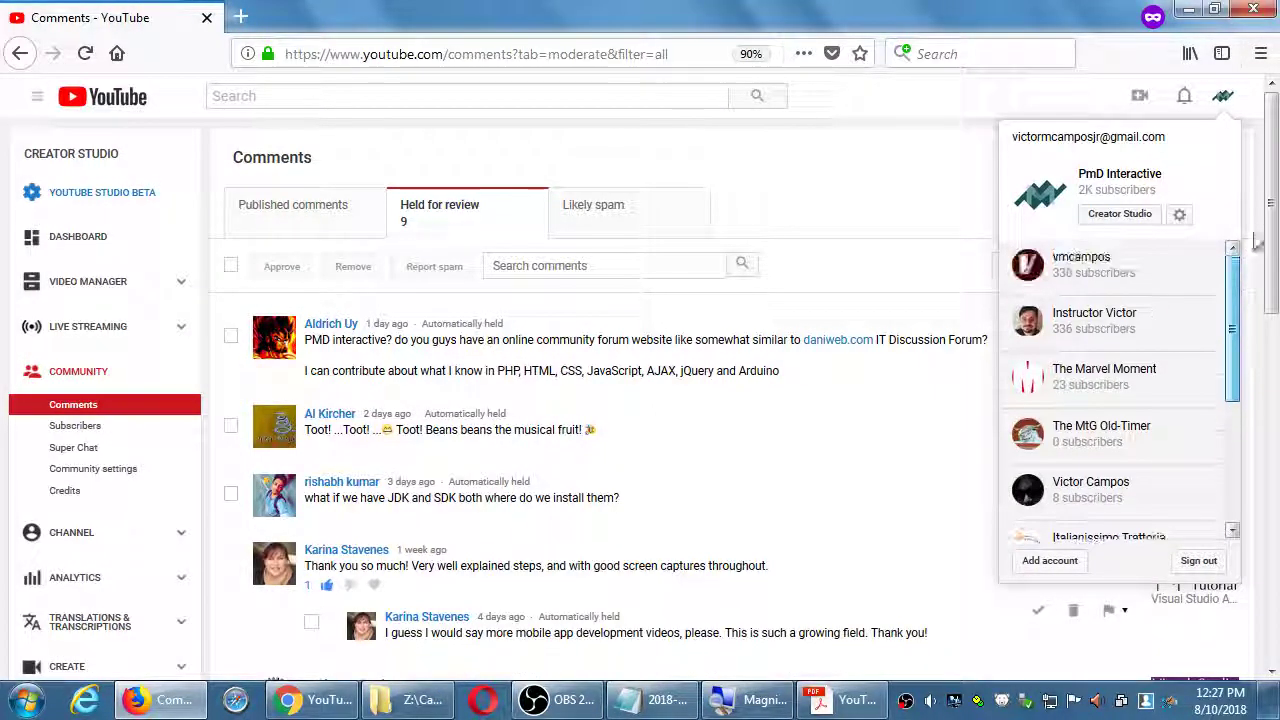
left_click(872, 194)
left_click(1222, 96)
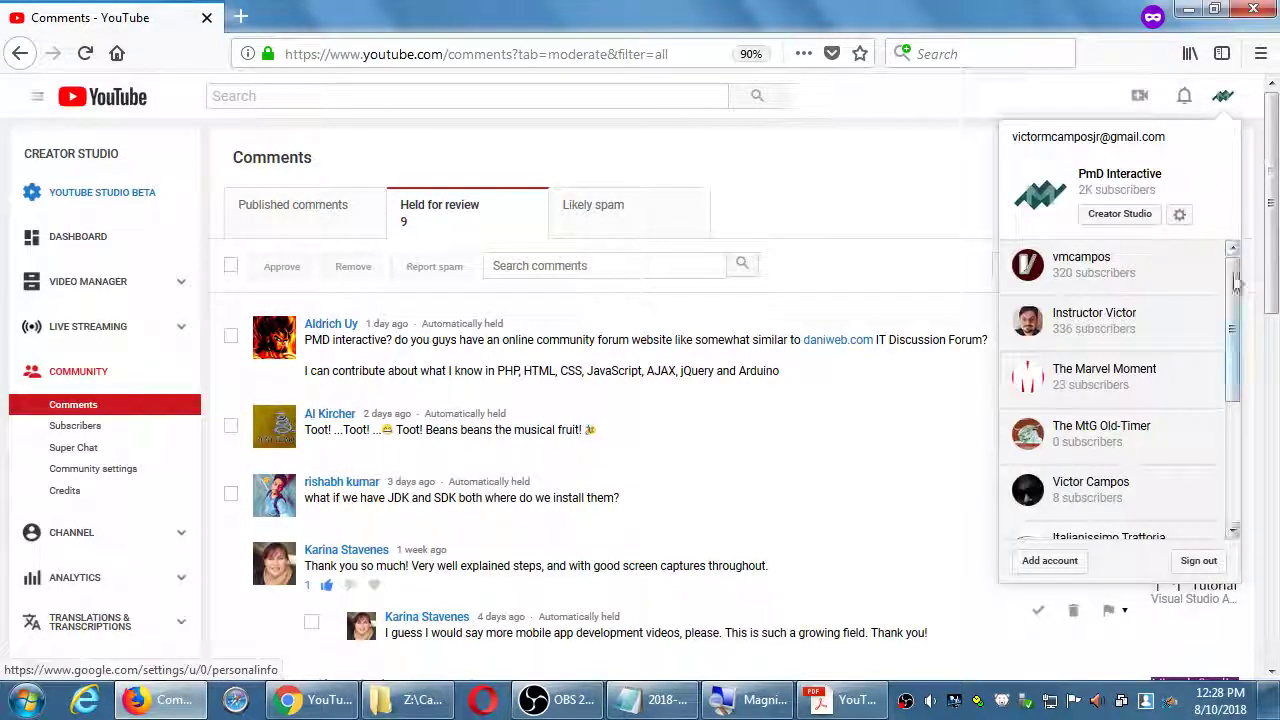
mouse_move(1234, 274)
left_mouse_down()
mouse_move(1235, 438)
mouse_move(1234, 262)
left_mouse_up()
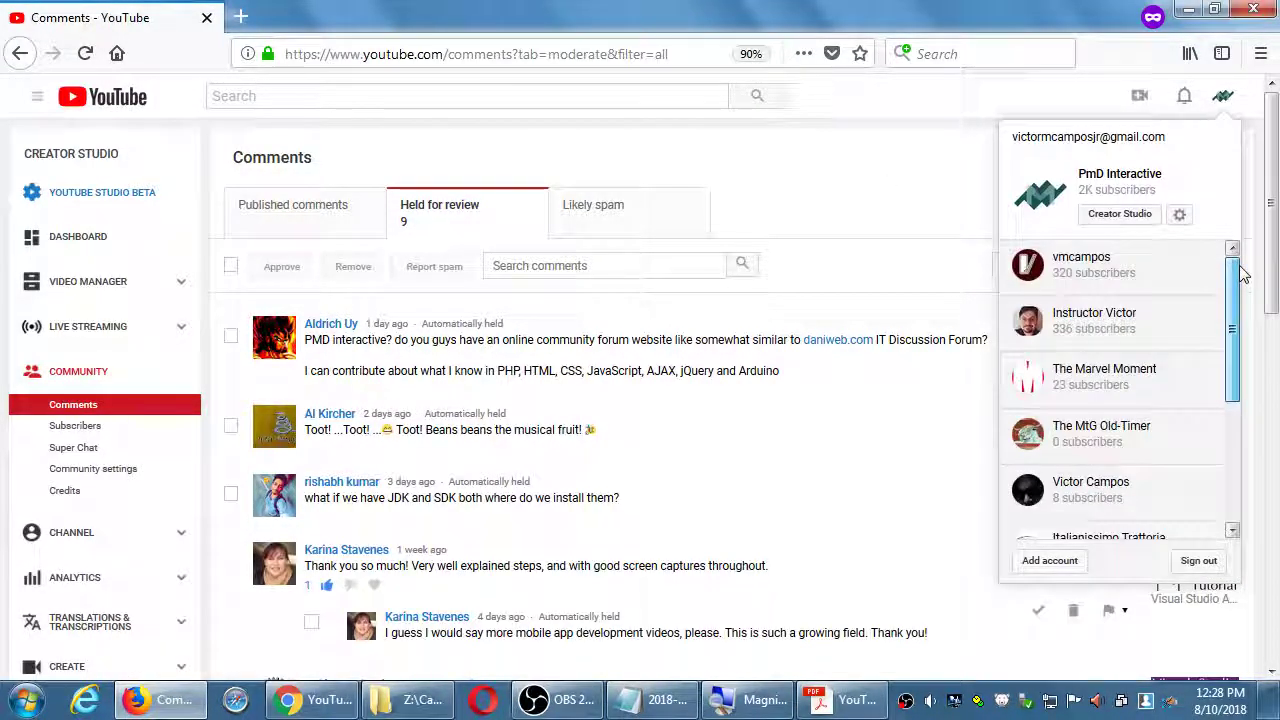
left_click(900, 171)
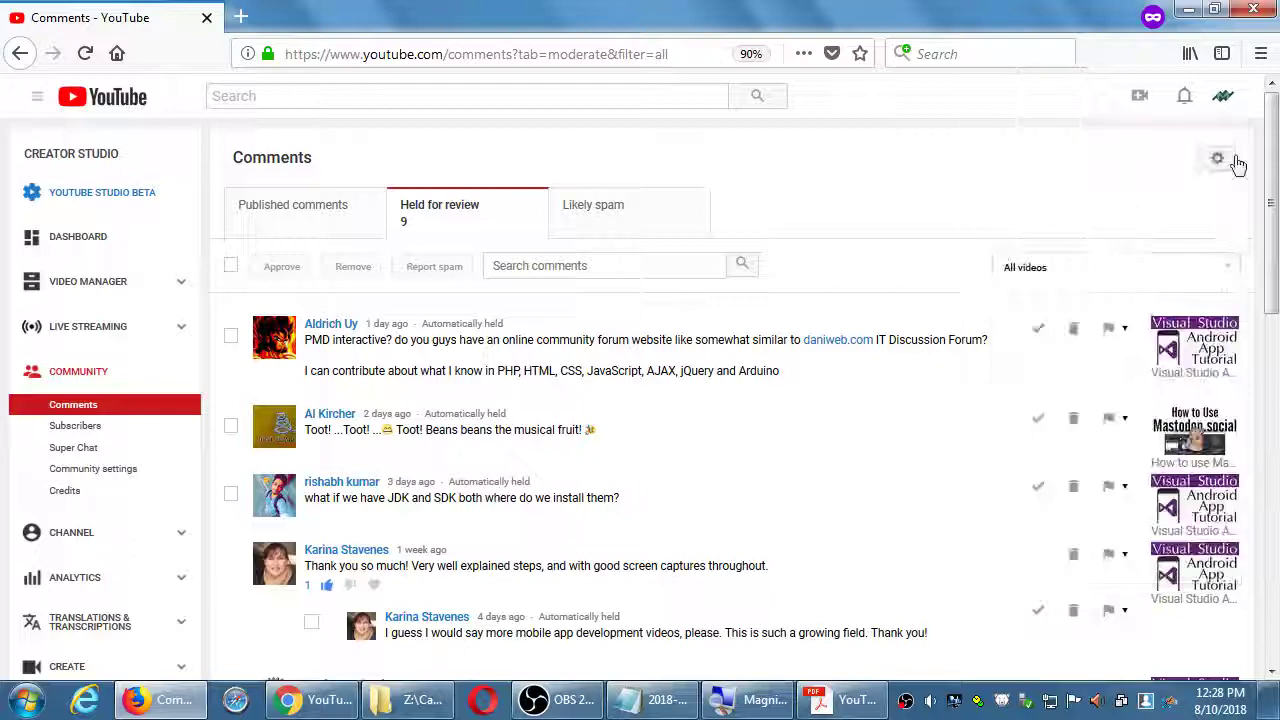
- Open the YouTube account settings to examine the option for seeing all channels or creating one, and return to the held comments
left_click(1228, 99)
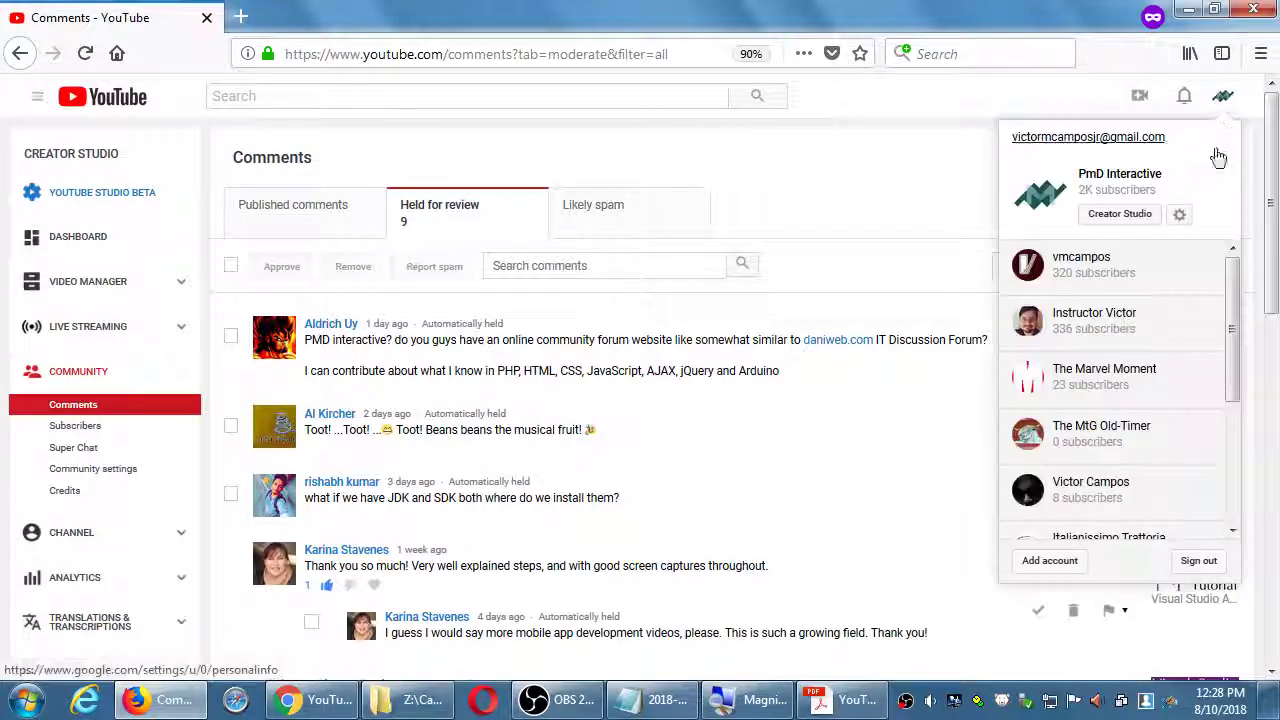
left_click(1182, 216)
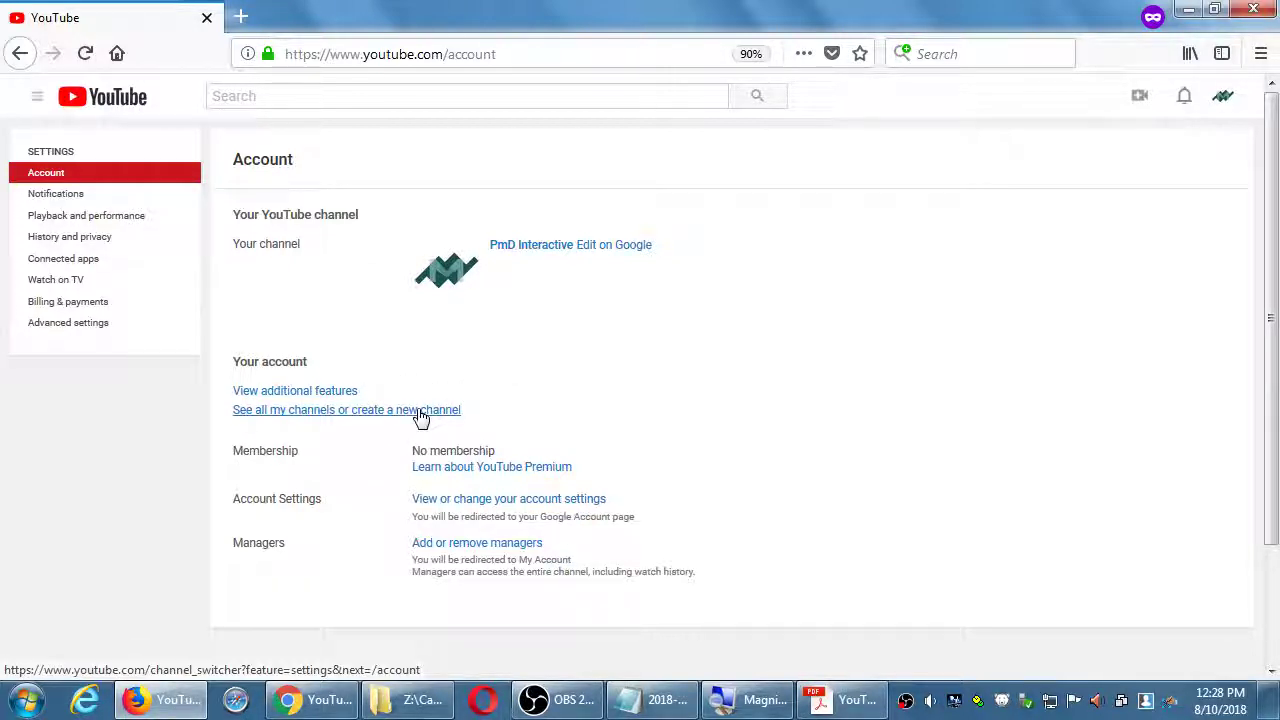
key("ctrl+0")
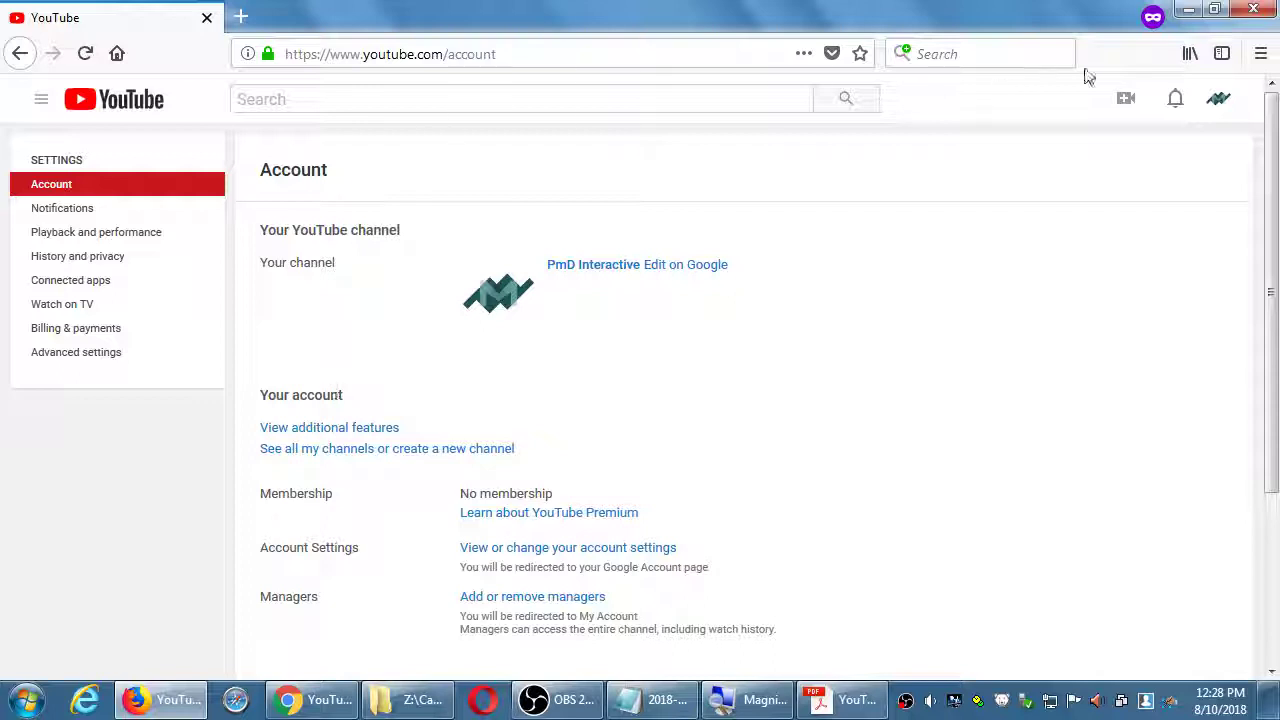
left_click(1218, 98)
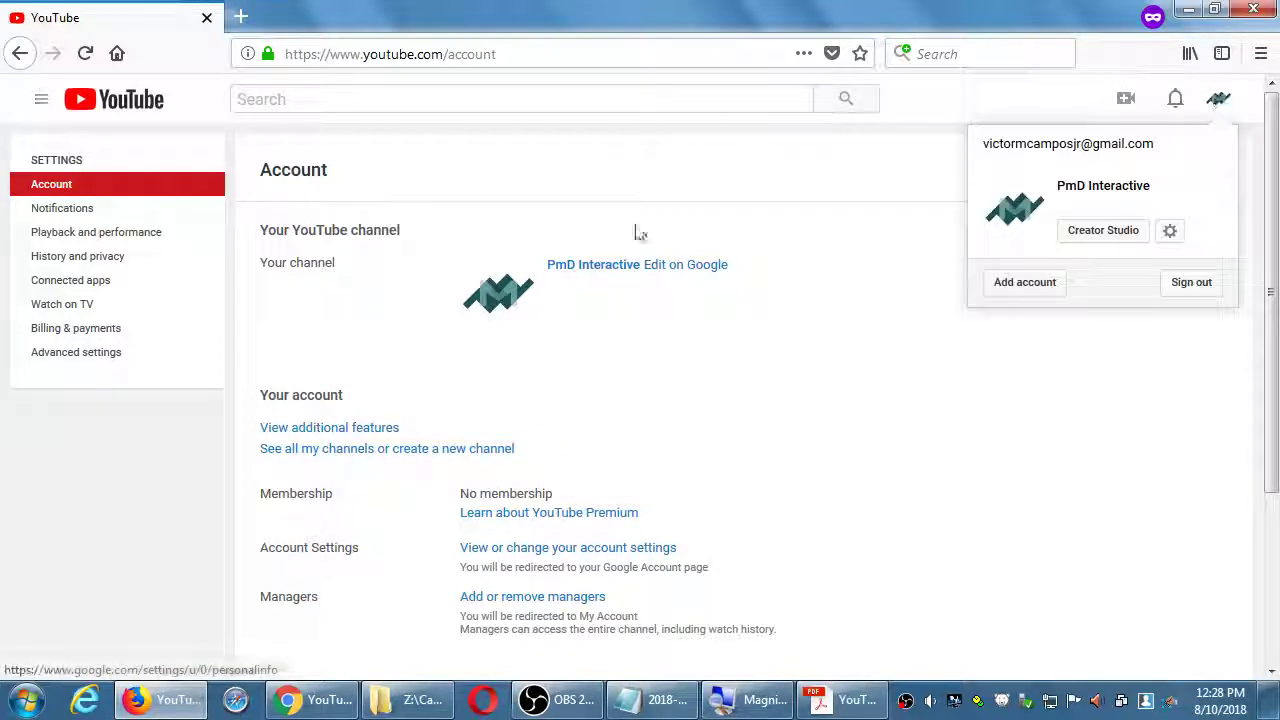
left_click(404, 440)
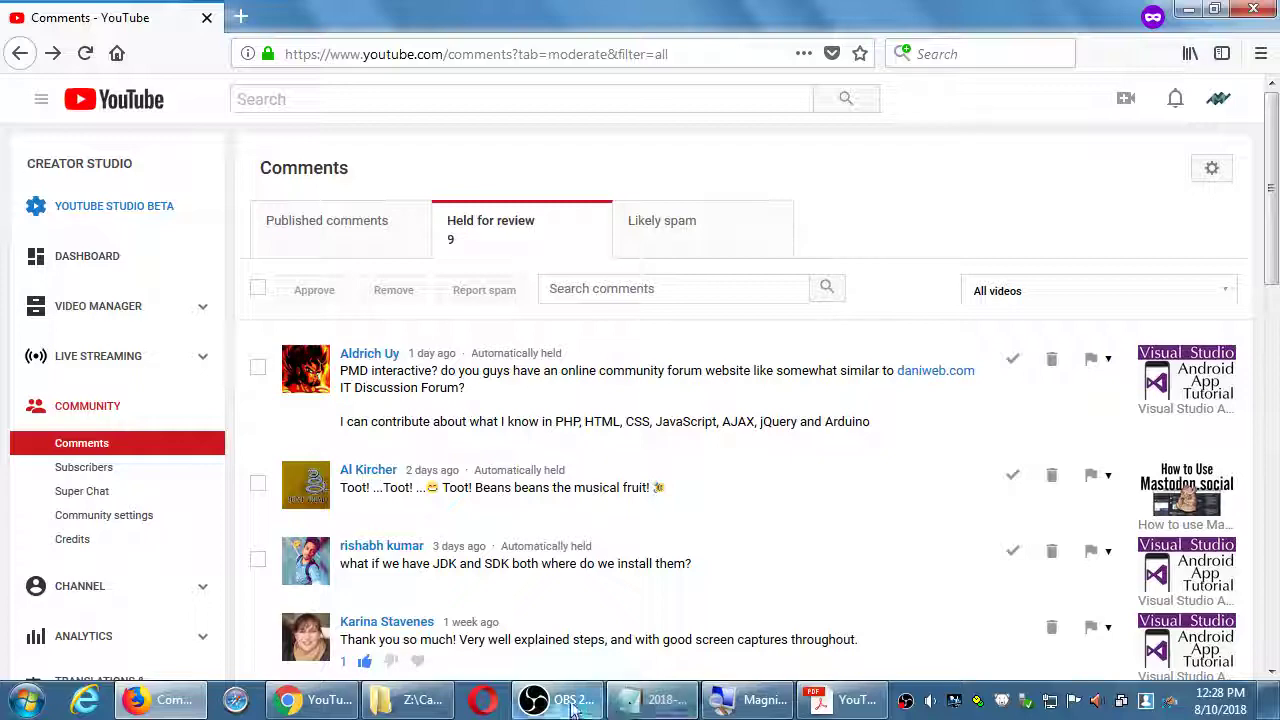
- Switch to Chrome and review the Upload Defaults settings from privacy down to video statistics
left_click(312, 699)
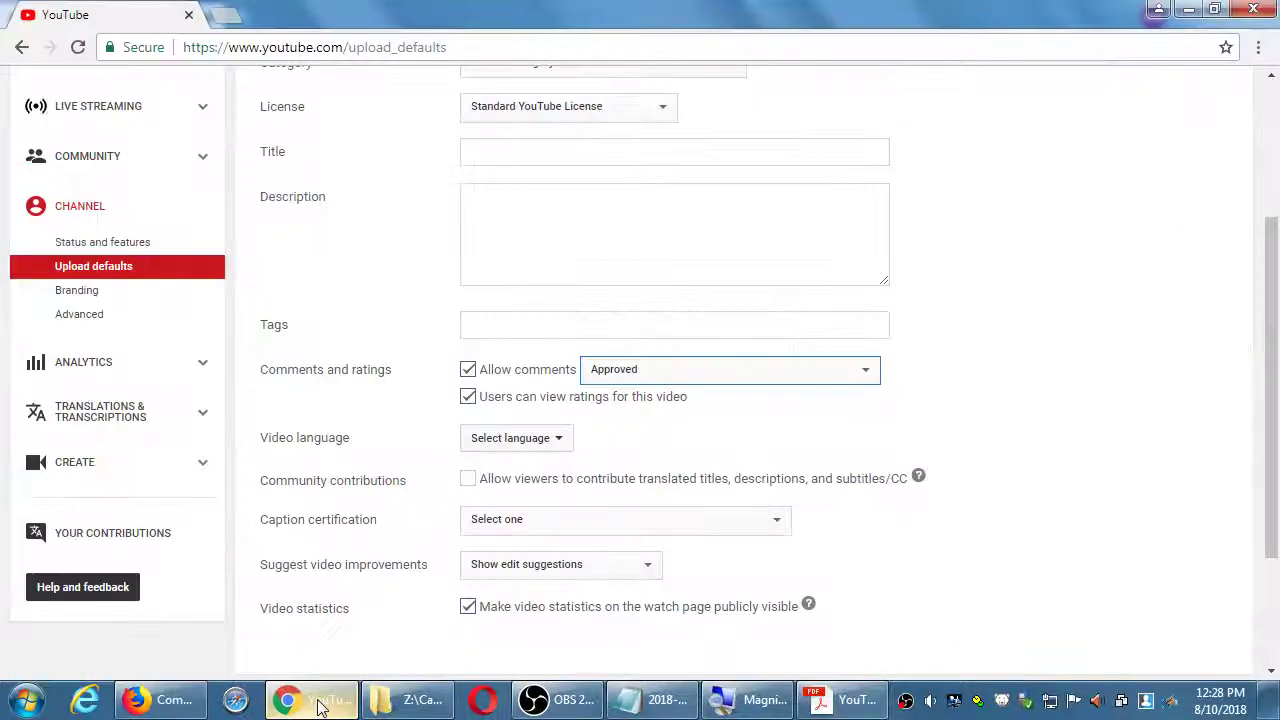
scroll(1083, 514, "up", 3)
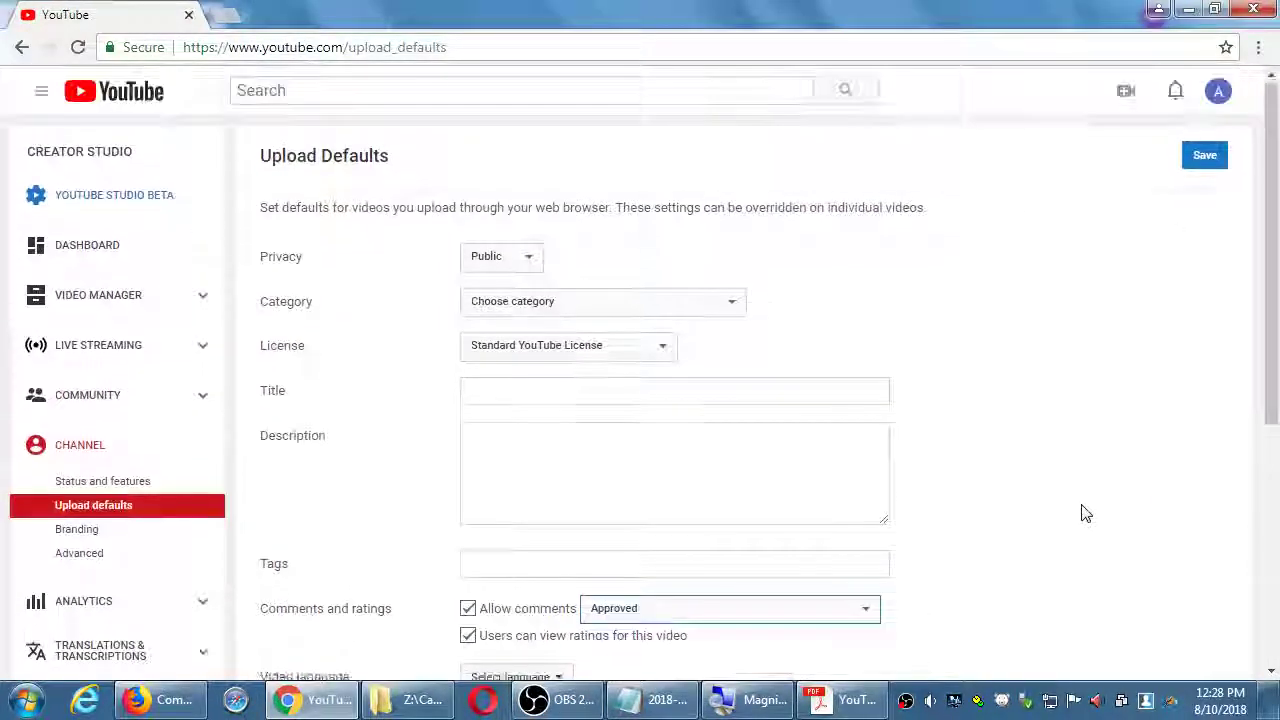
scroll(1070, 474, "down", 1)
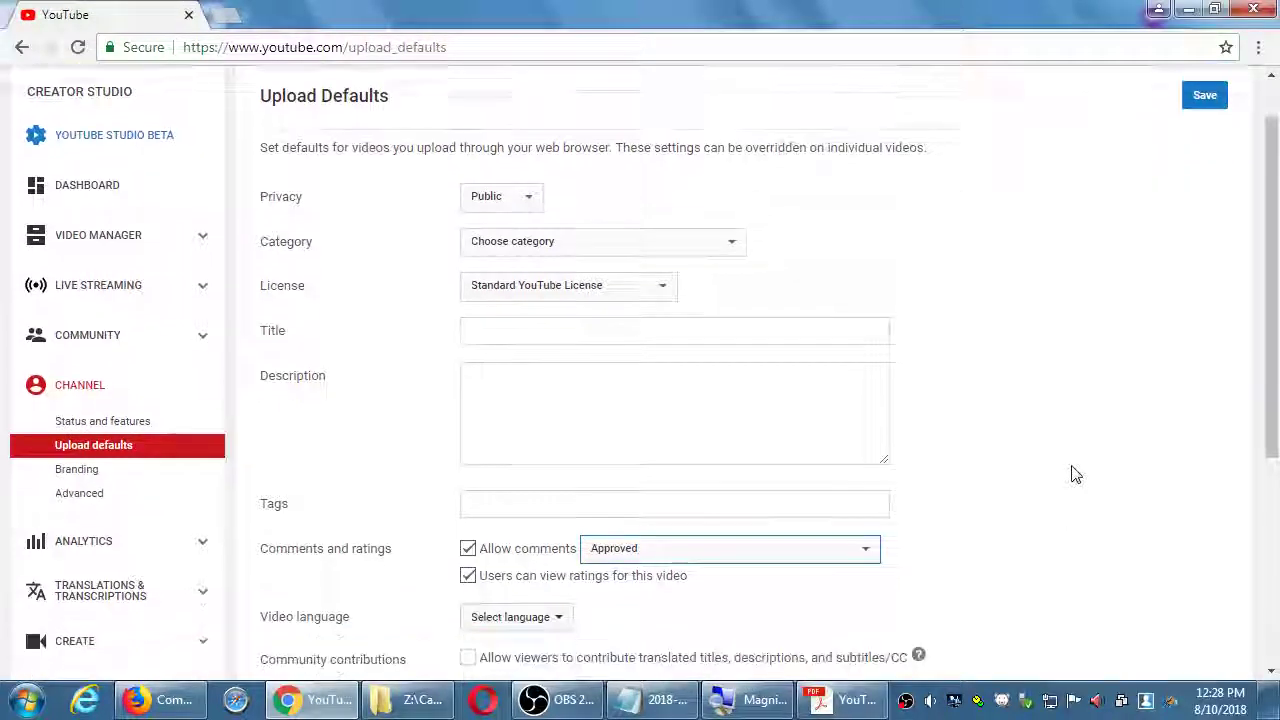
scroll(1068, 472, "down", 1)
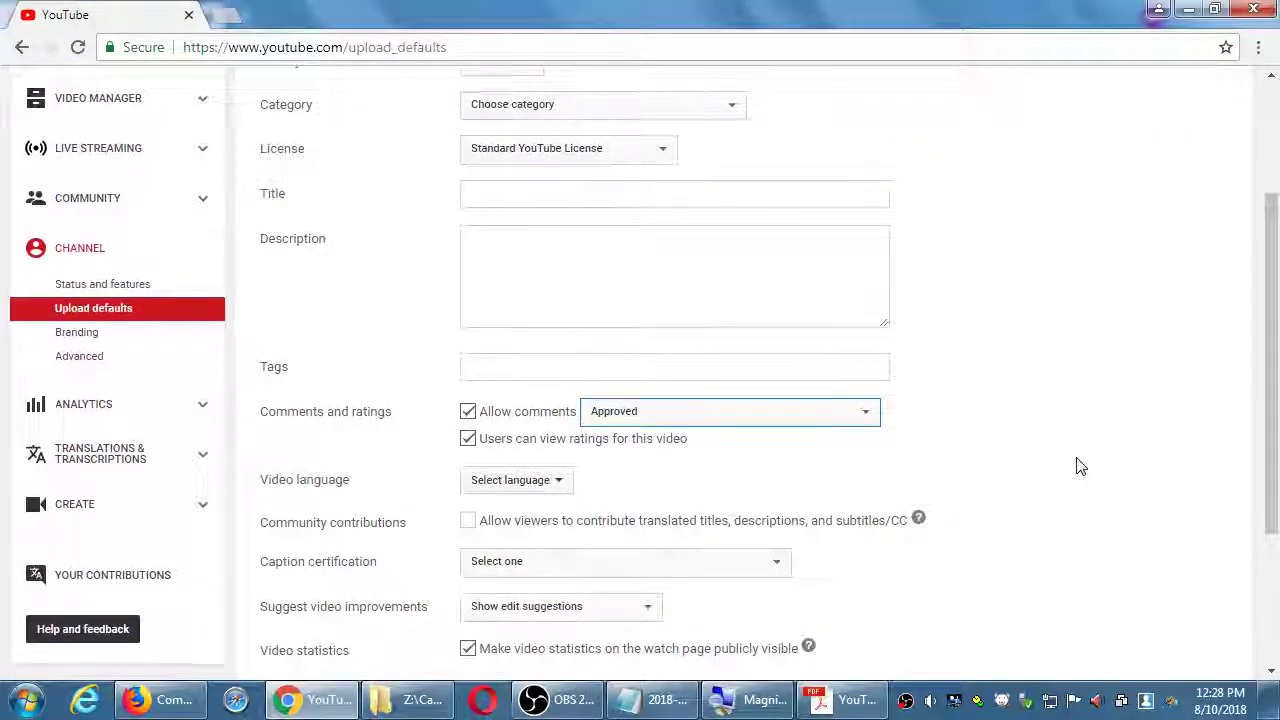
scroll(1077, 466, "down", 1)
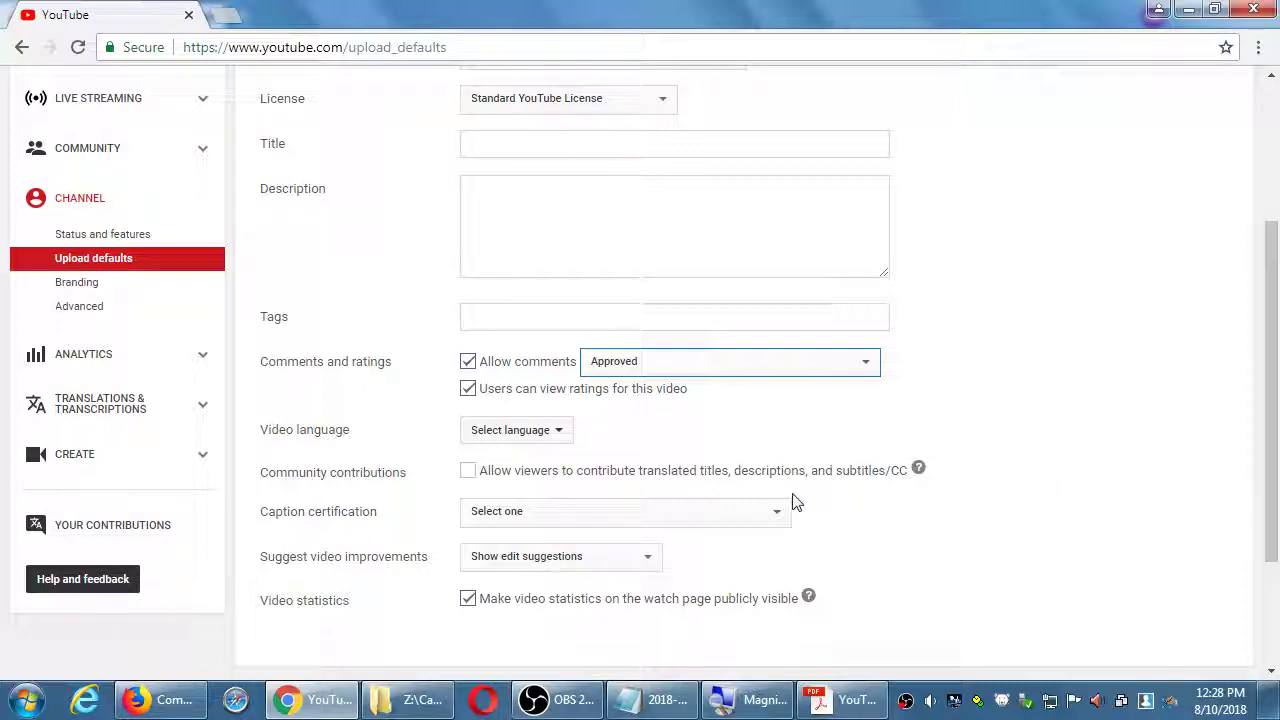
scroll(238, 428, "up", 2)
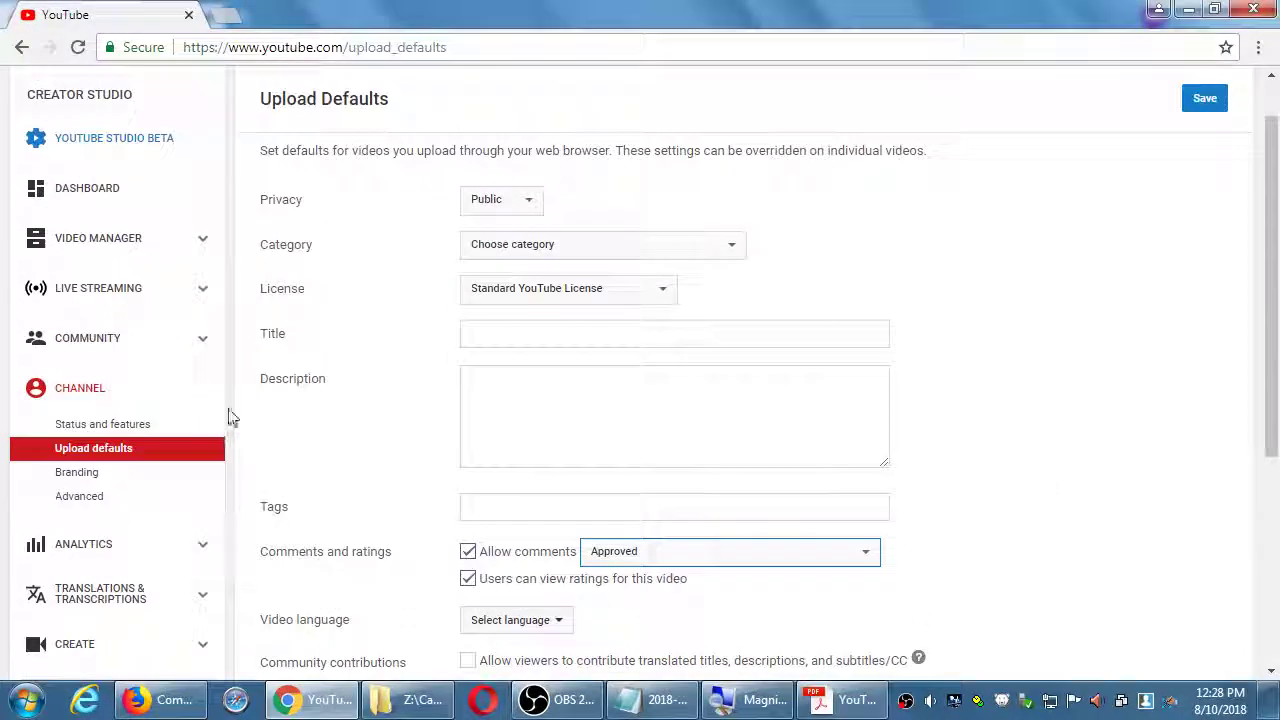
- Leave Upload Defaults without saving and look over the Live Streaming introduction page
left_click(87, 302)
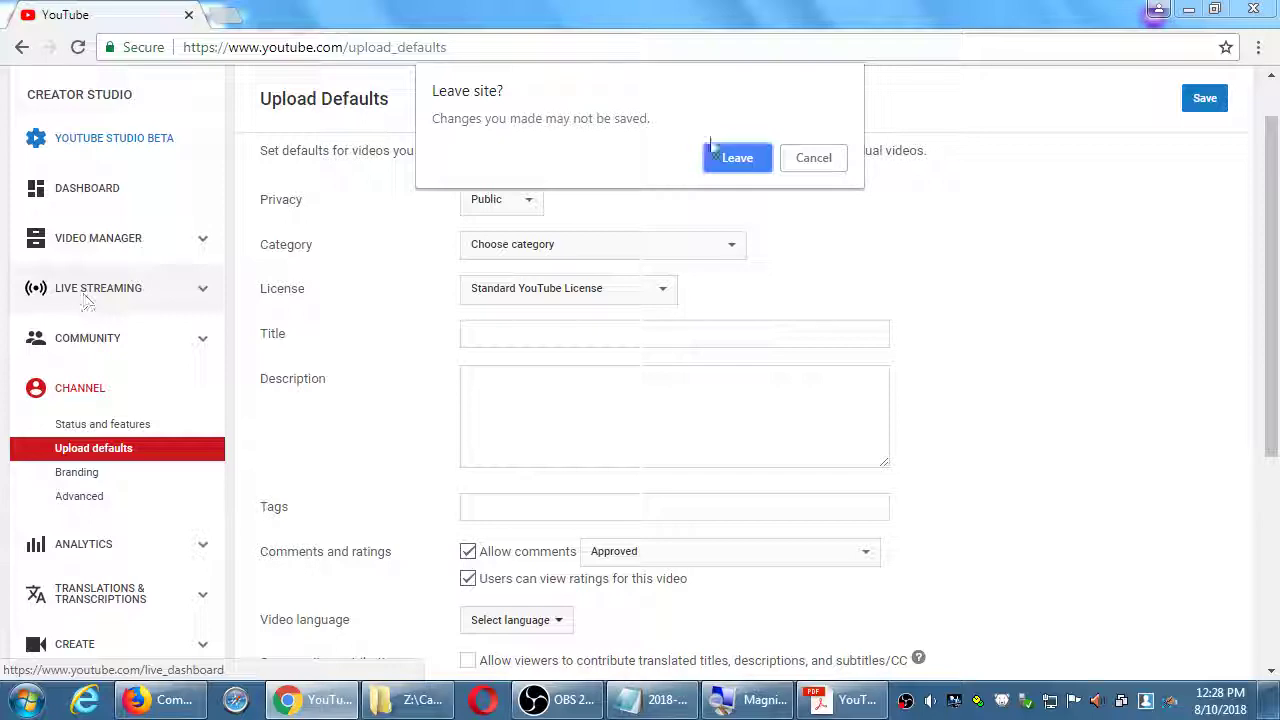
left_click(716, 152)
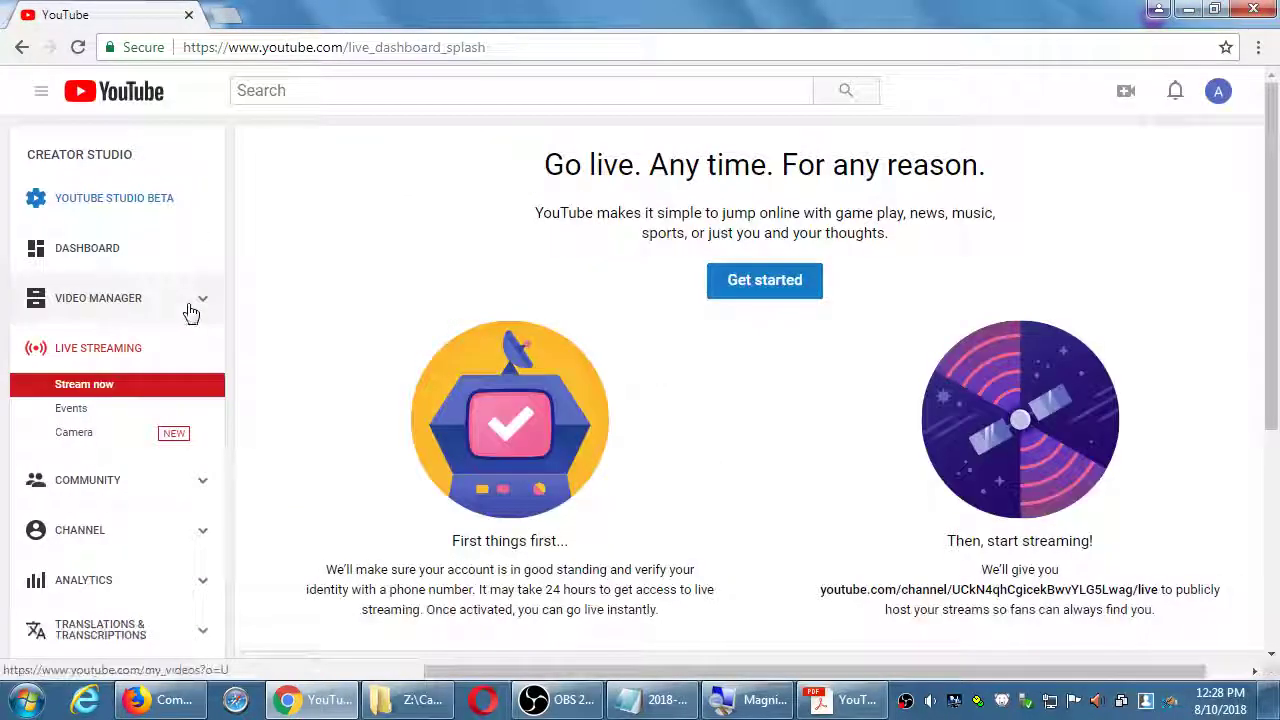
scroll(405, 319, "down", 2)
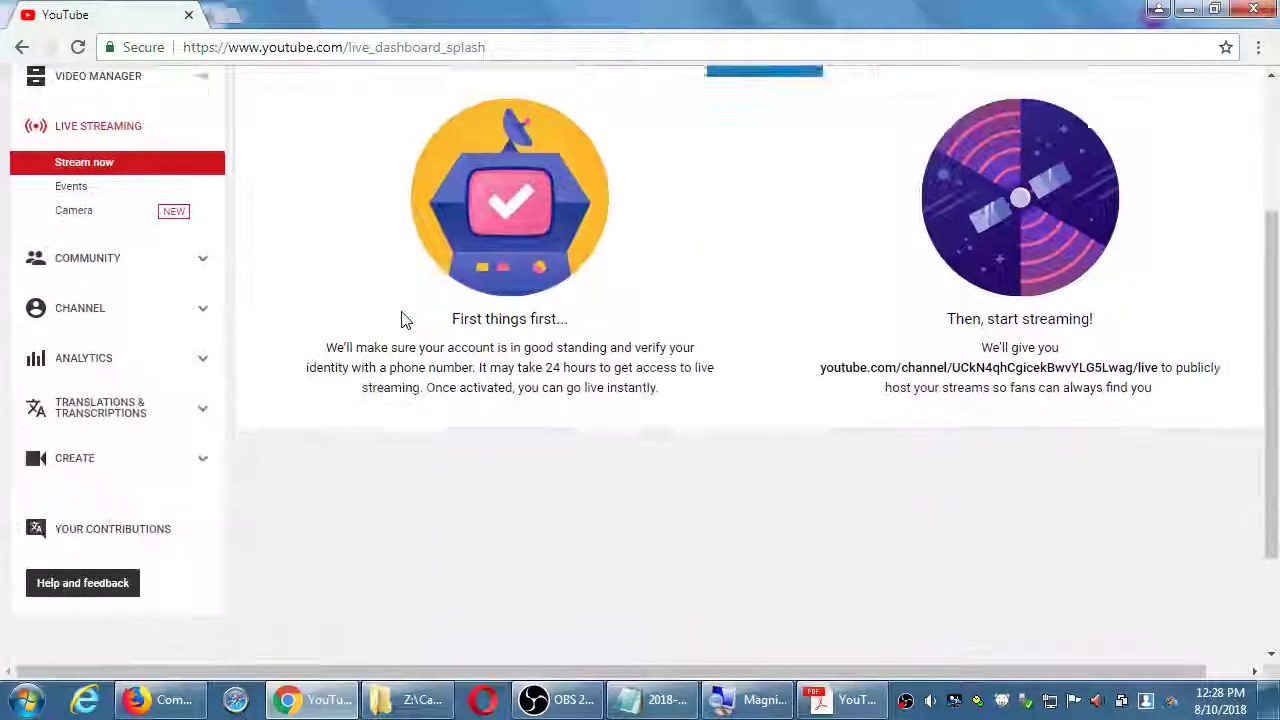
scroll(401, 319, "down", 2)
scroll(401, 319, "up", 4)
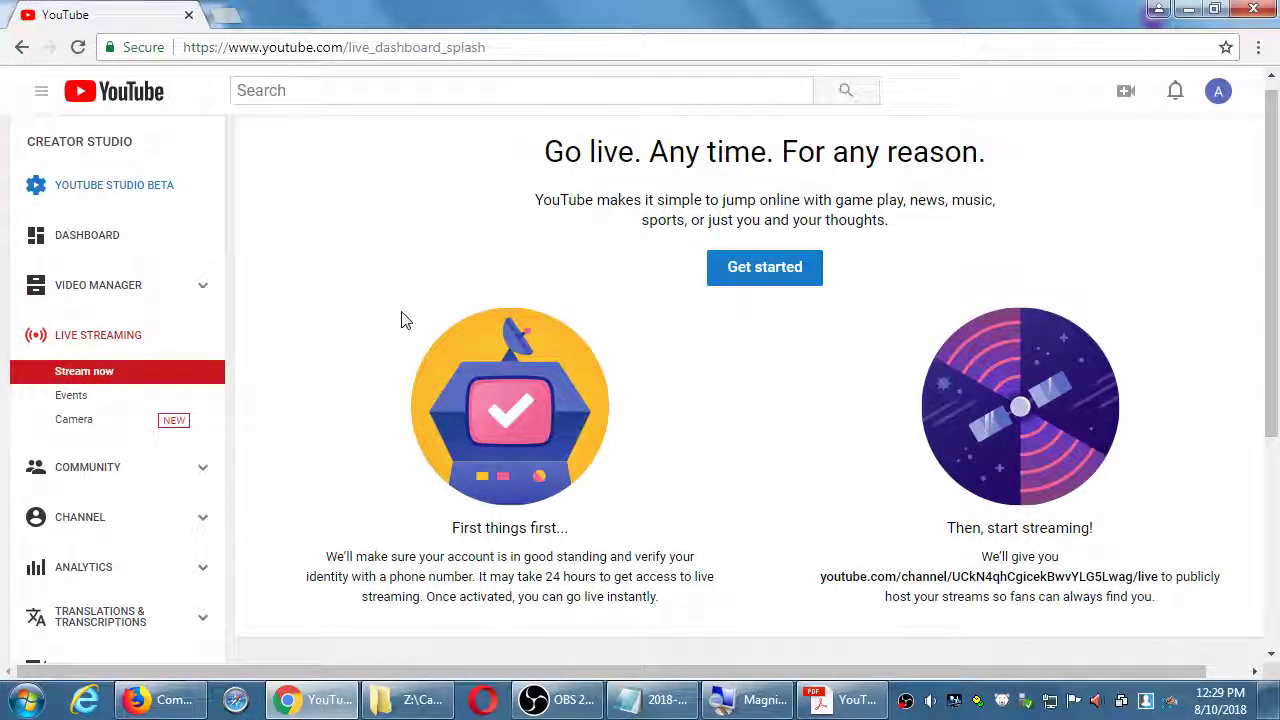
- View the Video Manager's video list and the channel Dashboard, and switch to OBS
left_click(104, 296)
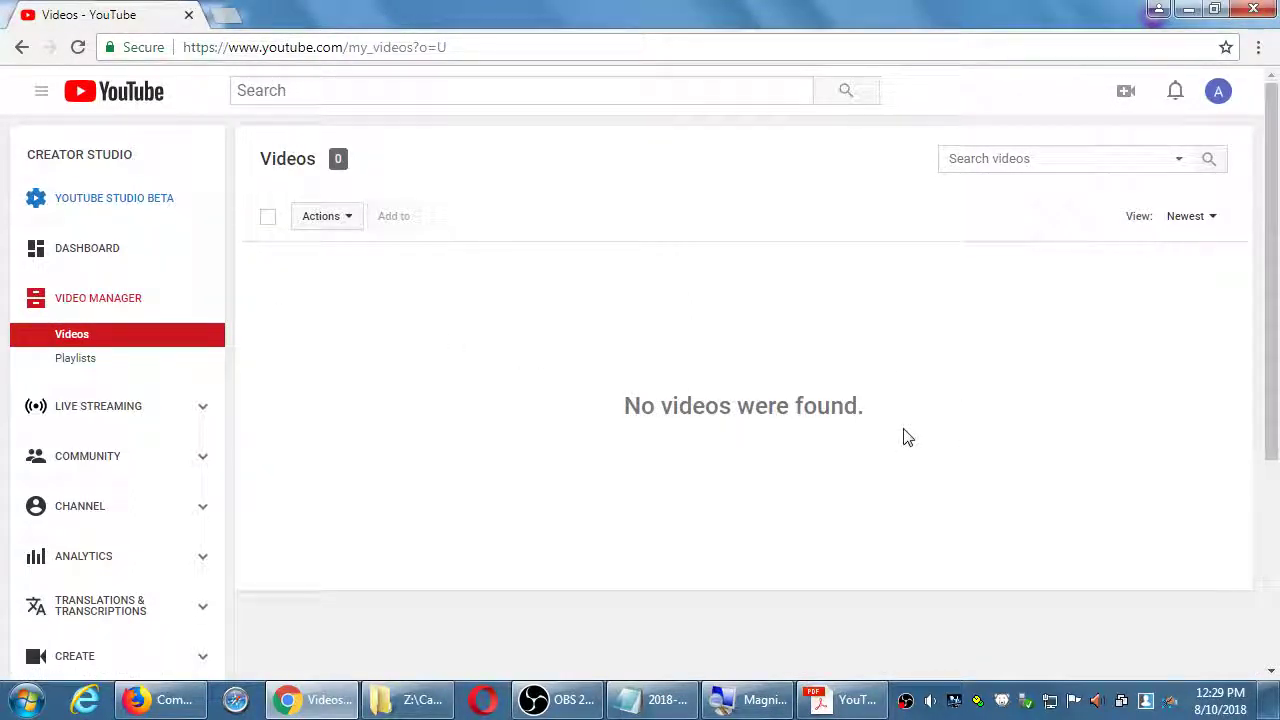
left_click(154, 254)
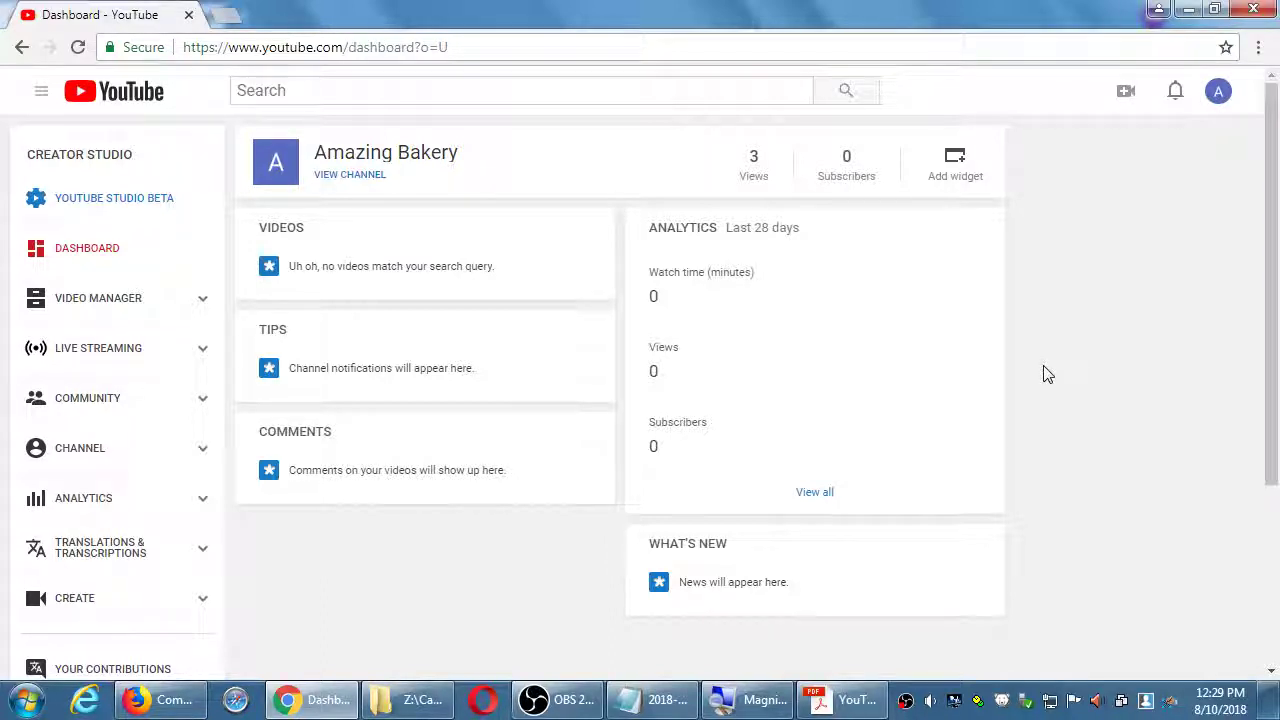
left_click(560, 699)
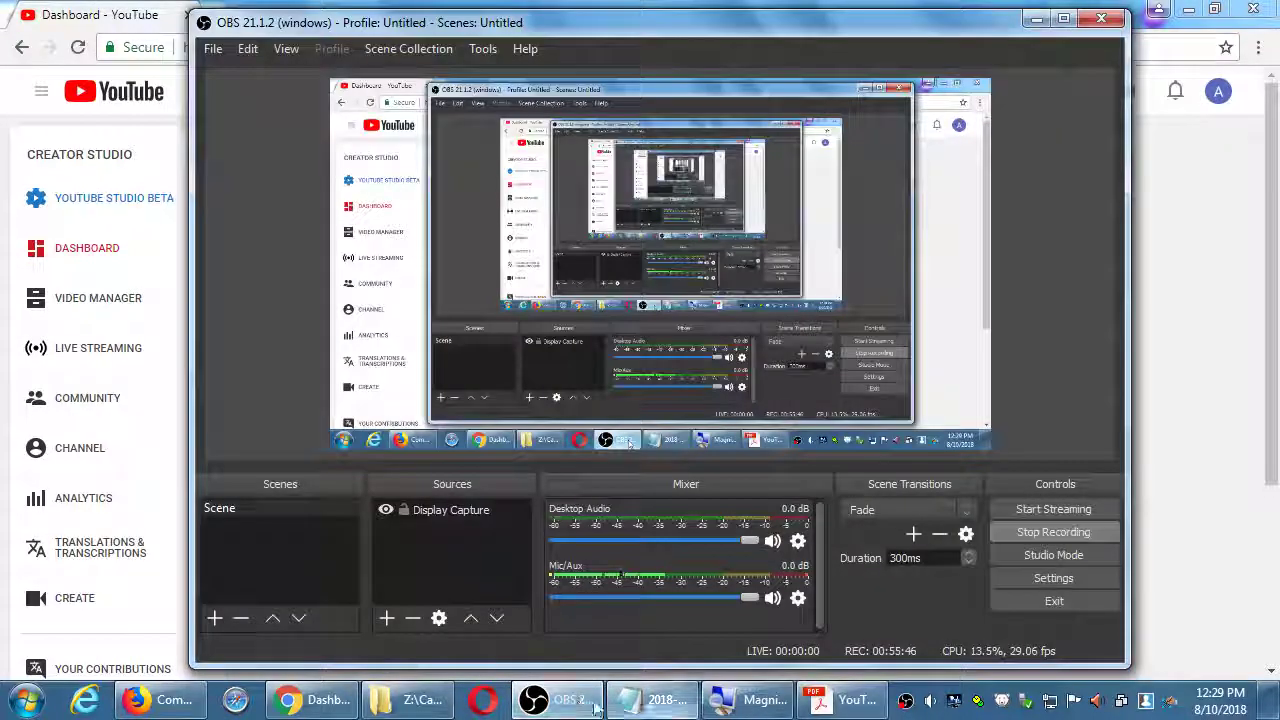